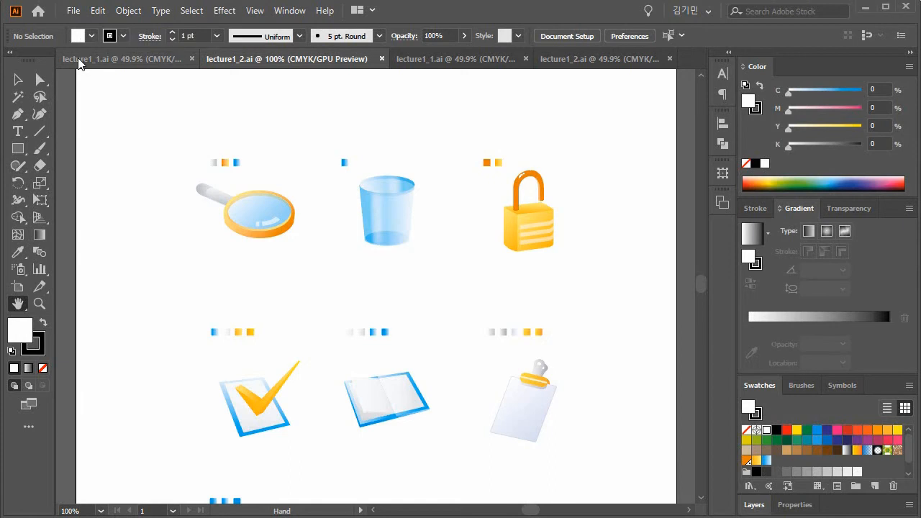
# - Bring up the finished lecture1_1.ai, then switch to File Explorer and go up to the 1강 folder to look over its files
pyautogui.click(79, 61)
pyautogui.hotkey('alt', 'Tab')
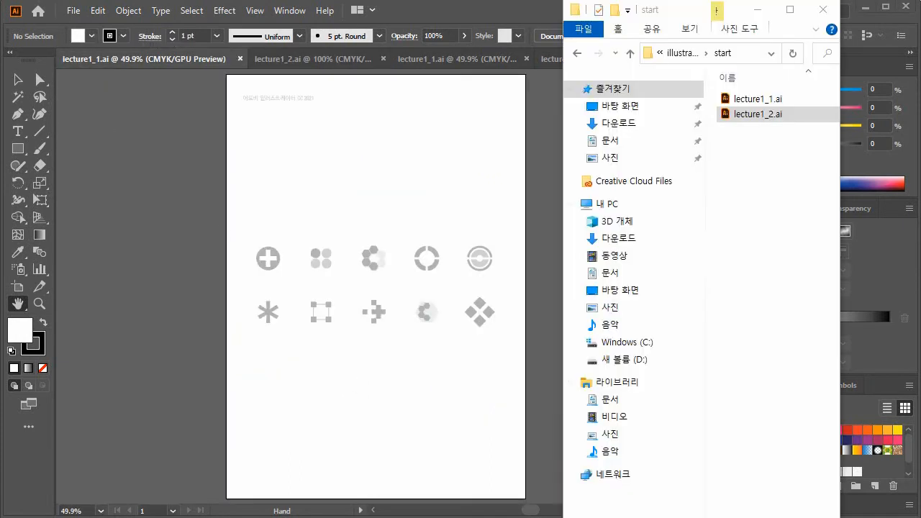
pyautogui.click(779, 302)
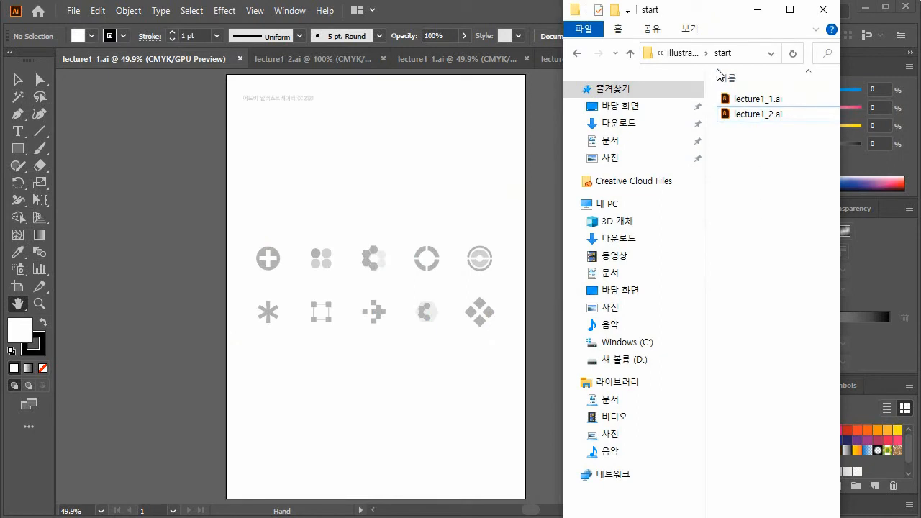
pyautogui.click(680, 55)
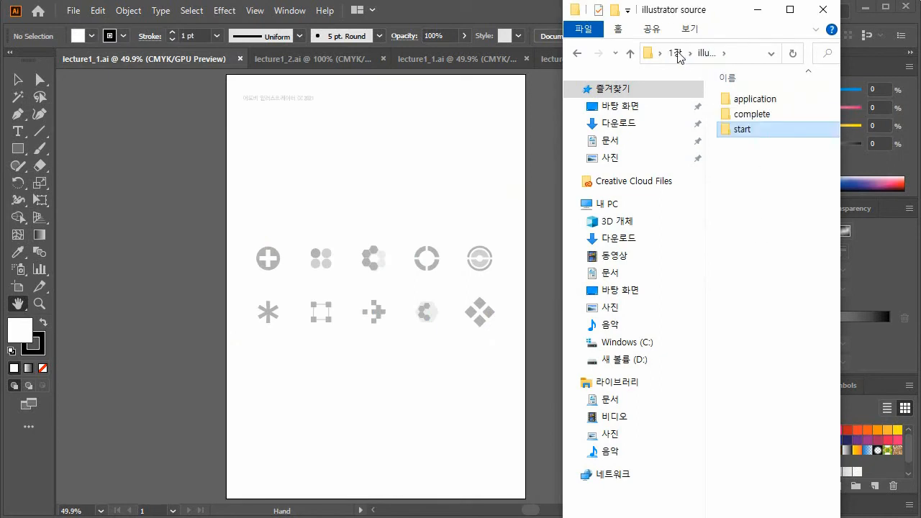
pyautogui.click(676, 54)
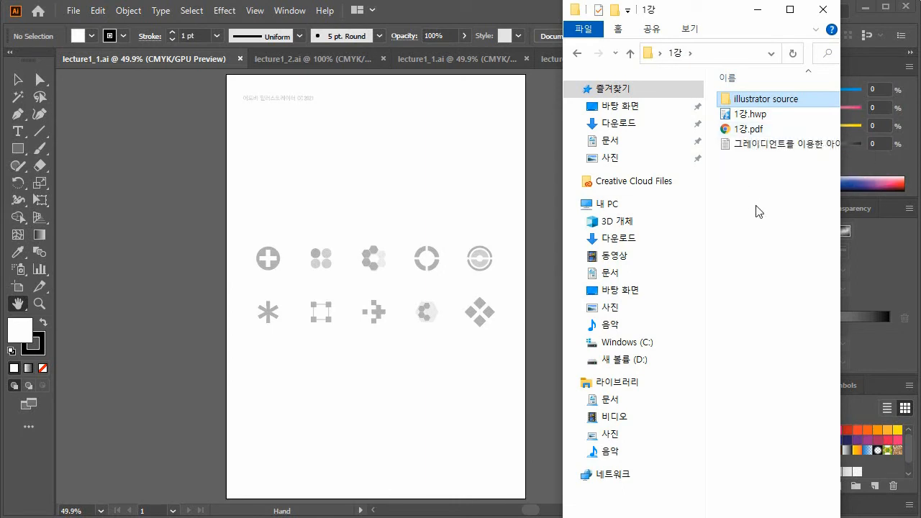
pyautogui.click(728, 129)
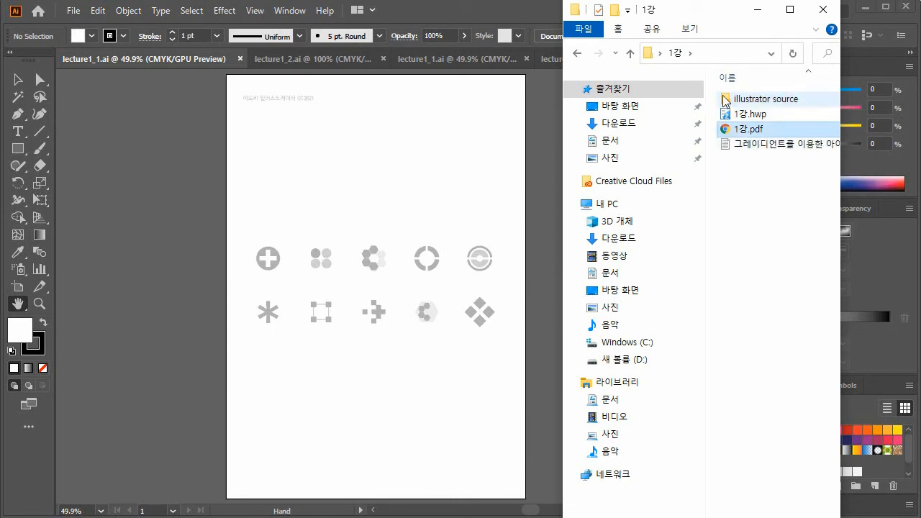
# - Open the illustrator source folder and look through its complete and start subfolders
pyautogui.doubleClick(725, 100)
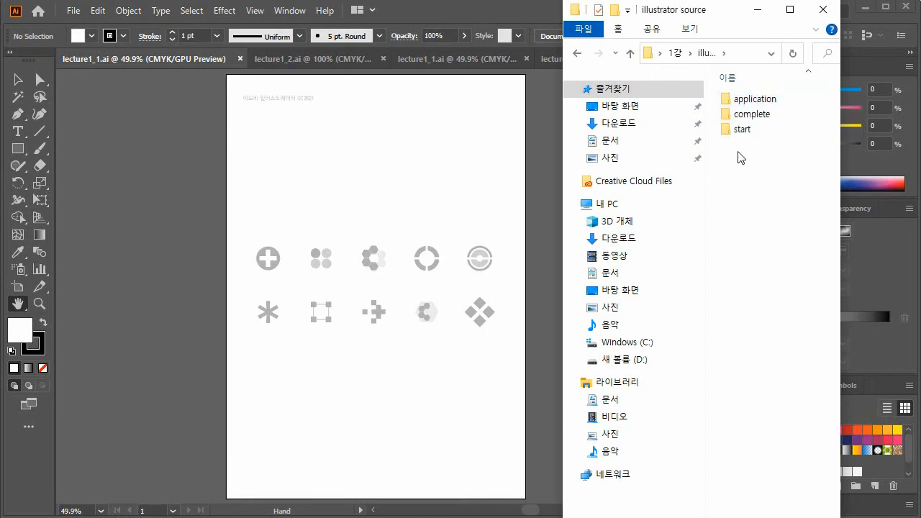
pyautogui.click(729, 119)
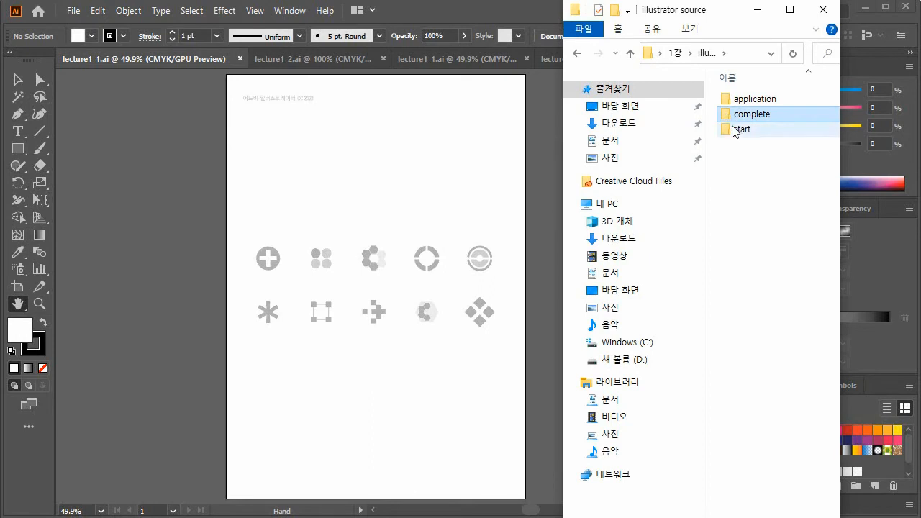
pyautogui.click(728, 130)
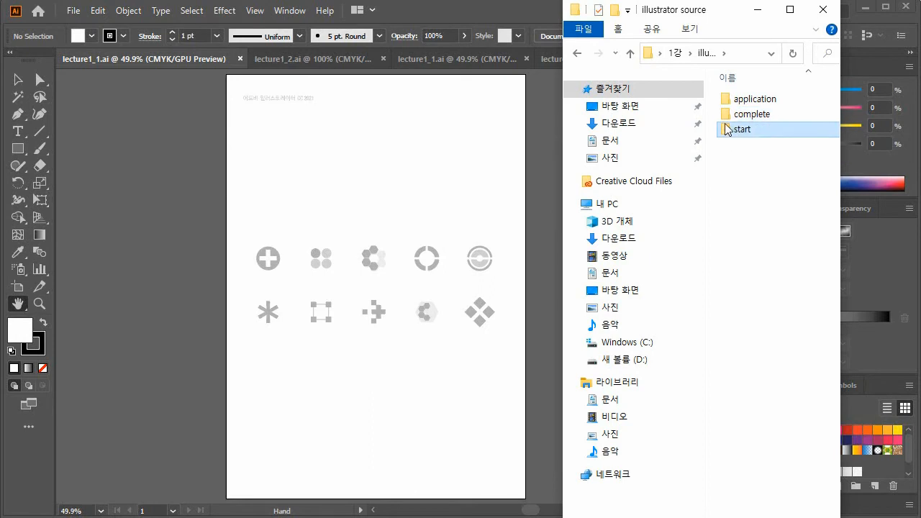
pyautogui.doubleClick(727, 115)
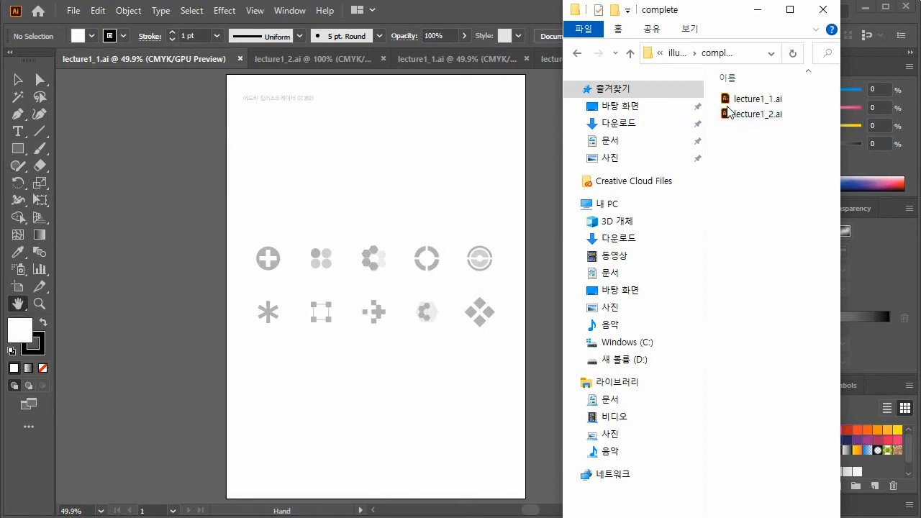
pyautogui.click(676, 54)
pyautogui.doubleClick(727, 130)
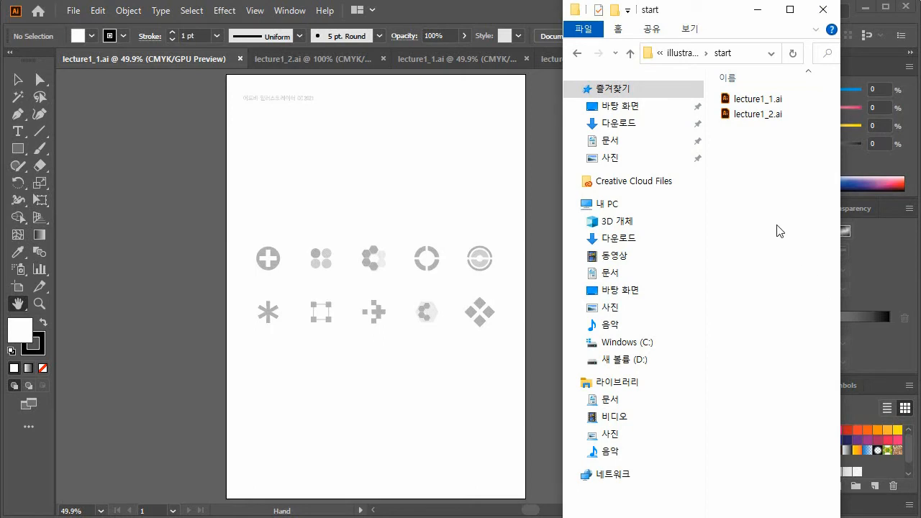
# - Switch back to Illustrator and view the grey icons of lecture1_1.ai at 100%
pyautogui.click(177, 202)
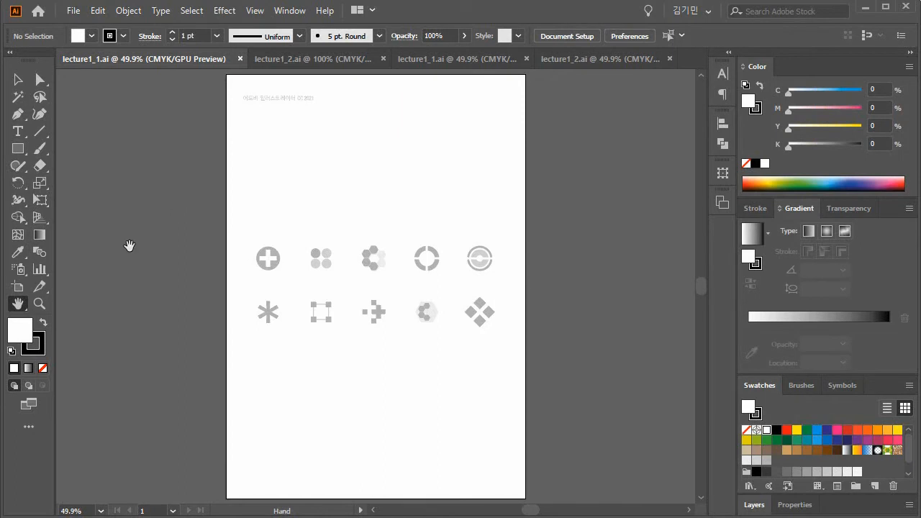
pyautogui.click(40, 303)
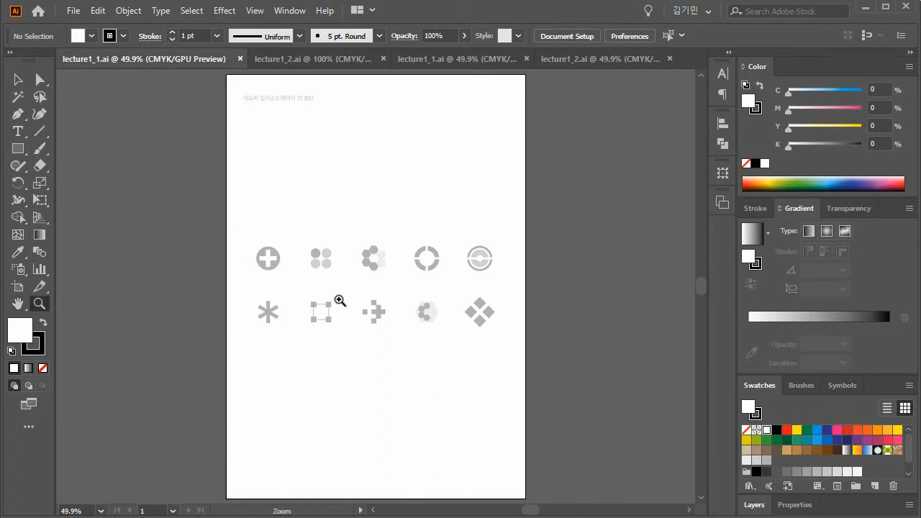
pyautogui.click(365, 285)
pyautogui.click(365, 285)
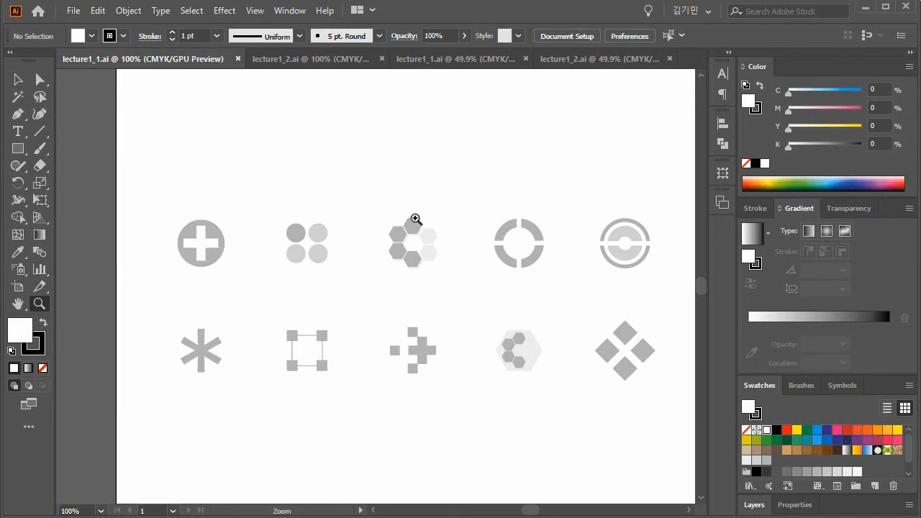
pyautogui.click(18, 80)
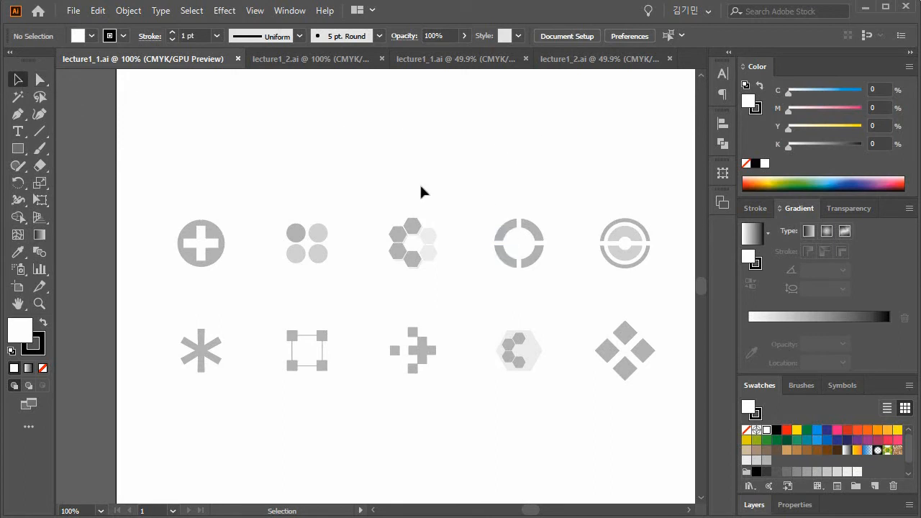
# - Inspect the padlock icon group in the colored lecture1_2.ai, then view the blue outline versions of lecture1_1.ai and lecture1_2.ai
pyautogui.click(333, 63)
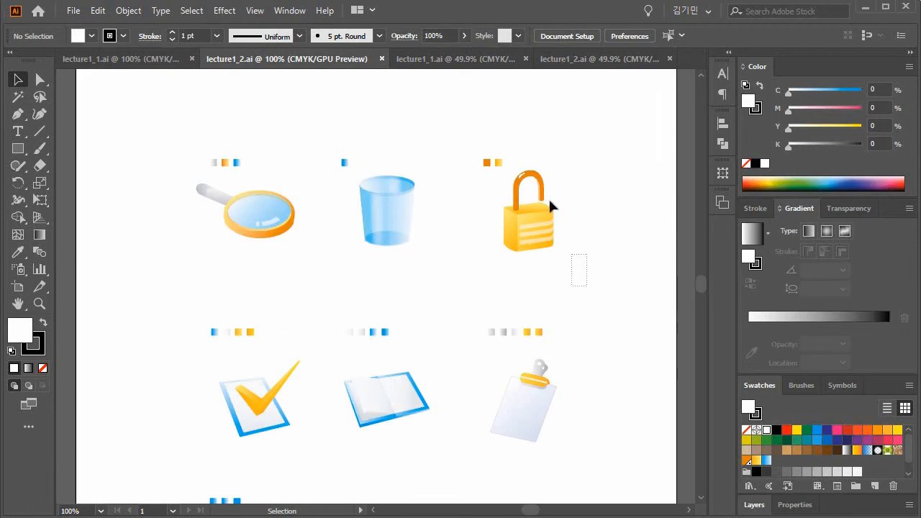
pyautogui.moveTo(559, 224); pyautogui.dragTo(514, 132)
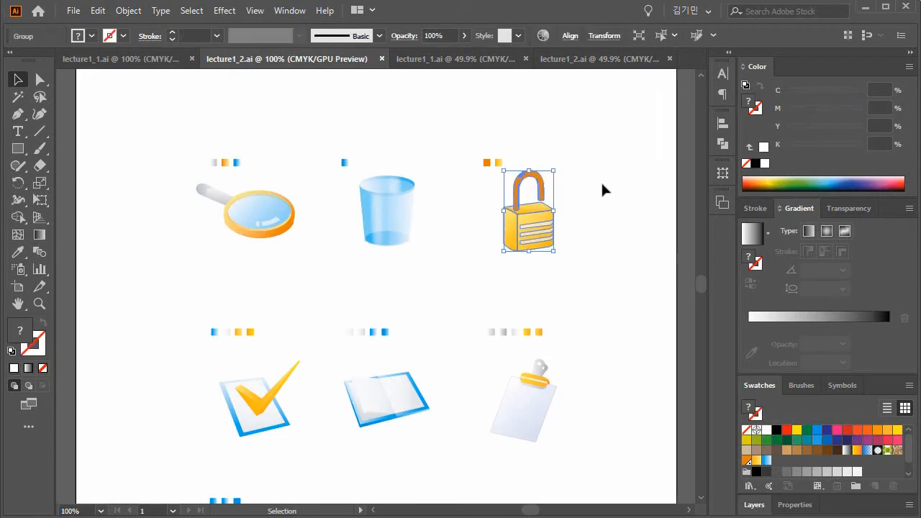
pyautogui.click(594, 263)
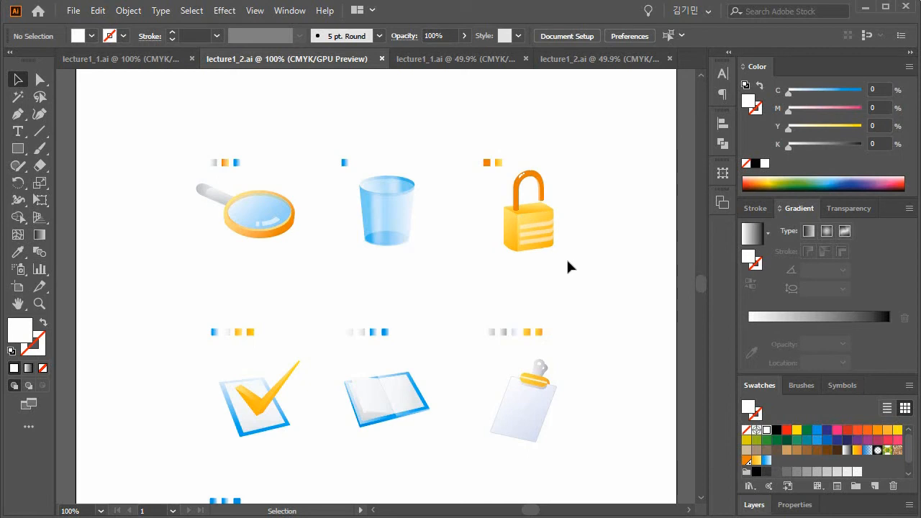
pyautogui.moveTo(560, 259); pyautogui.dragTo(509, 144)
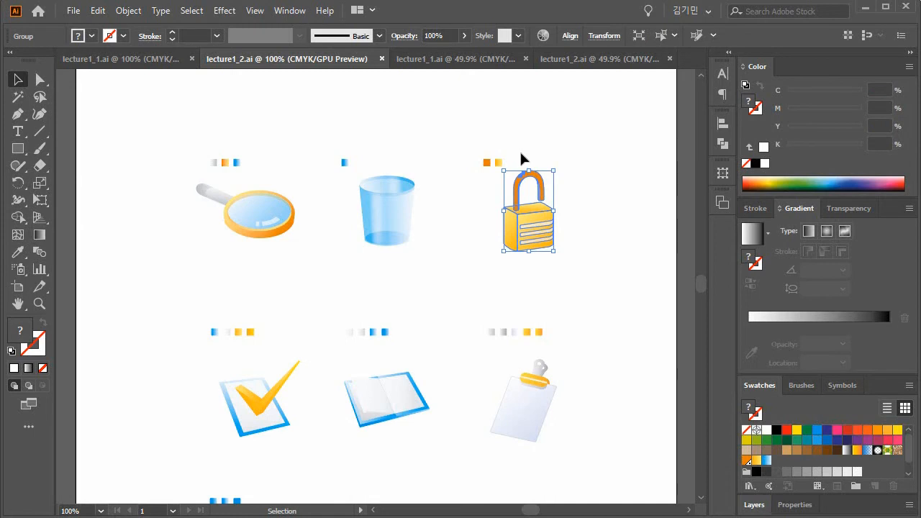
pyautogui.click(411, 64)
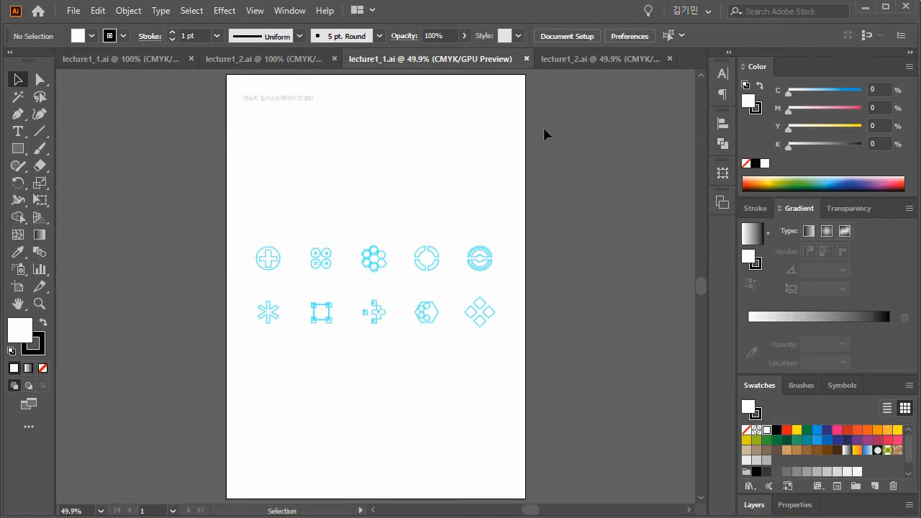
pyautogui.click(556, 59)
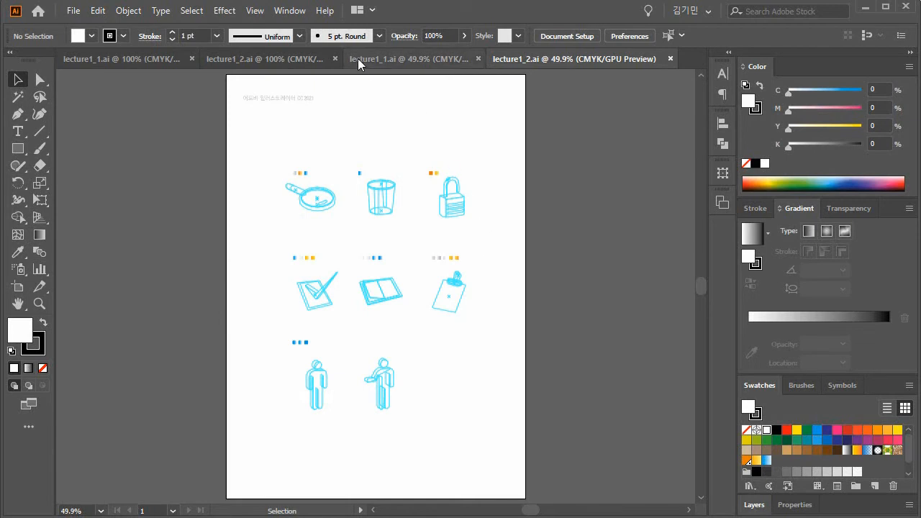
# - Switch to File Explorer and open the application folder inside illustrator source
pyautogui.hotkey('alt', 'Tab')
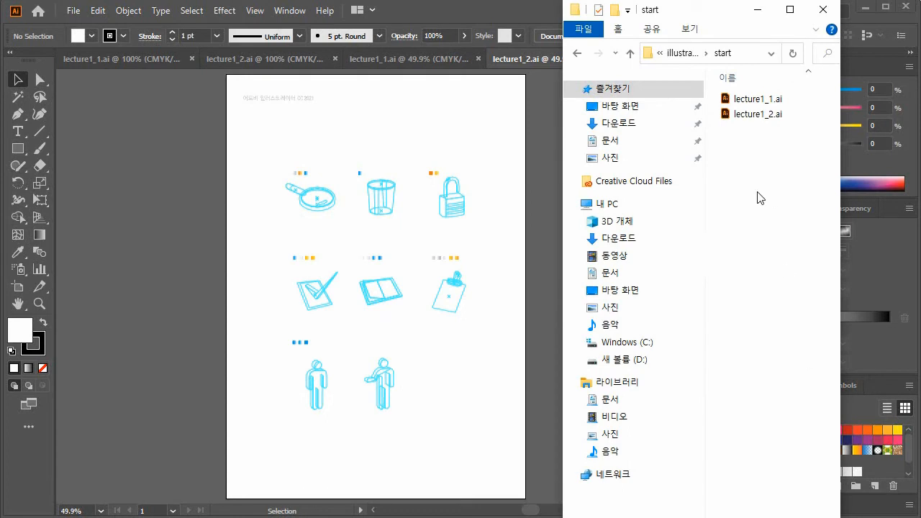
pyautogui.click(682, 53)
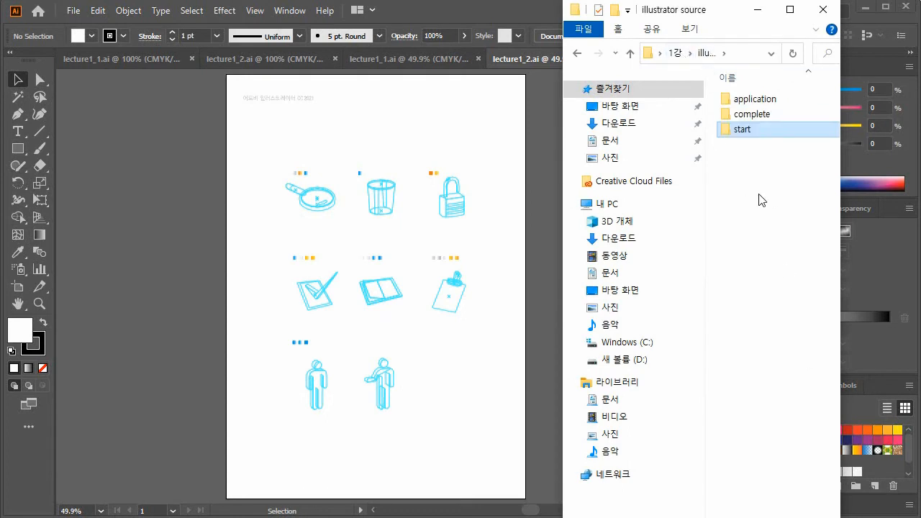
pyautogui.click(726, 103)
pyautogui.doubleClick(725, 103)
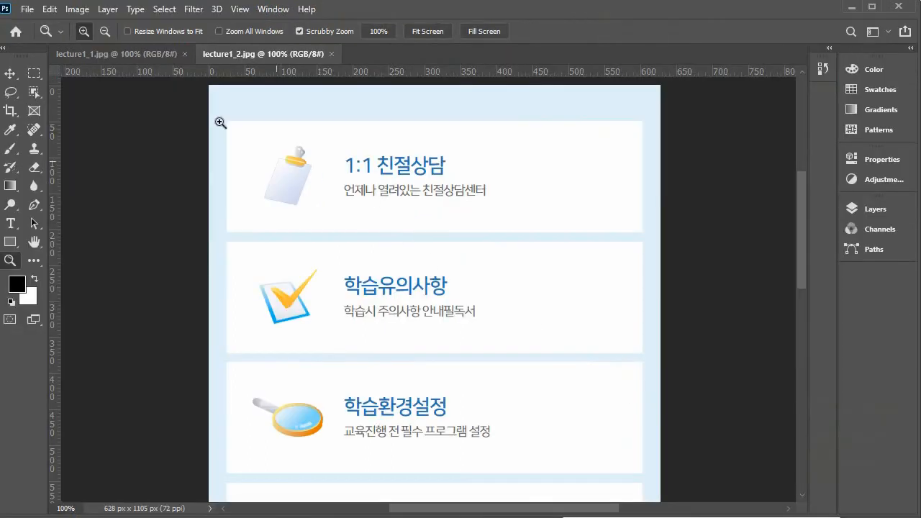
# - Examine the full width of the lecture1_1.jpg banner in Photoshop, then return to lecture1_2.jpg
pyautogui.click(71, 53)
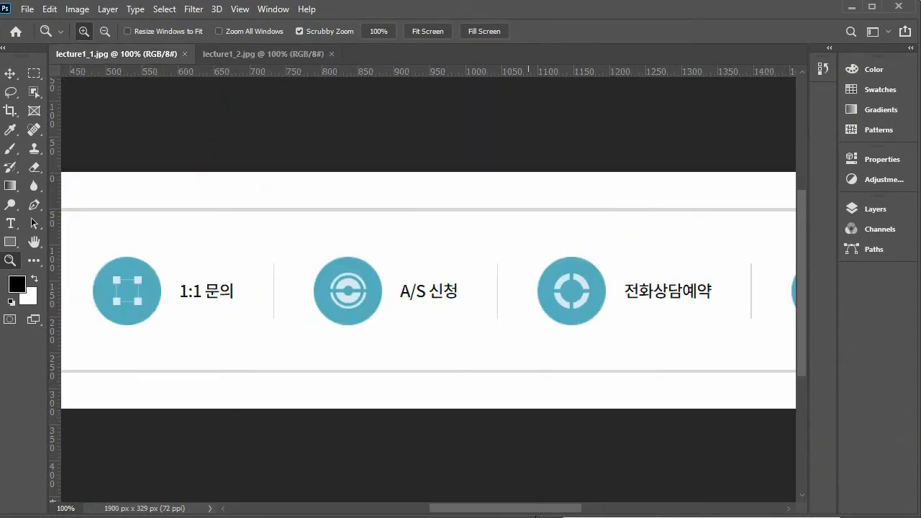
pyautogui.moveTo(534, 510); pyautogui.dragTo(446, 512)
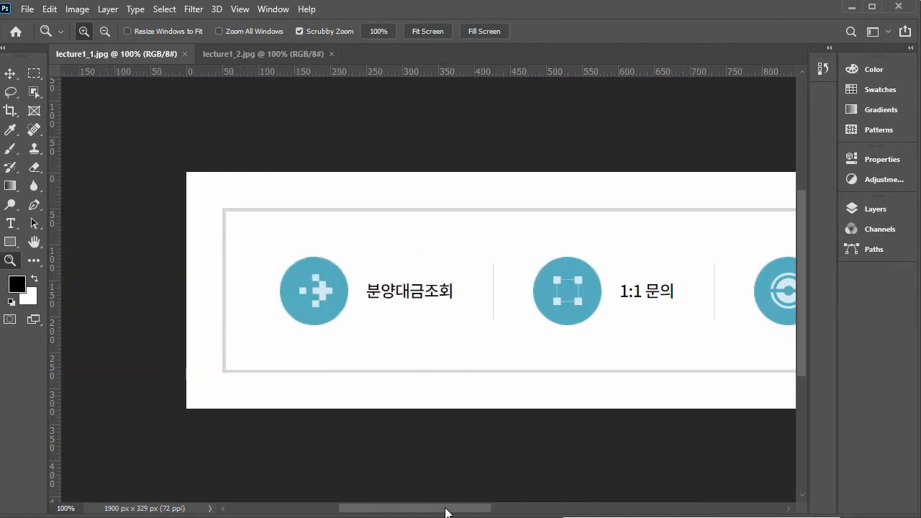
pyautogui.moveTo(493, 512); pyautogui.dragTo(598, 515)
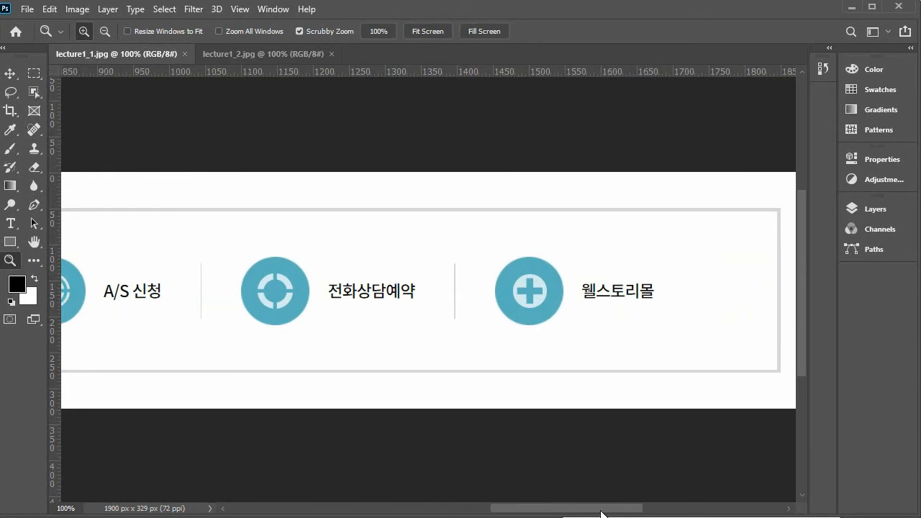
pyautogui.moveTo(600, 512); pyautogui.dragTo(495, 508)
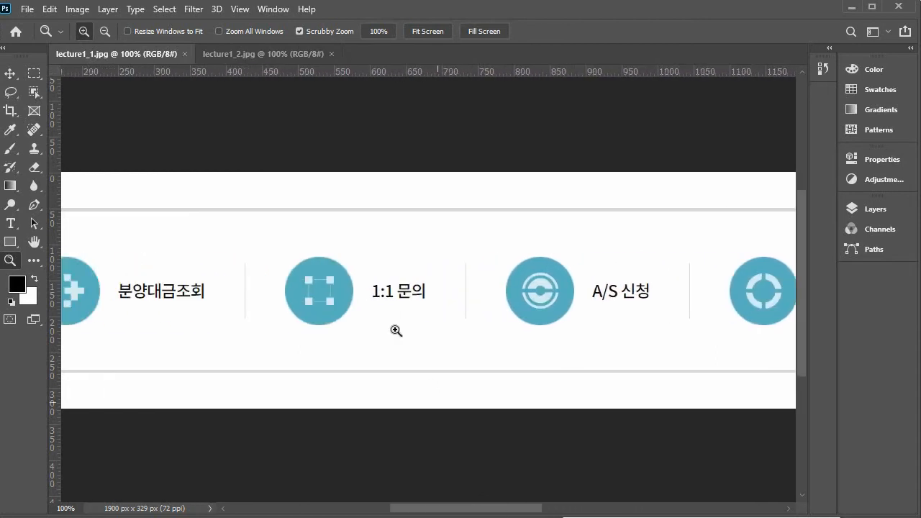
pyautogui.click(213, 53)
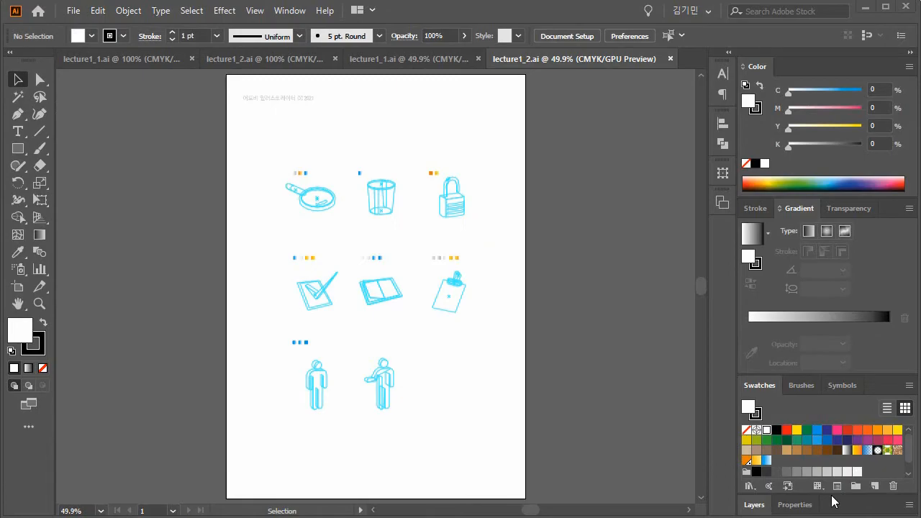
# - Close the completed lecture1_1.ai and lecture1_2.ai documents in Illustrator and bring the blue outline version of lecture1_1.ai forward
pyautogui.click(191, 59)
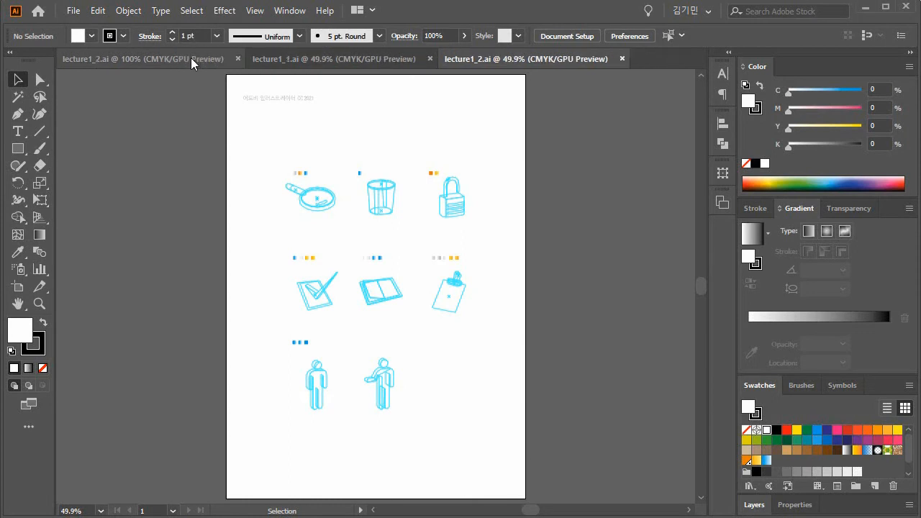
pyautogui.click(238, 58)
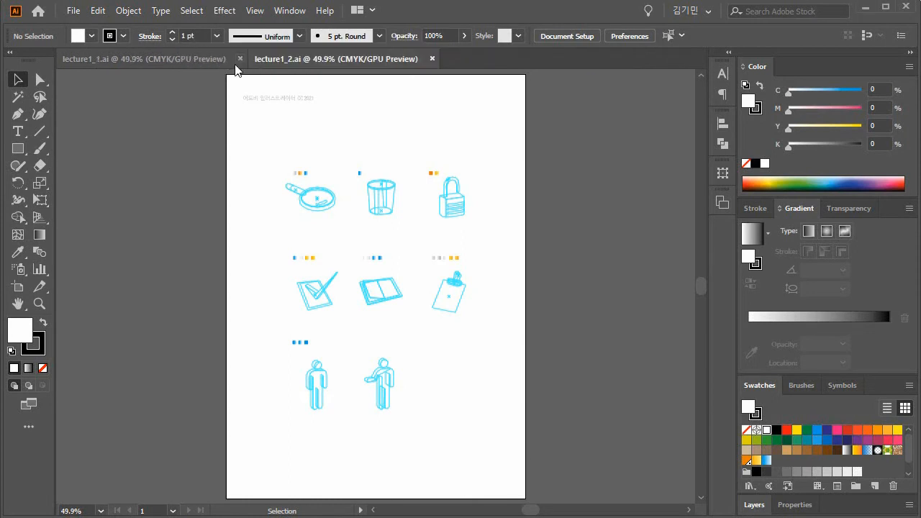
pyautogui.click(163, 62)
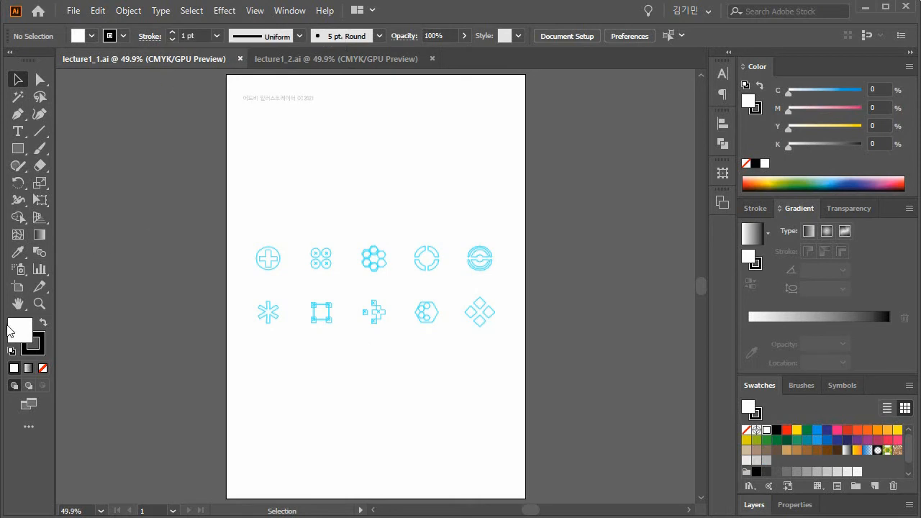
# - Draw a white square with a 1 pt black stroke in the empty area above the third and fourth icons using the Rectangle tool
pyautogui.click(39, 303)
pyautogui.click(336, 275)
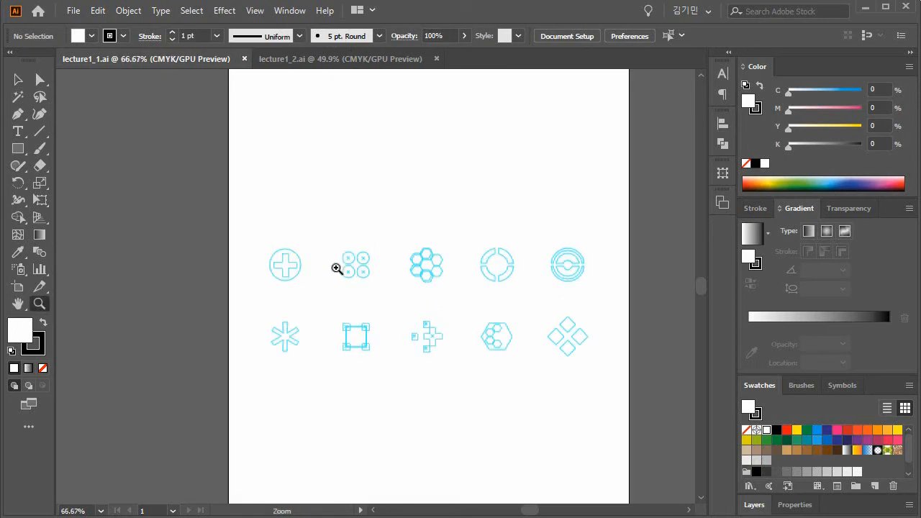
pyautogui.click(397, 236)
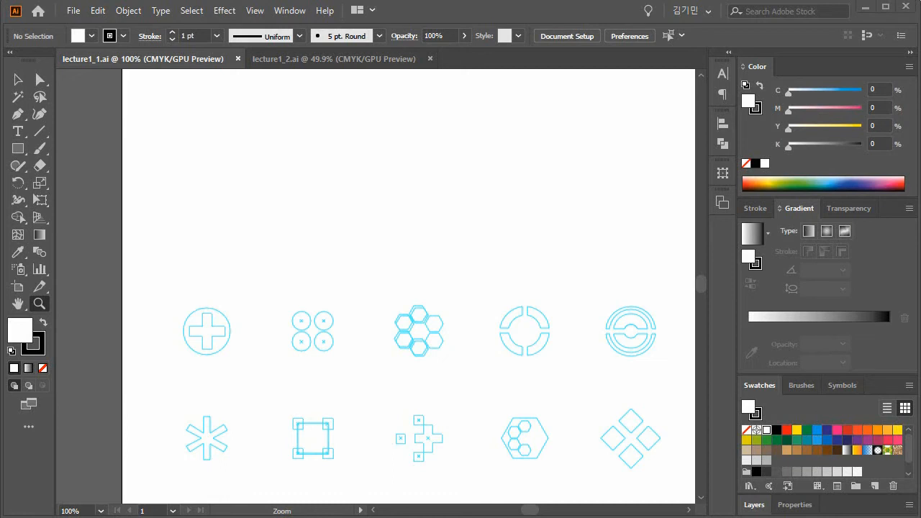
pyautogui.click(18, 149)
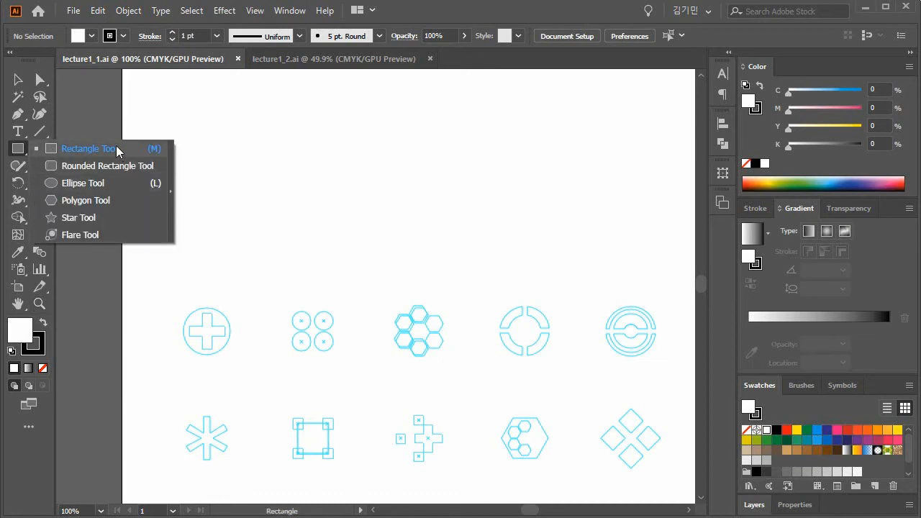
pyautogui.click(118, 151)
pyautogui.moveTo(394, 138); pyautogui.dragTo(527, 270)
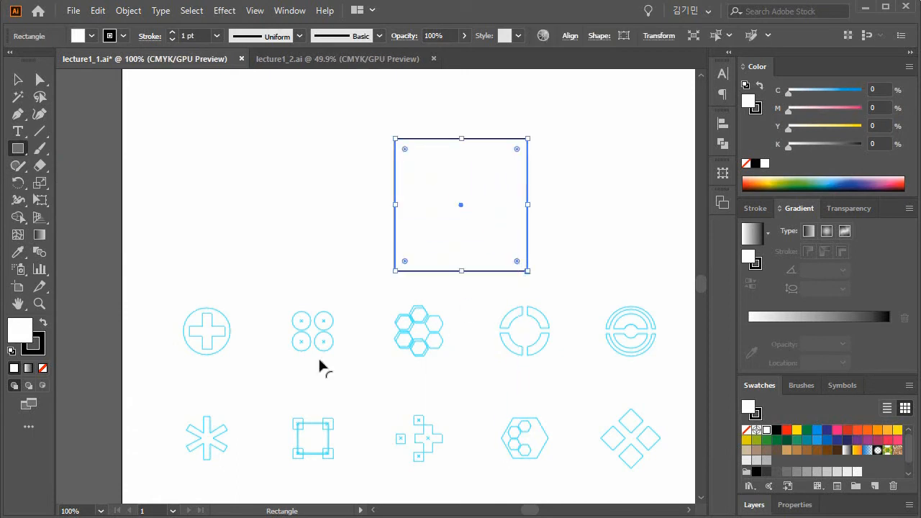
# - Remove the square's stroke and hide the guides that form the icon outlines
pyautogui.click(42, 367)
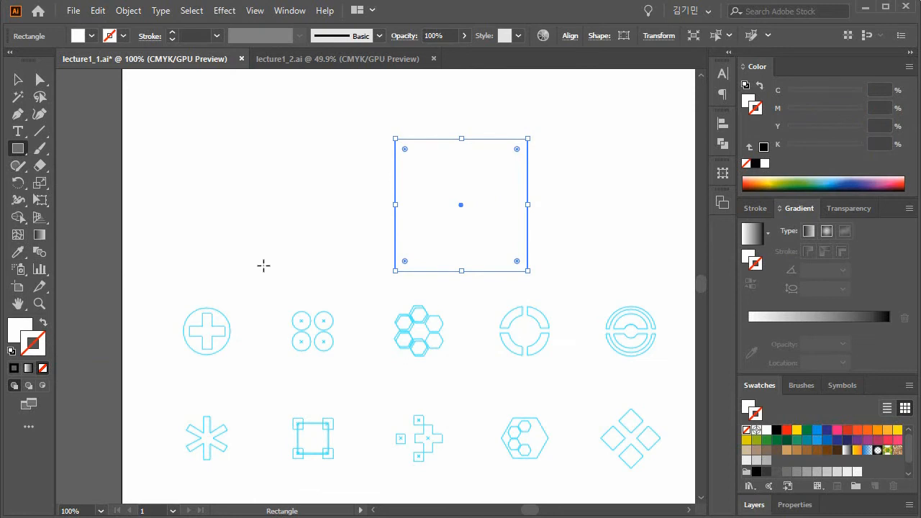
pyautogui.press('v')
pyautogui.hotkey('ctrl', ';')
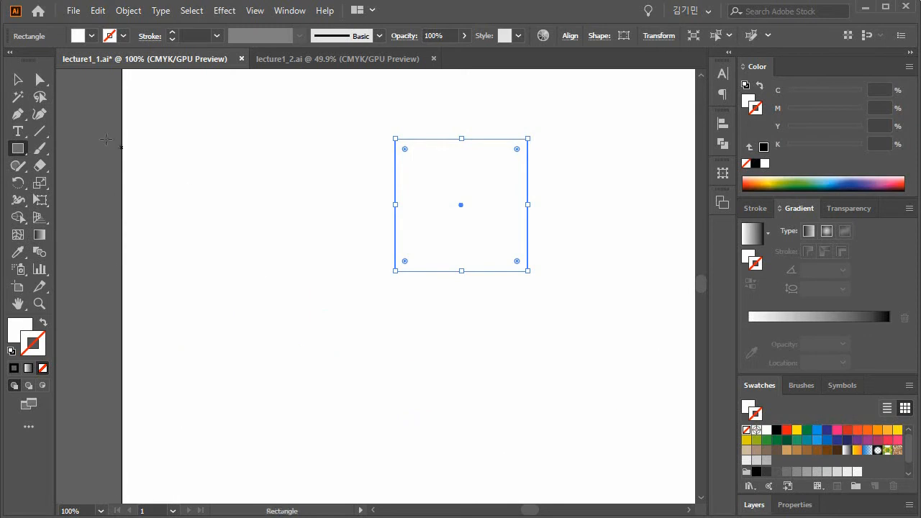
# - Scale the square down to about two thirds of its size and move it near the artboard's left edge
pyautogui.click(21, 77)
pyautogui.moveTo(463, 206); pyautogui.dragTo(495, 197)
pyautogui.press('space')
pyautogui.moveTo(541, 333); pyautogui.dragTo(585, 375)
pyautogui.hotkey('ctrl', 'z')
pyautogui.press('v')
pyautogui.moveTo(434, 311); pyautogui.dragTo(389, 264)
pyautogui.moveTo(343, 226); pyautogui.dragTo(275, 211)
# - Fill the square with black and duplicate it twice to form an evenly spaced row of three
pyautogui.click(774, 430)
pyautogui.click(776, 431)
pyautogui.moveTo(321, 214); pyautogui.dragTo(405, 211)
pyautogui.hotkey('ctrl', 'd')
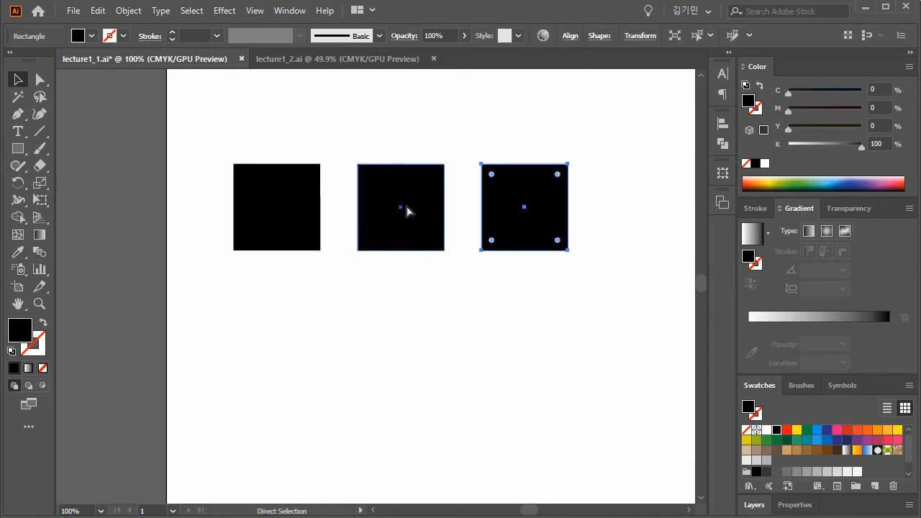
# - Fill the first square with a linear gradient and the middle square with a radial gradient
pyautogui.click(479, 338)
pyautogui.moveTo(492, 329); pyautogui.dragTo(410, 396)
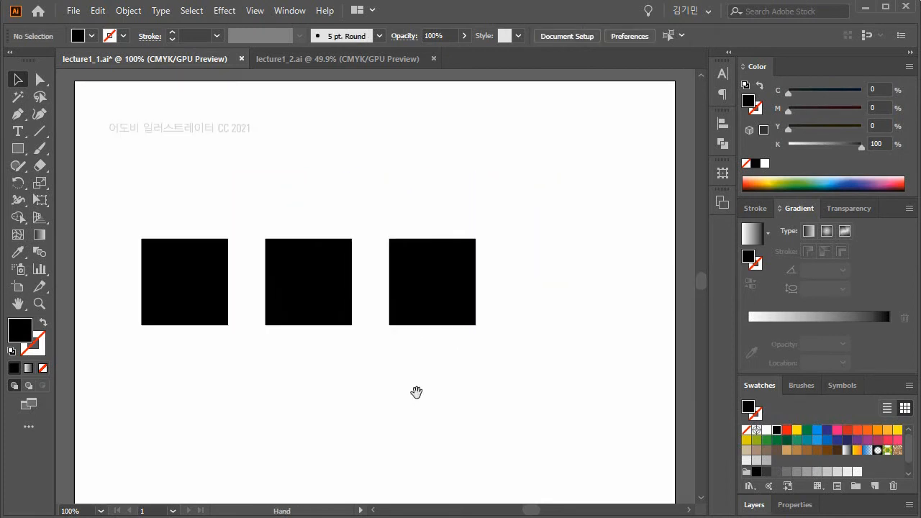
pyautogui.click(206, 289)
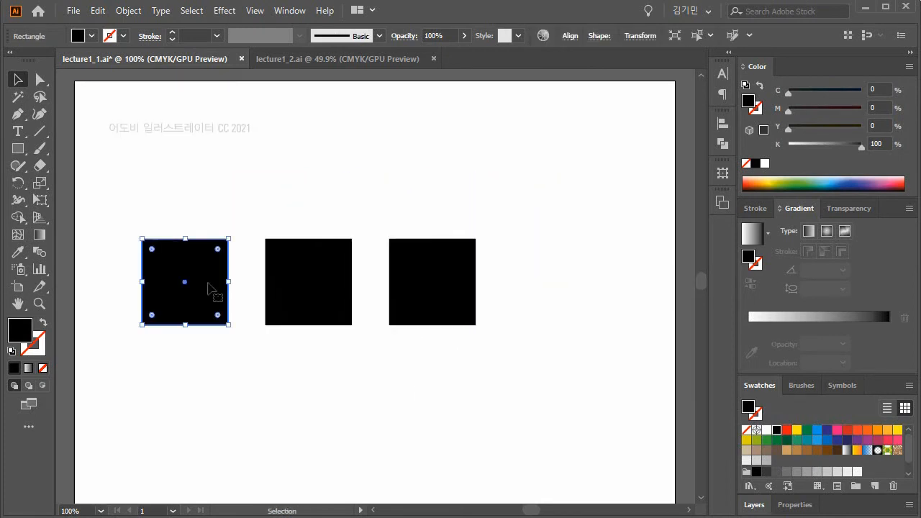
pyautogui.click(809, 231)
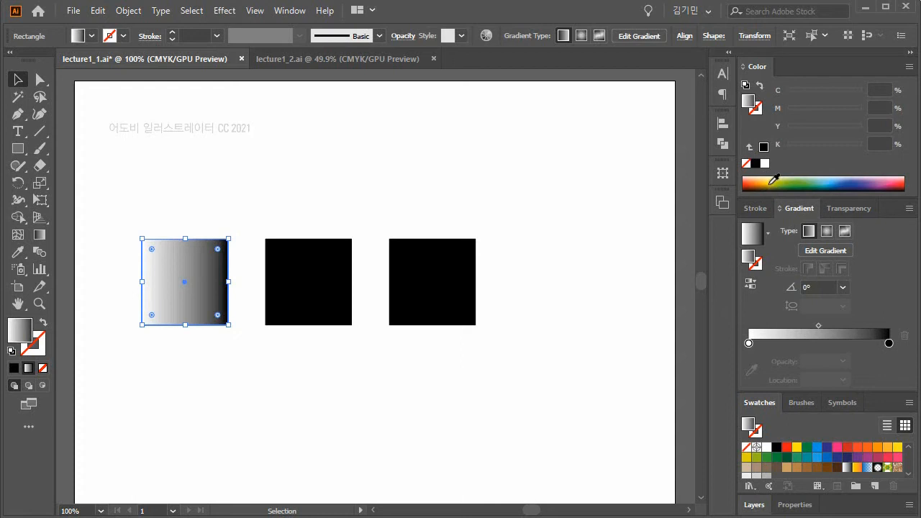
pyautogui.click(323, 263)
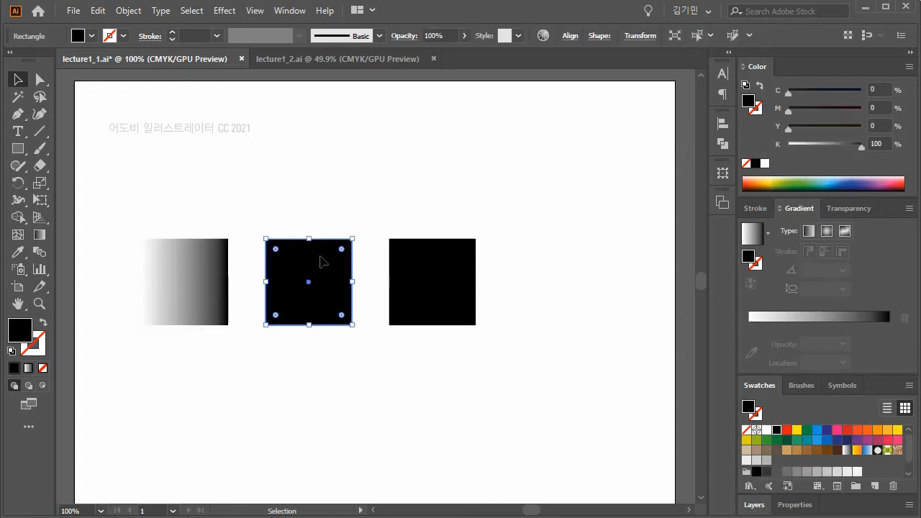
pyautogui.click(828, 232)
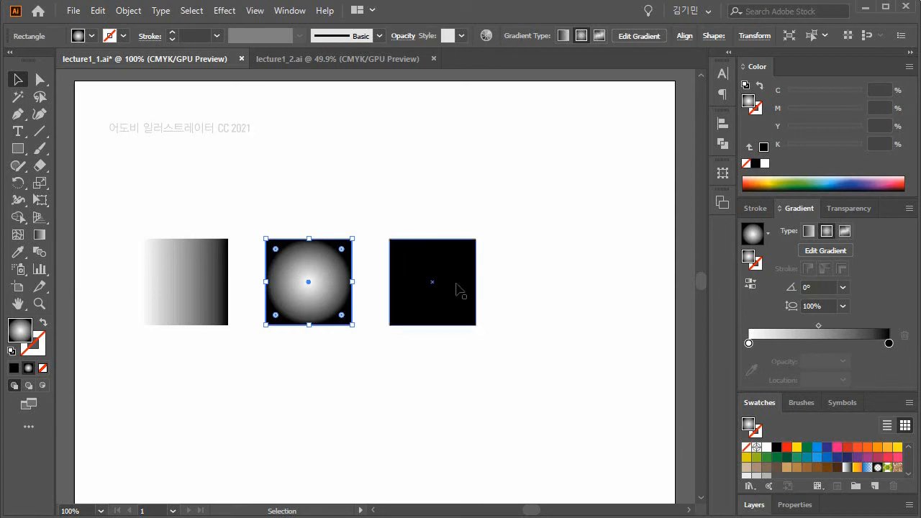
# - Apply a freeform gradient to the third square and select its upper-right colour stop
pyautogui.click(433, 288)
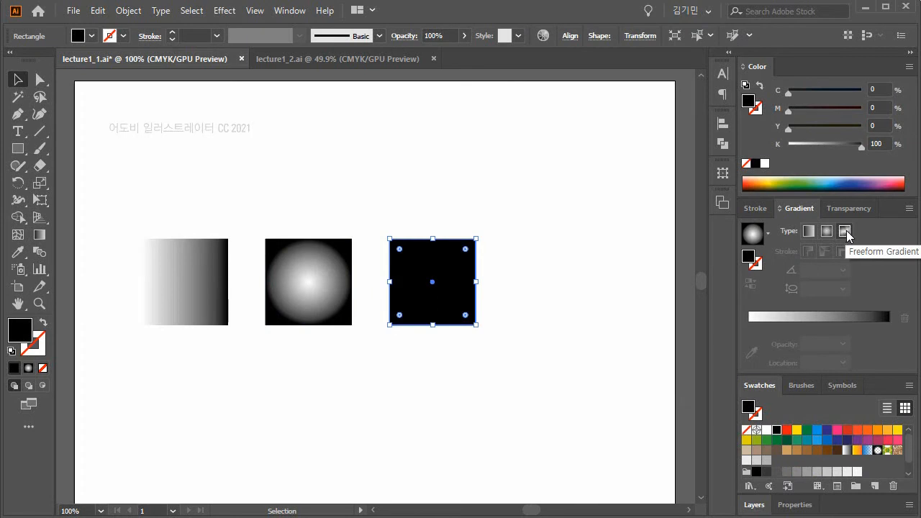
pyautogui.click(845, 230)
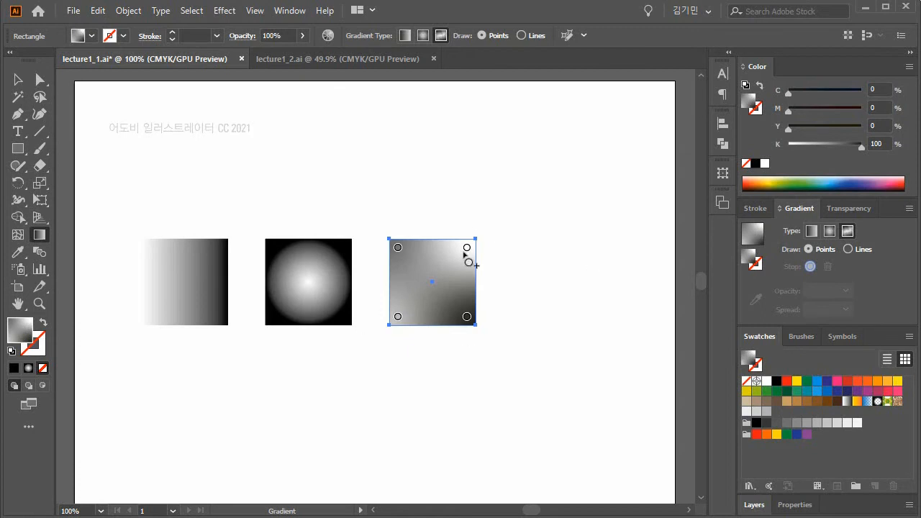
pyautogui.click(467, 249)
pyautogui.click(467, 249)
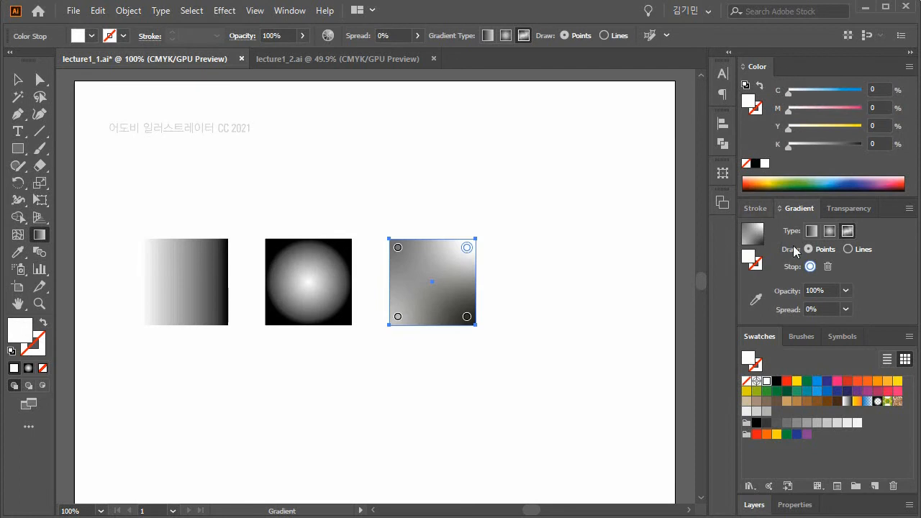
# - Draw a freeform gradient line from the third square's upper-right stop to its centre, restore Points mode and deselect the square
pyautogui.click(849, 249)
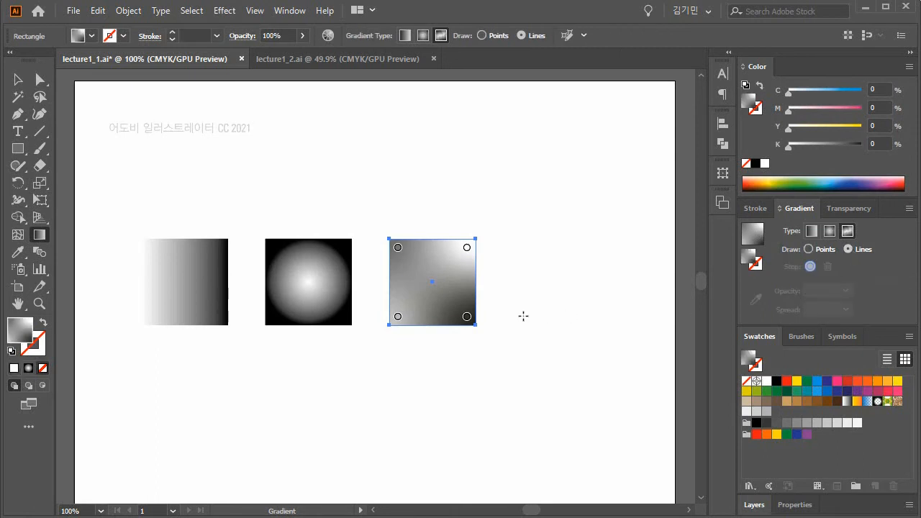
pyautogui.click(466, 248)
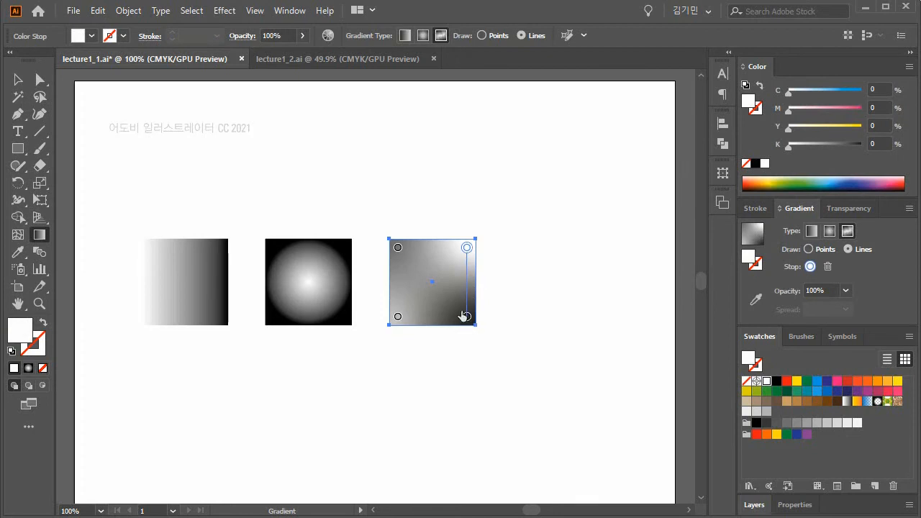
pyautogui.click(431, 284)
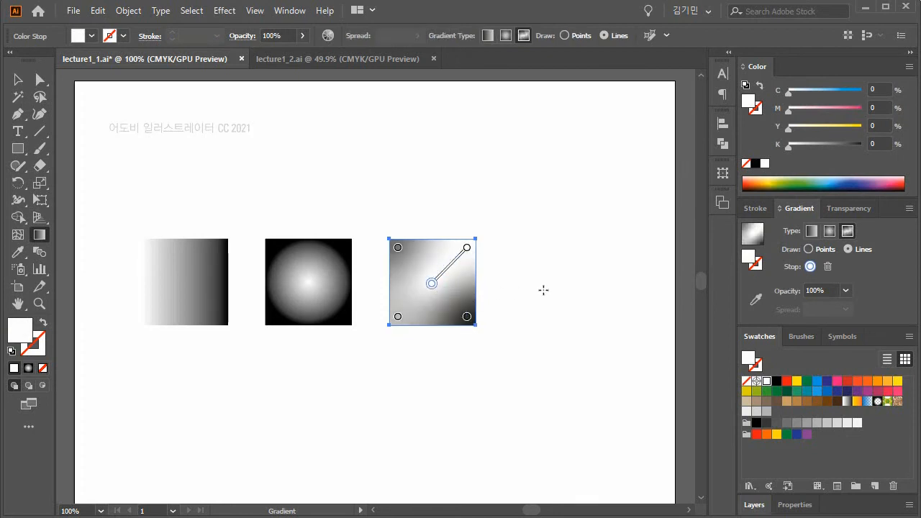
pyautogui.click(809, 249)
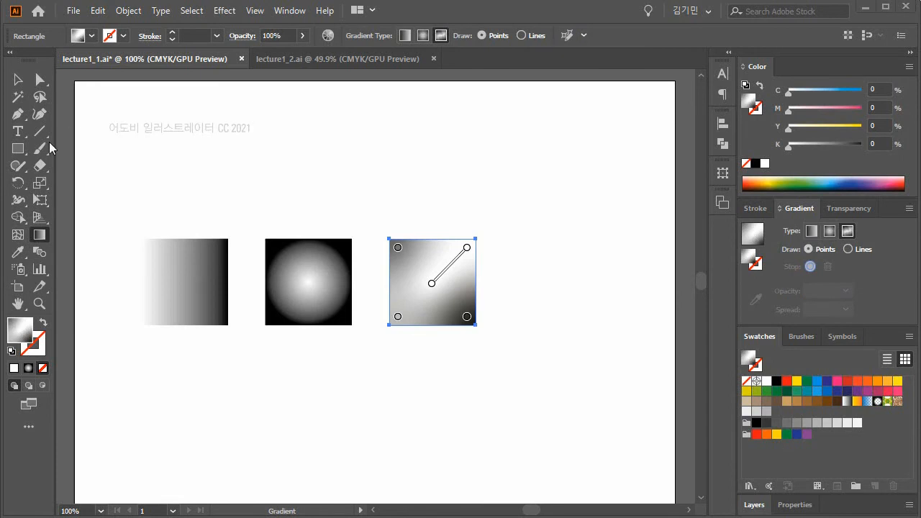
pyautogui.click(18, 79)
pyautogui.click(171, 195)
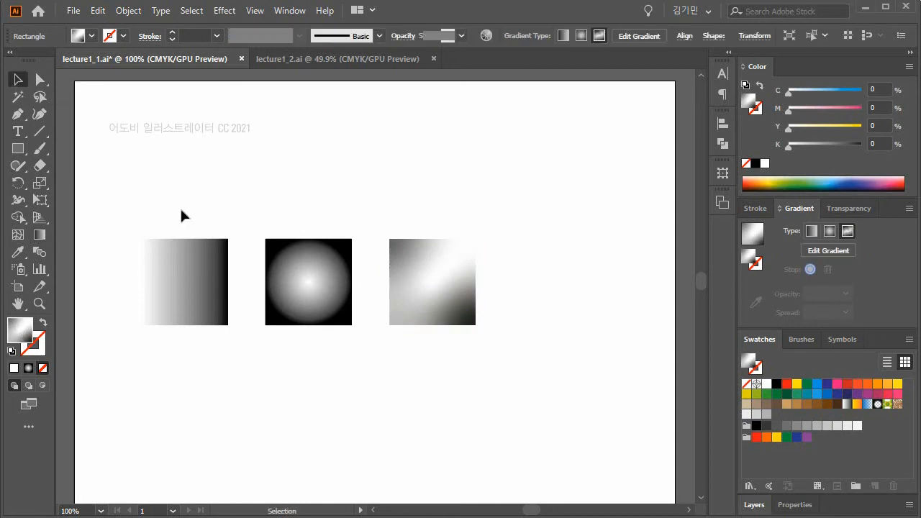
# - Switch the starting stop of the first square's linear gradient to CMYK and set it to yellow with Y 100%
pyautogui.click(185, 285)
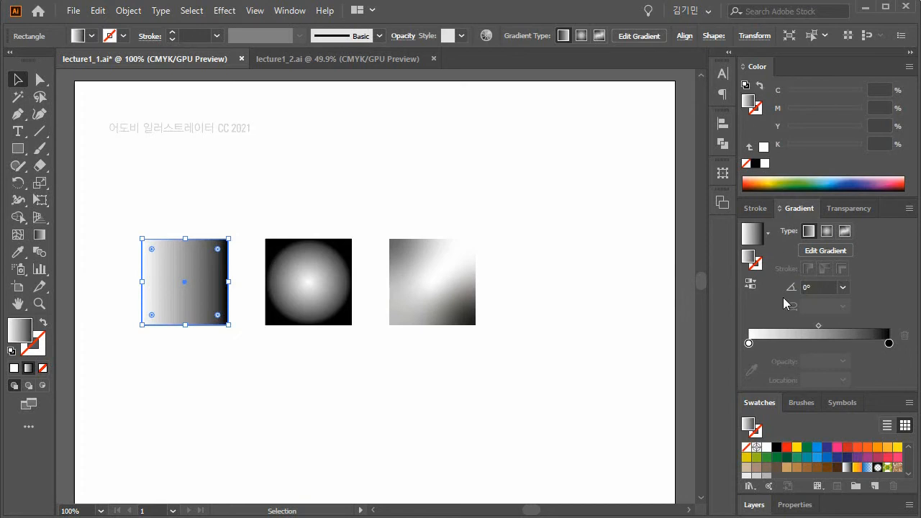
pyautogui.click(382, 398)
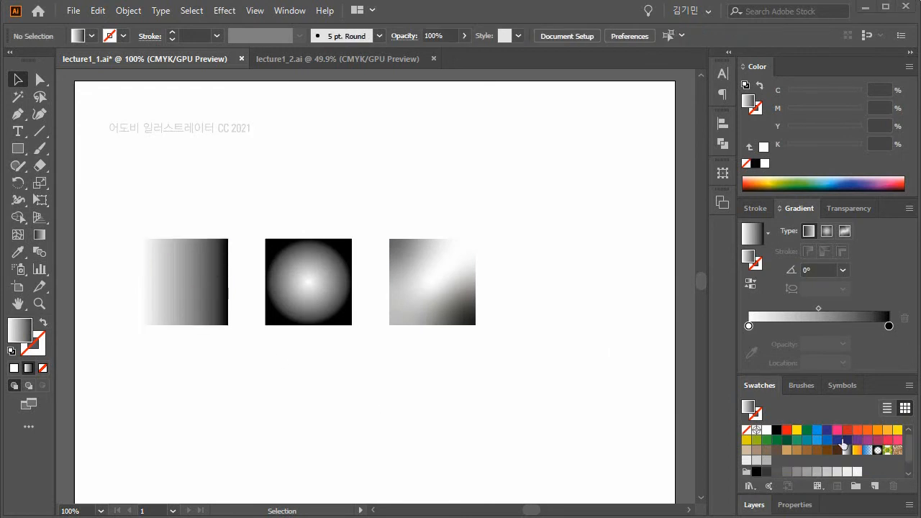
pyautogui.click(192, 289)
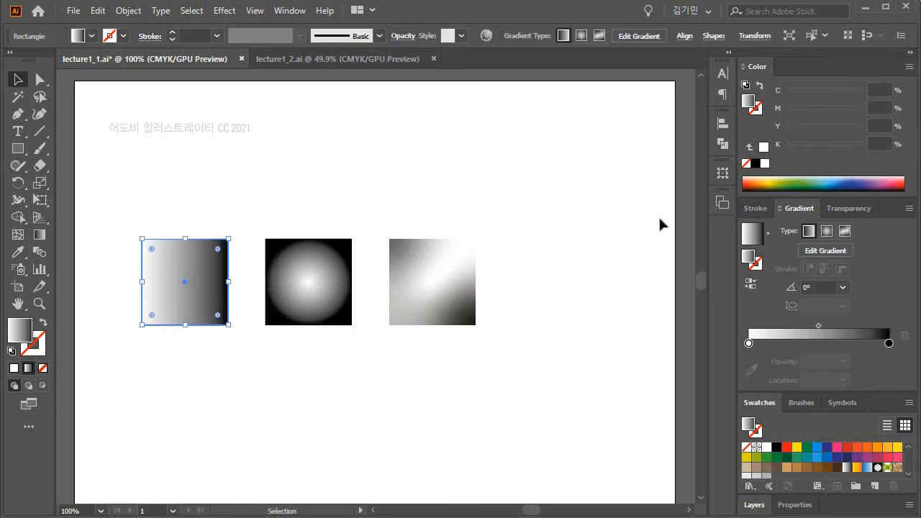
pyautogui.click(750, 344)
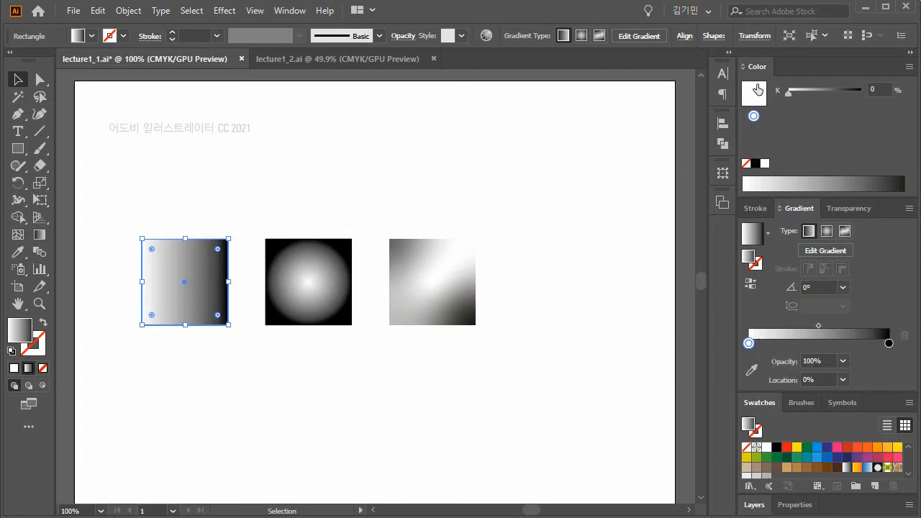
pyautogui.click(908, 67)
pyautogui.click(919, 140)
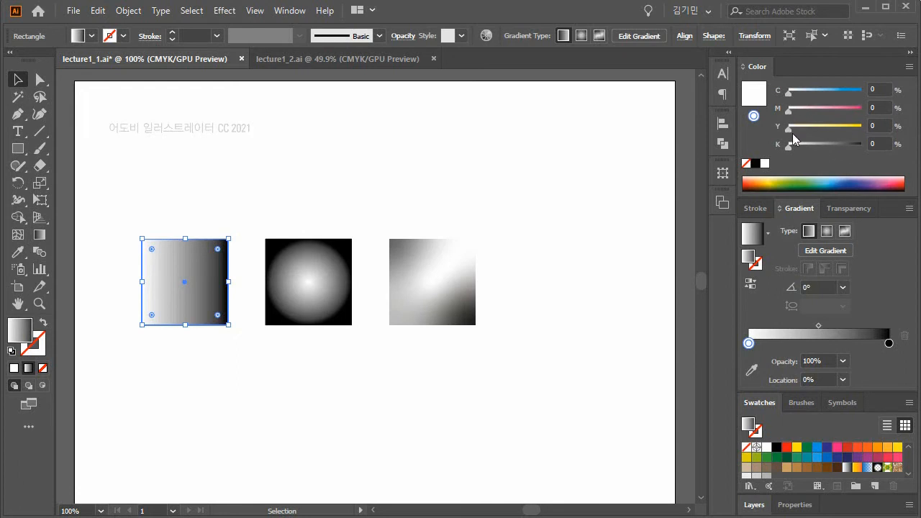
pyautogui.moveTo(792, 130); pyautogui.dragTo(859, 128)
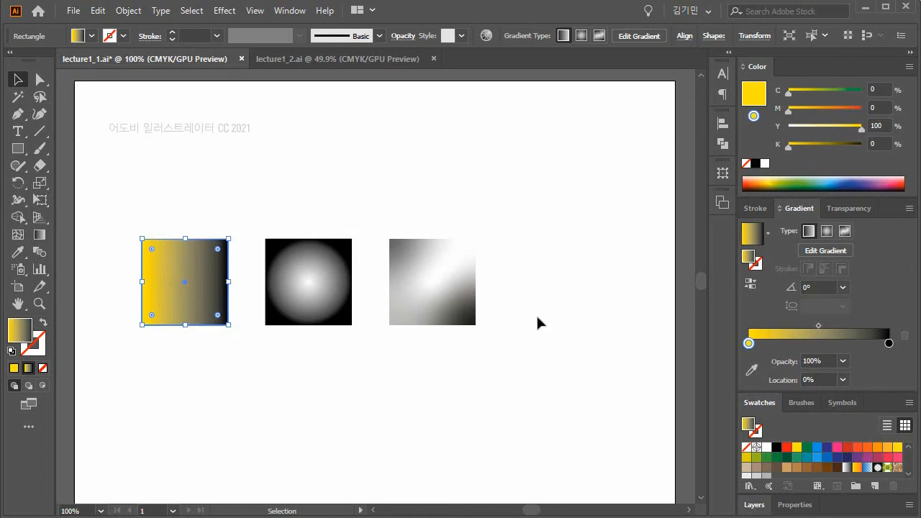
# - Switch the gradient's end stop to CMYK and make it red with M 100%, Y 100% and K 0%
pyautogui.click(889, 344)
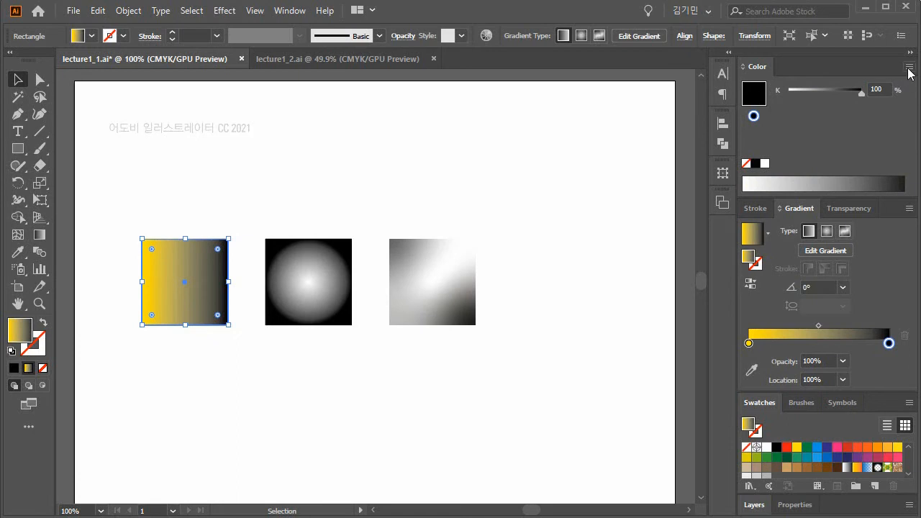
pyautogui.click(908, 67)
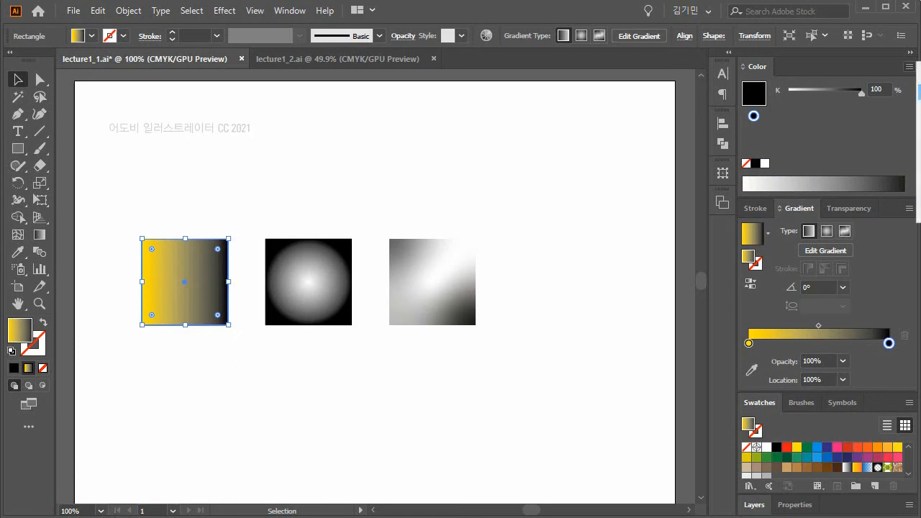
pyautogui.click(918, 140)
pyautogui.moveTo(789, 114); pyautogui.dragTo(861, 109)
pyautogui.moveTo(785, 130); pyautogui.dragTo(884, 134)
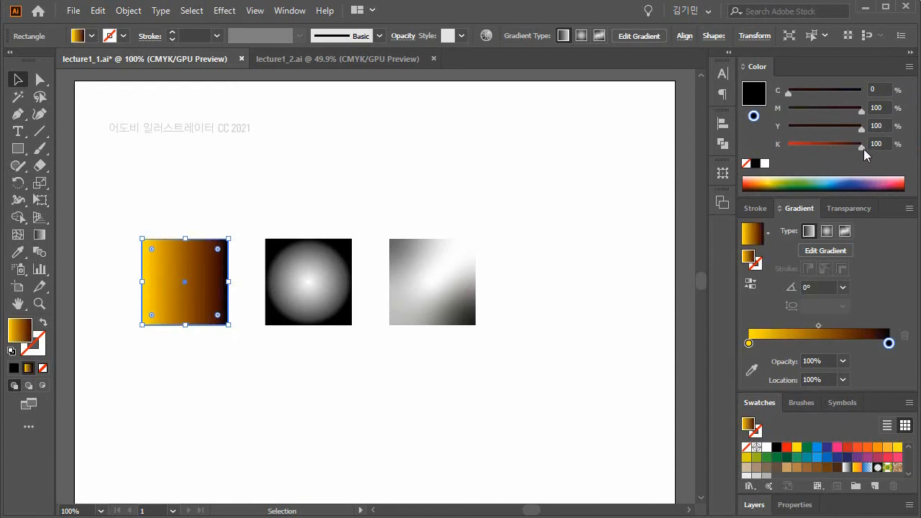
pyautogui.moveTo(861, 146); pyautogui.dragTo(770, 148)
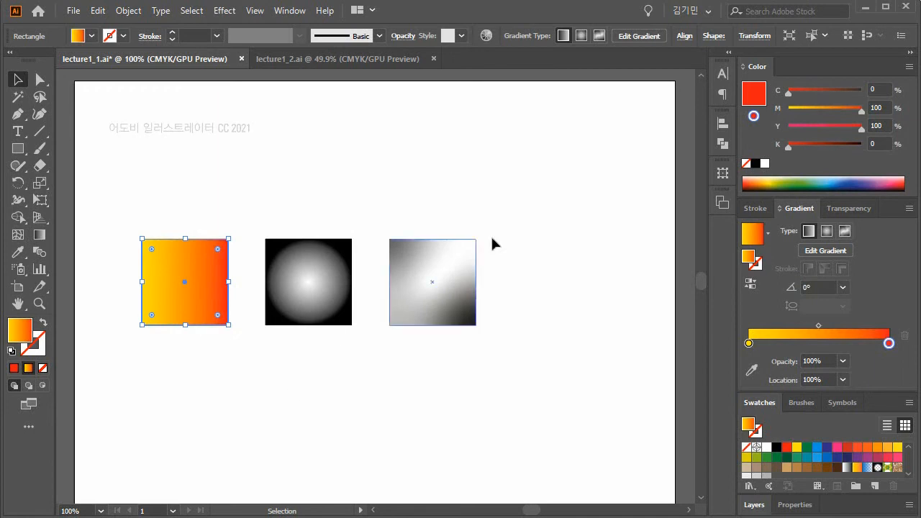
# - Add a gradient stop at 32.91%, make it blue with C 100%, M 0% and Y 0%, and deselect the square
pyautogui.click(794, 344)
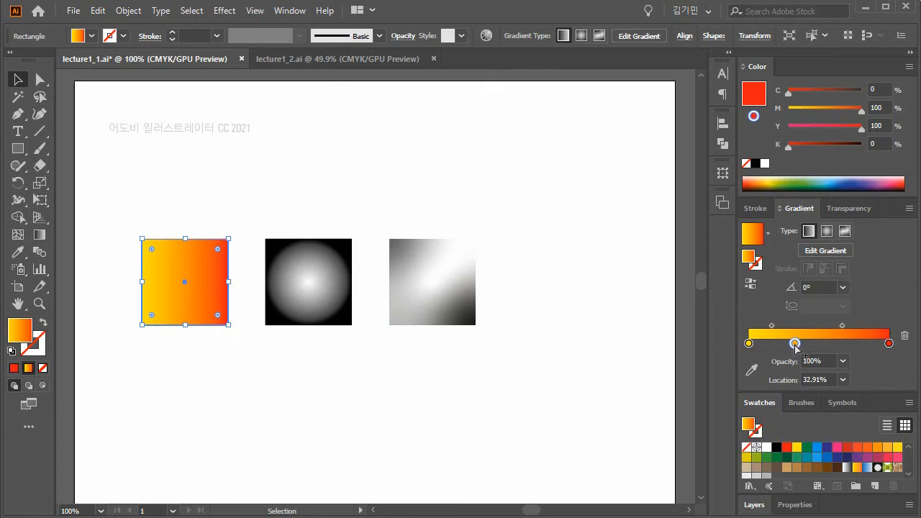
pyautogui.click(795, 346)
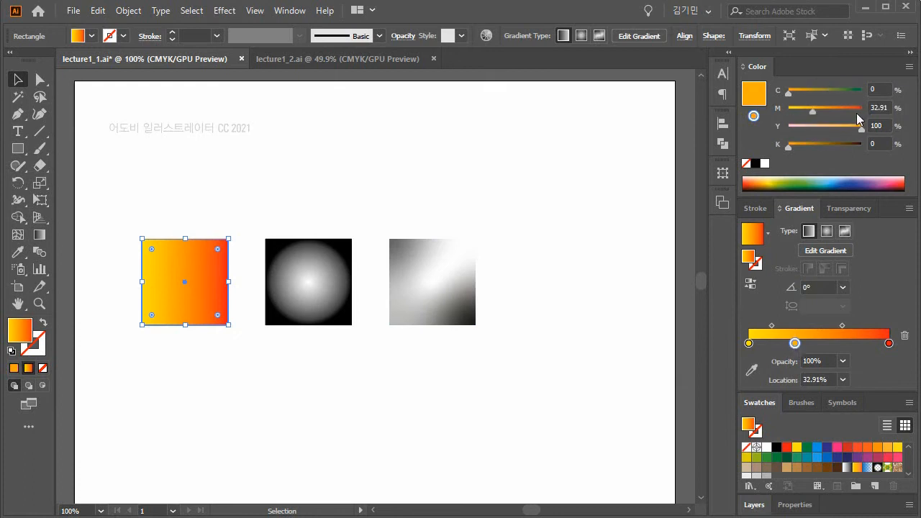
pyautogui.moveTo(788, 93); pyautogui.dragTo(862, 93)
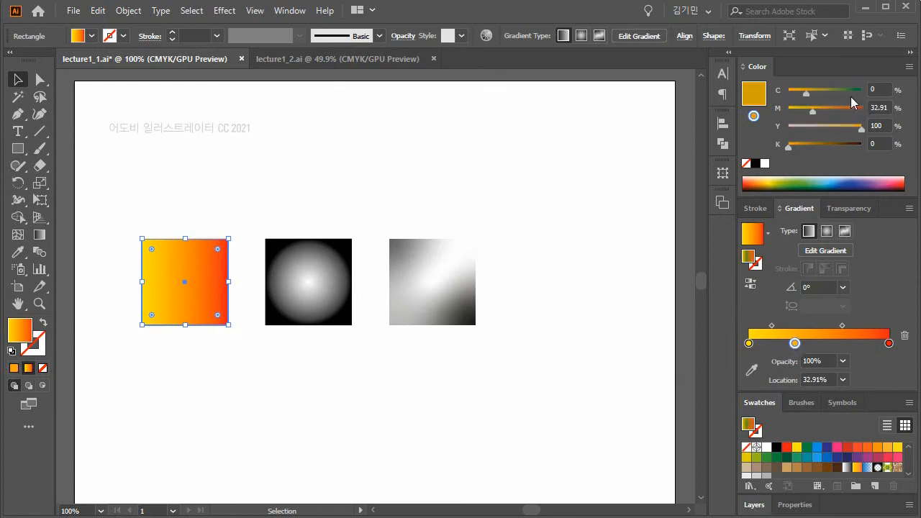
pyautogui.moveTo(812, 113); pyautogui.dragTo(774, 109)
pyautogui.moveTo(862, 128); pyautogui.dragTo(764, 133)
pyautogui.click(367, 410)
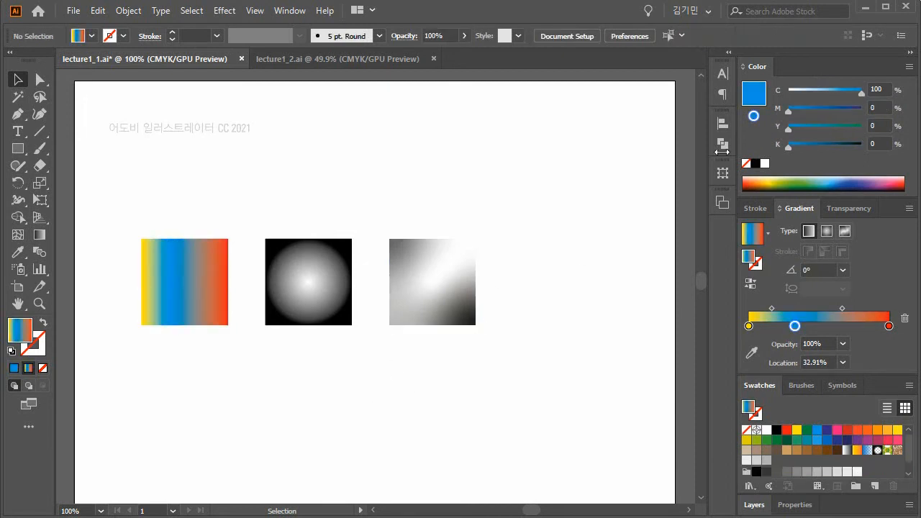
# - Try to add a yellow colour stop between the blue and red stops with no object selected
pyautogui.click(851, 326)
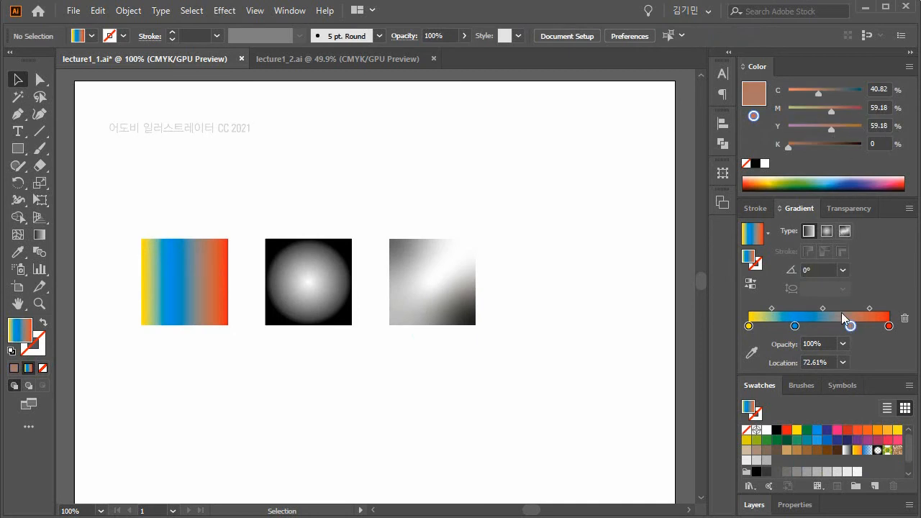
pyautogui.click(796, 431)
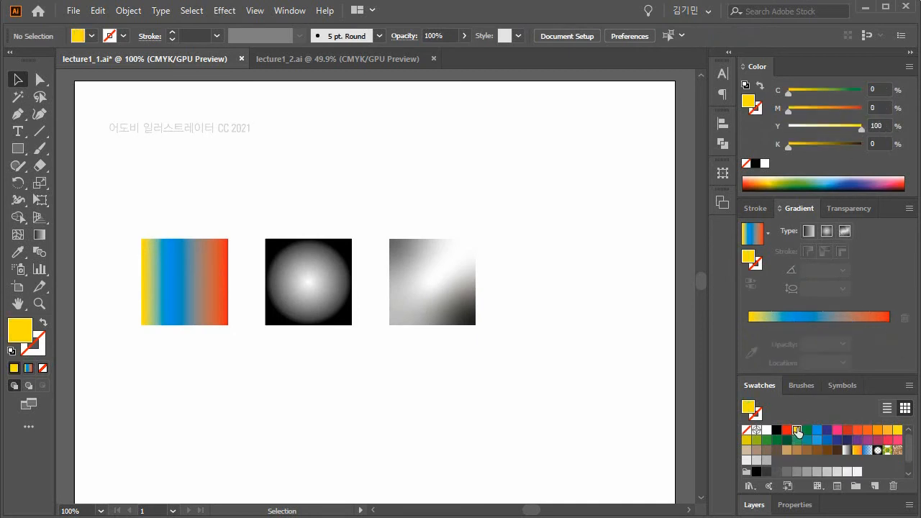
pyautogui.moveTo(797, 432); pyautogui.dragTo(843, 326)
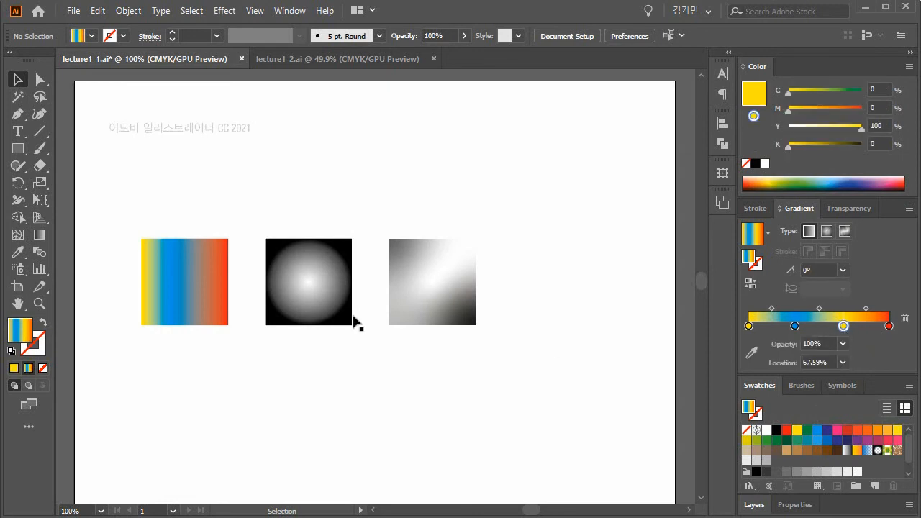
# - Reselect the first square and add a yellow swatch stop to its gradient at 71.61%, between blue and red
pyautogui.click(209, 295)
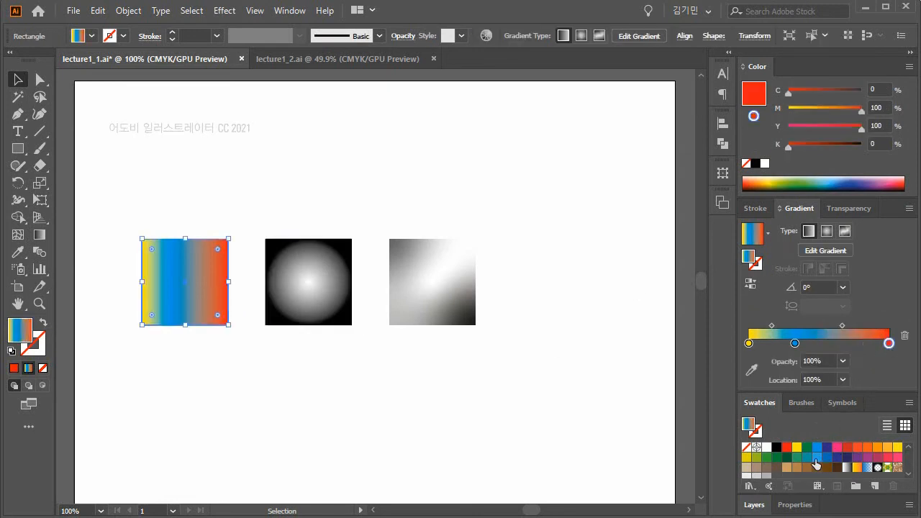
pyautogui.moveTo(796, 447); pyautogui.dragTo(850, 342)
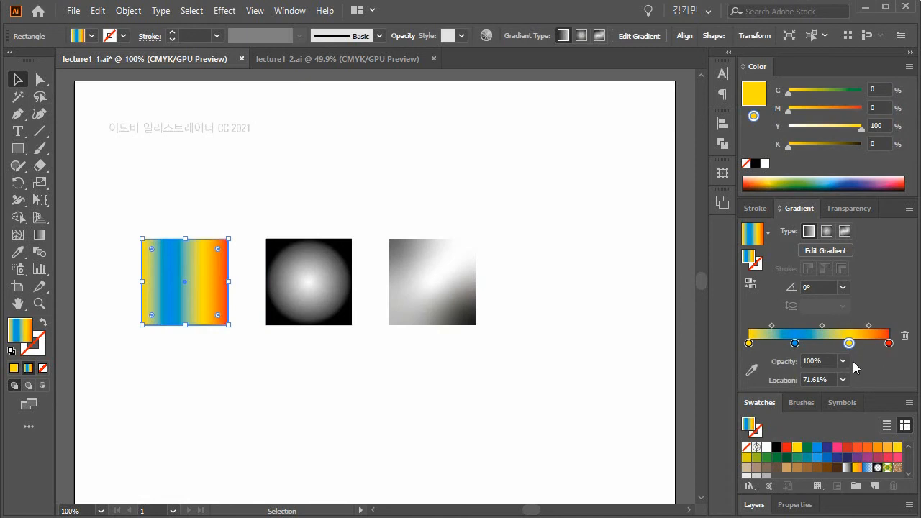
# - Move the first square's starting yellow stop to about 12% and its blue stop to 49.45% with the Gradient tool
pyautogui.click(254, 369)
pyautogui.click(209, 285)
pyautogui.click(39, 235)
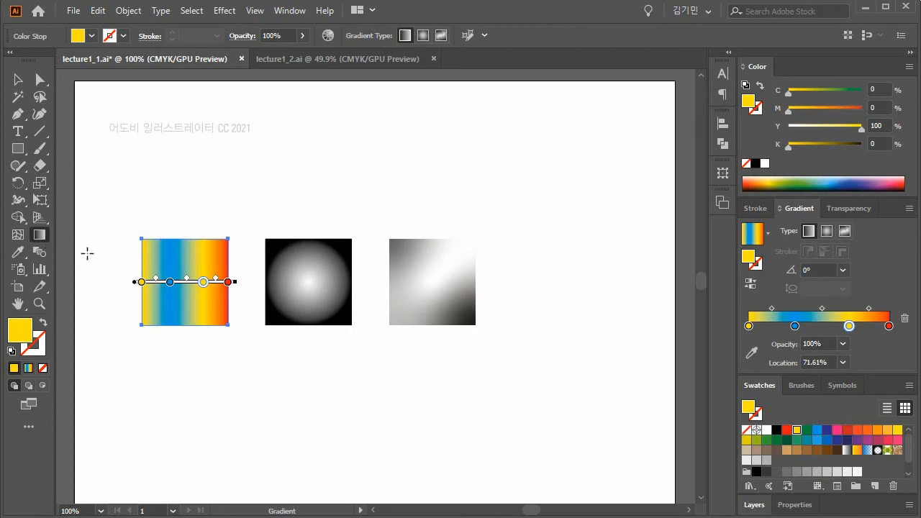
pyautogui.click(141, 282)
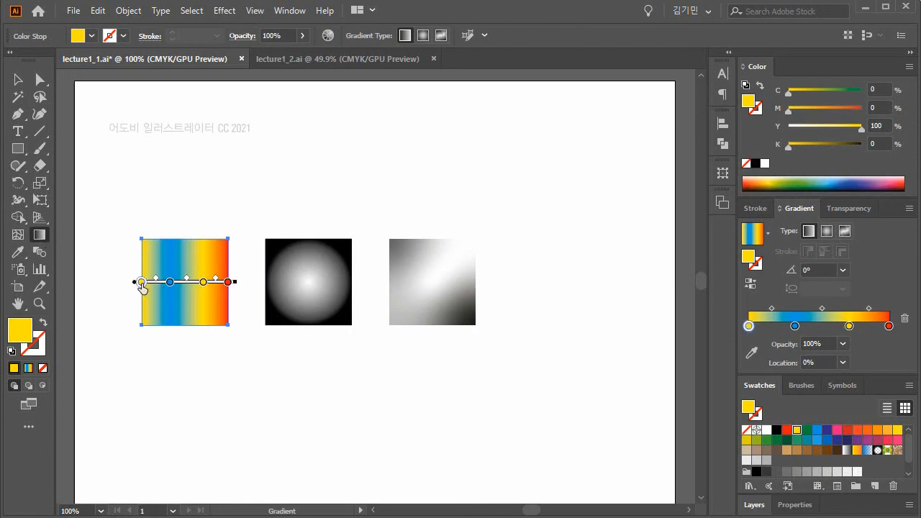
pyautogui.moveTo(142, 283); pyautogui.dragTo(152, 282)
pyautogui.click(171, 283)
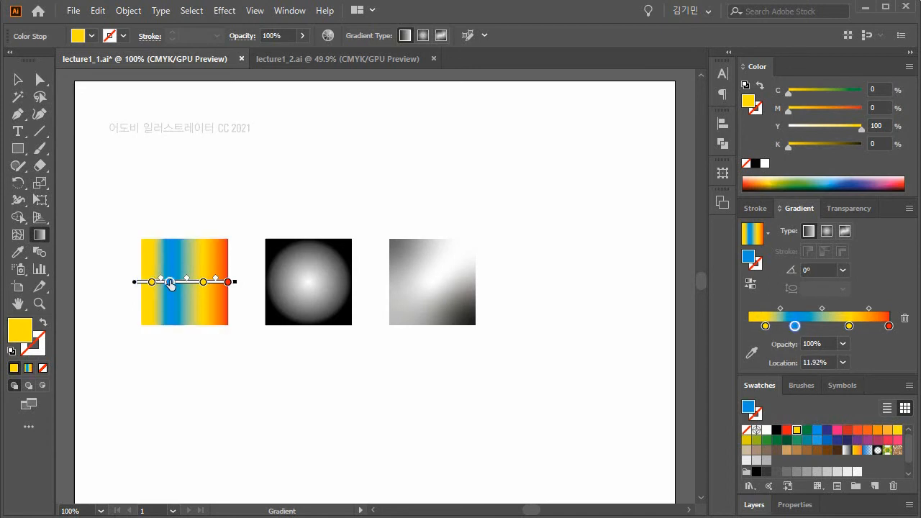
pyautogui.moveTo(170, 283); pyautogui.dragTo(184, 282)
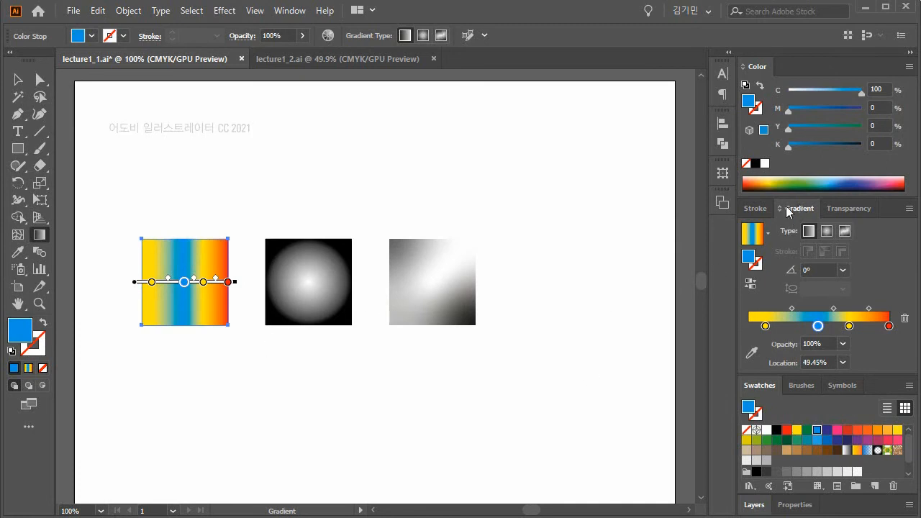
# - Remove the second yellow stop, redraw the first square's linear gradient diagonally from upper left to lower right at about -51°, and deselect
pyautogui.click(204, 282)
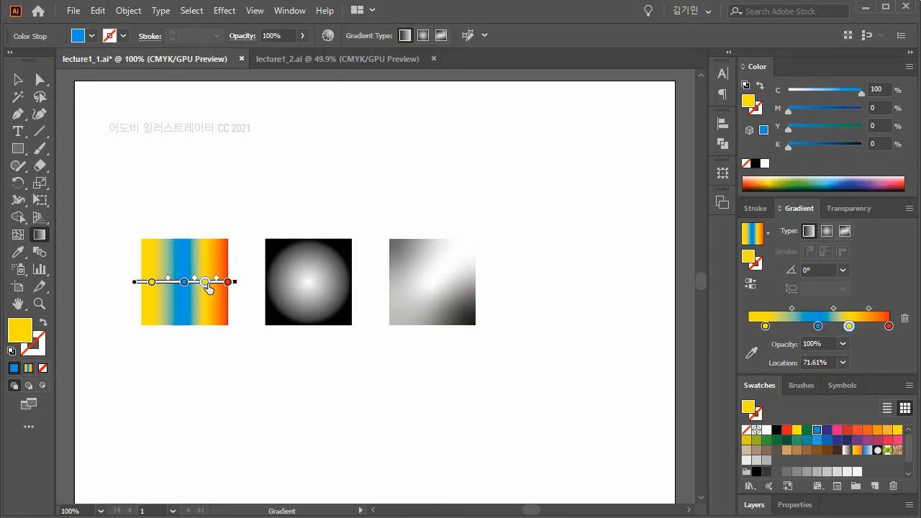
pyautogui.moveTo(213, 282)
pyautogui.mouseDown()
pyautogui.moveTo(214, 305)
pyautogui.moveTo(206, 302)
pyautogui.moveTo(223, 328)
pyautogui.mouseUp()
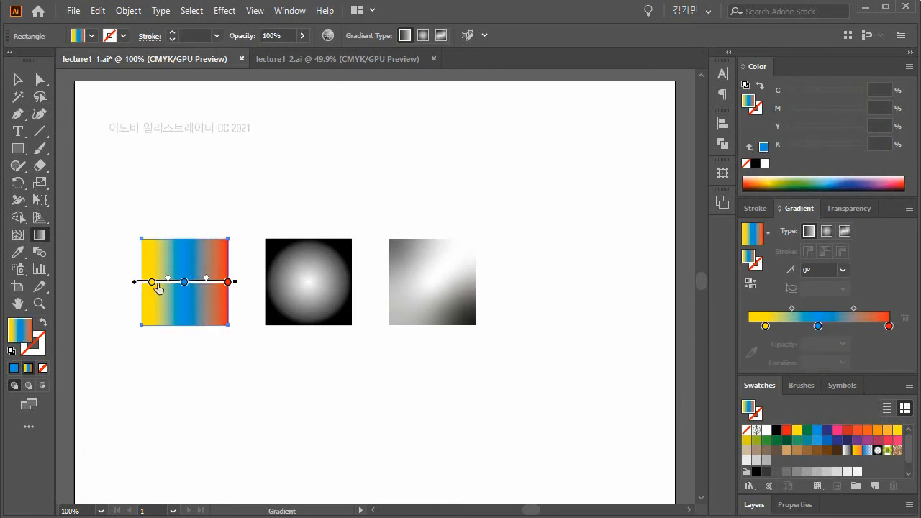
pyautogui.moveTo(133, 218); pyautogui.dragTo(238, 347)
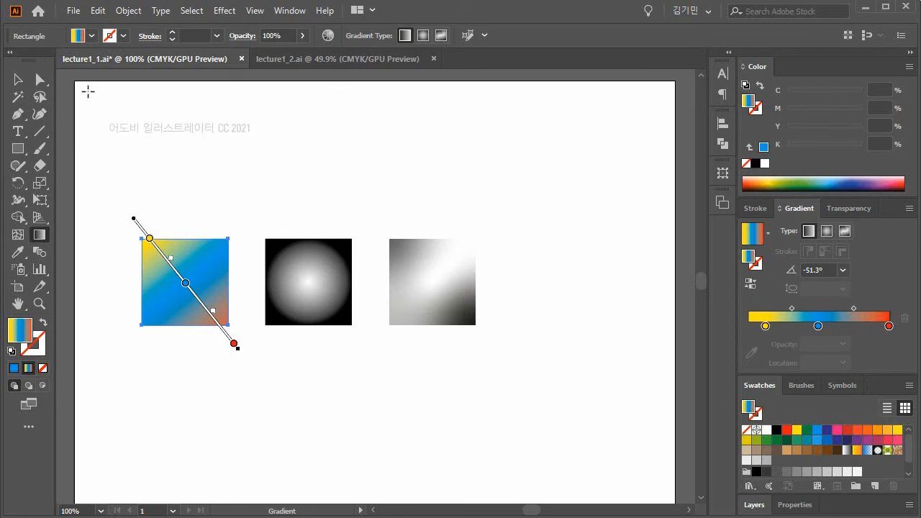
pyautogui.click(18, 79)
pyautogui.click(308, 368)
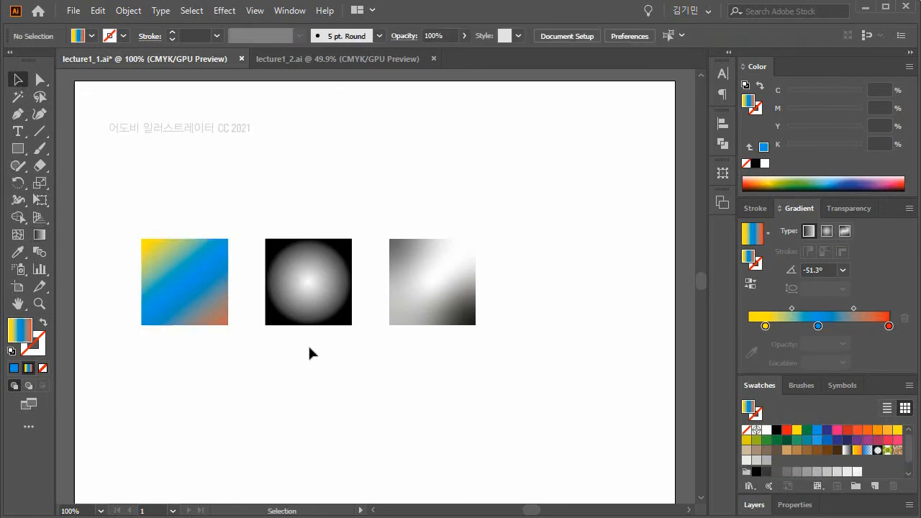
# - Select the radial square's white start stop and relocate the Color controls to the collapsed dock, expanding them there
pyautogui.click(318, 279)
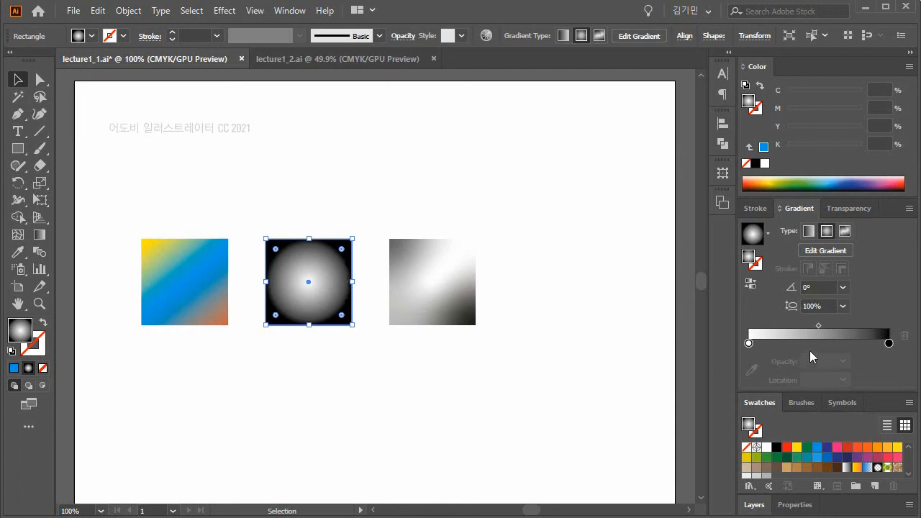
pyautogui.click(749, 343)
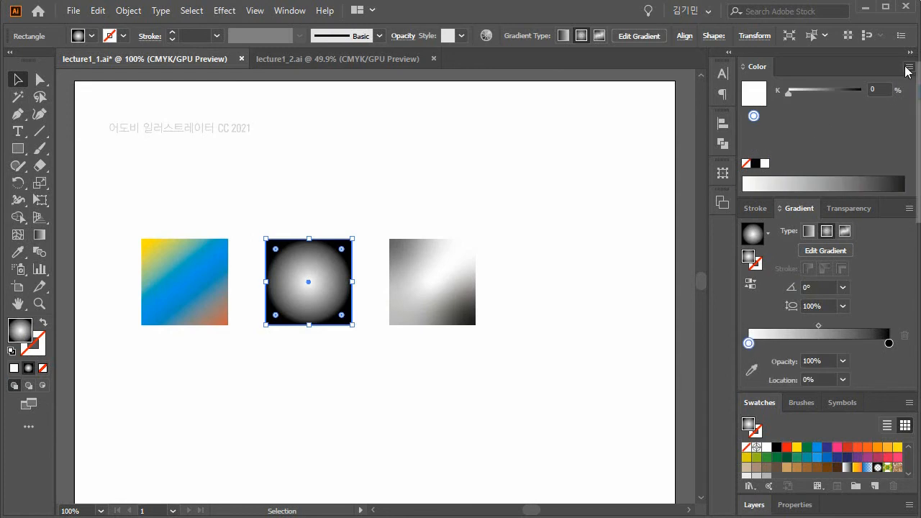
pyautogui.moveTo(754, 66); pyautogui.dragTo(726, 224)
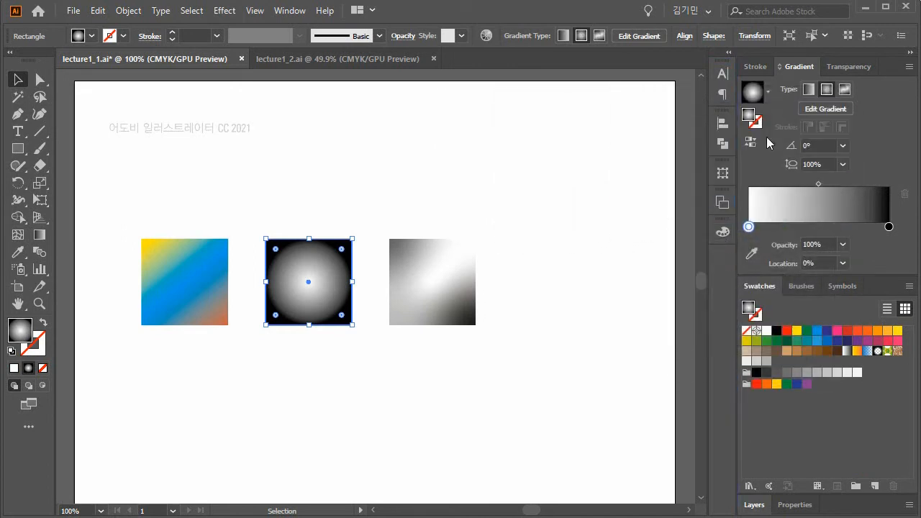
pyautogui.click(729, 55)
pyautogui.click(729, 55)
pyautogui.click(729, 55)
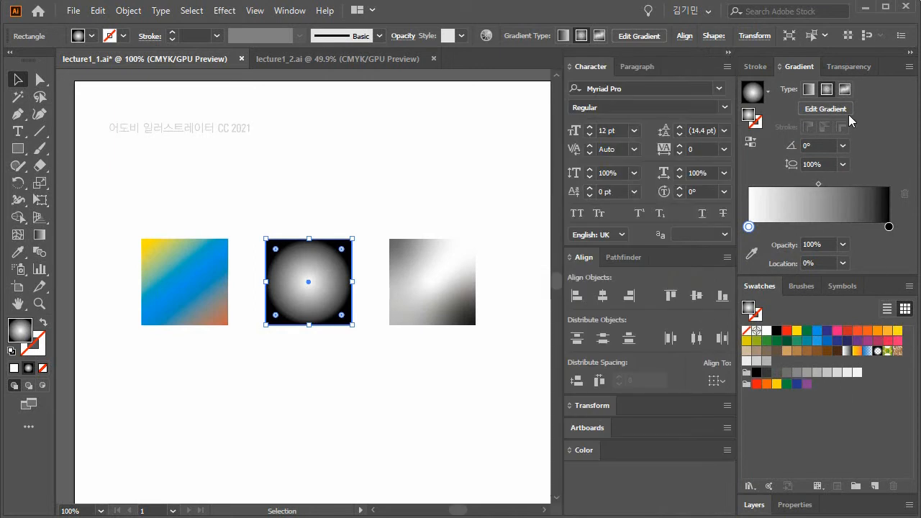
pyautogui.click(583, 450)
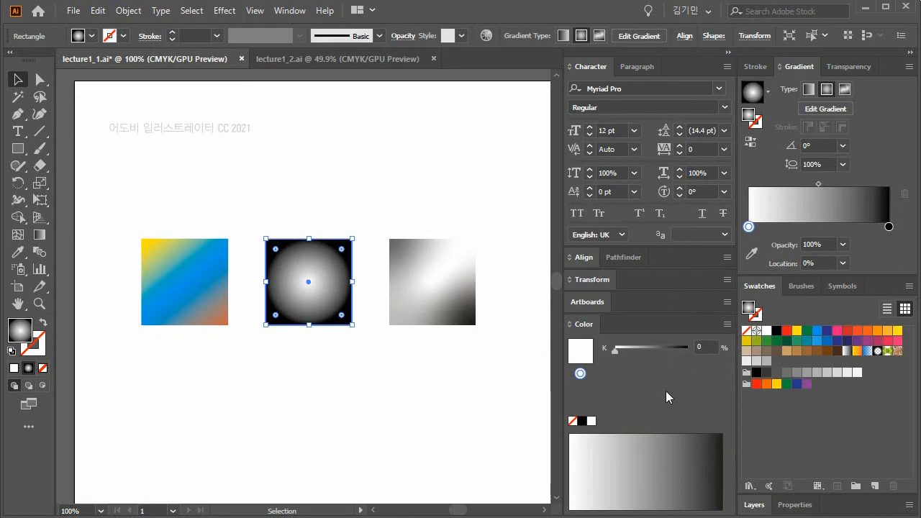
# - Switch the radial gradient's start stop to CMYK and make it yellow with Y 100%
pyautogui.click(727, 324)
pyautogui.click(793, 396)
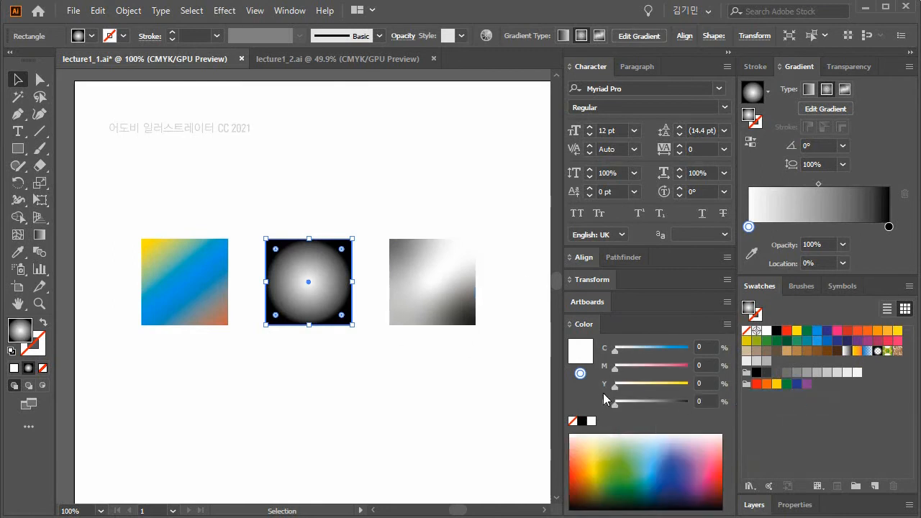
pyautogui.moveTo(629, 389); pyautogui.dragTo(688, 386)
# - Switch the radial gradient's black end stop to CMYK and make it red with M 100%, Y 100% and K 0%
pyautogui.click(889, 227)
pyautogui.click(727, 324)
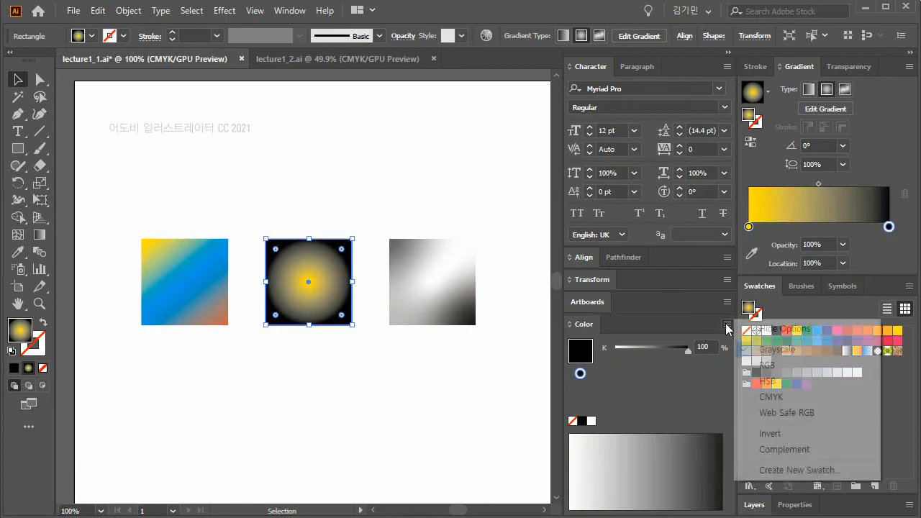
pyautogui.click(754, 398)
pyautogui.moveTo(687, 404); pyautogui.dragTo(615, 402)
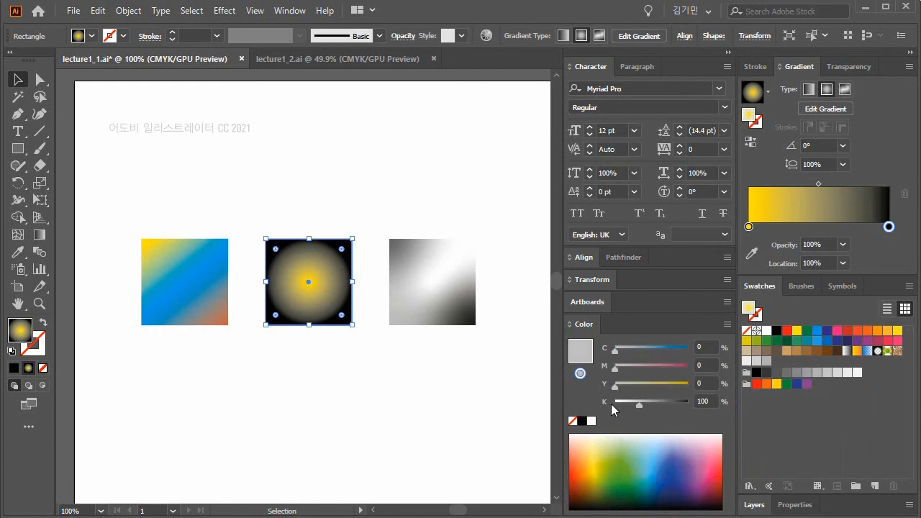
pyautogui.moveTo(622, 369); pyautogui.dragTo(717, 365)
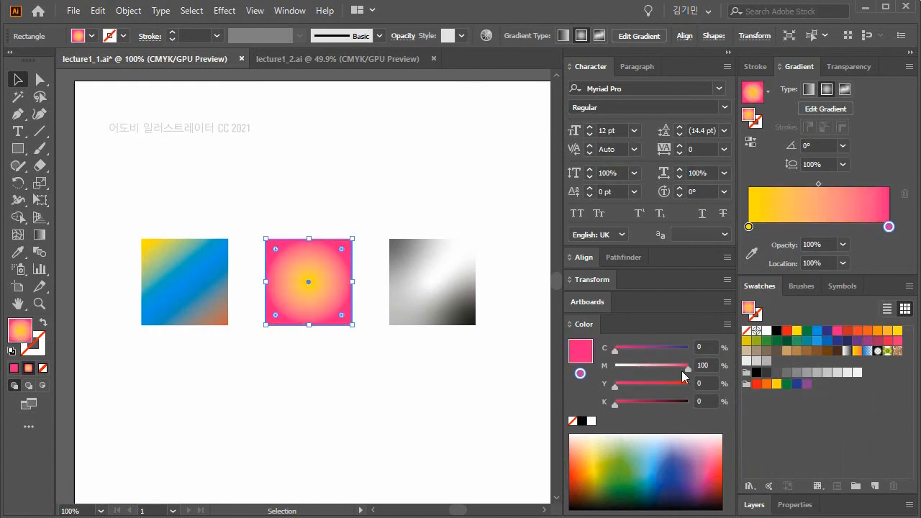
pyautogui.moveTo(614, 387); pyautogui.dragTo(721, 391)
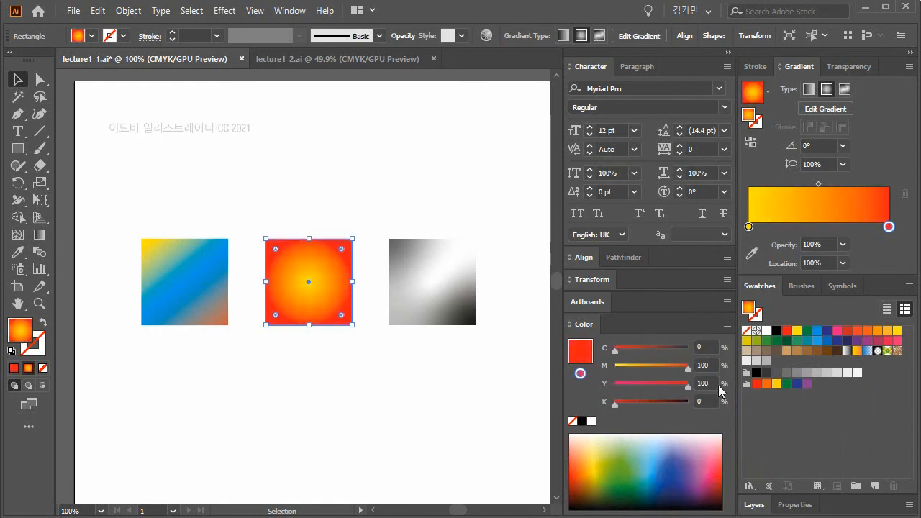
# - Add a stop at 41.46% to the radial gradient and make it blue with C 100%, M 34% and Y 0%
pyautogui.click(807, 227)
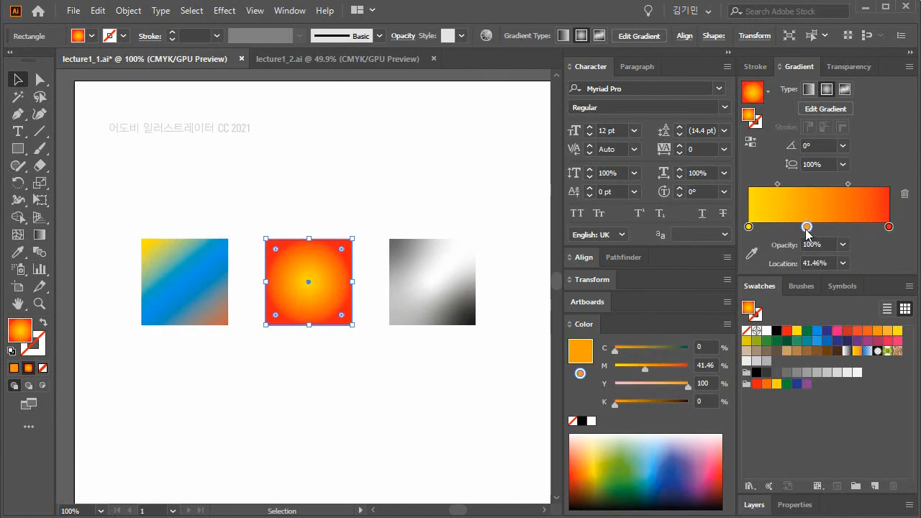
pyautogui.moveTo(683, 390); pyautogui.dragTo(619, 390)
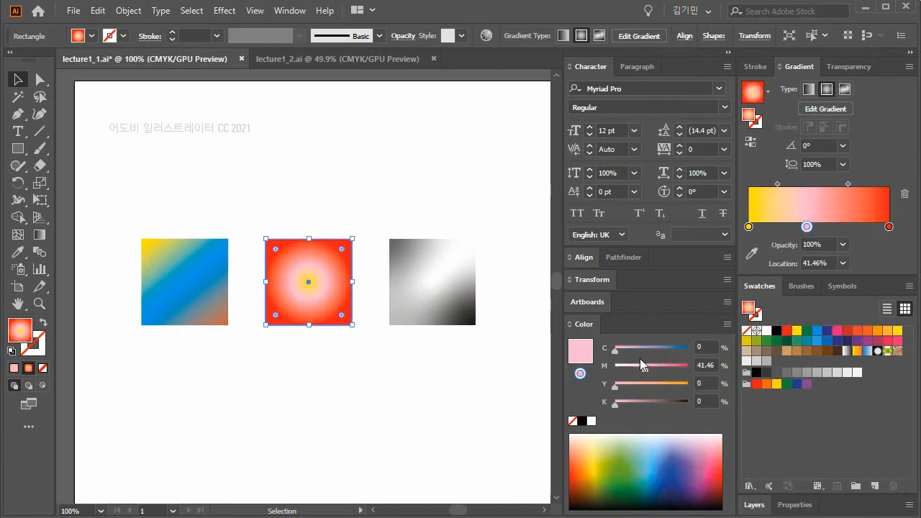
pyautogui.moveTo(622, 352); pyautogui.dragTo(709, 352)
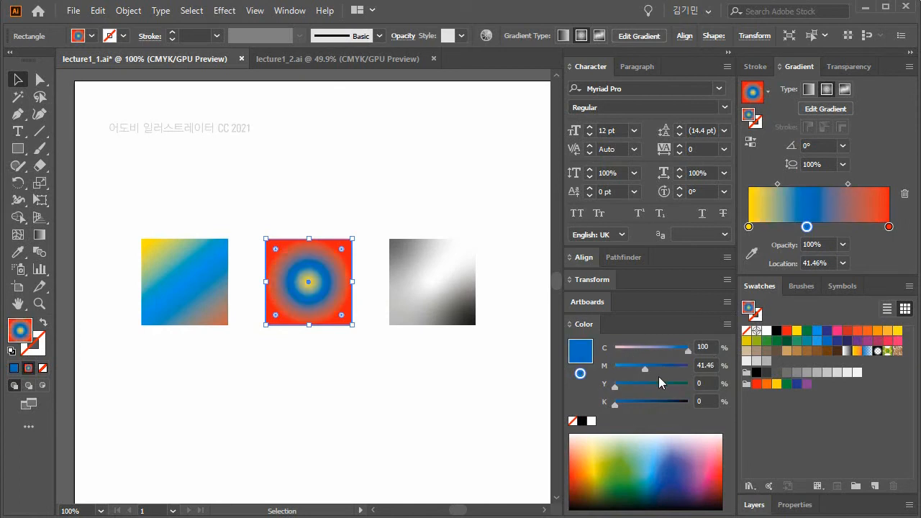
pyautogui.click(640, 365)
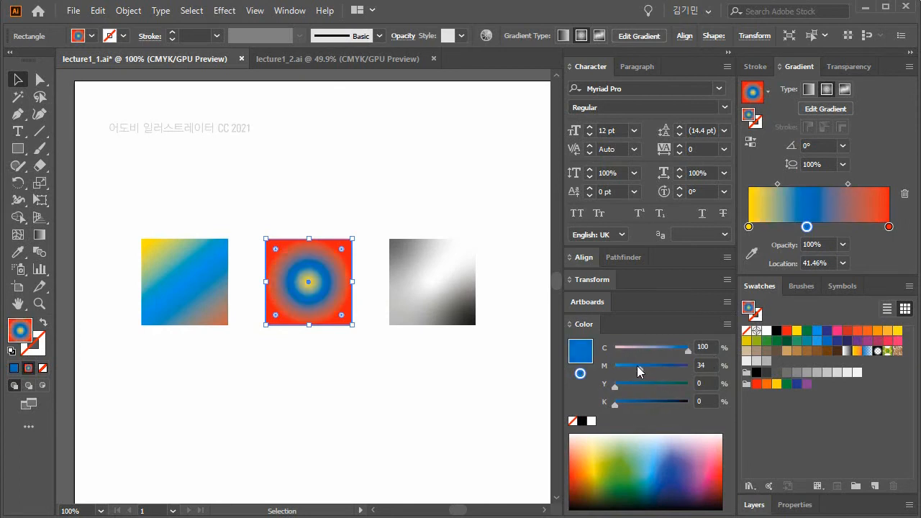
# - Add another stop at 69.1% to the radial gradient and make it darker blue with C 100% and Y 0%
pyautogui.click(846, 227)
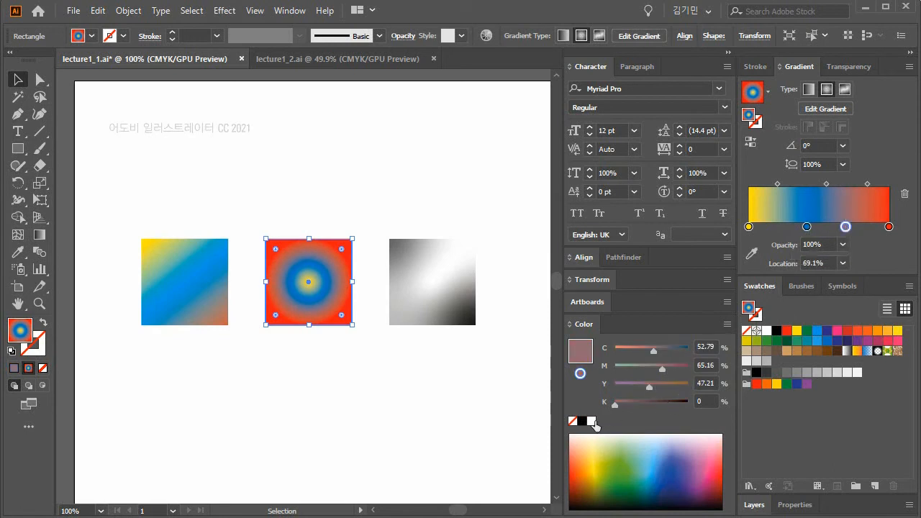
pyautogui.moveTo(656, 386); pyautogui.dragTo(604, 388)
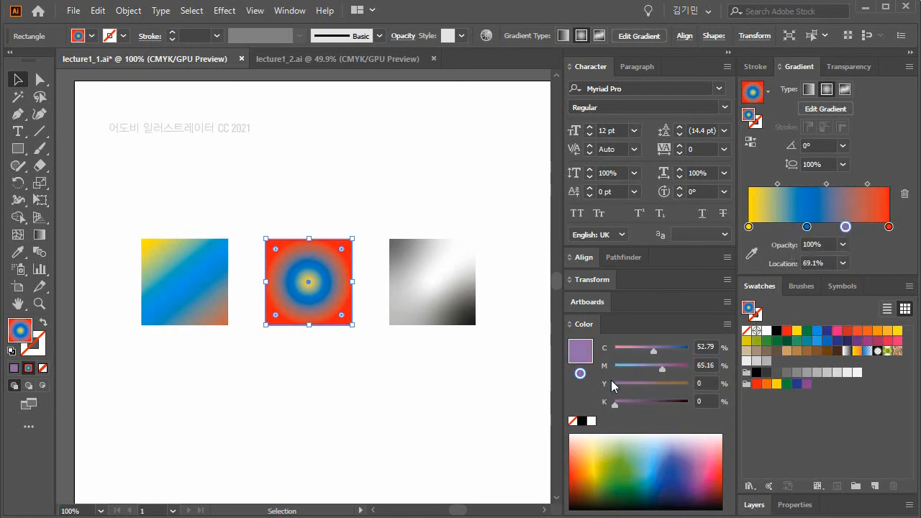
pyautogui.moveTo(650, 352); pyautogui.dragTo(703, 353)
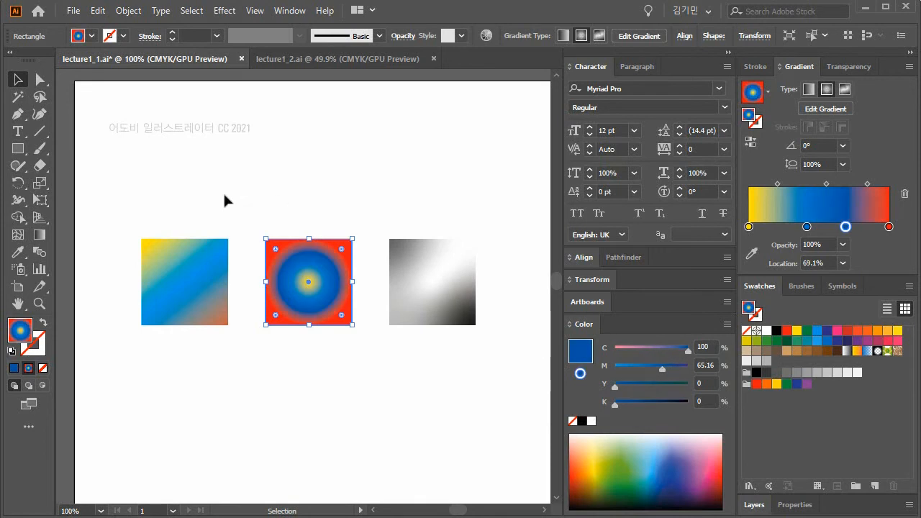
# - Redraw the second square's radial gradient from just below its centre to beyond its upper-left edge at about 122°, and deselect it
pyautogui.click(40, 235)
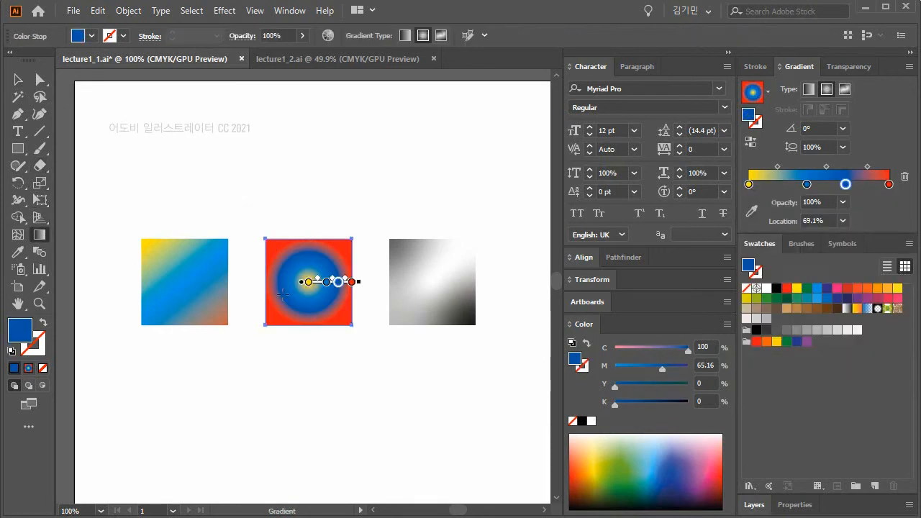
pyautogui.moveTo(311, 295); pyautogui.dragTo(264, 223)
pyautogui.click(18, 81)
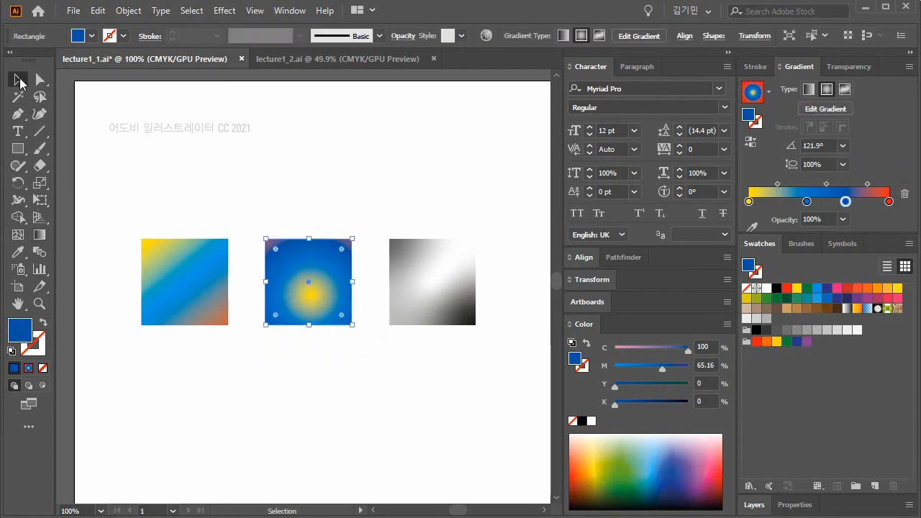
pyautogui.click(400, 170)
# - Round the third square's corners slightly with its corner widgets and deselect it
pyautogui.click(431, 279)
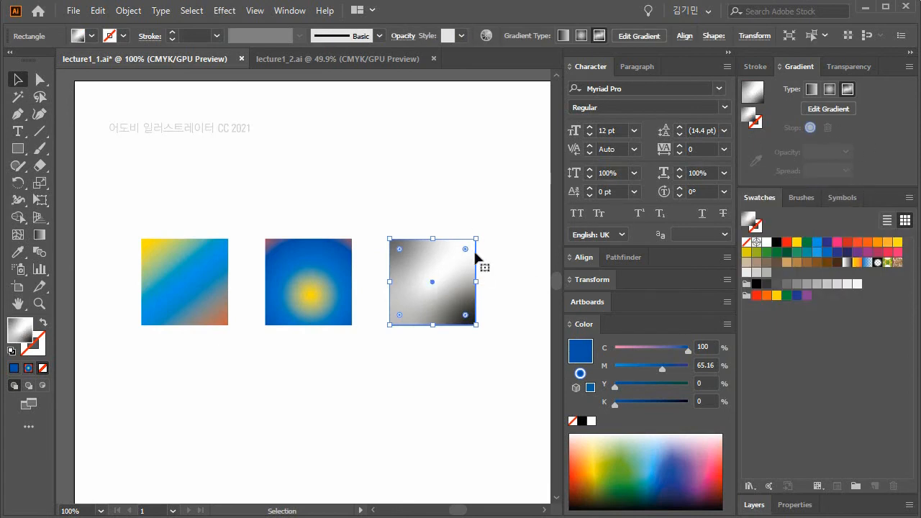
pyautogui.click(506, 282)
pyautogui.click(469, 255)
pyautogui.moveTo(467, 249); pyautogui.dragTo(467, 251)
pyautogui.click(508, 263)
# - Try to edit the third square's freeform gradient with the Gradient tool while nothing is selected, and undo the fill change
pyautogui.click(39, 235)
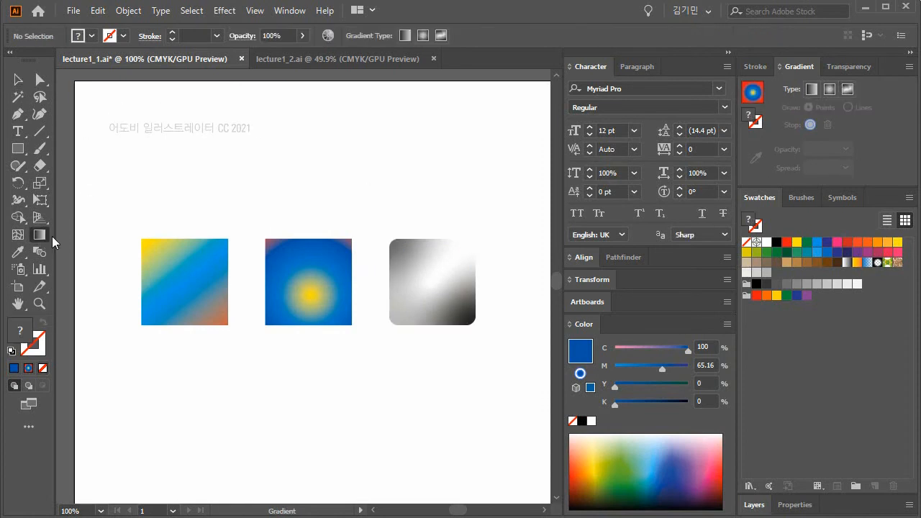
pyautogui.click(461, 262)
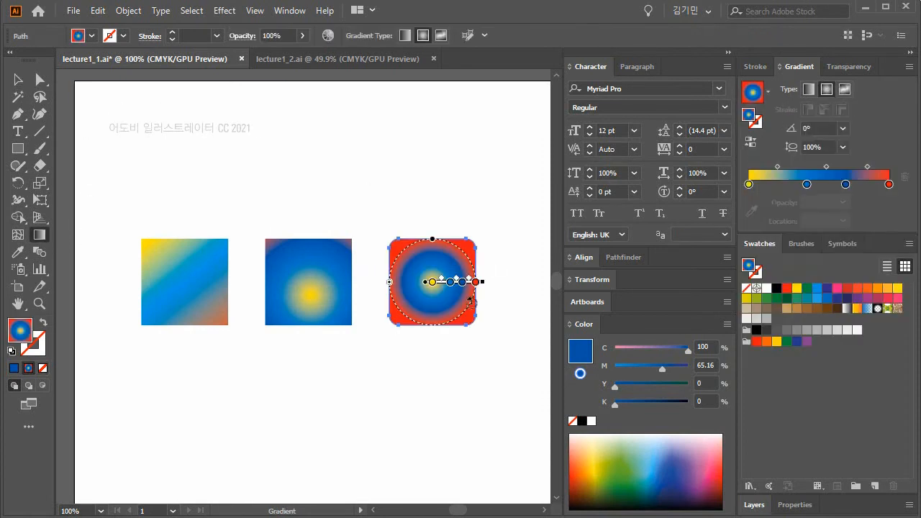
pyautogui.hotkey('ctrl', 'z')
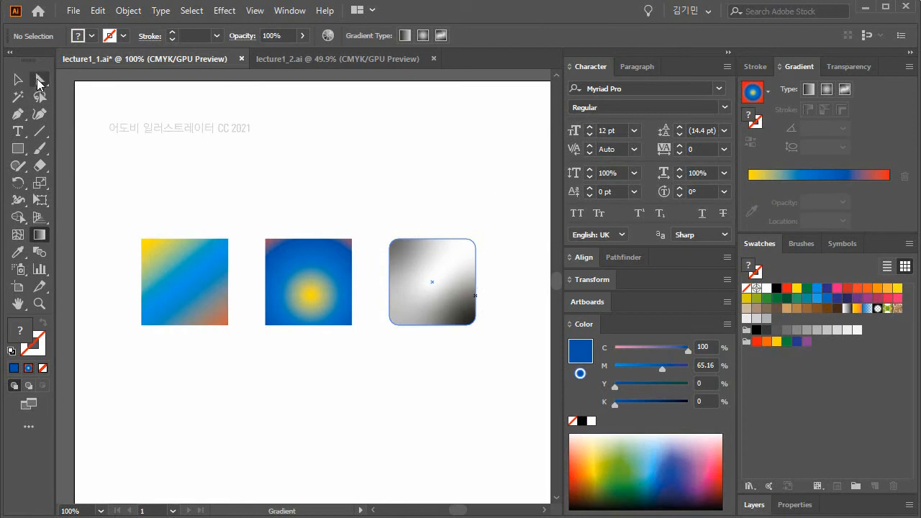
# - Select the third square, enter gradient editing, and move its dark lower-right freeform stop slightly inward
pyautogui.click(38, 81)
pyautogui.click(429, 267)
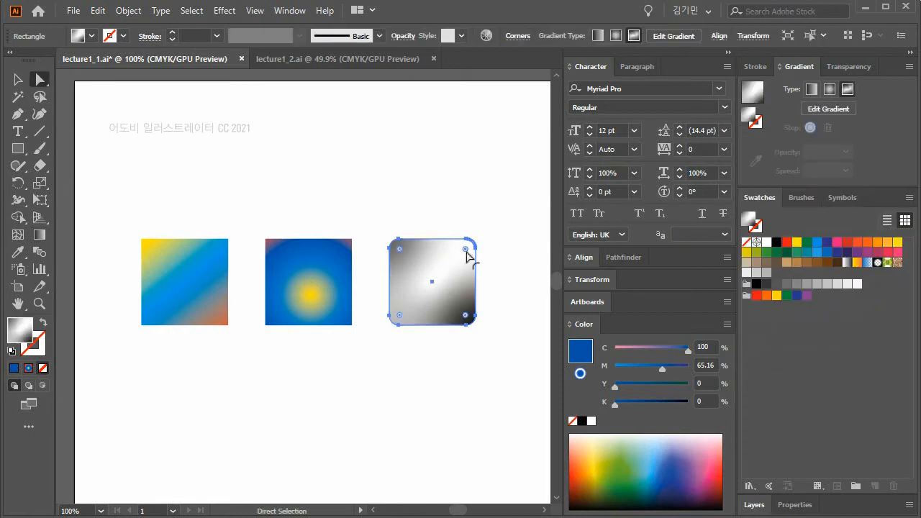
pyautogui.click(831, 110)
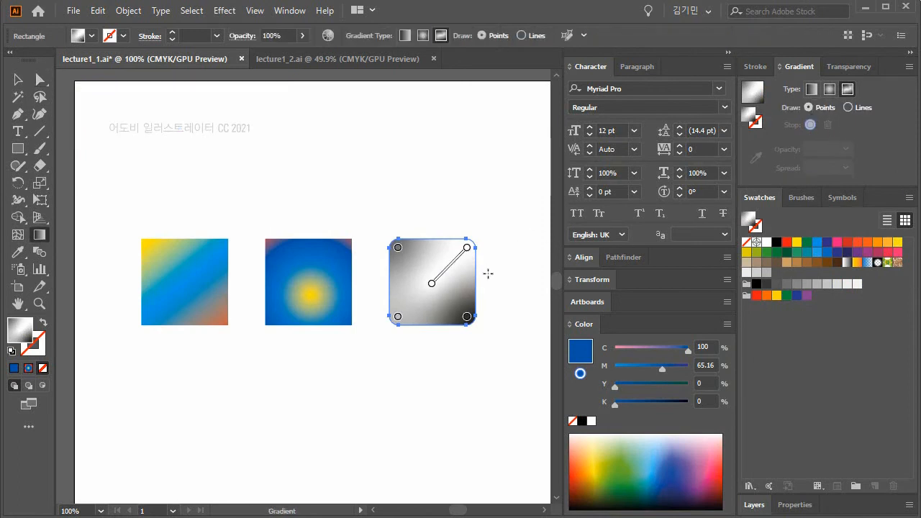
pyautogui.click(467, 321)
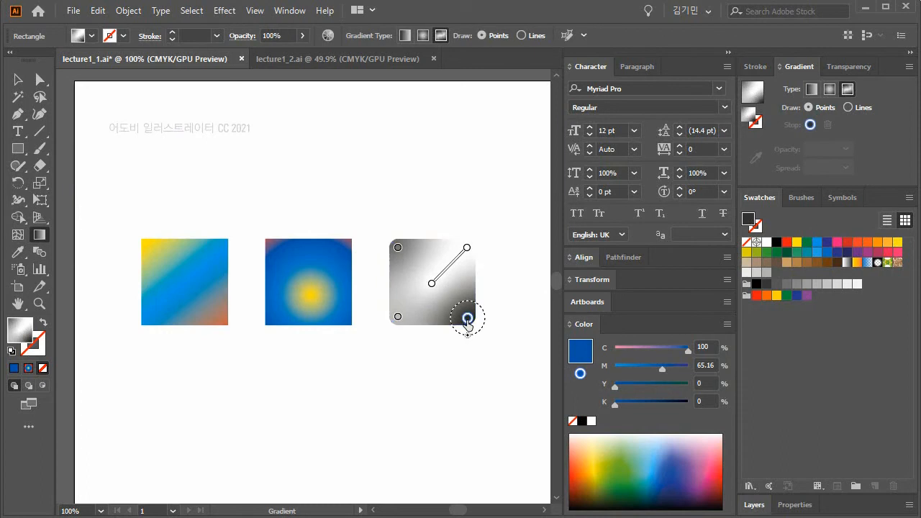
pyautogui.moveTo(467, 318); pyautogui.dragTo(463, 316)
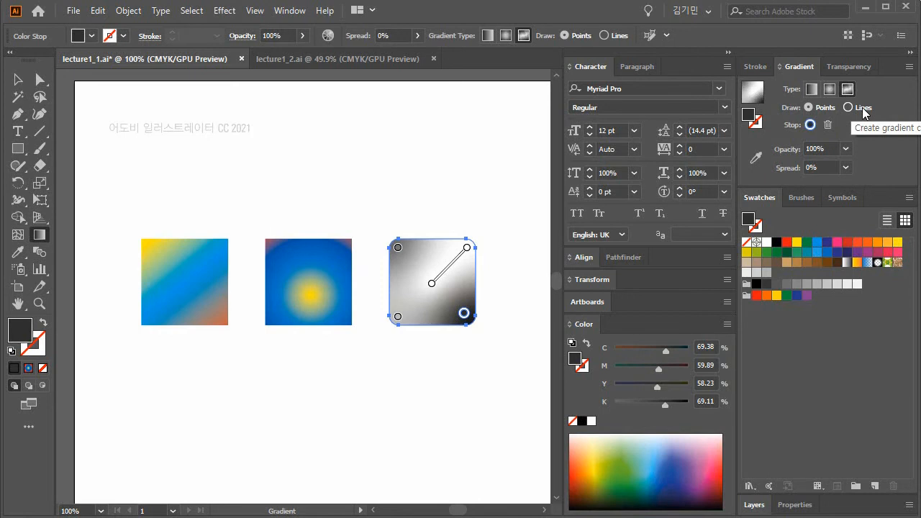
# - Move the third square's dark lower-right freeform stop further inward and recolour it to C 0, M 0, Y 100, K 0
pyautogui.moveTo(465, 315)
pyautogui.moveTo(464, 314)
pyautogui.mouseDown()
pyautogui.moveTo(445, 309)
pyautogui.moveTo(458, 302)
pyautogui.mouseUp()
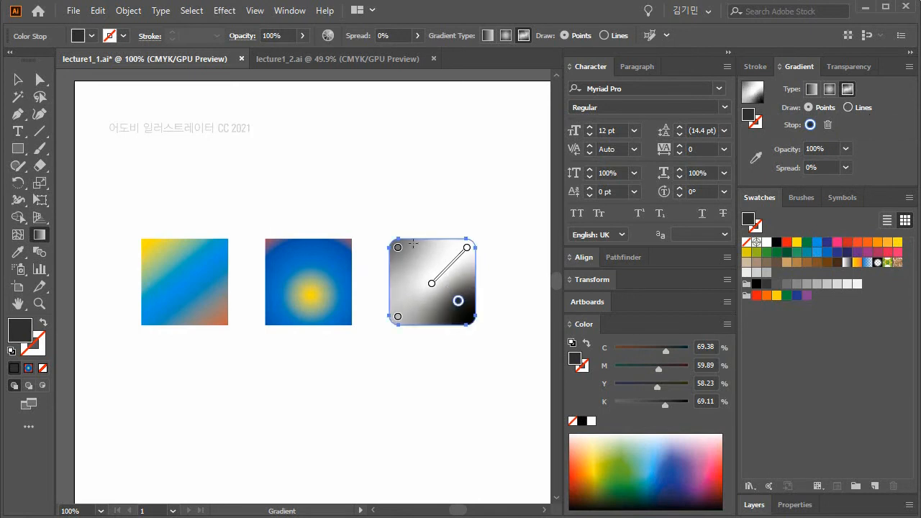
pyautogui.moveTo(665, 352); pyautogui.dragTo(608, 353)
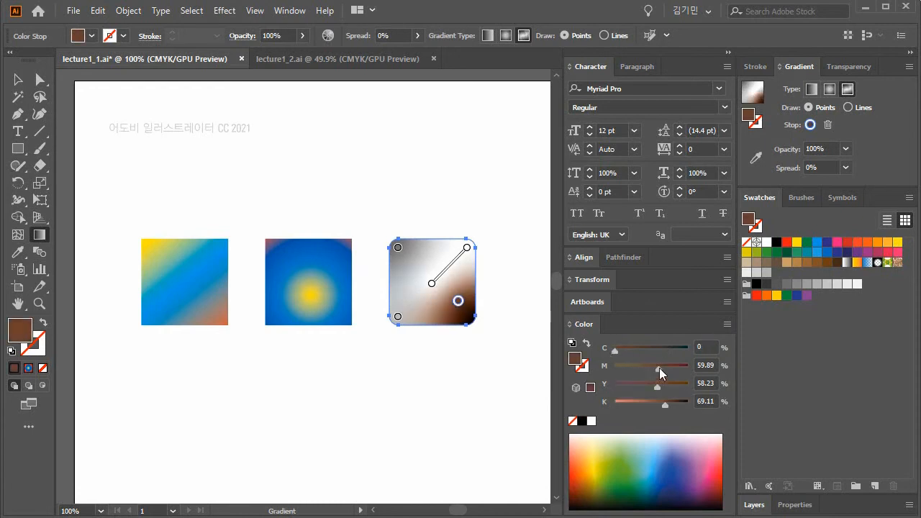
pyautogui.moveTo(659, 365); pyautogui.dragTo(615, 365)
pyautogui.moveTo(656, 386); pyautogui.dragTo(613, 403)
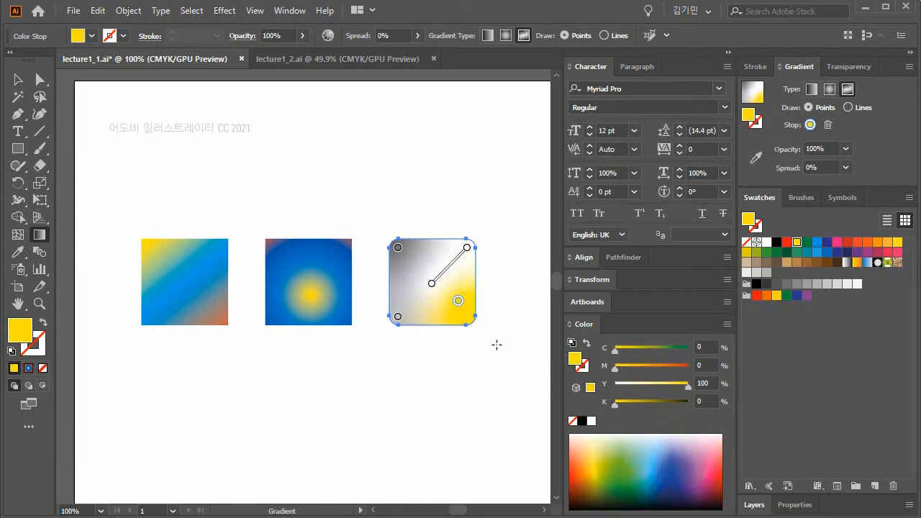
# - Add a freeform stop with M 28 and Y 52 near the lower-right corner, and set the upper-right stop's cyan to 100%
pyautogui.moveTo(458, 301); pyautogui.dragTo(462, 317)
pyautogui.moveTo(687, 387); pyautogui.dragTo(636, 367)
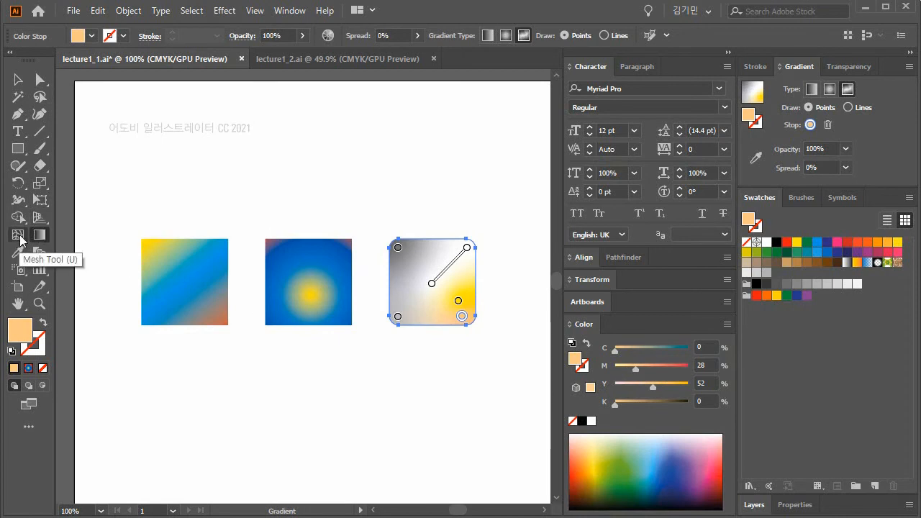
pyautogui.click(467, 248)
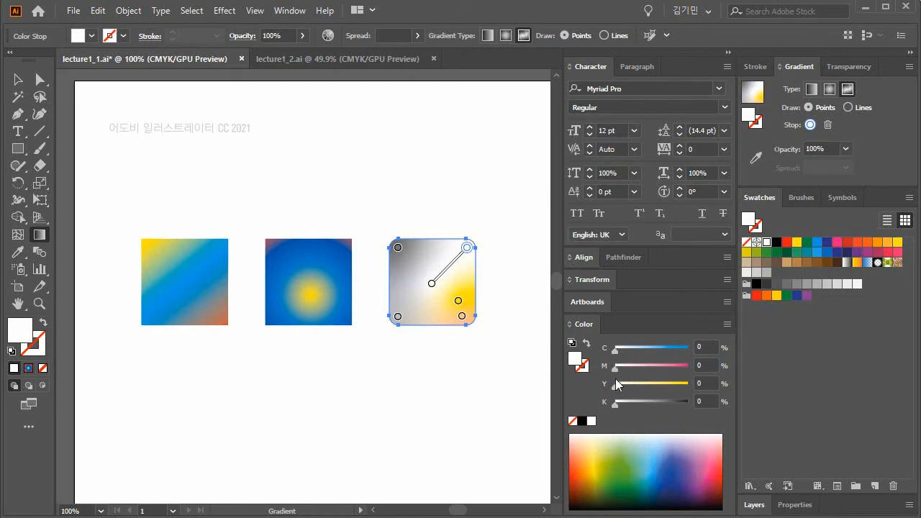
pyautogui.moveTo(615, 351); pyautogui.dragTo(689, 350)
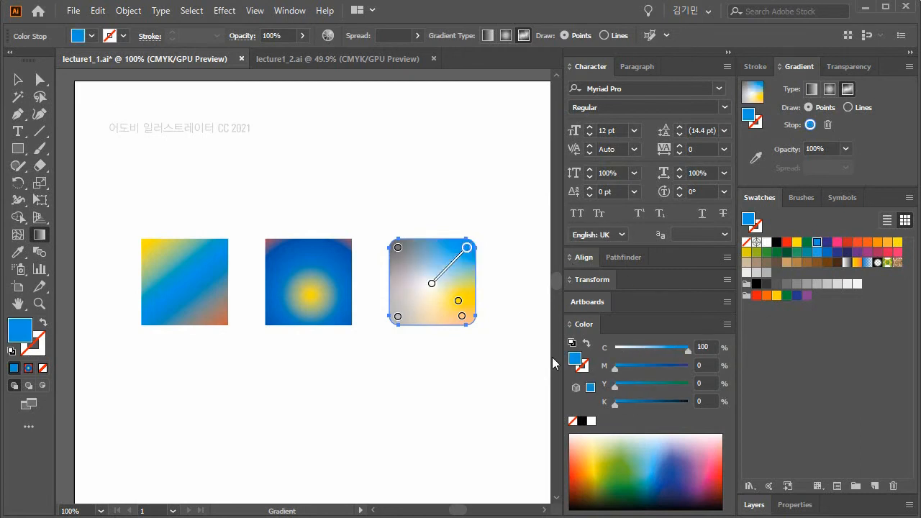
# - Set the upper-left stop's magenta to 0%, recolour the lower-left stop to C 14, M 61, Y 17, and deselect the square
pyautogui.click(397, 248)
pyautogui.moveTo(645, 369); pyautogui.dragTo(614, 368)
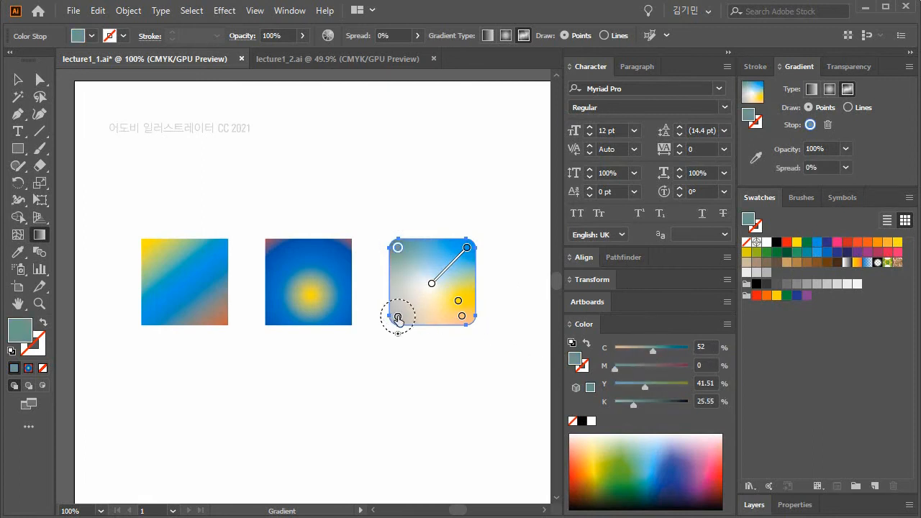
pyautogui.click(399, 317)
pyautogui.moveTo(646, 370); pyautogui.dragTo(689, 367)
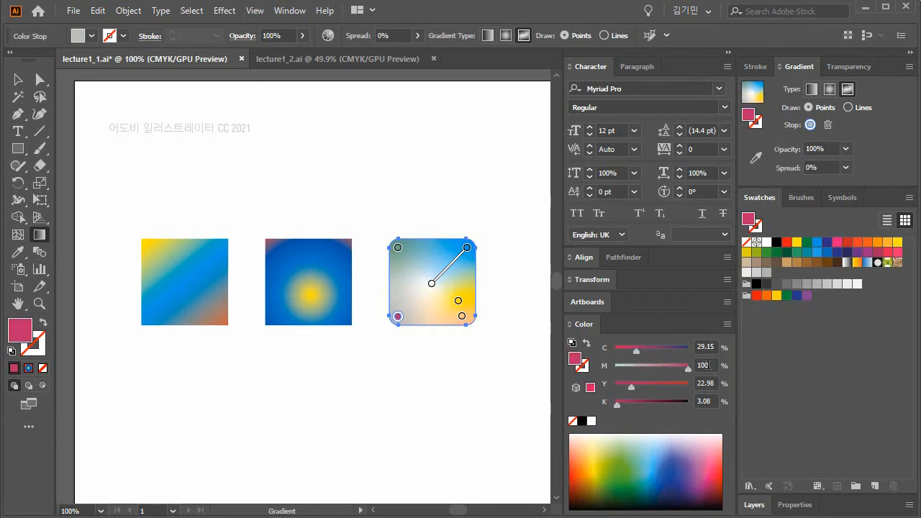
pyautogui.moveTo(632, 349); pyautogui.dragTo(626, 350)
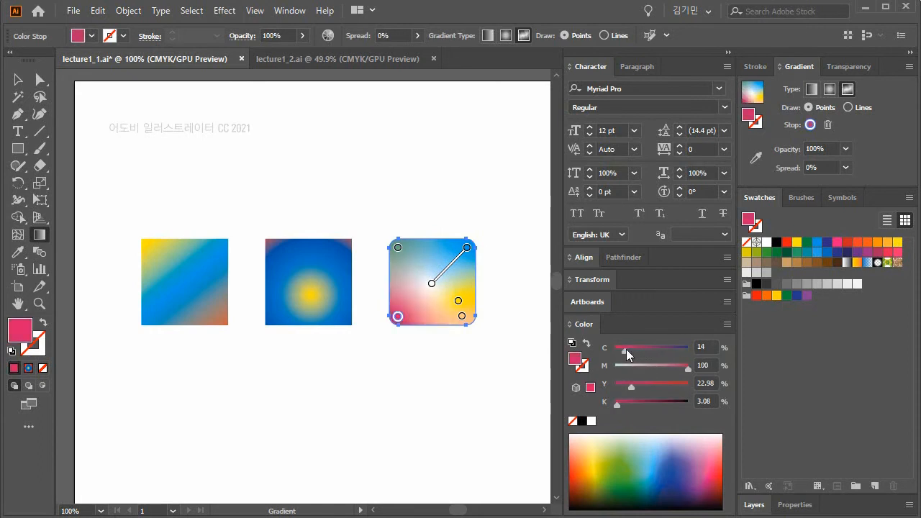
pyautogui.moveTo(630, 384); pyautogui.dragTo(628, 384)
pyautogui.moveTo(684, 374); pyautogui.dragTo(663, 370)
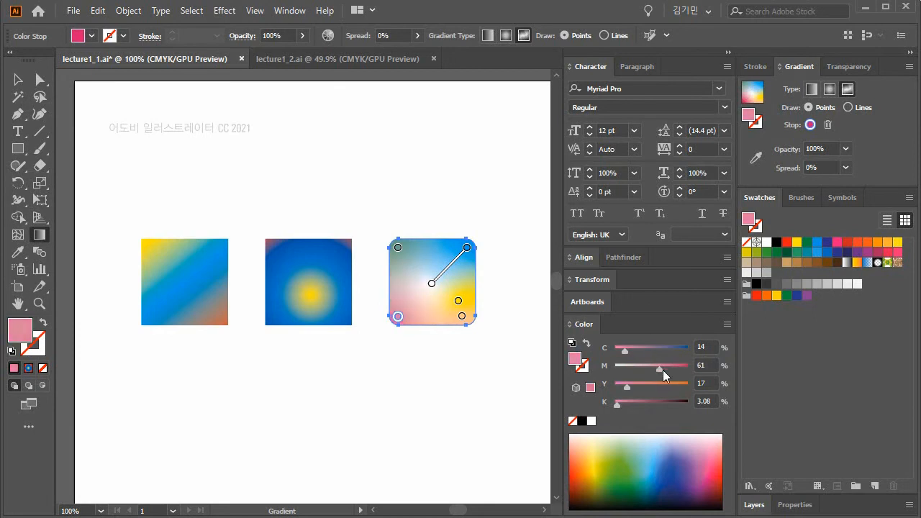
pyautogui.click(17, 79)
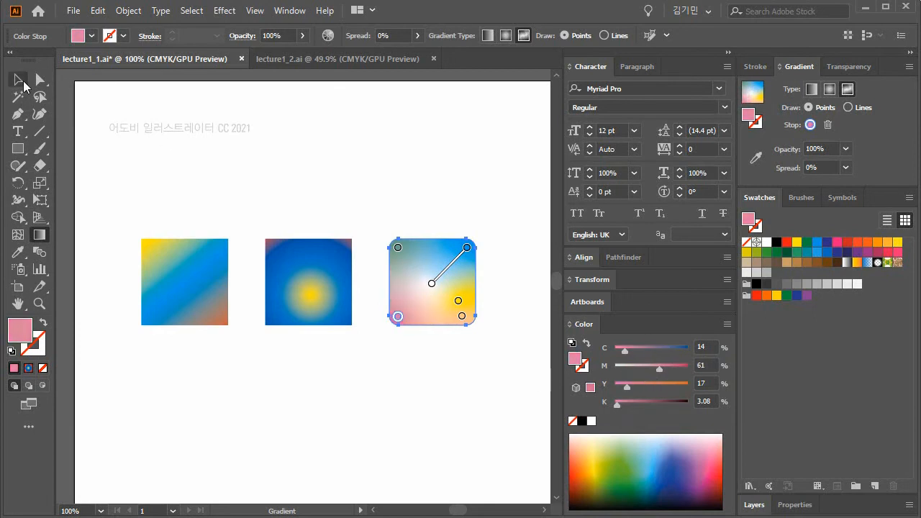
pyautogui.click(341, 177)
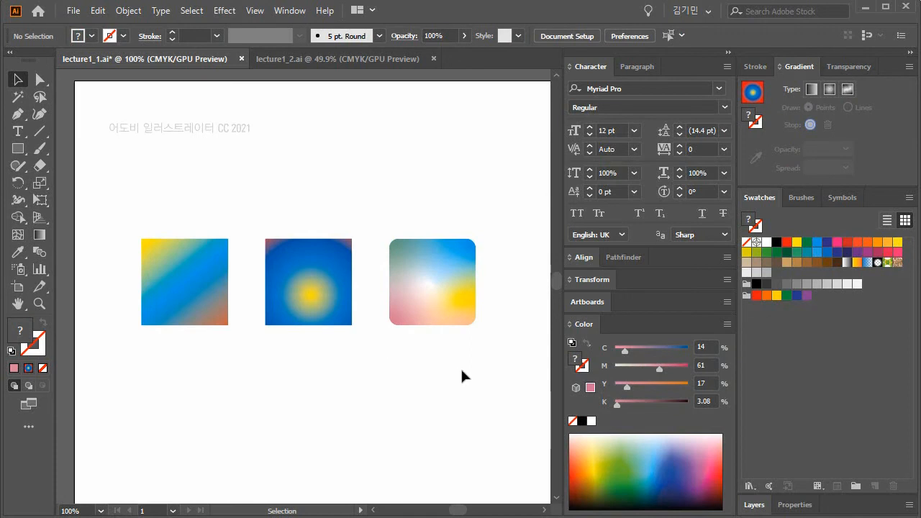
# - Dock the Color panel above the Gradient panel and collapse the Character panel column to icons
pyautogui.click(431, 291)
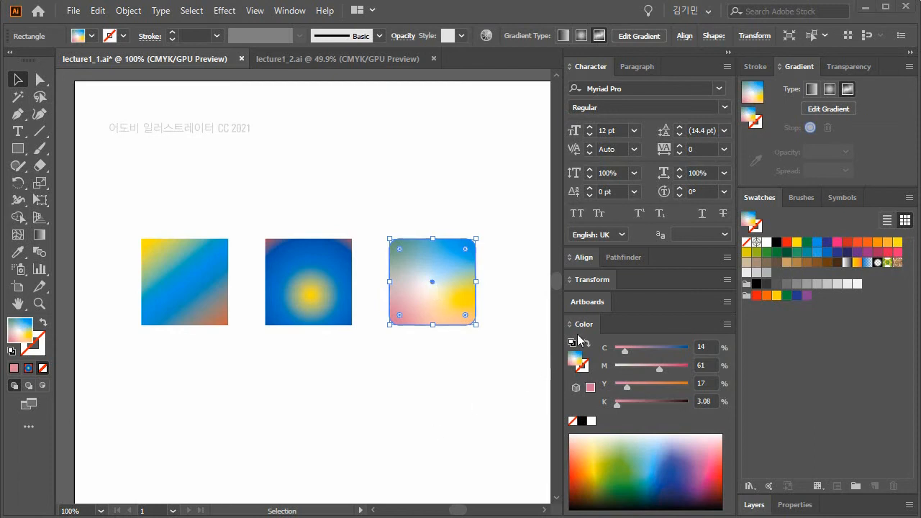
pyautogui.moveTo(585, 328); pyautogui.dragTo(824, 65)
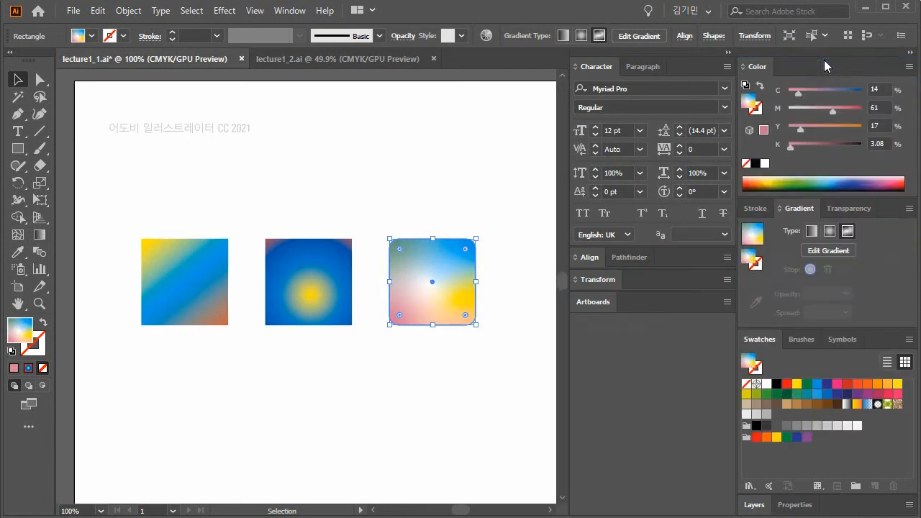
pyautogui.click(336, 405)
pyautogui.click(23, 307)
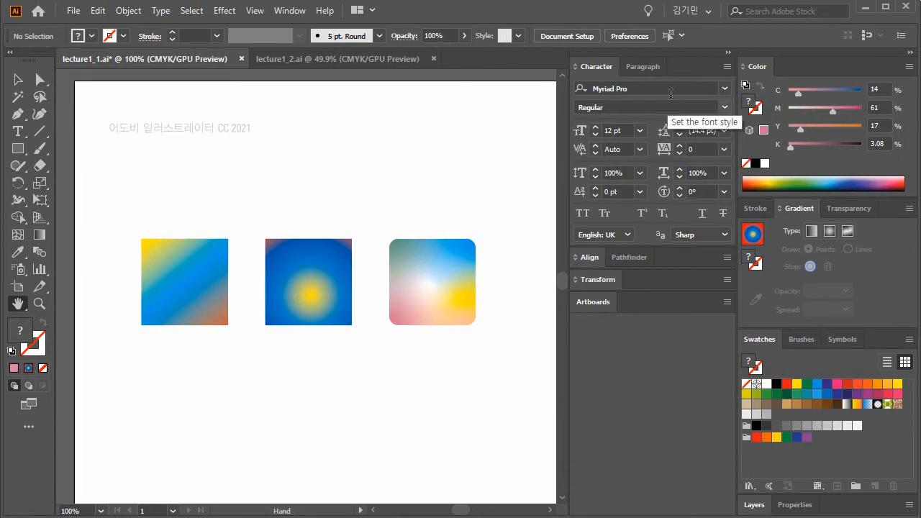
pyautogui.click(728, 52)
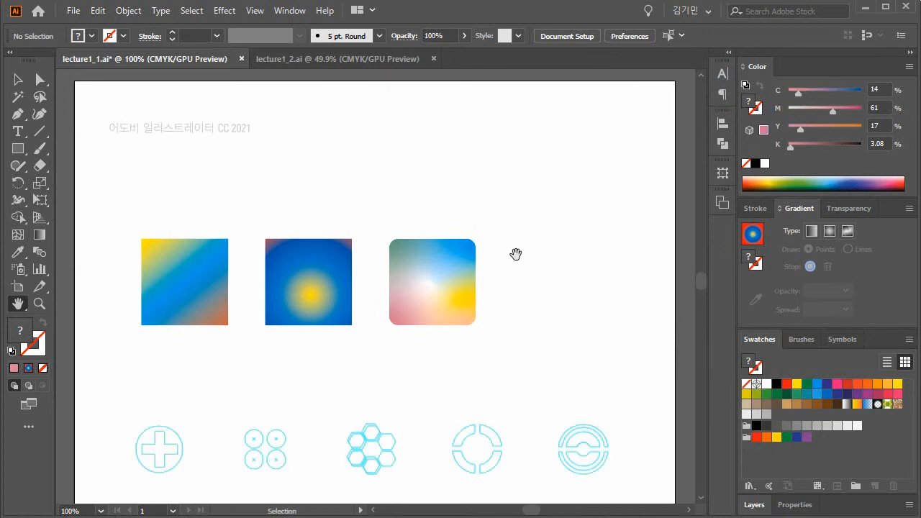
# - Delete all three gradient squares from the artboard
pyautogui.click(19, 80)
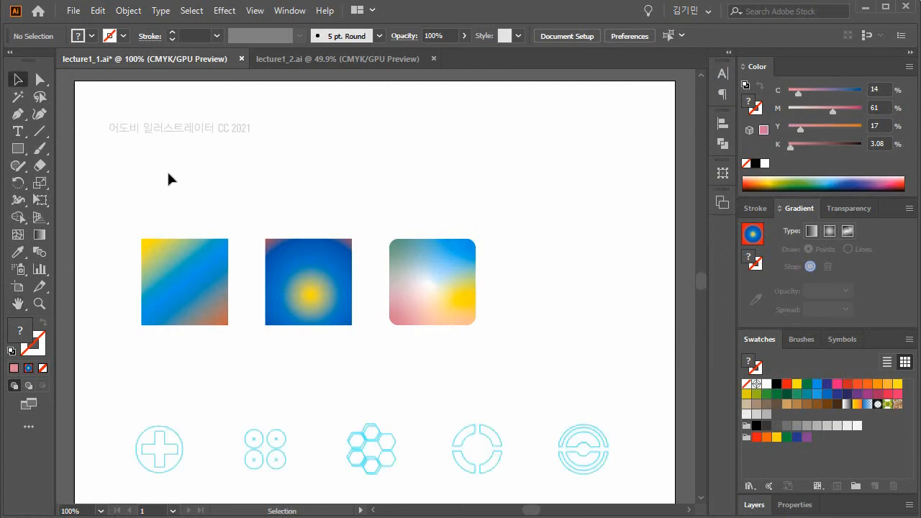
pyautogui.moveTo(508, 351); pyautogui.dragTo(508, 353)
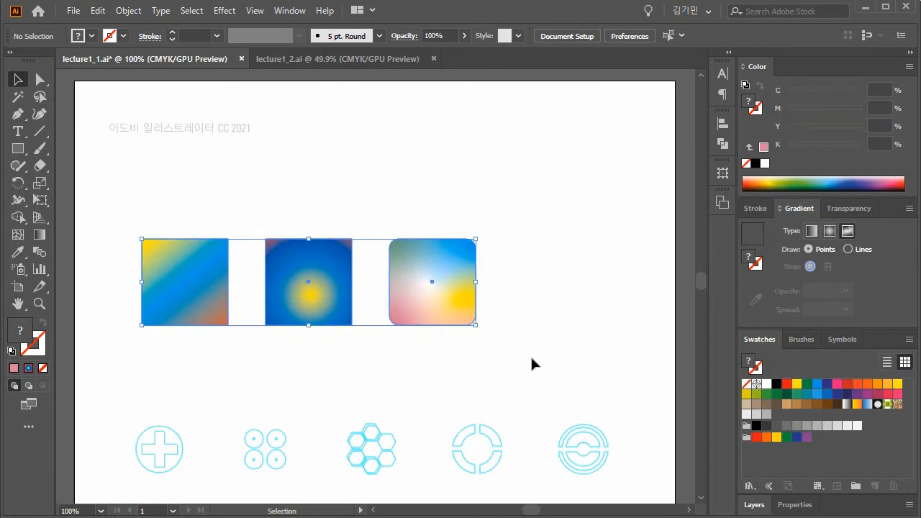
pyautogui.press('Delete')
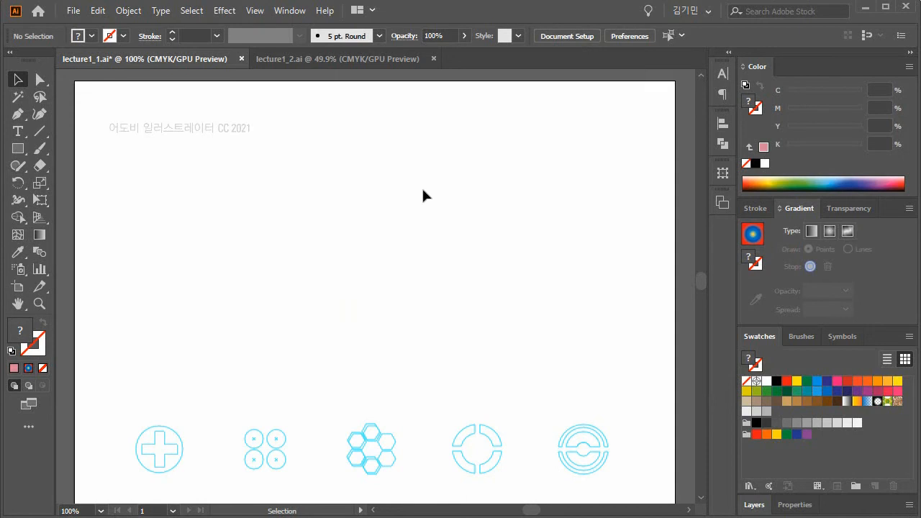
# - Expand the collapsed panel column to show the Pathfinder options, and collapse the column with the Color panel
pyautogui.click(726, 55)
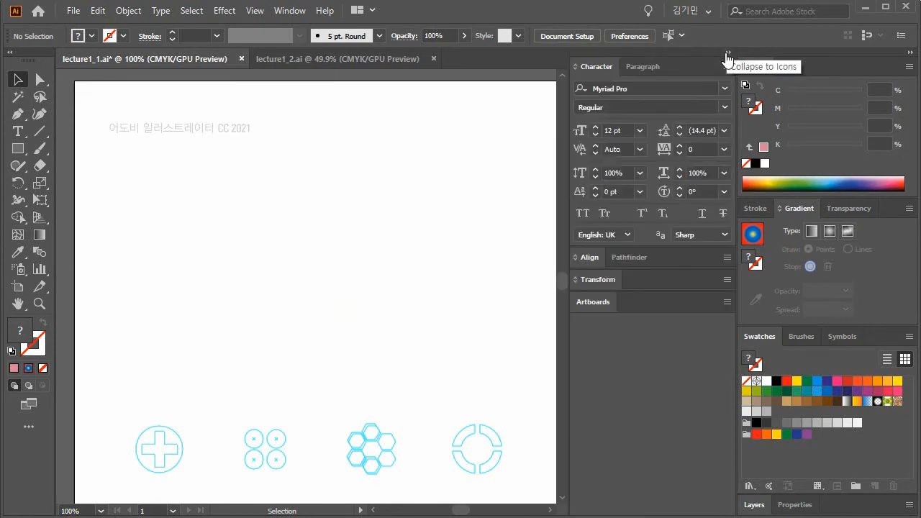
pyautogui.click(634, 257)
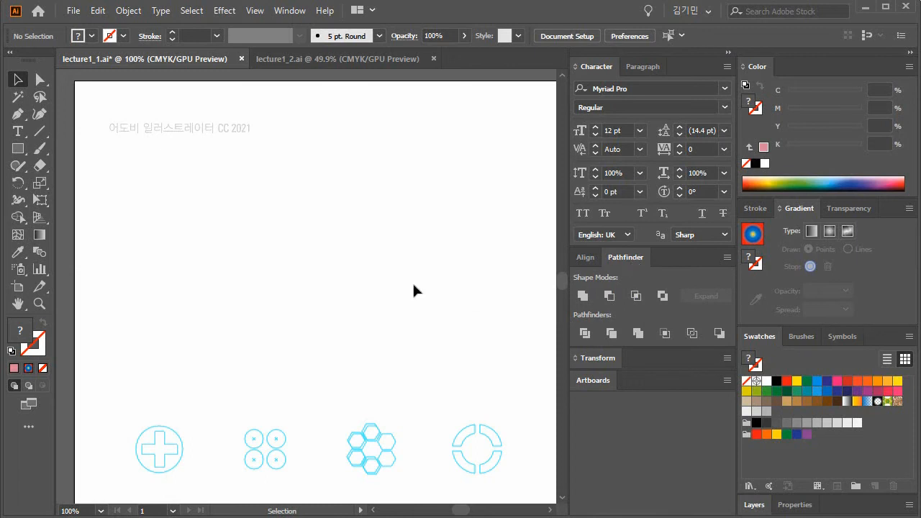
pyautogui.click(911, 54)
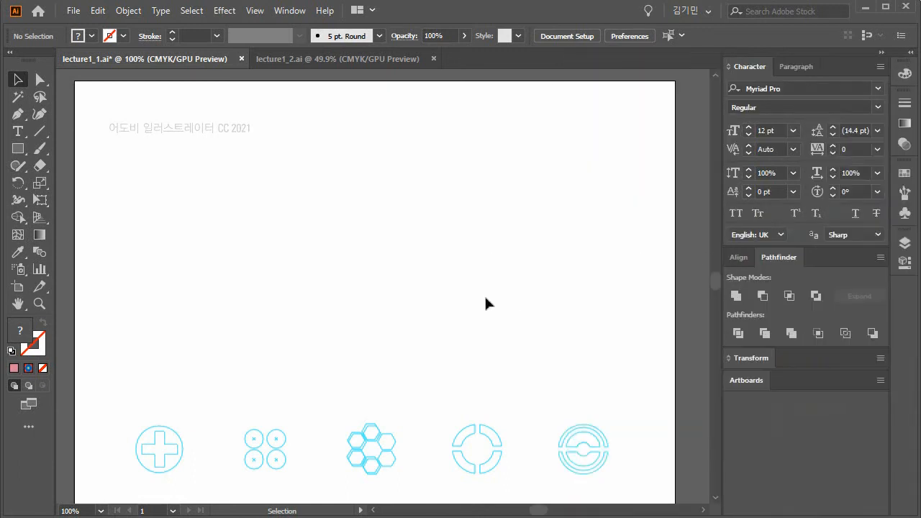
# - Draw a large square in the open area below the title text and fill it with the C 100 blue swatch
pyautogui.click(17, 148)
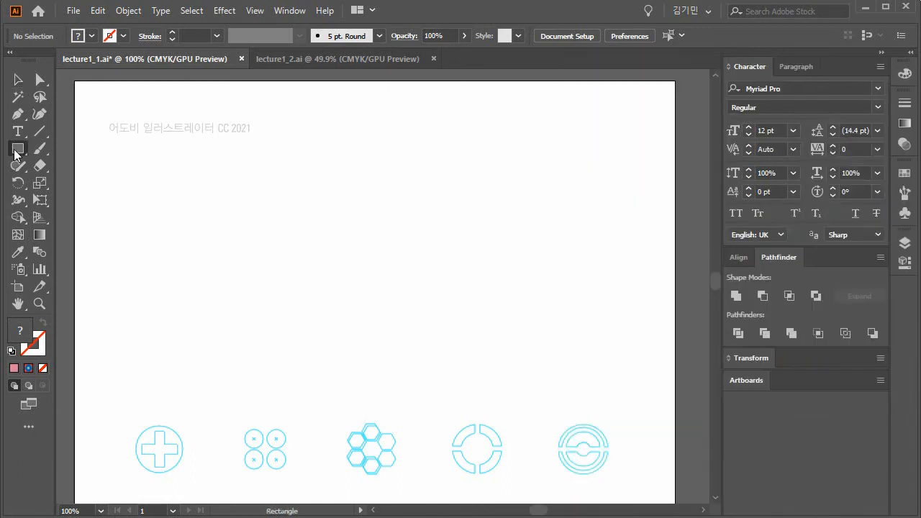
pyautogui.moveTo(223, 183)
pyautogui.mouseDown()
pyautogui.moveTo(376, 288)
pyautogui.moveTo(378, 337)
pyautogui.mouseUp()
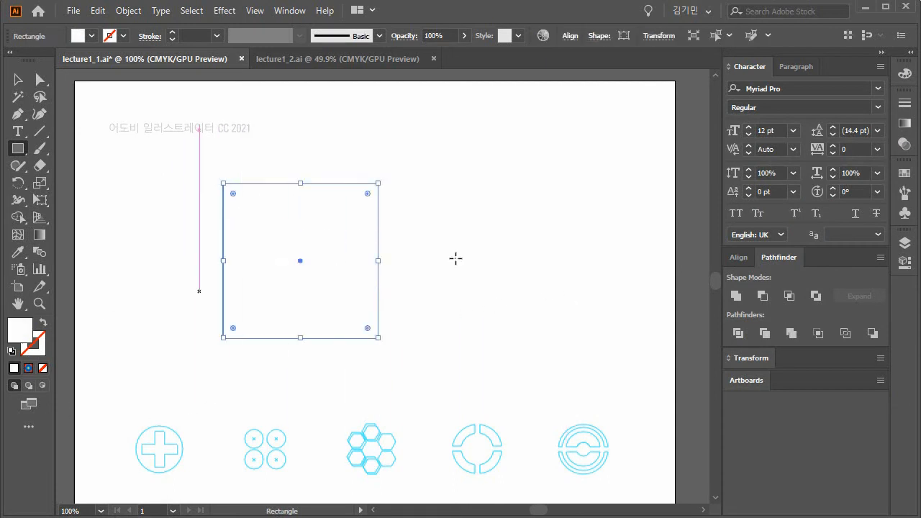
pyautogui.click(909, 55)
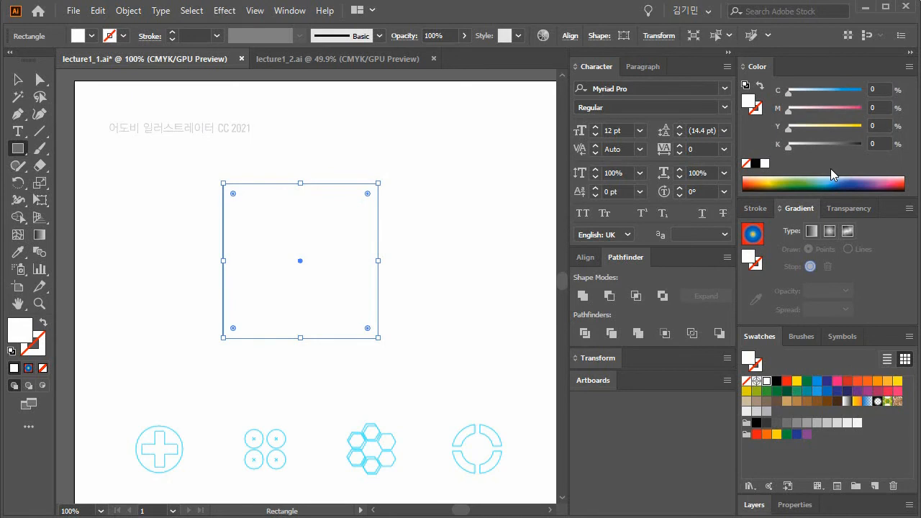
pyautogui.click(817, 381)
pyautogui.moveTo(286, 176); pyautogui.dragTo(97, 77)
pyautogui.click(18, 81)
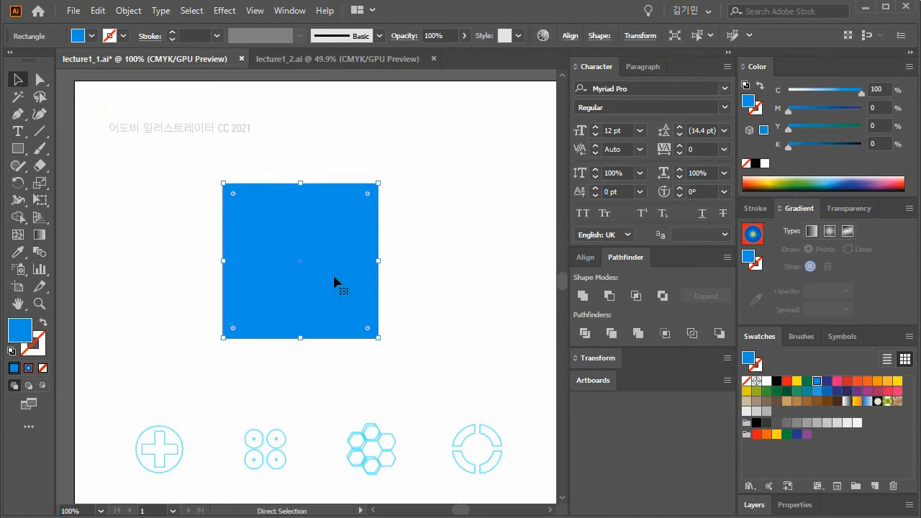
# - Hide the guides and draw a circle of similar size overlapping the blue square's lower-right corner
pyautogui.hotkey('ctrl', ';')
pyautogui.moveTo(18, 148); pyautogui.dragTo(83, 183)
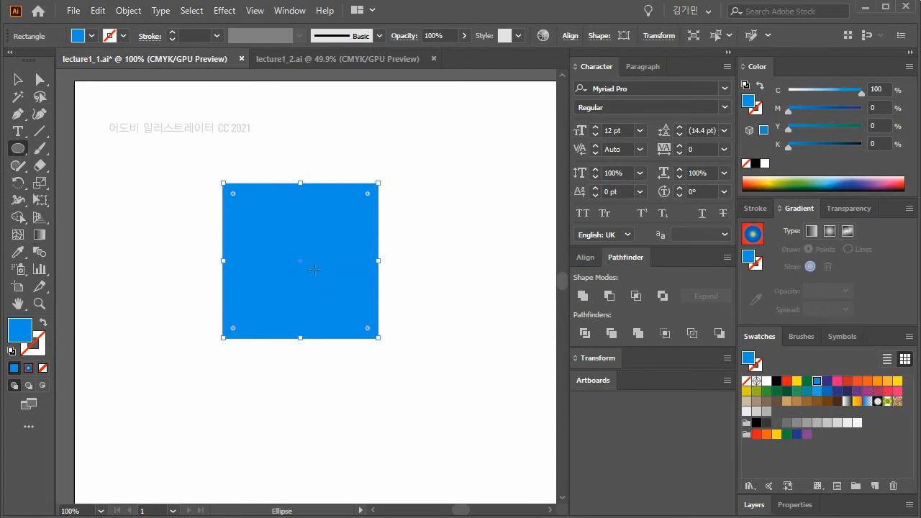
pyautogui.moveTo(315, 270); pyautogui.dragTo(418, 427)
pyautogui.click(18, 81)
pyautogui.moveTo(407, 327); pyautogui.dragTo(393, 315)
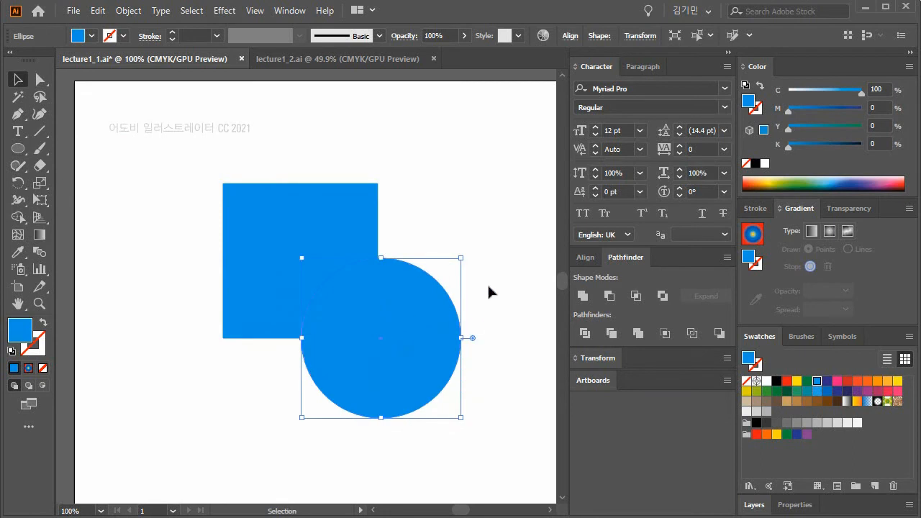
pyautogui.click(487, 290)
# - Fill the circle with the Y 100 yellow swatch and shift it slightly left over the square
pyautogui.click(416, 315)
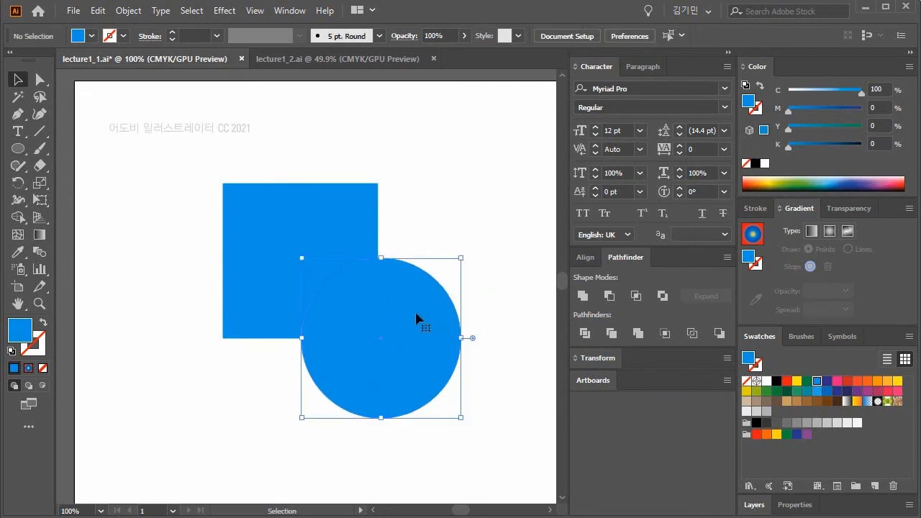
pyautogui.click(797, 381)
pyautogui.click(442, 207)
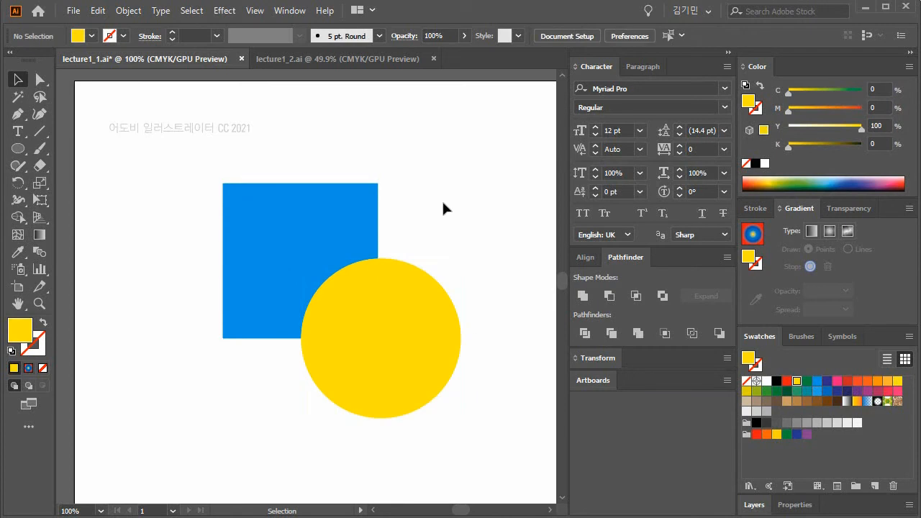
pyautogui.moveTo(385, 354)
pyautogui.mouseDown()
pyautogui.moveTo(377, 346)
pyautogui.moveTo(378, 356)
pyautogui.mouseUp()
pyautogui.click(473, 398)
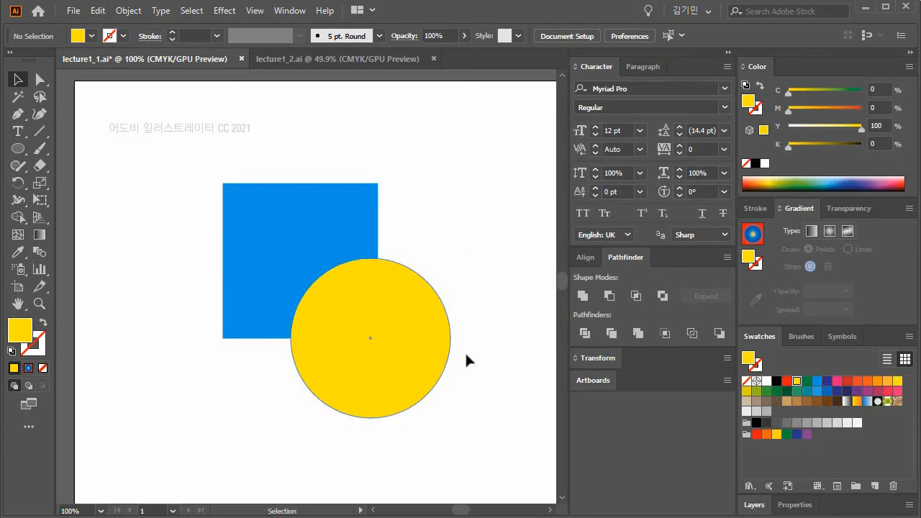
# - Unite the square and circle with Pathfinder, examine the merged path's outline, and undo the merge
pyautogui.moveTo(480, 397); pyautogui.dragTo(329, 257)
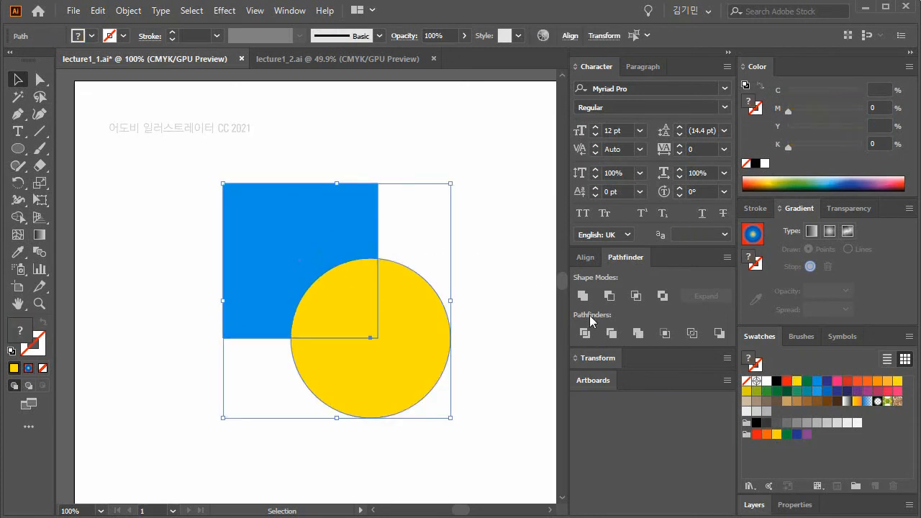
pyautogui.click(581, 295)
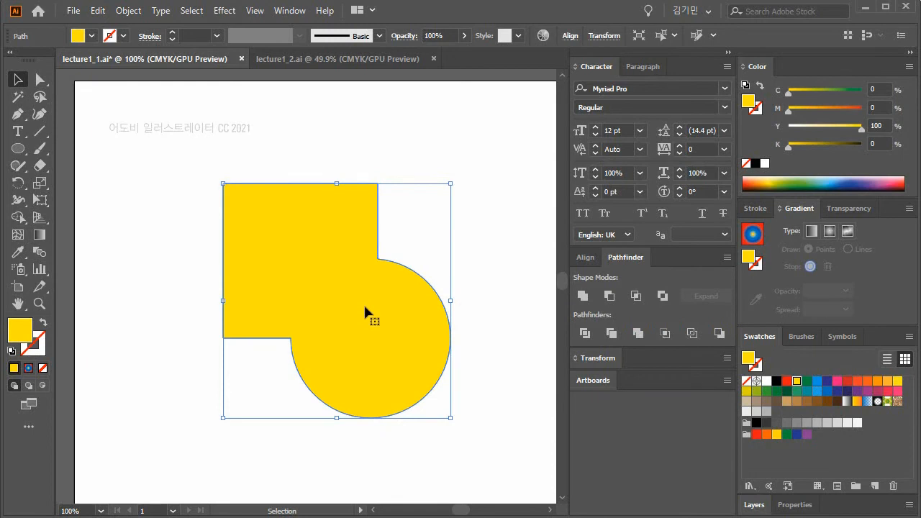
pyautogui.press('a')
pyautogui.click(406, 316)
pyautogui.hotkey('ctrl', 'z')
pyautogui.press('v')
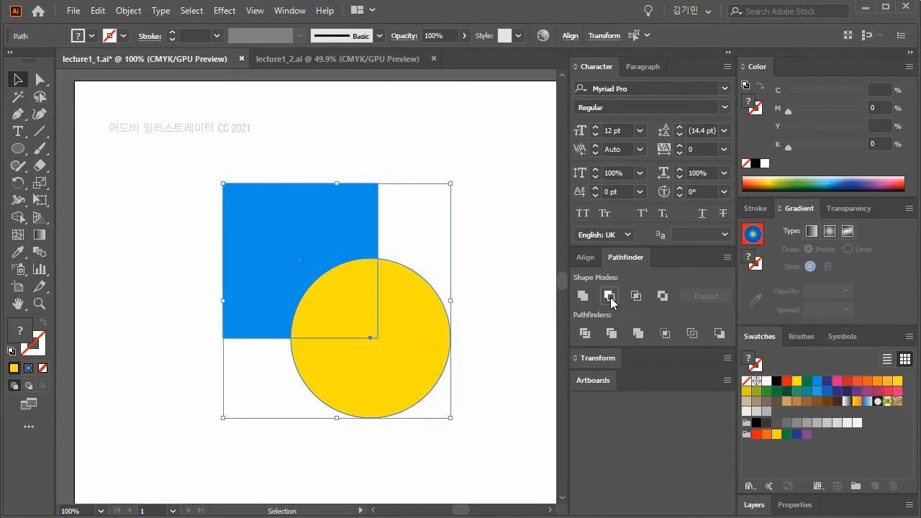
# - Subtract the yellow circle from the blue square with Pathfinder's Minus Front
pyautogui.click(610, 297)
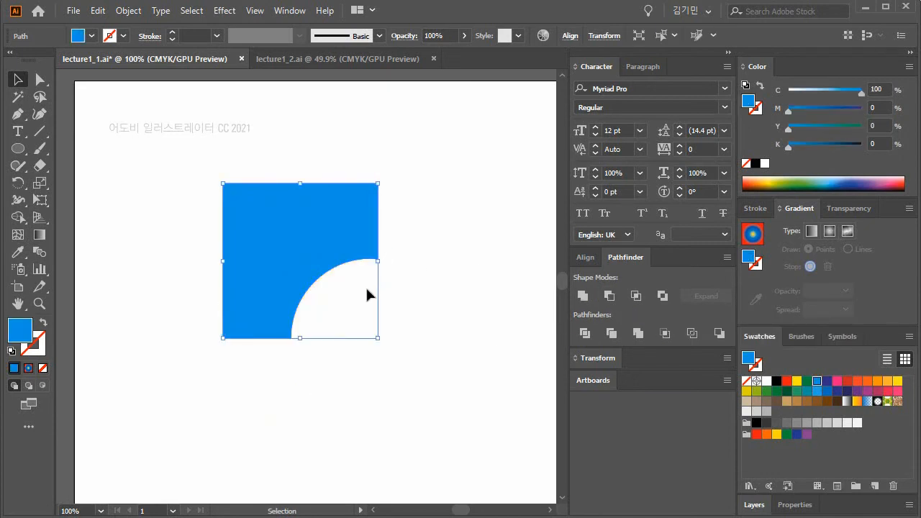
# - Examine the cut square's outline and undo the Minus Front subtraction
pyautogui.press('a')
pyautogui.press('v')
pyautogui.press('a')
pyautogui.hotkey('ctrl', 'z')
pyautogui.press('v')
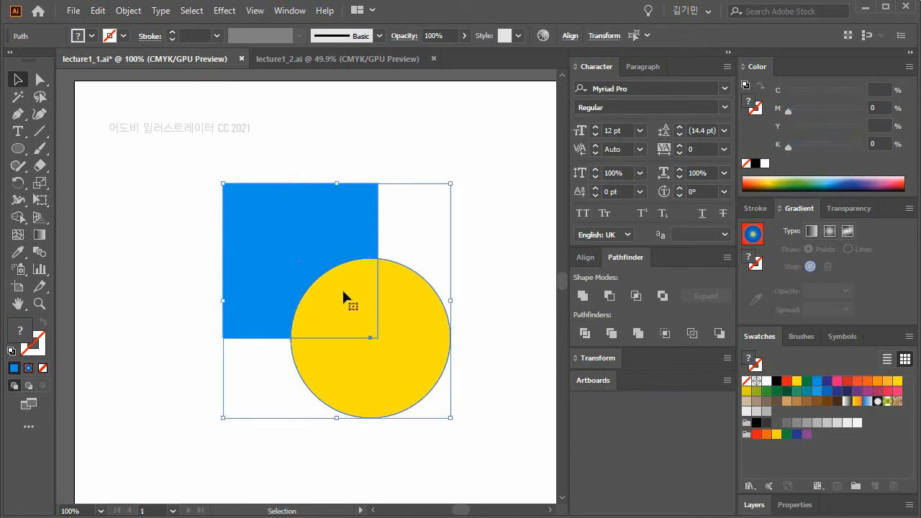
# - Test Pathfinder's Intersect and Exclude on the overlapping square and circle, undoing each operation
pyautogui.click(635, 297)
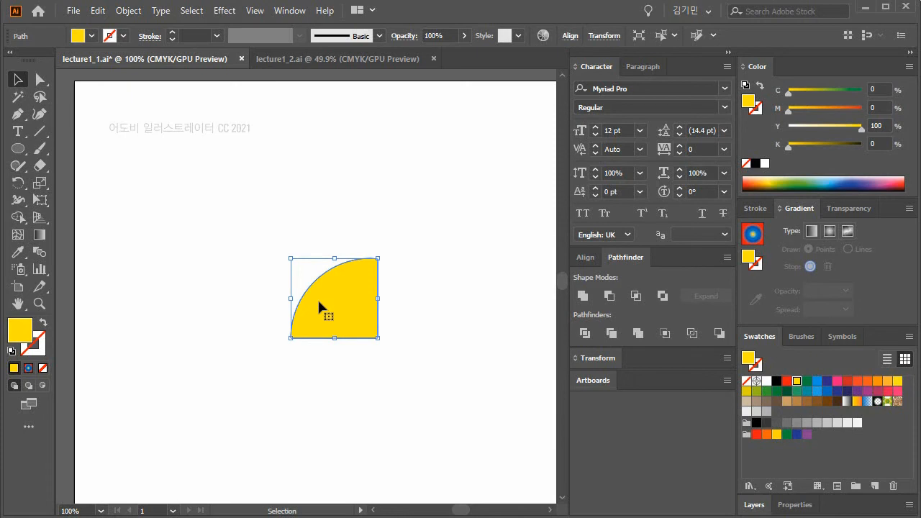
pyautogui.hotkey('ctrl', 'z')
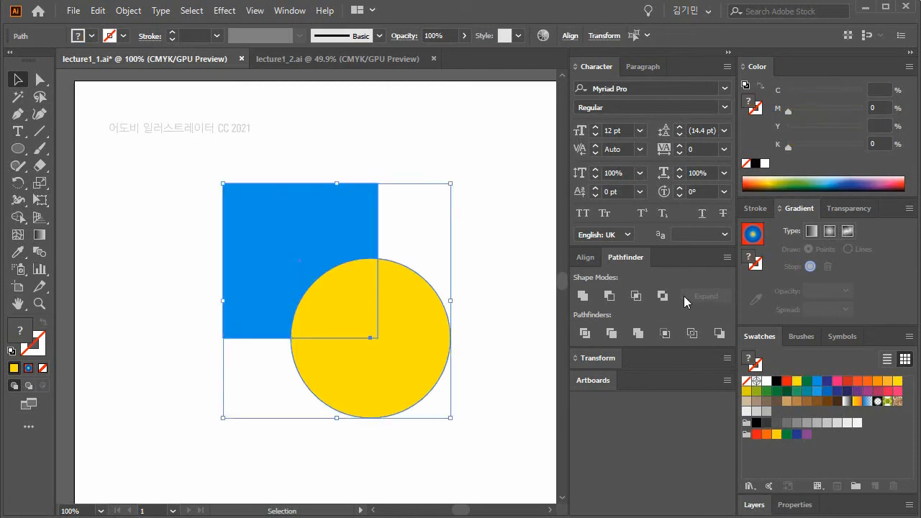
pyautogui.click(663, 296)
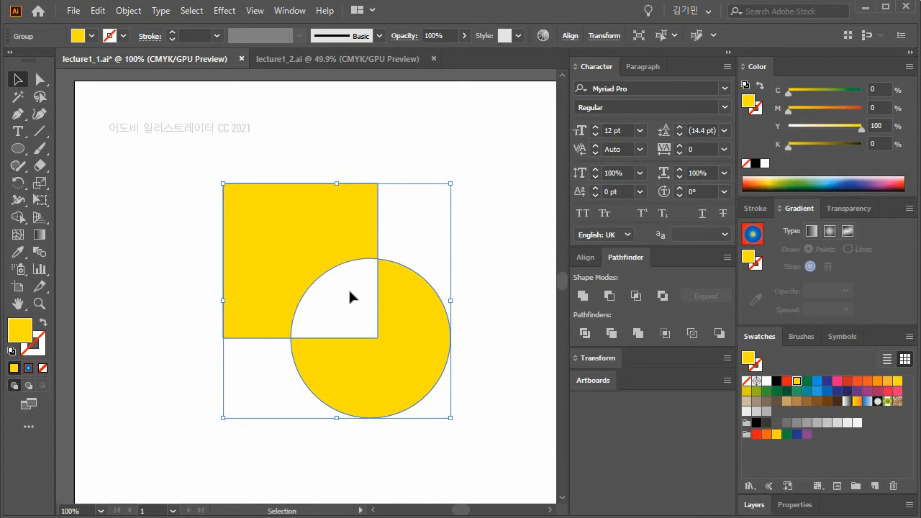
pyautogui.press('a')
pyautogui.click(408, 303)
pyautogui.press('v')
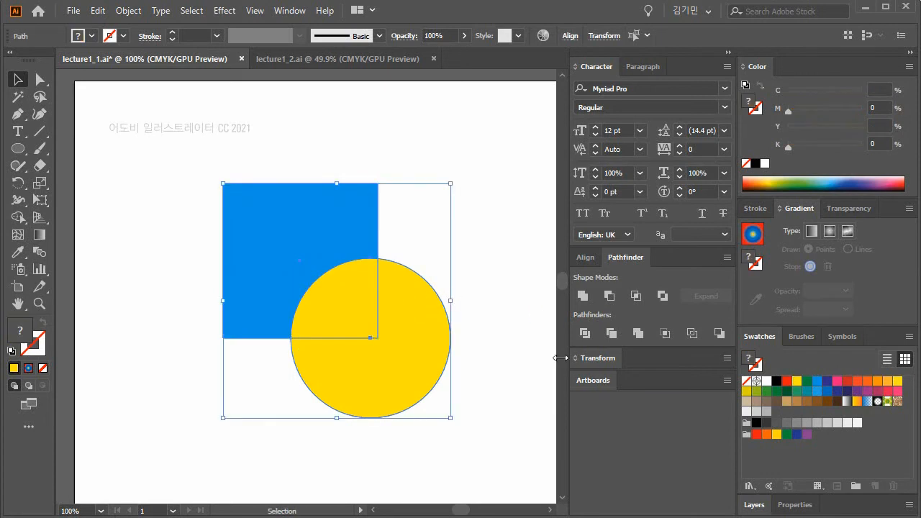
# - Shift the yellow circle slightly right to centre it on the square's lower-right corner, and select both shapes
pyautogui.click(488, 360)
pyautogui.click(371, 357)
pyautogui.moveTo(366, 335); pyautogui.dragTo(374, 335)
pyautogui.keyDown('shift'); pyautogui.click(343, 258); pyautogui.keyUp('shift')
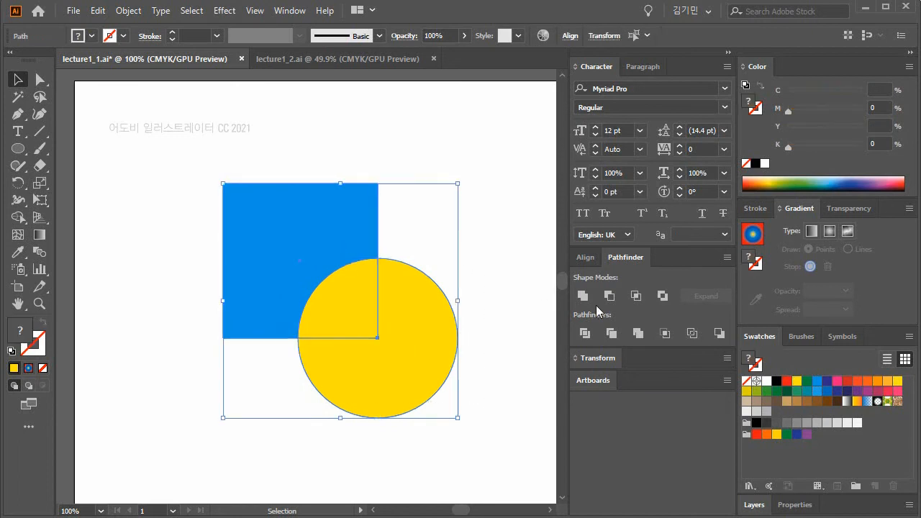
# - Divide the square and circle with Pathfinder and ungroup the resulting pieces
pyautogui.click(584, 334)
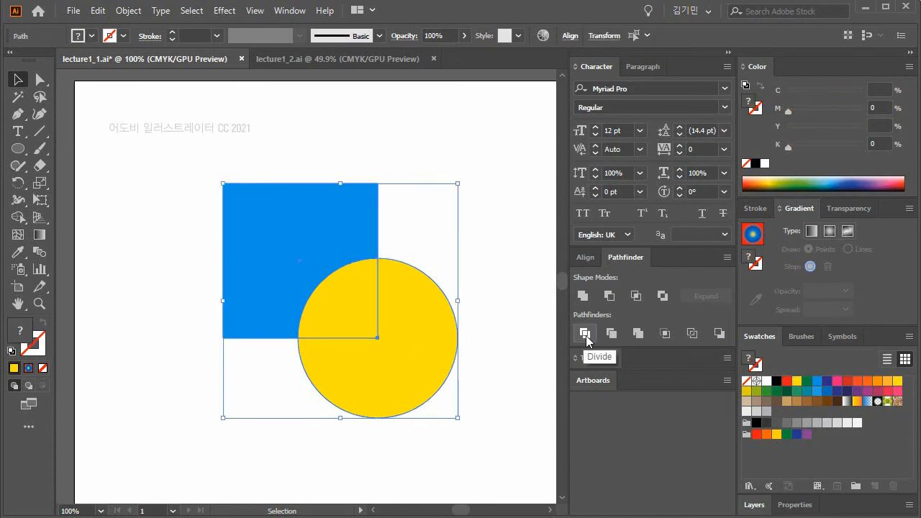
pyautogui.click(586, 335)
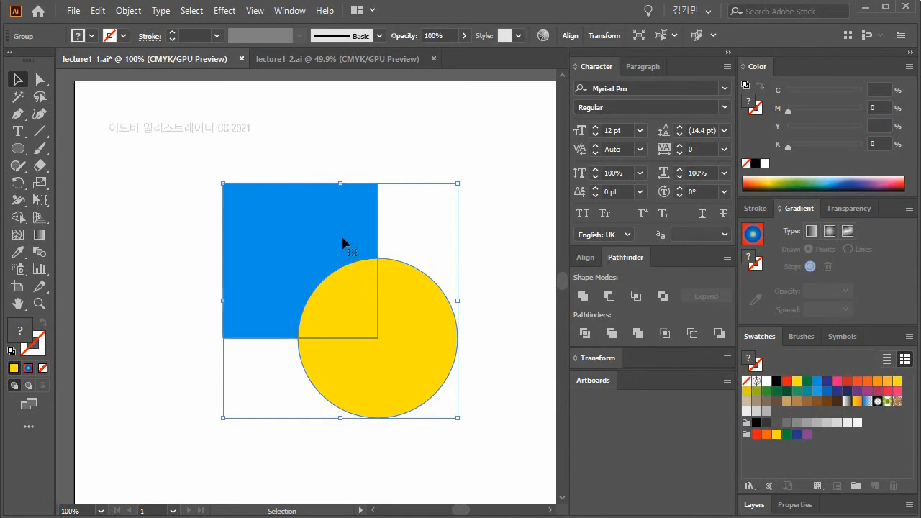
pyautogui.click(486, 371)
pyautogui.click(426, 349)
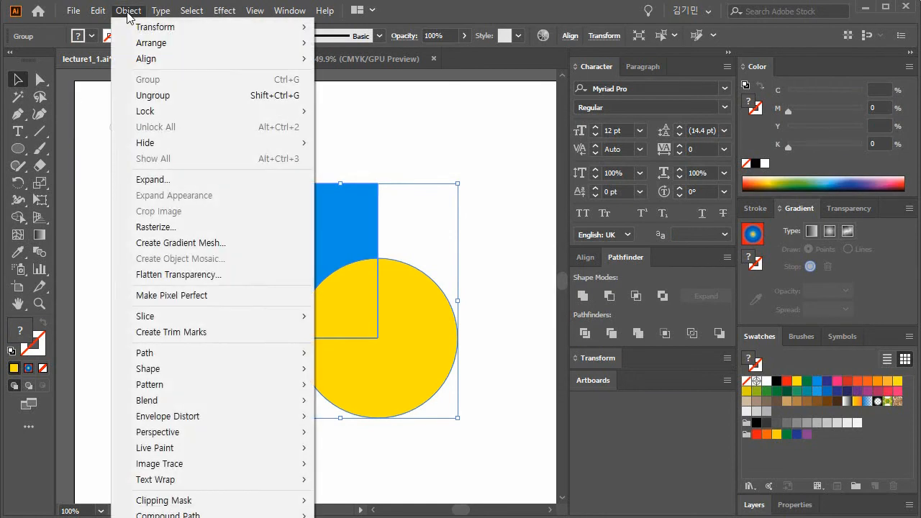
pyautogui.click(168, 96)
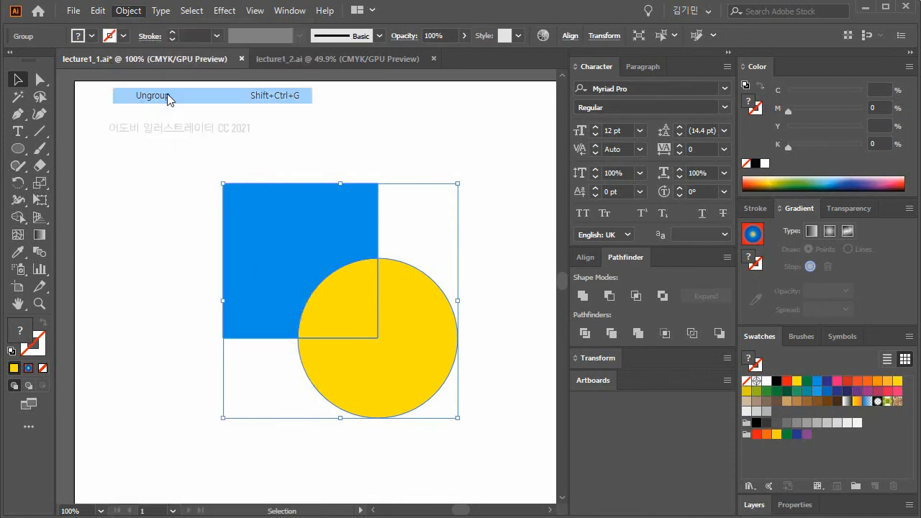
# - Pull the blue piece away from the others, and undo back to the undivided square and circle
pyautogui.click(342, 141)
pyautogui.moveTo(304, 215); pyautogui.dragTo(269, 199)
pyautogui.press('a')
pyautogui.hotkey('ctrl', 'z')
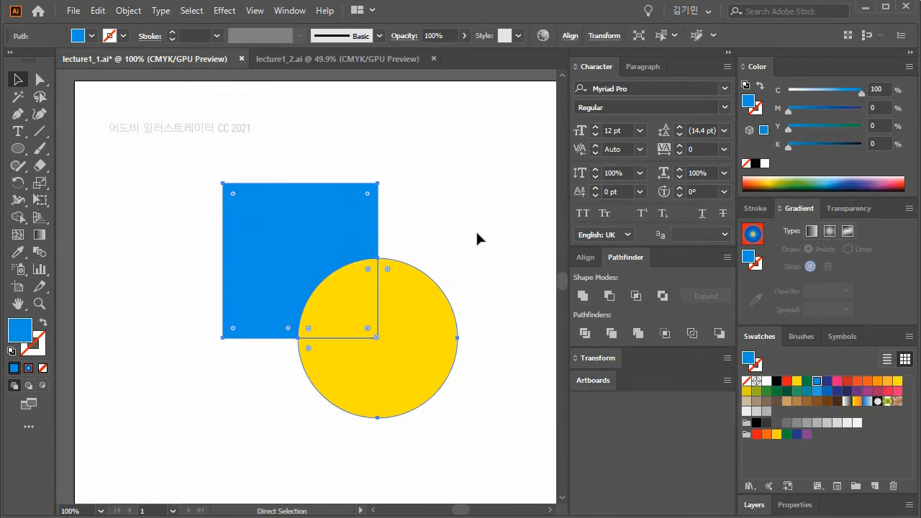
pyautogui.hotkey('ctrl', 'z')
pyautogui.click(478, 238)
pyautogui.click(426, 344)
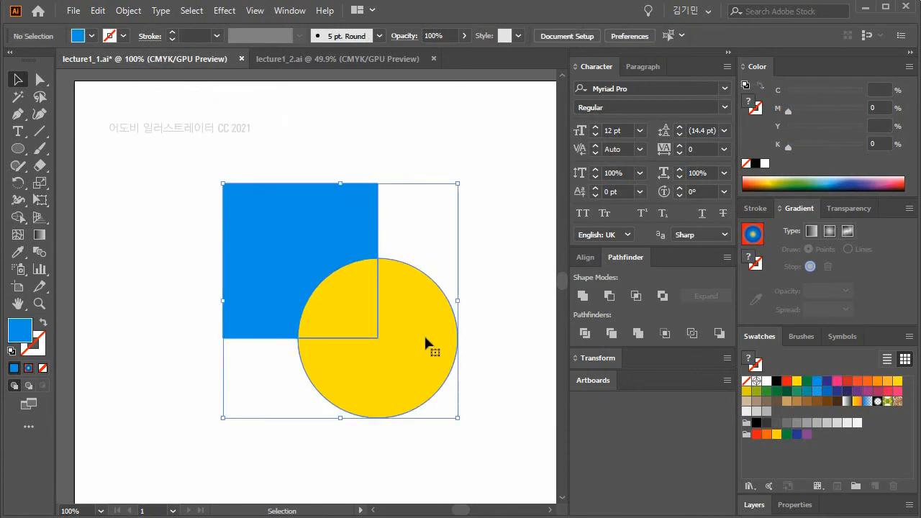
pyautogui.press('v')
pyautogui.click(498, 221)
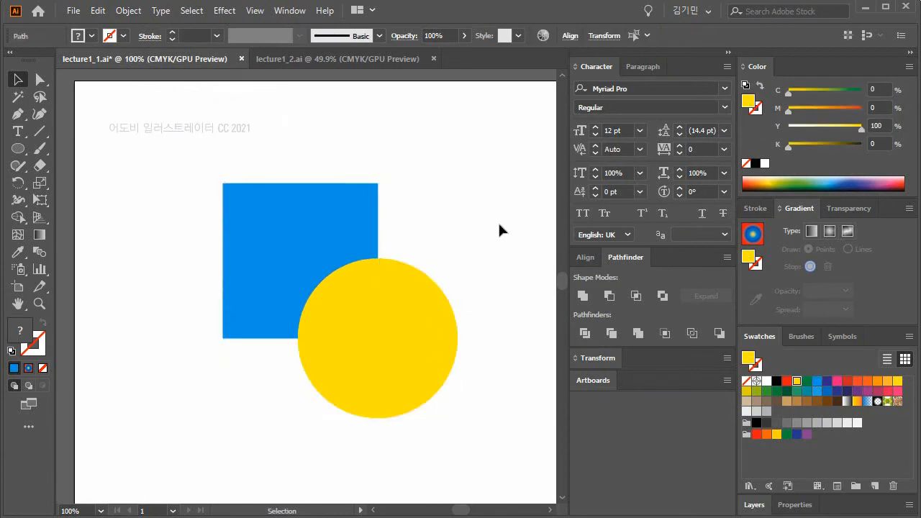
pyautogui.click(431, 324)
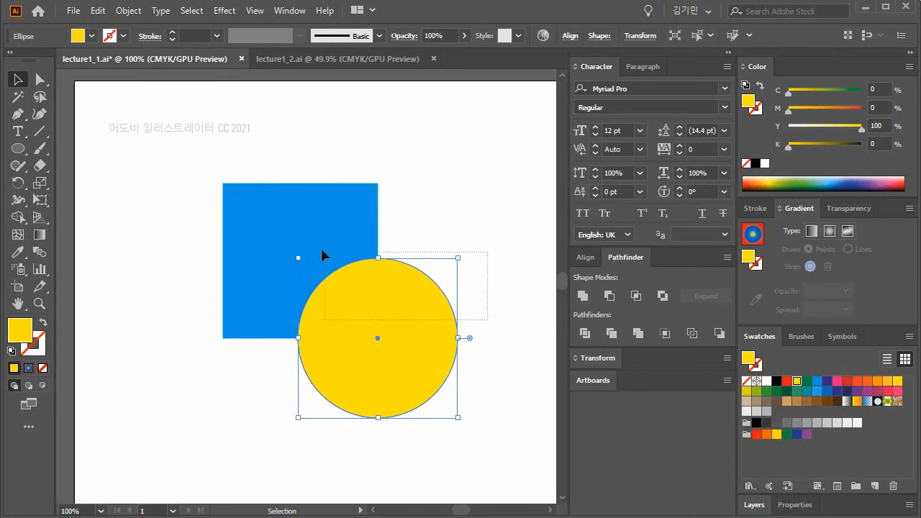
pyautogui.moveTo(325, 252); pyautogui.dragTo(324, 252)
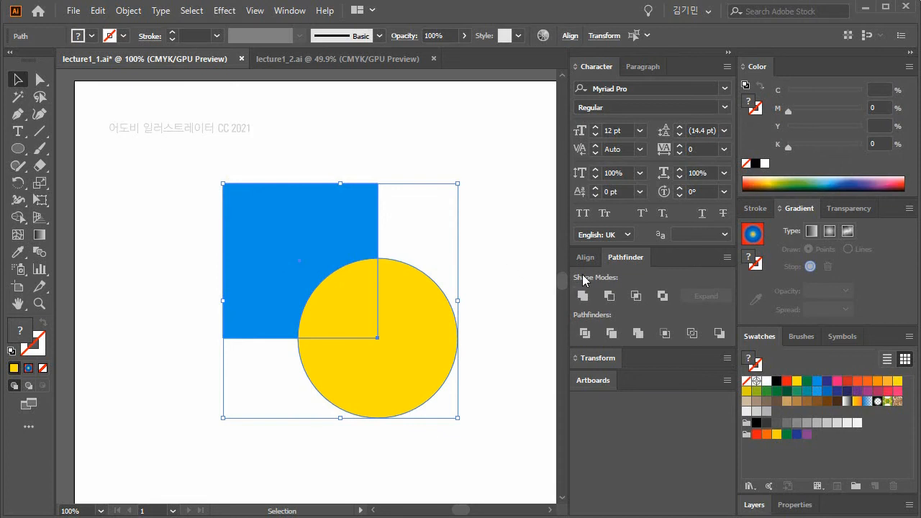
pyautogui.click(625, 338)
pyautogui.click(487, 303)
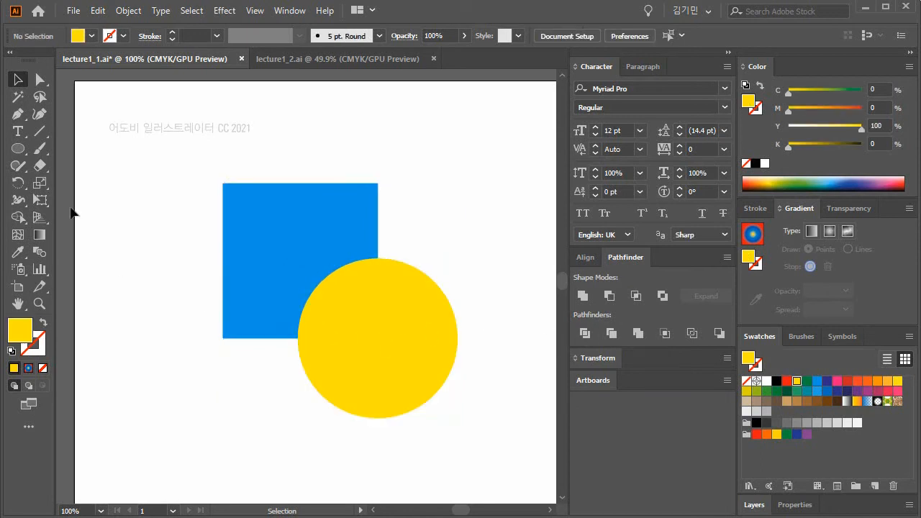
# - Draw a yellow five-pointed star and move it so it overlaps both the blue square and the yellow circle
pyautogui.click(18, 149)
pyautogui.moveTo(18, 151); pyautogui.dragTo(77, 218)
pyautogui.moveTo(348, 244); pyautogui.dragTo(403, 291)
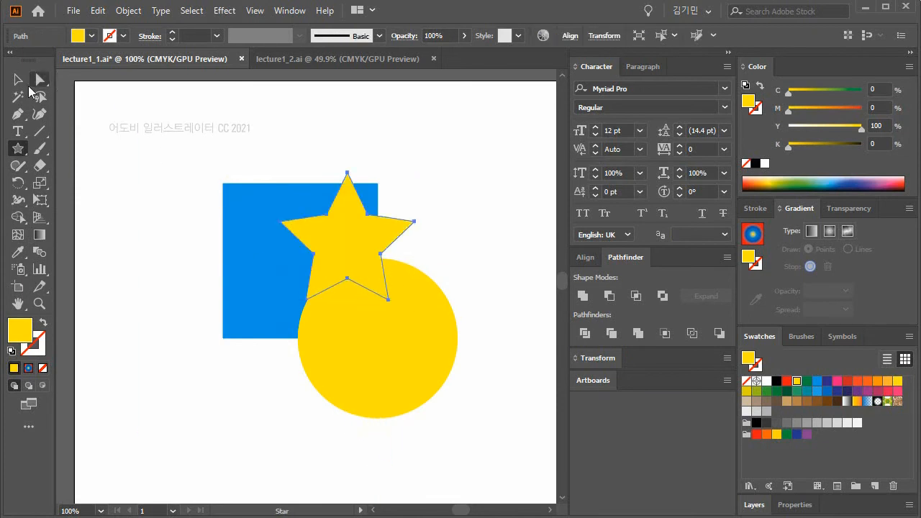
pyautogui.press('v')
pyautogui.moveTo(344, 230); pyautogui.dragTo(381, 251)
pyautogui.click(498, 227)
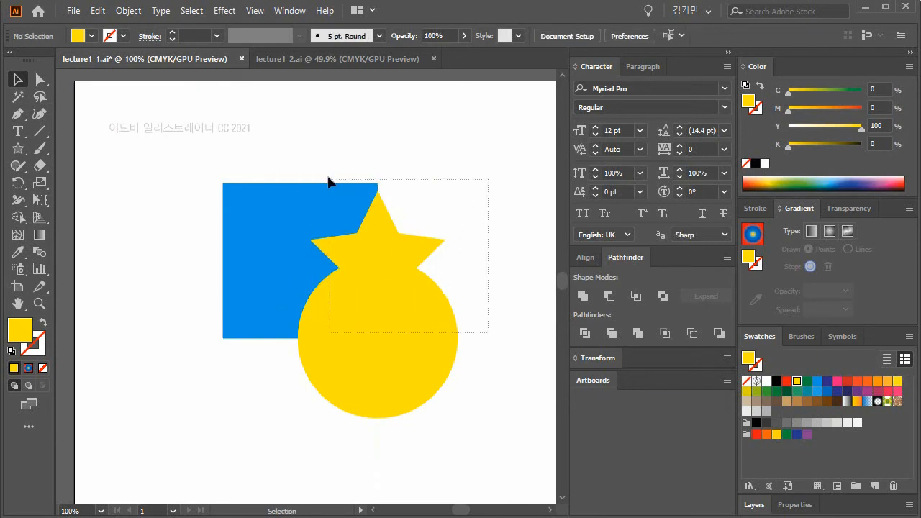
# - Trim the square, circle and star with Pathfinder, inspect the trimmed group, and undo the trim
pyautogui.moveTo(331, 184); pyautogui.dragTo(337, 185)
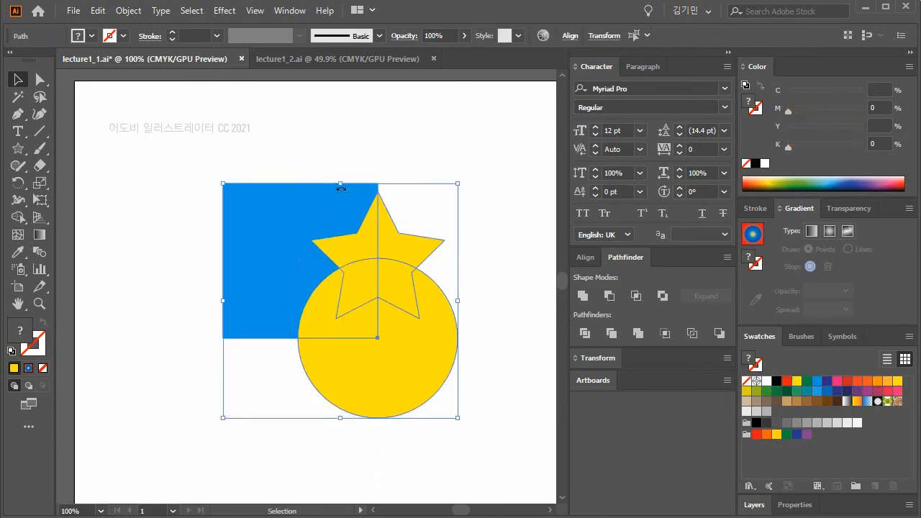
pyautogui.click(610, 337)
pyautogui.click(610, 336)
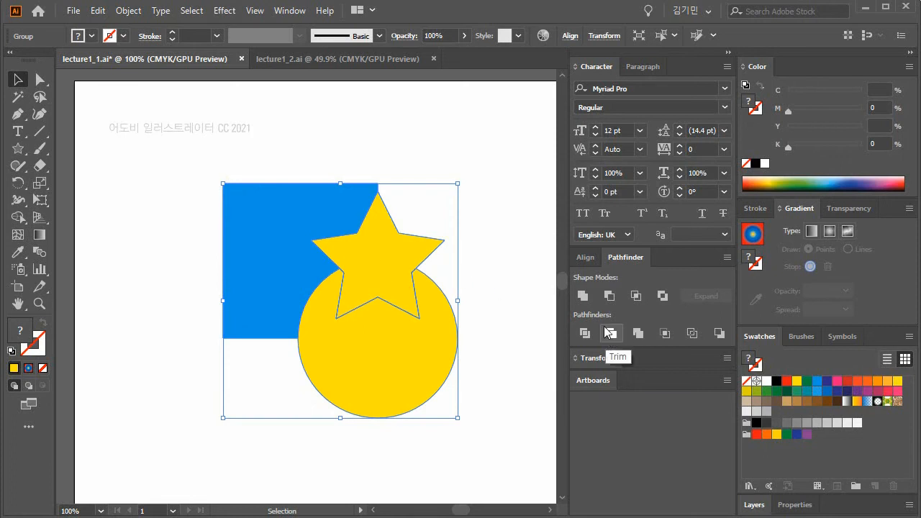
pyautogui.click(496, 226)
pyautogui.click(388, 247)
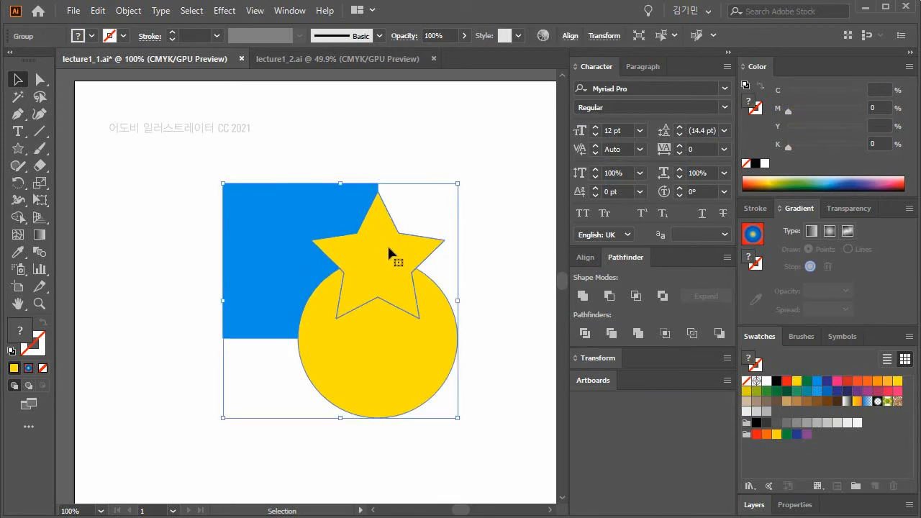
pyautogui.hotkey('ctrl', 'z')
# - Select all three overlapping shapes, apply Pathfinder's Merge, and undo it
pyautogui.click(483, 283)
pyautogui.click(408, 252)
pyautogui.moveTo(482, 371); pyautogui.dragTo(311, 181)
pyautogui.click(638, 333)
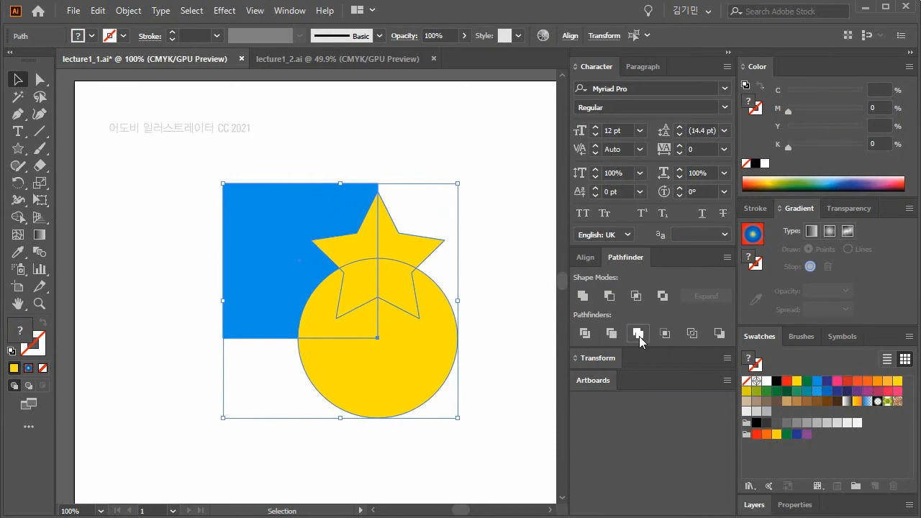
pyautogui.click(639, 336)
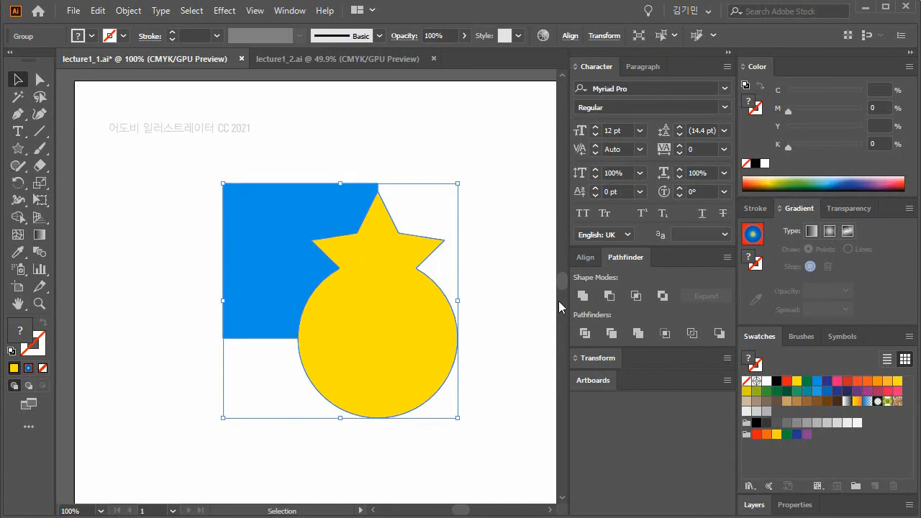
pyautogui.hotkey('ctrl', 'z')
# - Compare Trim with Merge by applying each to the three shapes again and undoing each one
pyautogui.click(613, 334)
pyautogui.hotkey('ctrl', 'z')
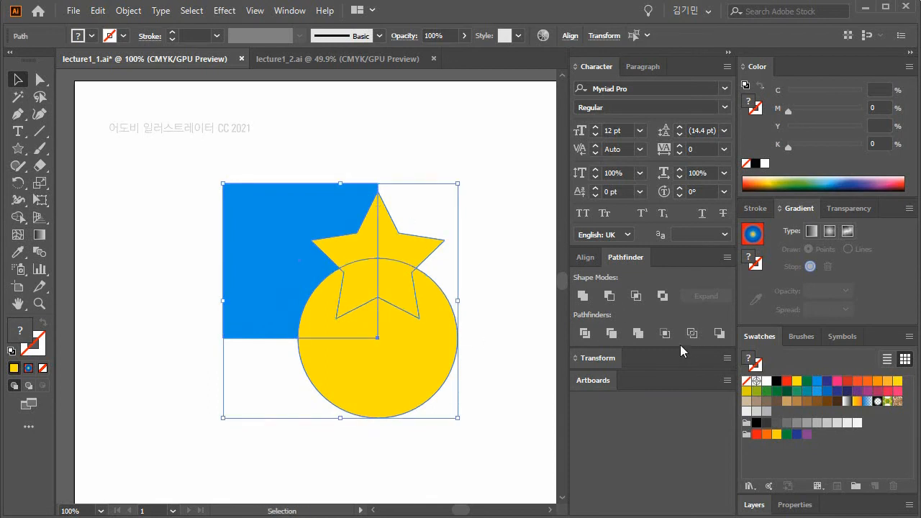
pyautogui.click(638, 333)
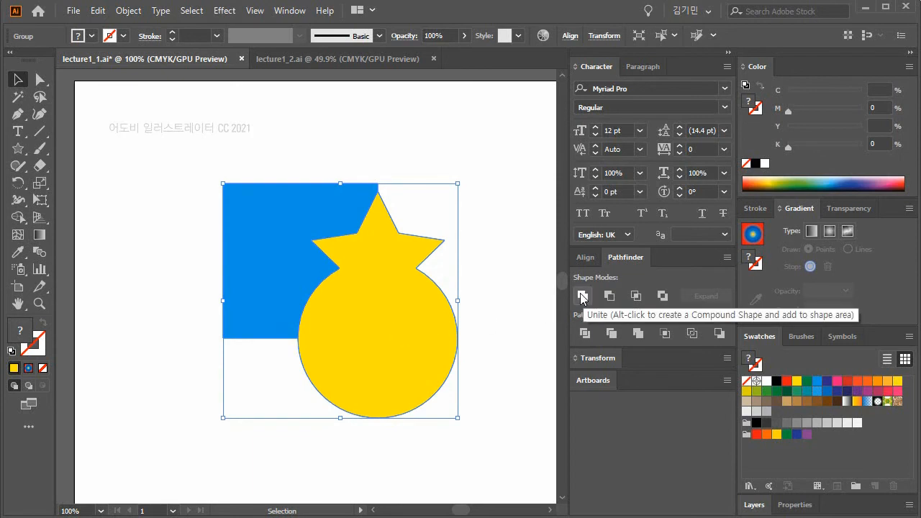
pyautogui.hotkey('ctrl', 'z')
pyautogui.click(480, 254)
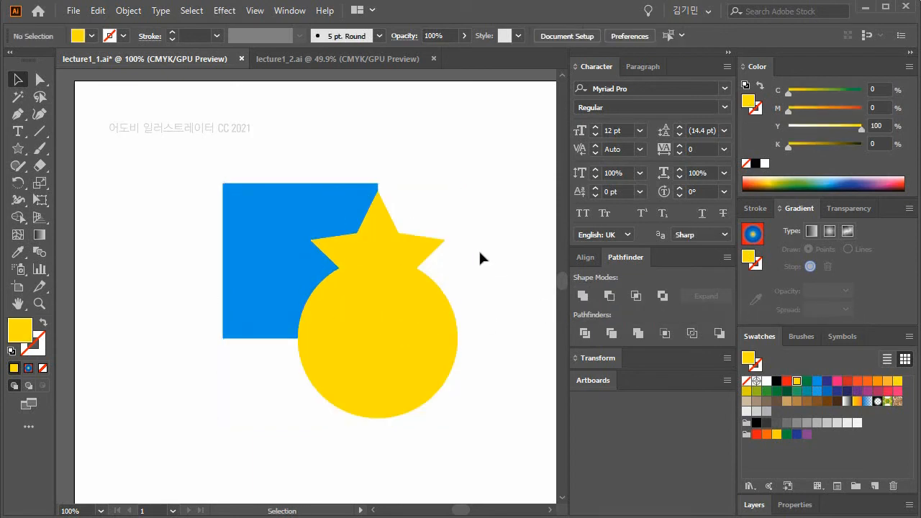
pyautogui.click(401, 257)
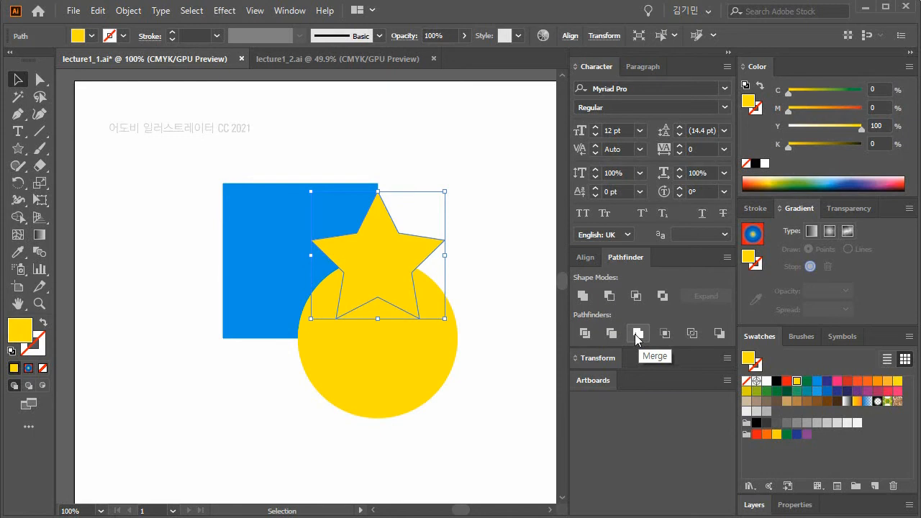
# - Crop the square and circle to the star with Pathfinder, look up the Clipping Mask commands, and undo the crop
pyautogui.moveTo(342, 155); pyautogui.dragTo(456, 330)
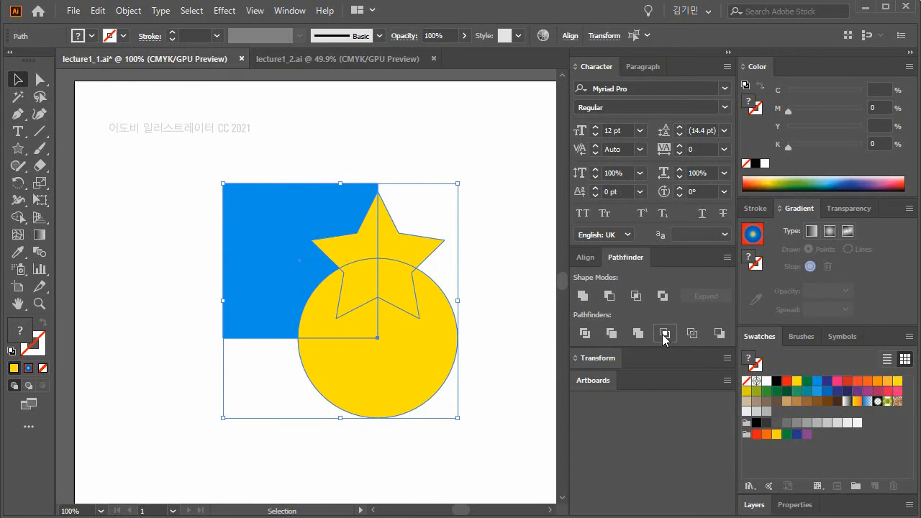
pyautogui.click(664, 333)
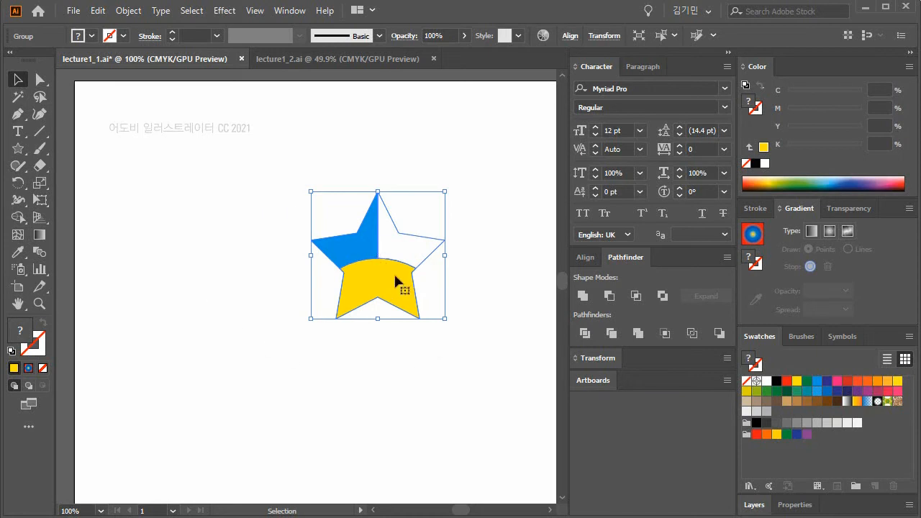
pyautogui.click(129, 10)
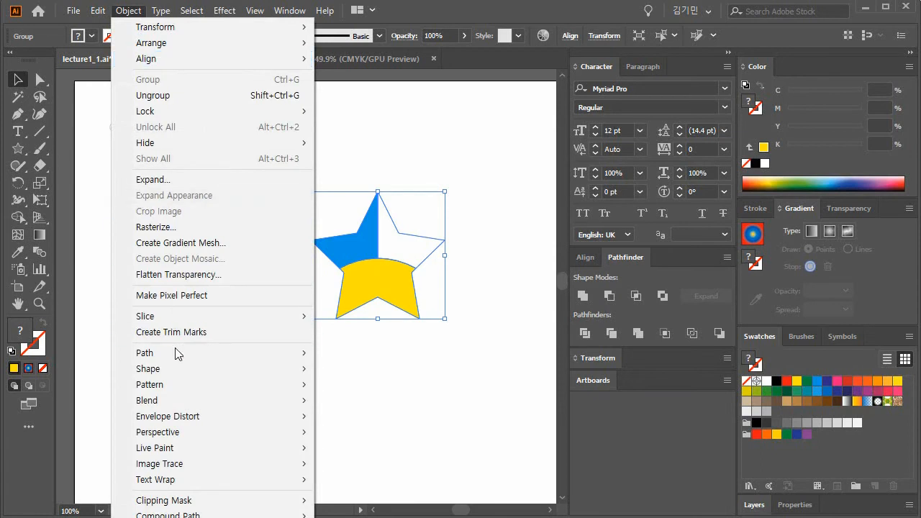
pyautogui.moveTo(179, 362)
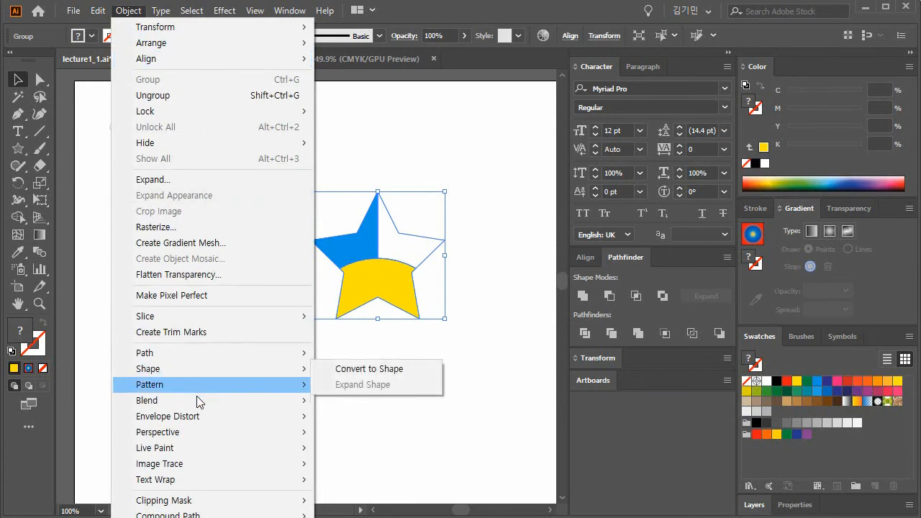
pyautogui.moveTo(232, 502)
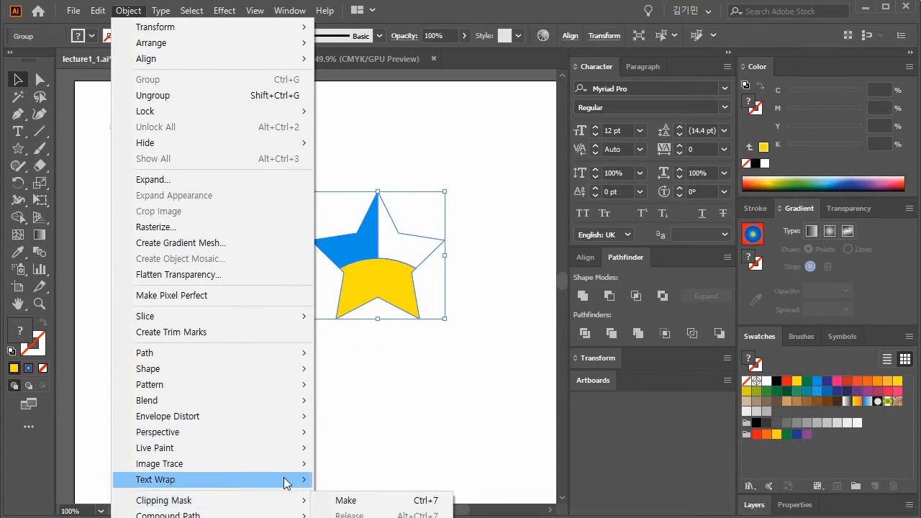
pyautogui.click(515, 333)
pyautogui.hotkey('ctrl', 'z')
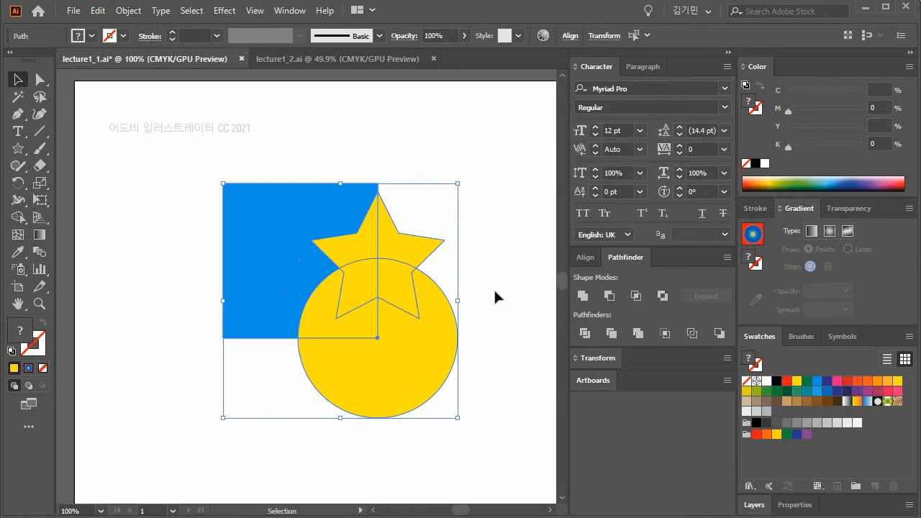
# - Delete the star and select the blue square and yellow circle together
pyautogui.click(471, 306)
pyautogui.click(413, 246)
pyautogui.press('Delete')
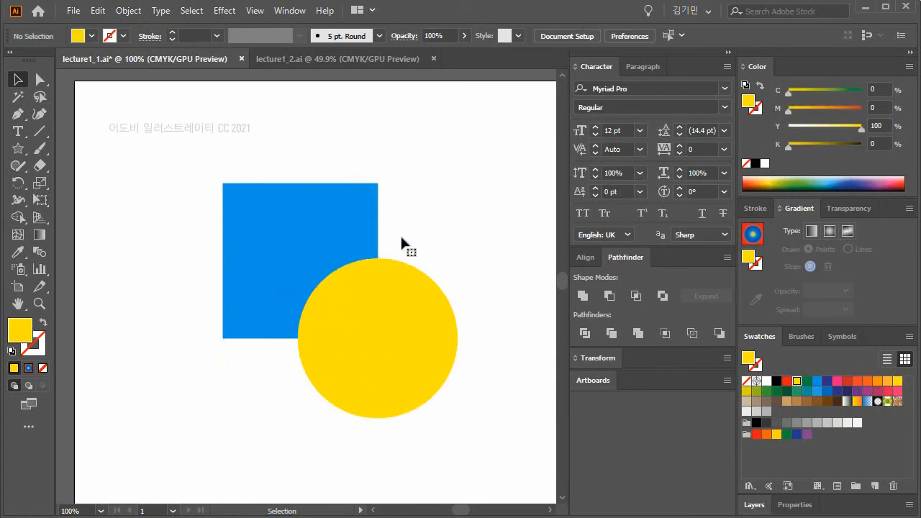
pyautogui.moveTo(344, 148); pyautogui.dragTo(454, 298)
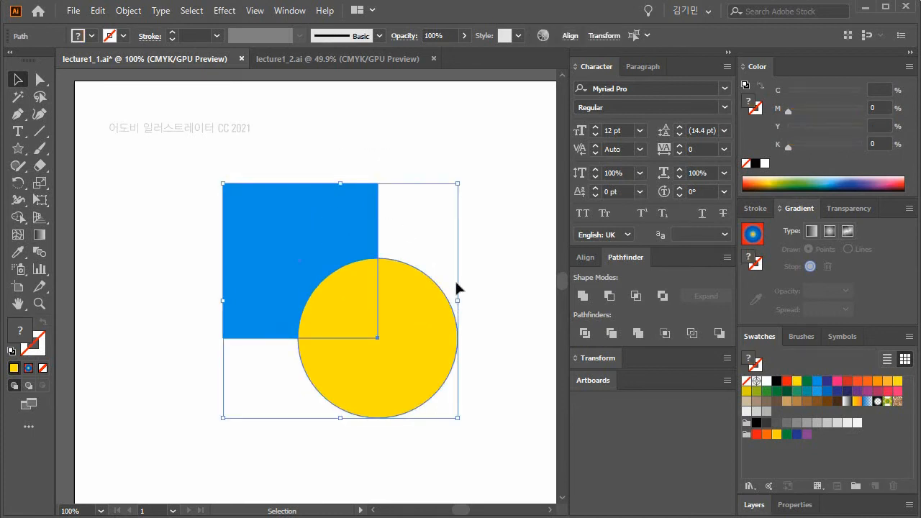
# - Apply Pathfinder's Outline to the square and circle, inspect the resulting lines, and undo it
pyautogui.click(694, 334)
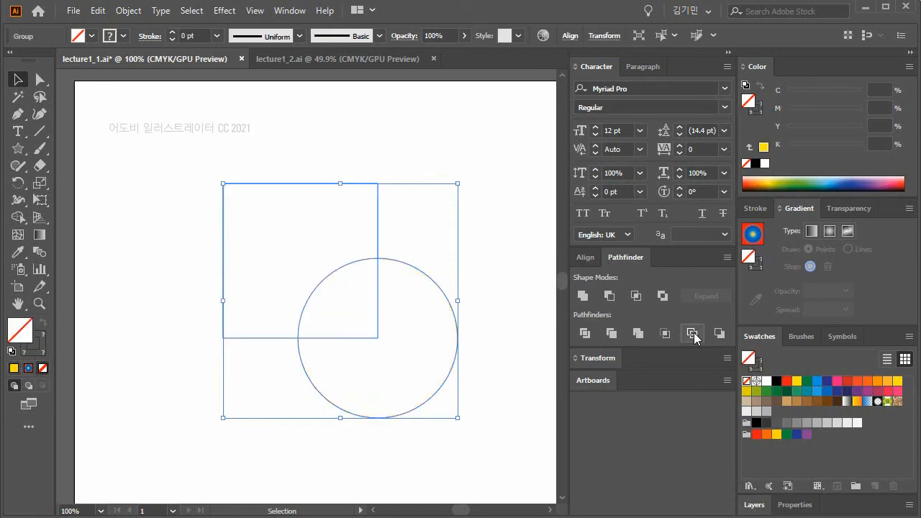
pyautogui.click(493, 351)
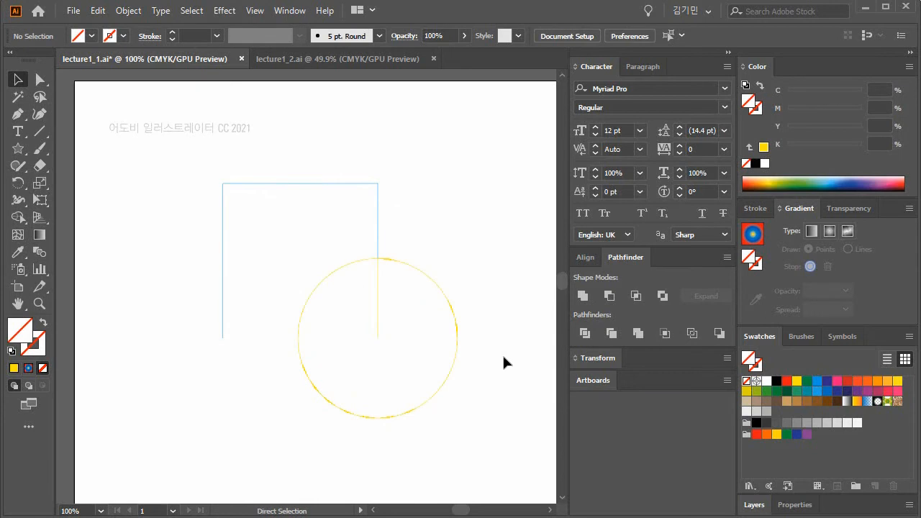
pyautogui.hotkey('ctrl', 'z')
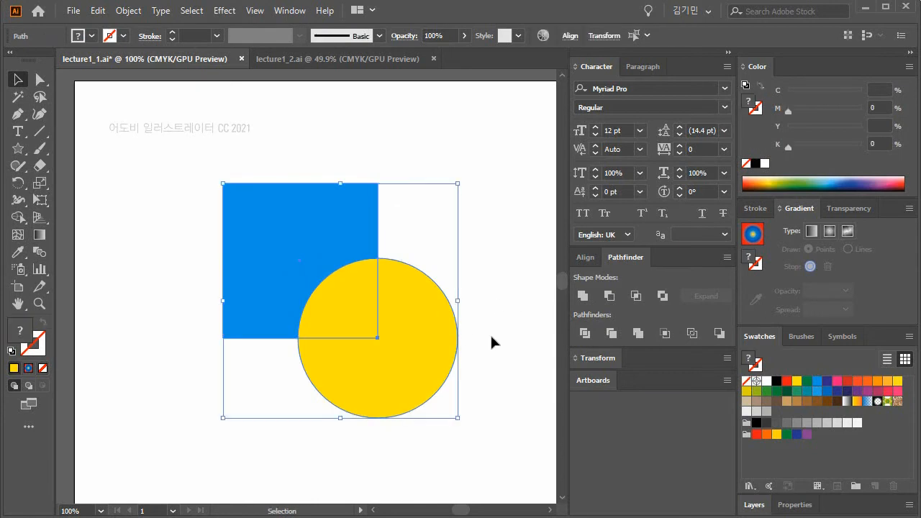
# - Subtract the blue square from the yellow circle with Pathfinder's Minus Back and delete the remaining yellow shape
pyautogui.click(718, 335)
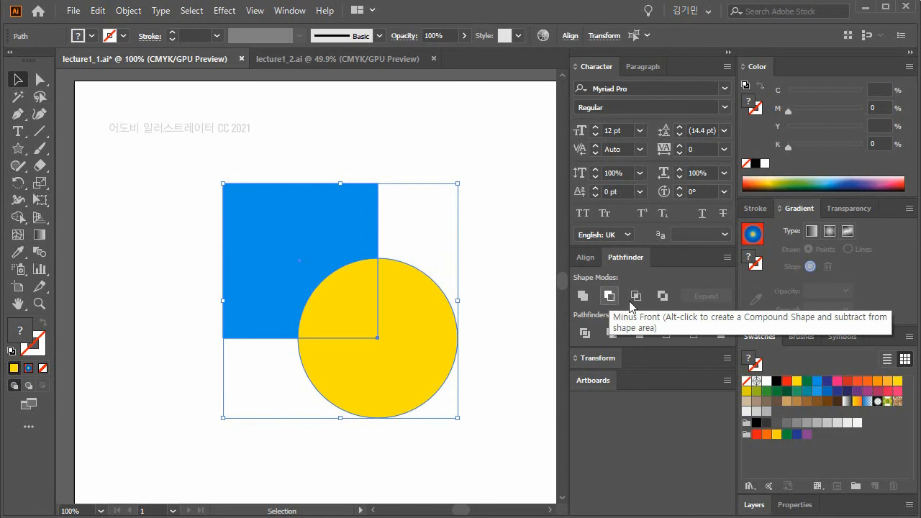
pyautogui.click(719, 333)
pyautogui.click(493, 291)
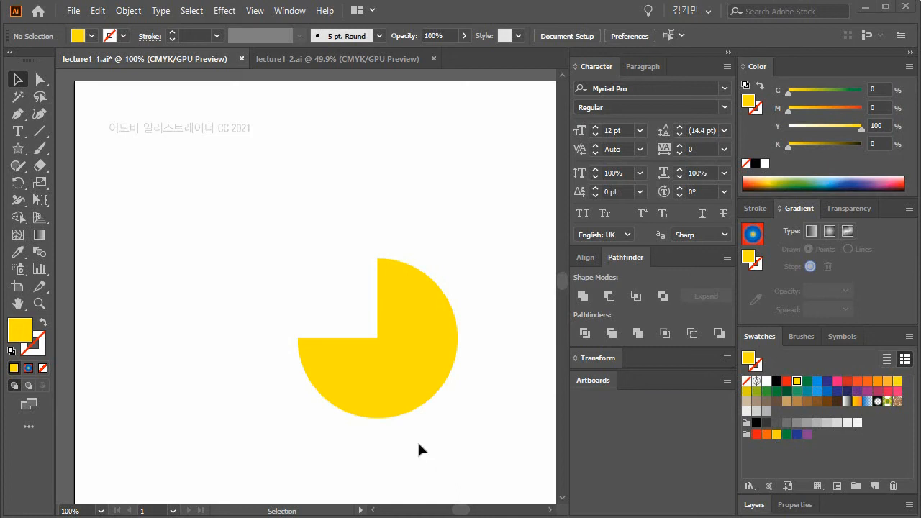
pyautogui.moveTo(75, 79); pyautogui.dragTo(290, 164)
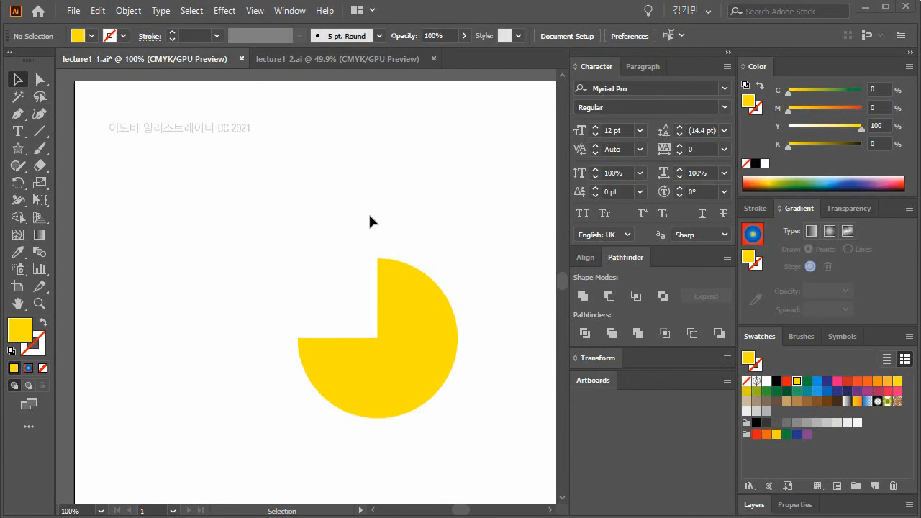
pyautogui.click(418, 300)
pyautogui.press('Delete')
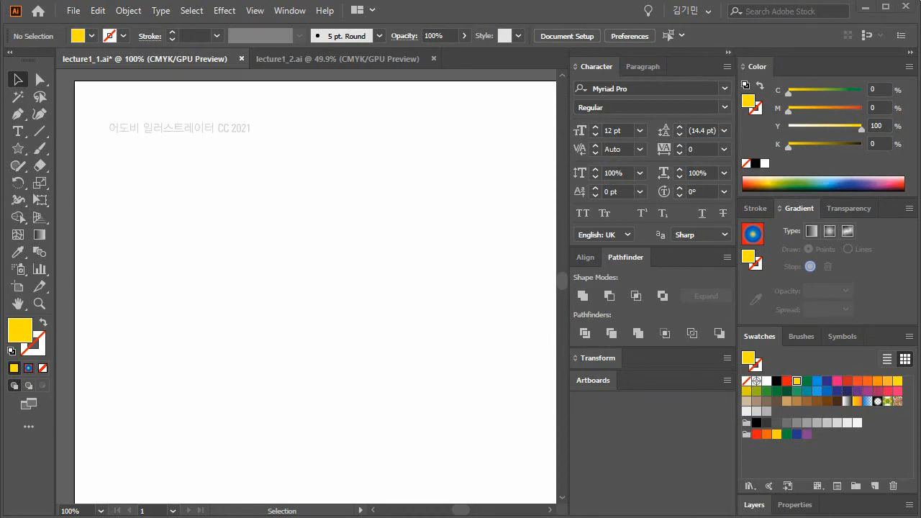
# - Show the document's hidden icon guides
pyautogui.press('ctrl')
pyautogui.hotkey('ctrl', ';')
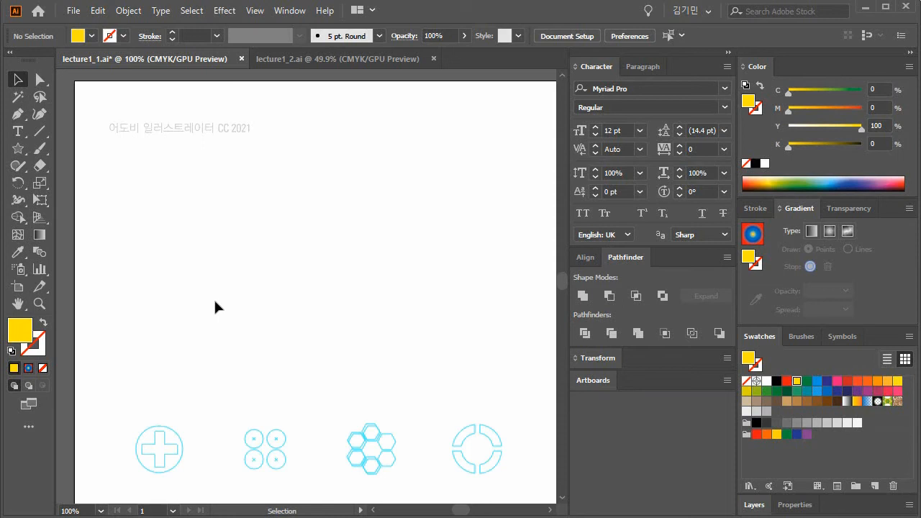
pyautogui.click(40, 303)
pyautogui.click(187, 452)
pyautogui.click(316, 299)
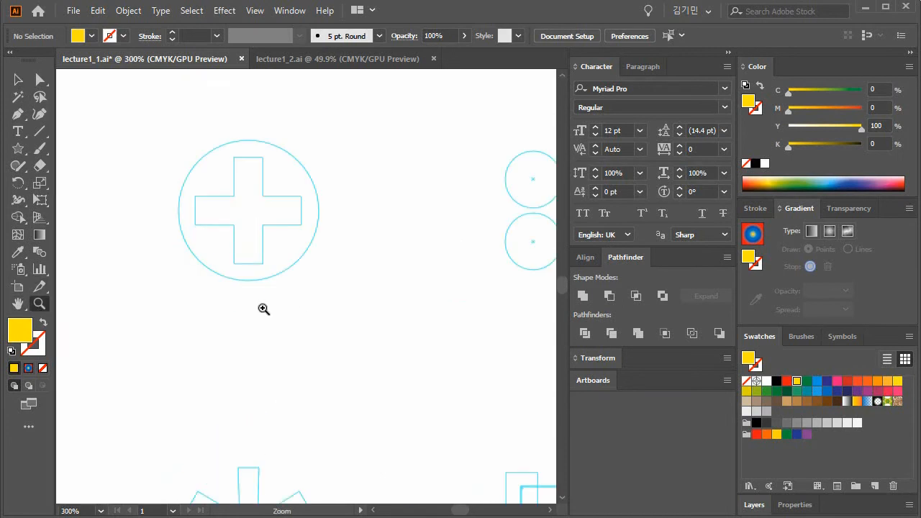
# - Draw a rectangle over the vertical bar of the cross guide, using the default white fill and 1 pt black stroke
pyautogui.click(18, 149)
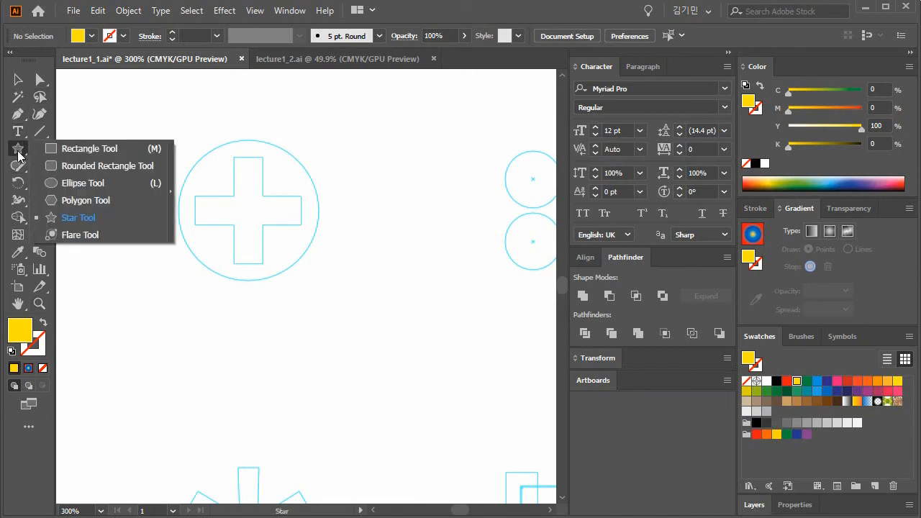
pyautogui.click(112, 150)
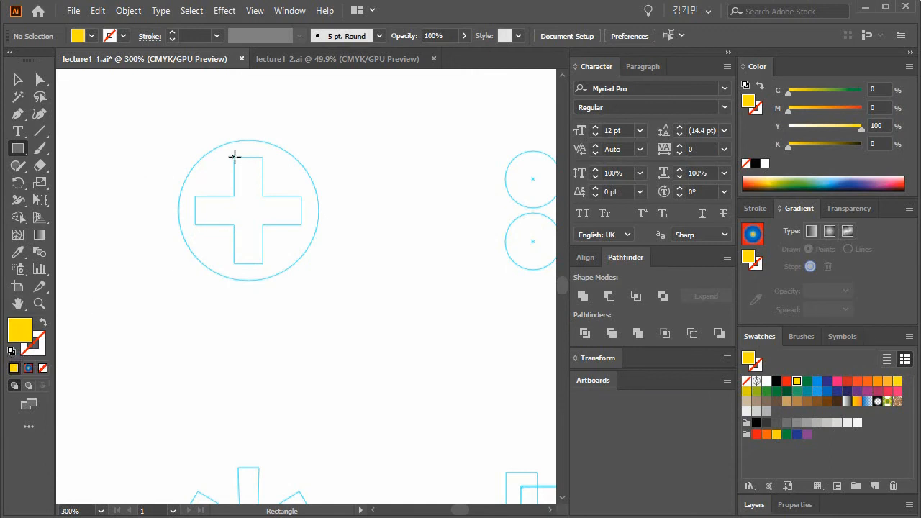
pyautogui.click(11, 352)
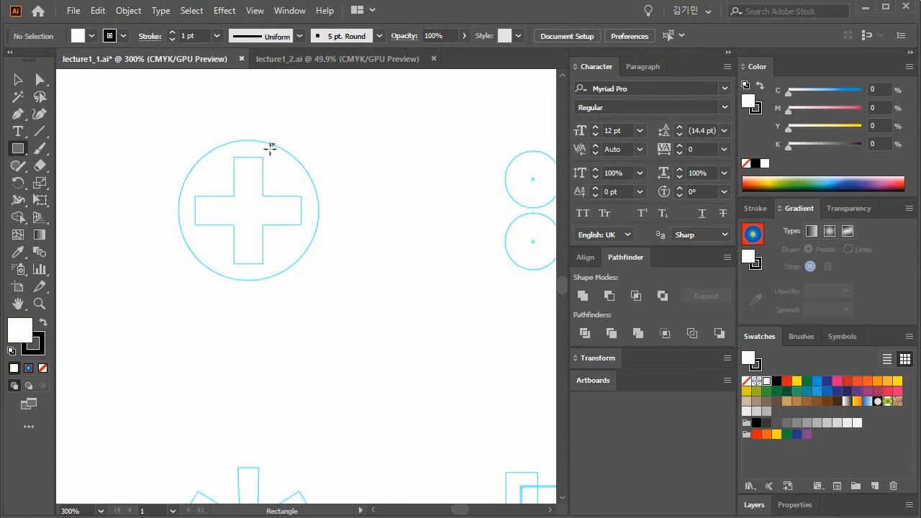
pyautogui.moveTo(233, 157); pyautogui.dragTo(263, 263)
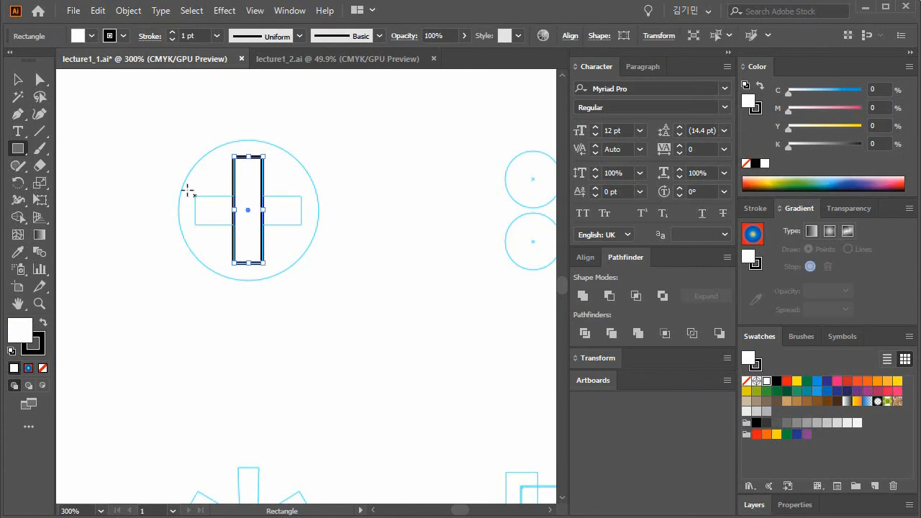
pyautogui.click(18, 80)
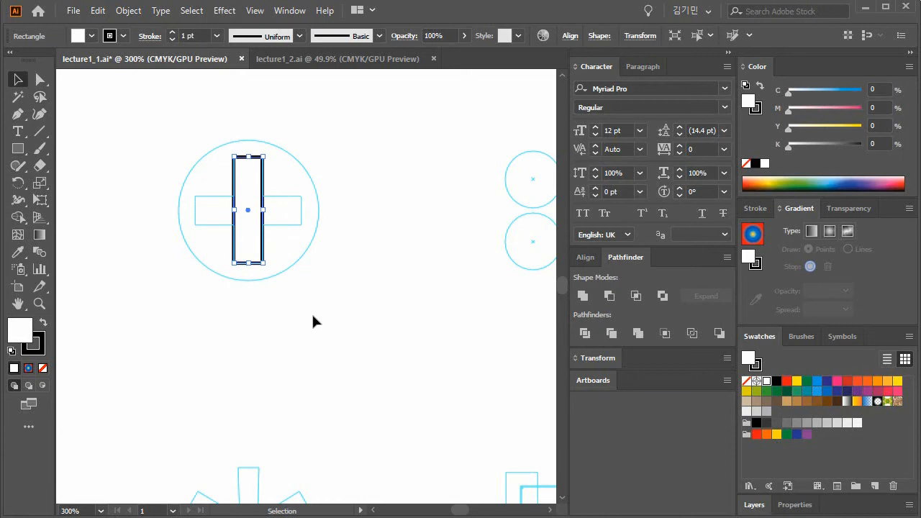
# - Draw a circle outward from the cross guide's centre to about the size of the round guide
pyautogui.click(18, 148)
pyautogui.click(18, 149)
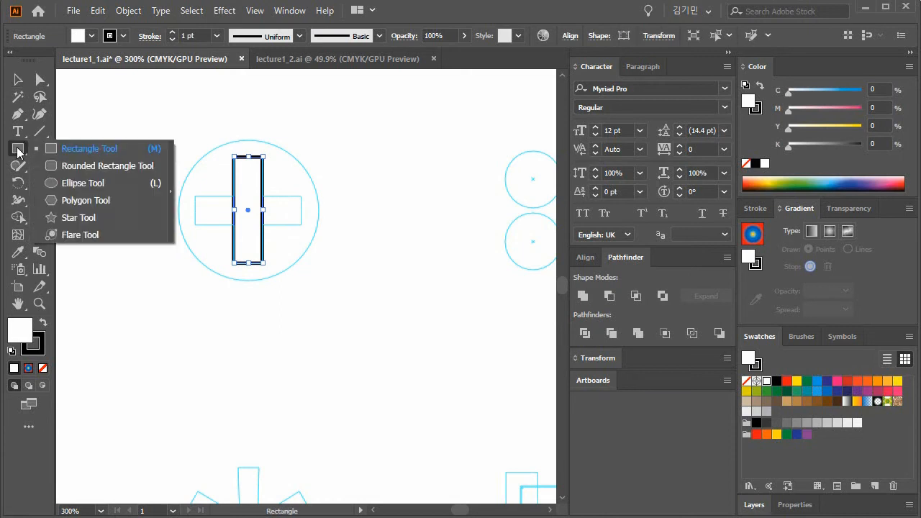
pyautogui.click(68, 183)
pyautogui.moveTo(248, 210); pyautogui.dragTo(280, 281)
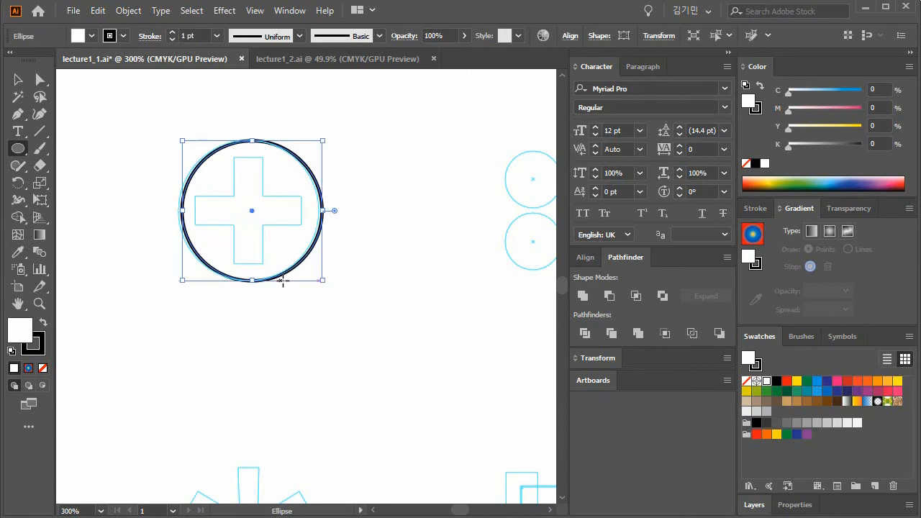
pyautogui.press('v')
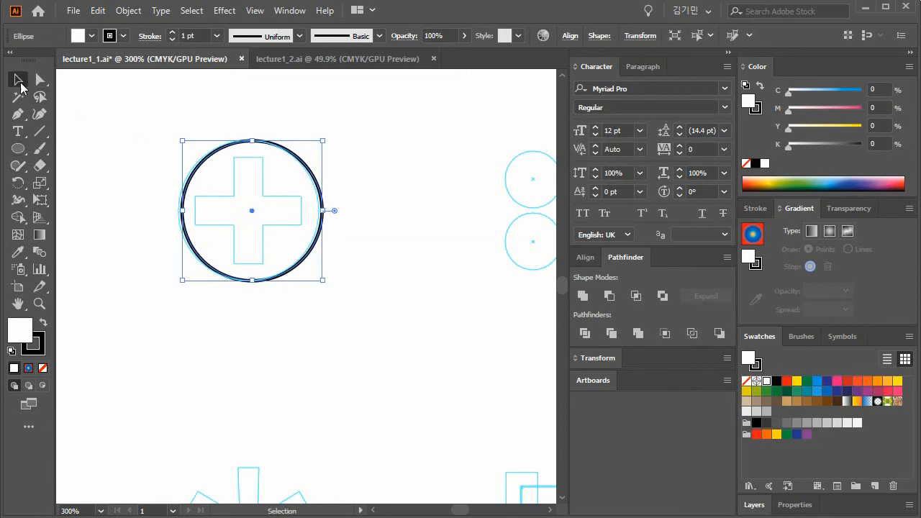
# - Remove the fill from the rectangle and circle and set their stroke weight to 0.25 pt
pyautogui.moveTo(158, 116); pyautogui.dragTo(300, 307)
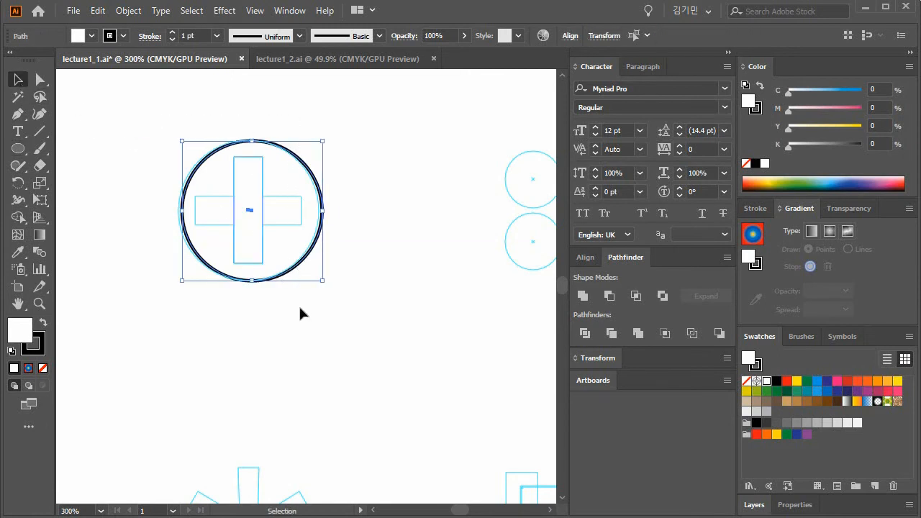
pyautogui.click(43, 368)
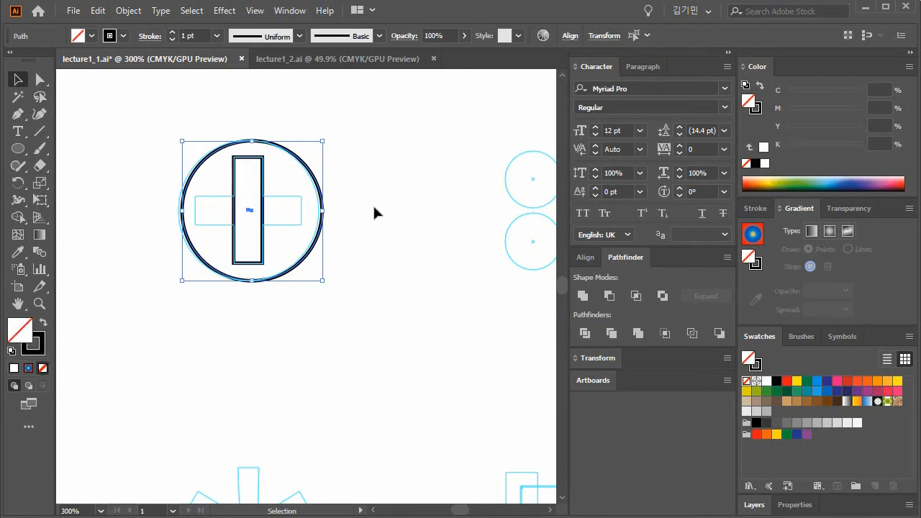
pyautogui.click(755, 208)
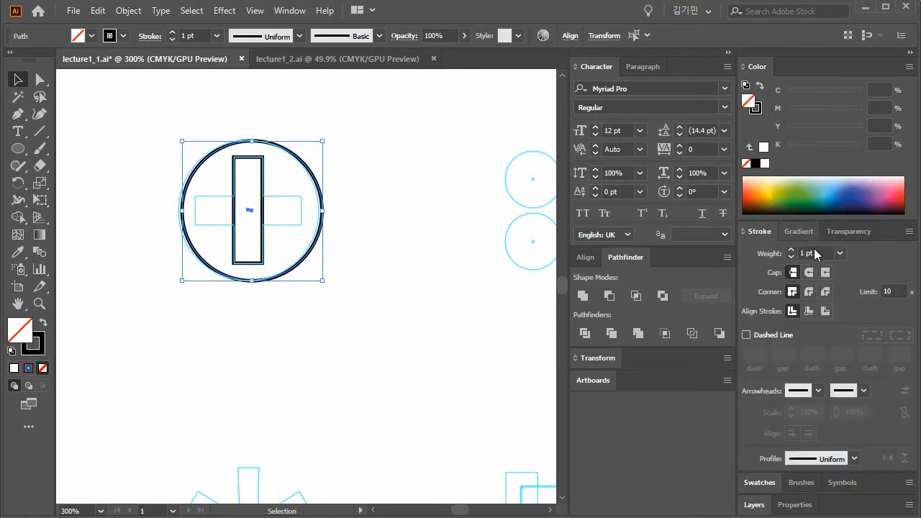
pyautogui.click(841, 252)
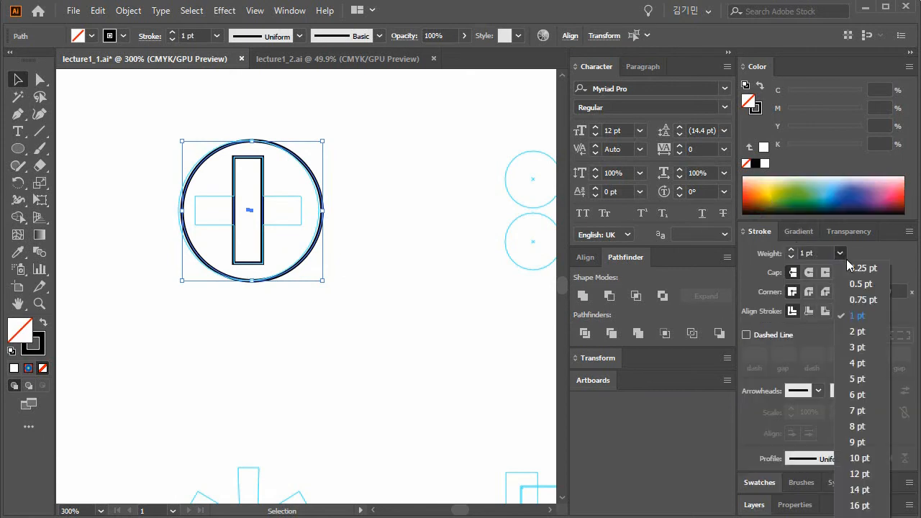
pyautogui.click(850, 266)
pyautogui.click(362, 294)
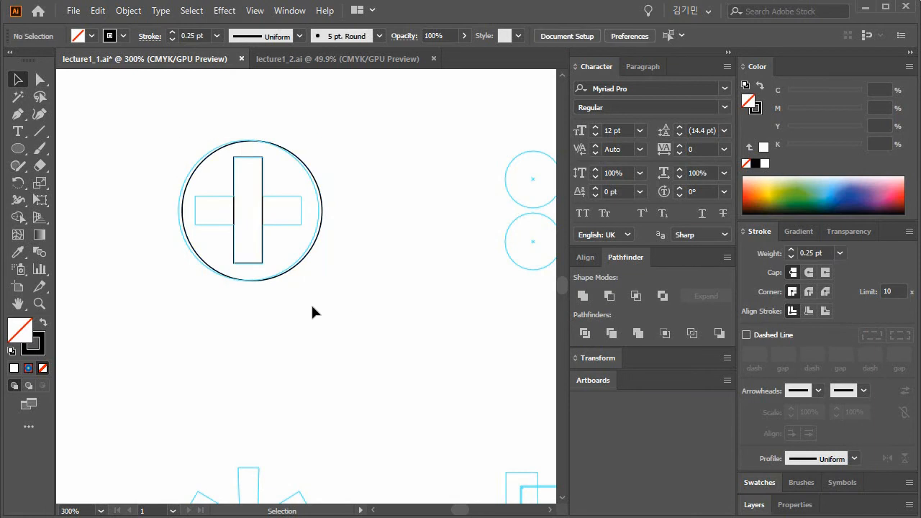
# - Turn off Smart Guides and resize the circle to fit the round guide more closely
pyautogui.moveTo(327, 313); pyautogui.dragTo(138, 131)
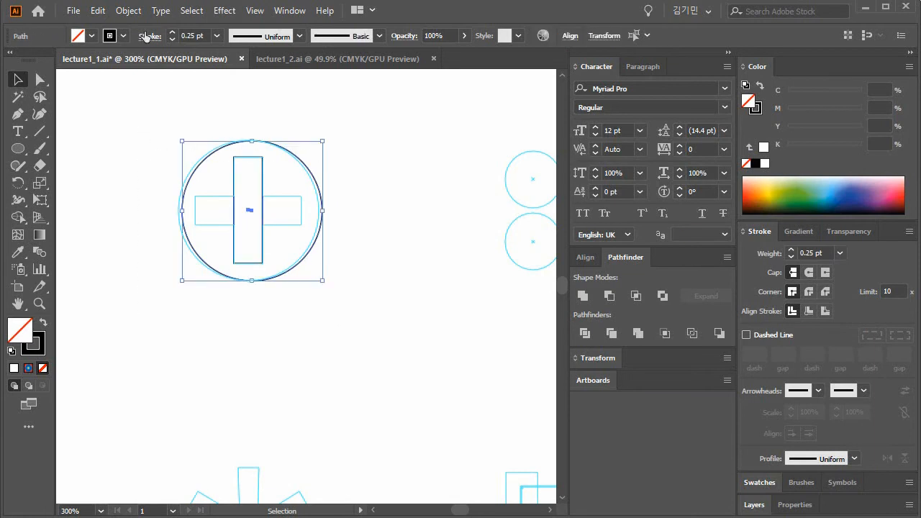
pyautogui.click(254, 11)
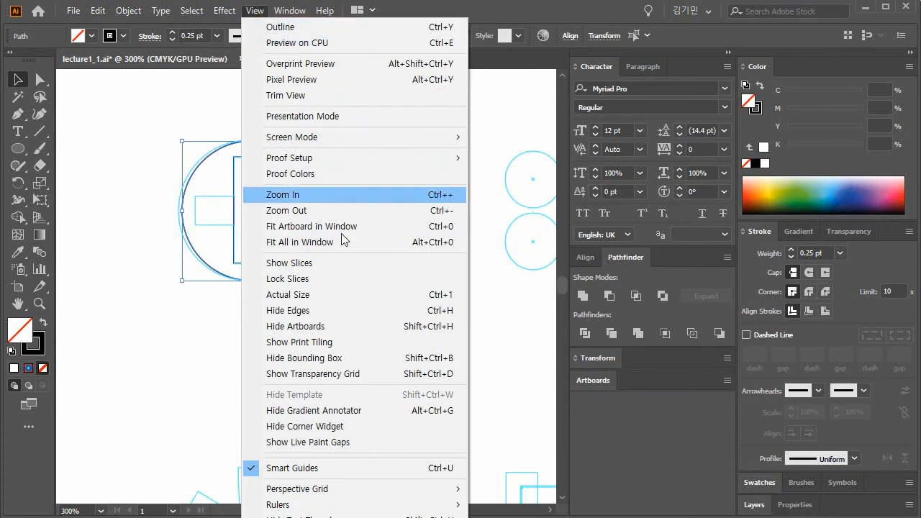
pyautogui.click(349, 470)
pyautogui.click(179, 320)
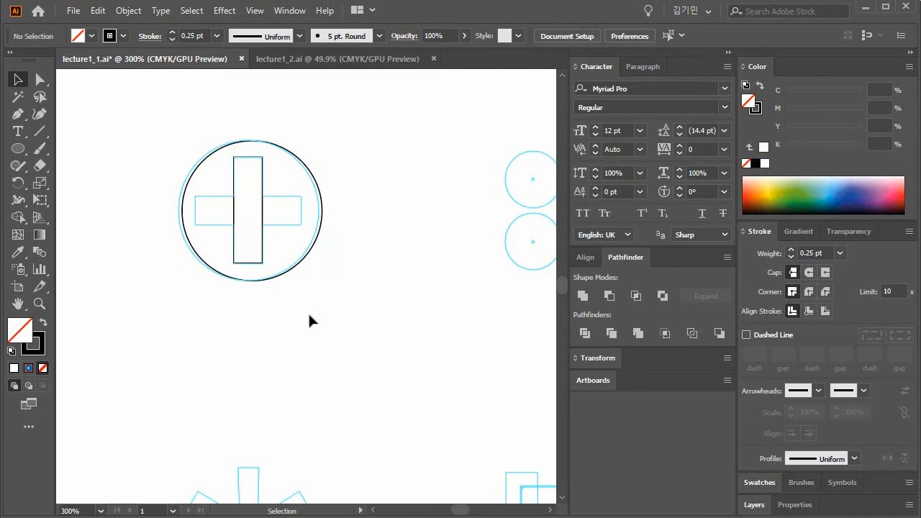
pyautogui.click(298, 266)
pyautogui.moveTo(323, 281); pyautogui.dragTo(319, 277)
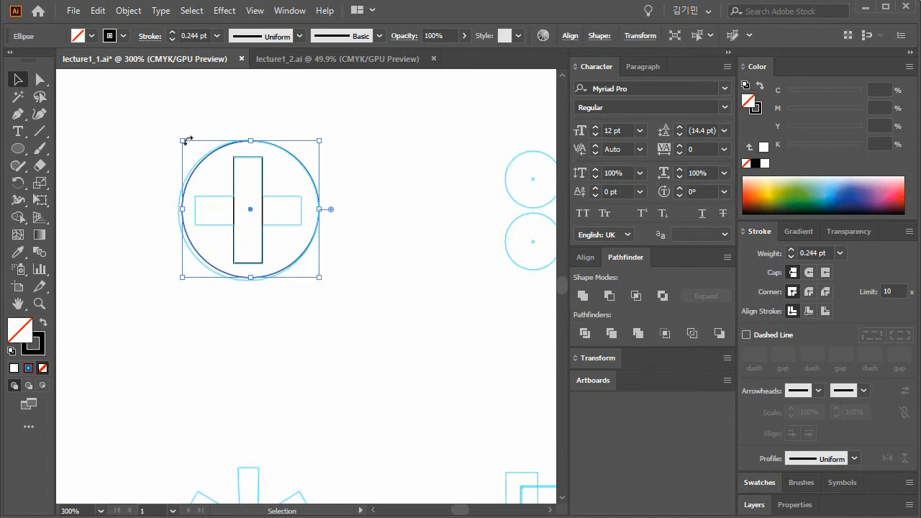
pyautogui.moveTo(181, 141); pyautogui.dragTo(139, 114)
# - Select the circle and rectangle and align their centres both horizontally and vertically
pyautogui.click(333, 355)
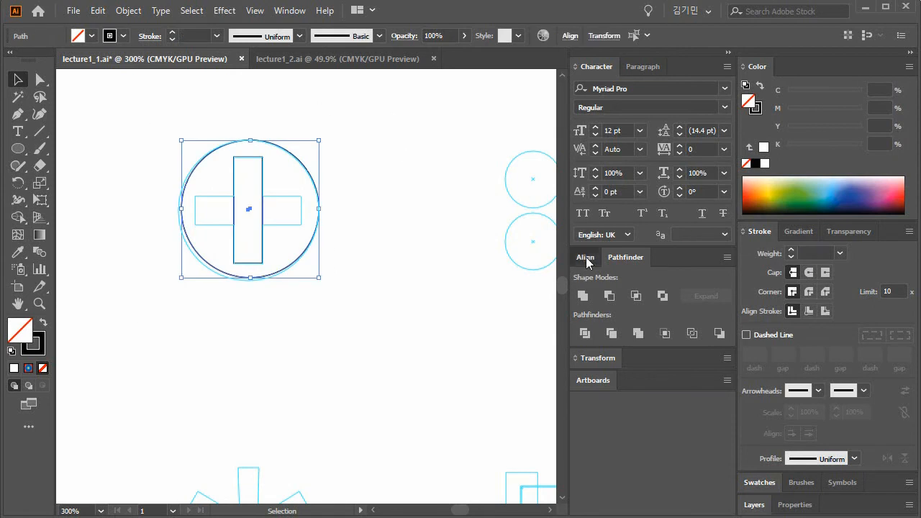
pyautogui.click(585, 257)
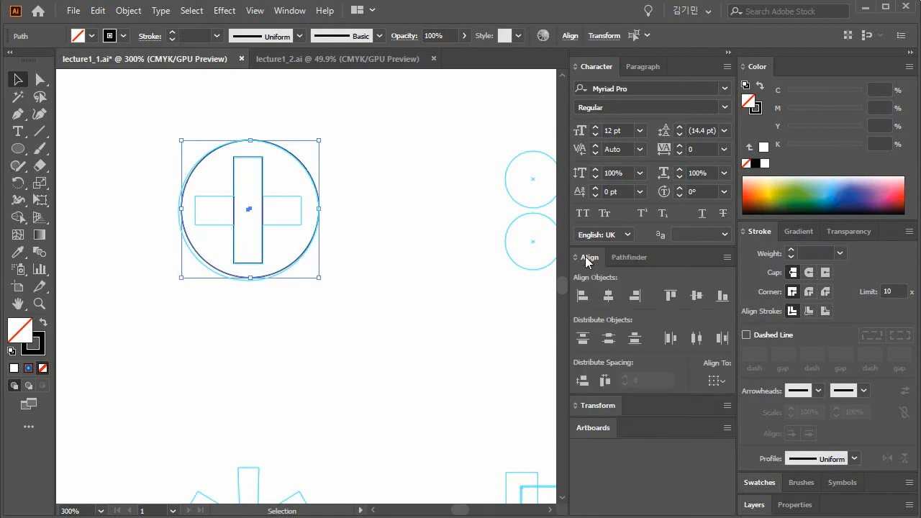
pyautogui.click(609, 298)
pyautogui.click(698, 296)
pyautogui.click(372, 295)
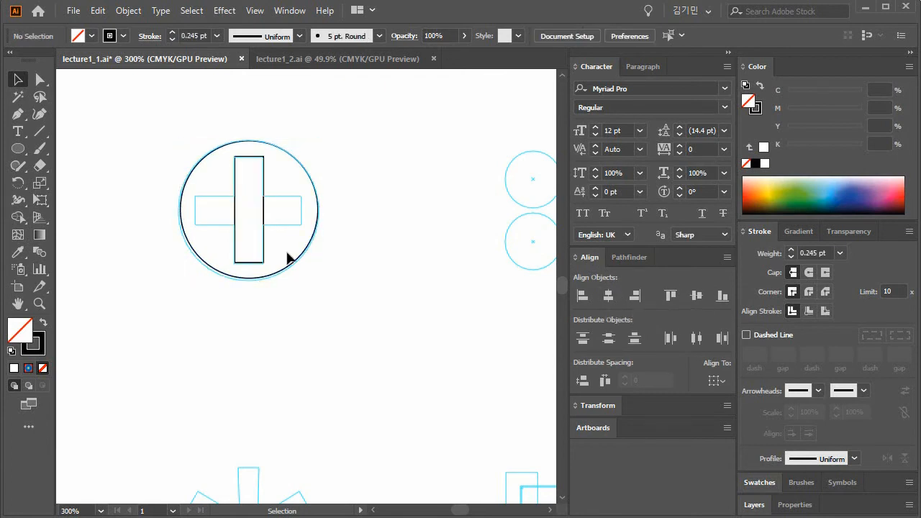
# - Create a copy of the vertical rectangle rotated by 90° to form the cross's horizontal bar
pyautogui.click(264, 251)
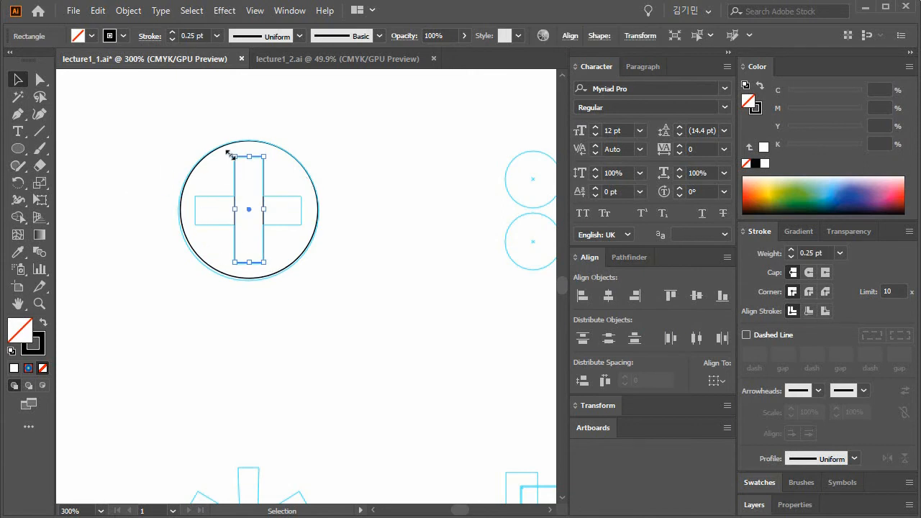
pyautogui.doubleClick(18, 183)
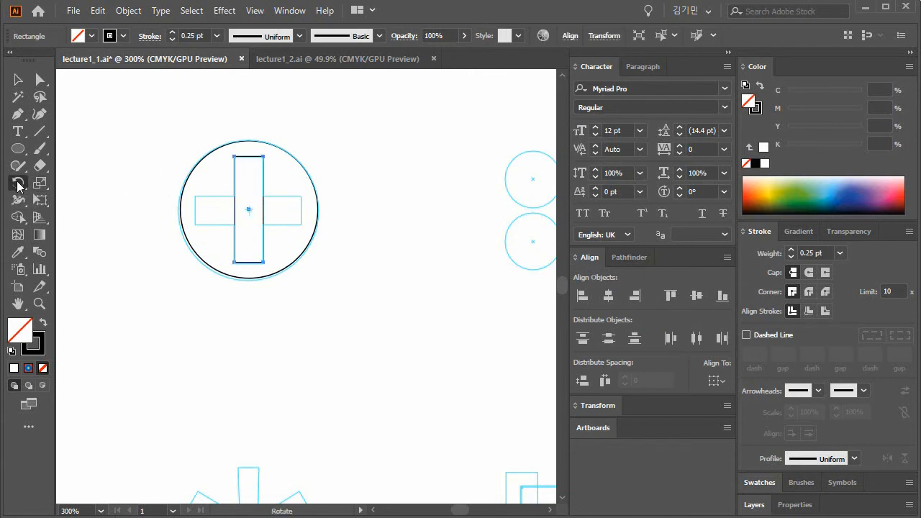
pyautogui.write('90')
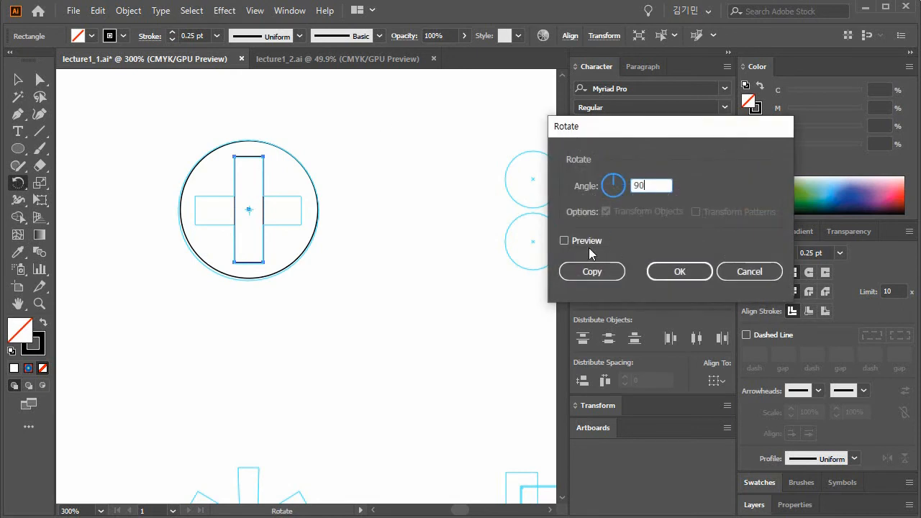
pyautogui.click(580, 239)
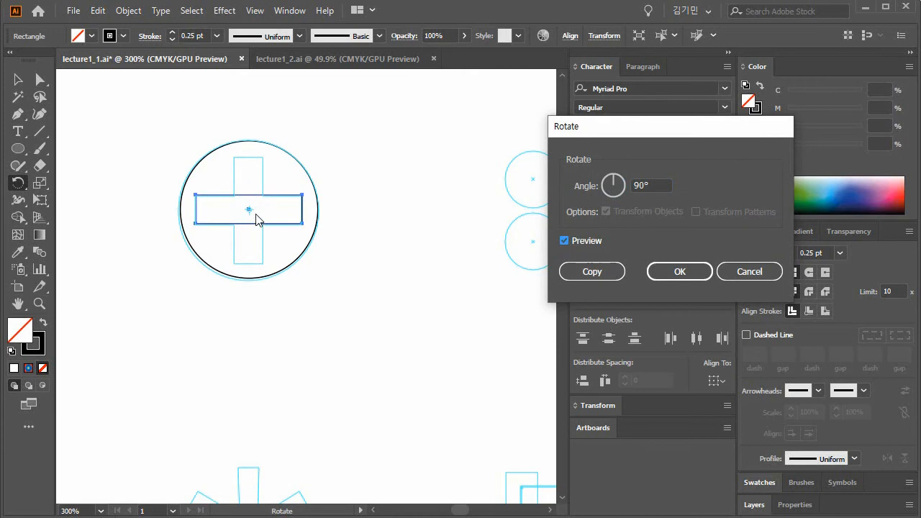
pyautogui.click(613, 272)
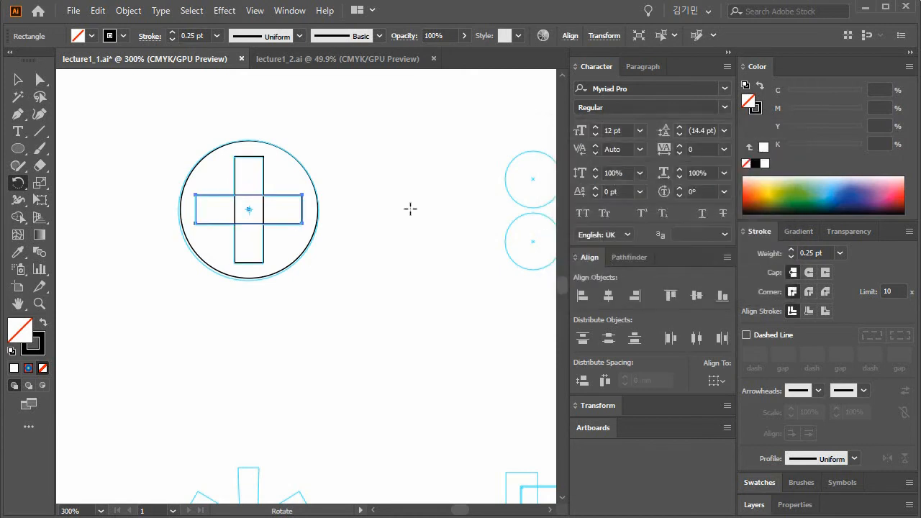
pyautogui.click(19, 82)
pyautogui.click(376, 250)
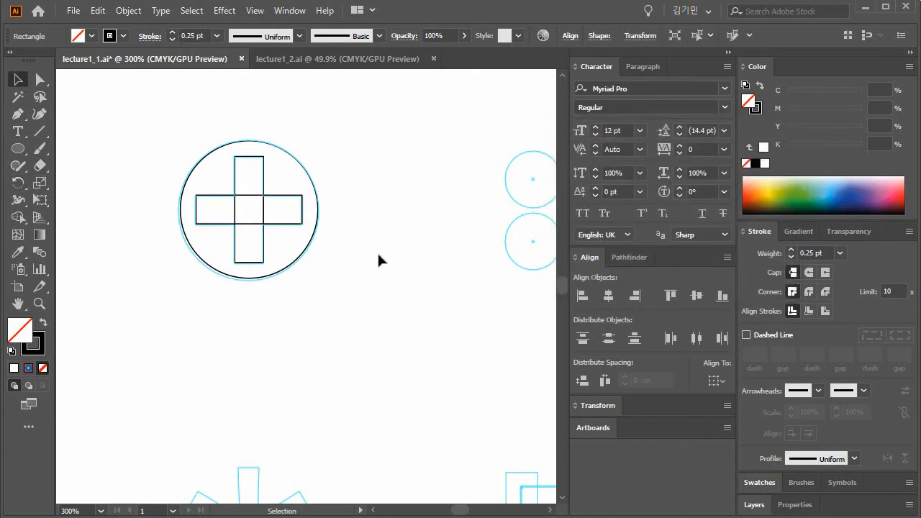
# - Unite the vertical and horizontal rectangles into a single cross shape with Pathfinder
pyautogui.moveTo(218, 169); pyautogui.dragTo(249, 219)
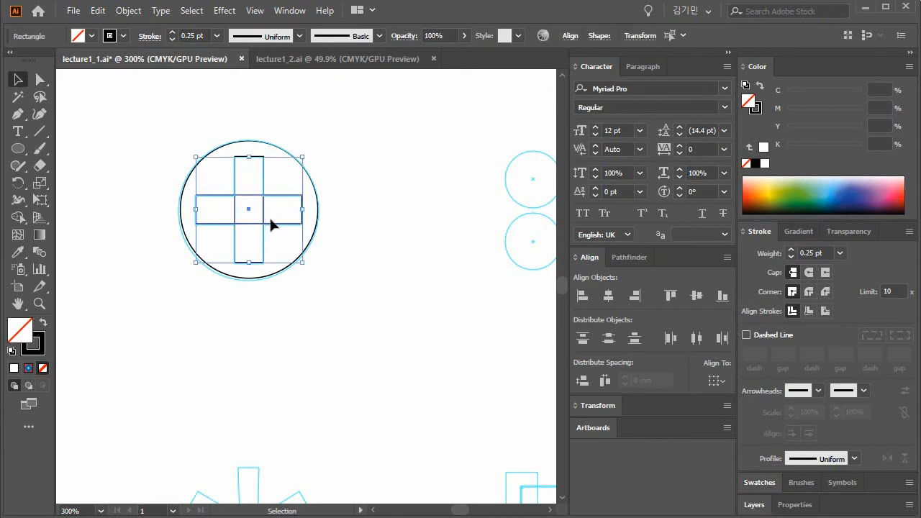
pyautogui.click(628, 257)
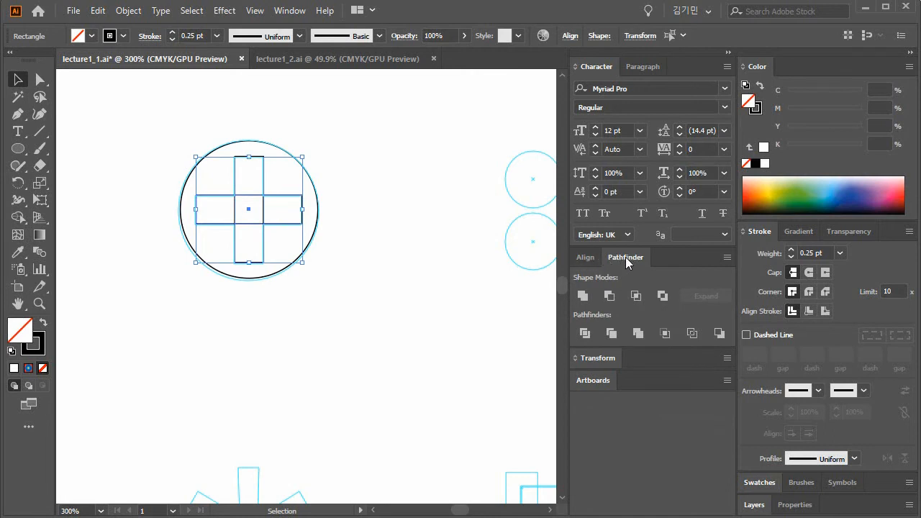
pyautogui.click(583, 301)
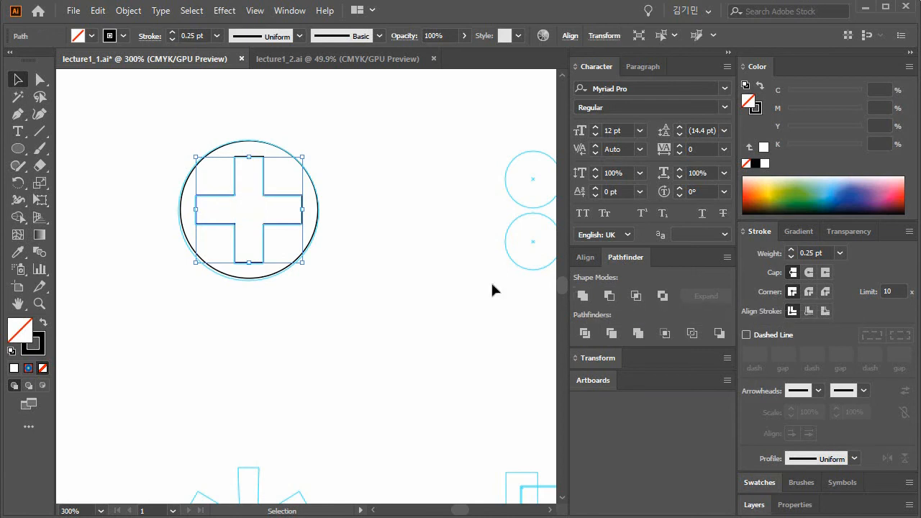
pyautogui.click(338, 294)
# - Try to subtract the cross from the circle with Minus Front in the current stacking order
pyautogui.hotkey('ctrl', 'a')
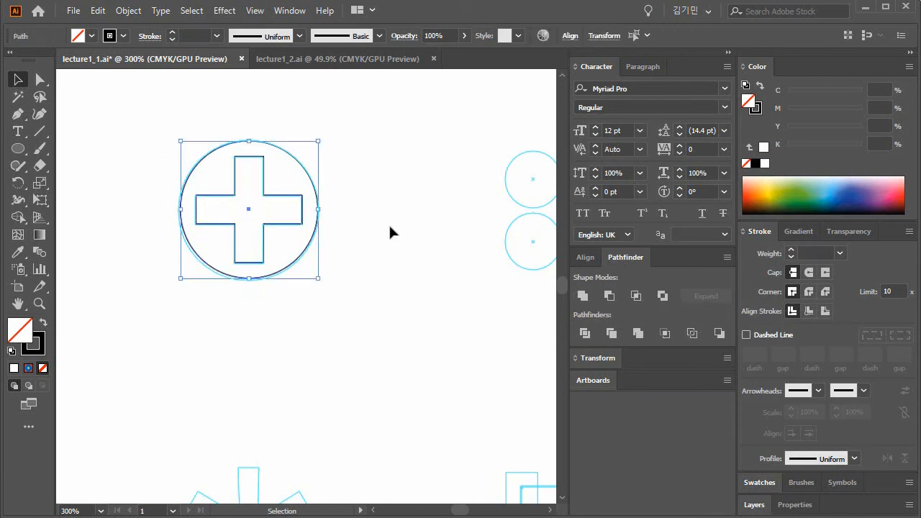
pyautogui.click(609, 295)
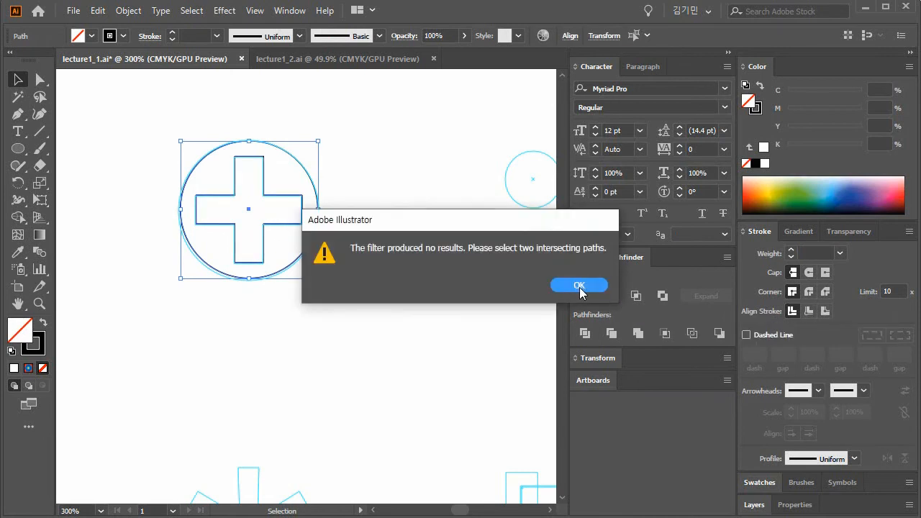
pyautogui.click(578, 285)
pyautogui.click(375, 324)
pyautogui.click(218, 146)
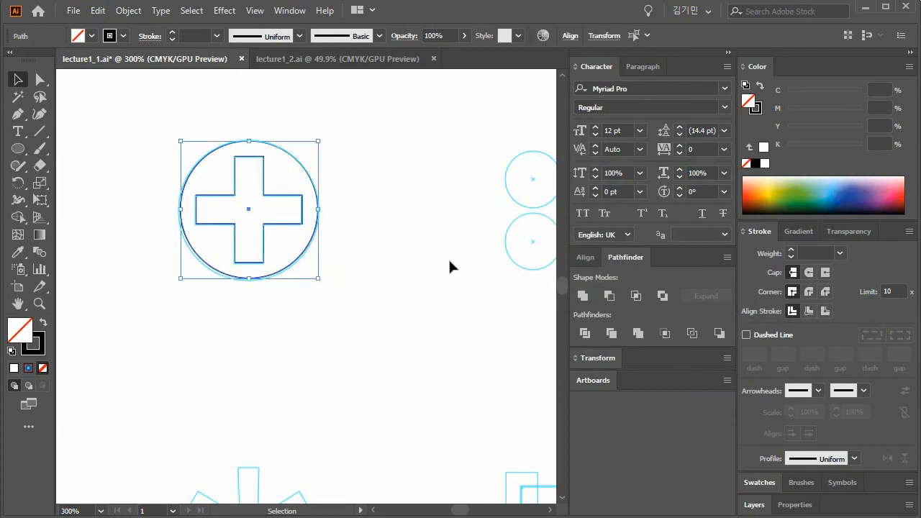
pyautogui.click(608, 297)
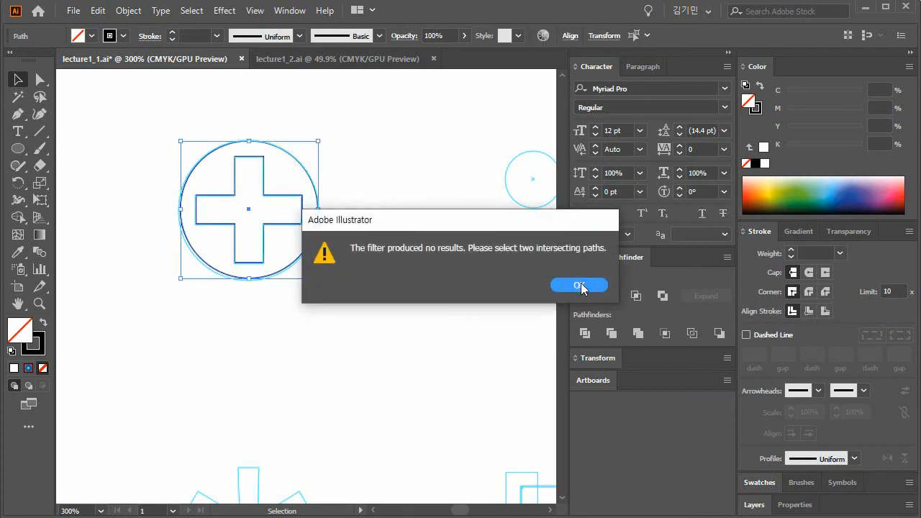
pyautogui.click(579, 285)
pyautogui.click(381, 298)
# - Select the circle and the cross individually and together to check that they are separate paths
pyautogui.moveTo(303, 236); pyautogui.dragTo(331, 265)
pyautogui.hotkey('ctrl', 'z')
pyautogui.click(317, 218)
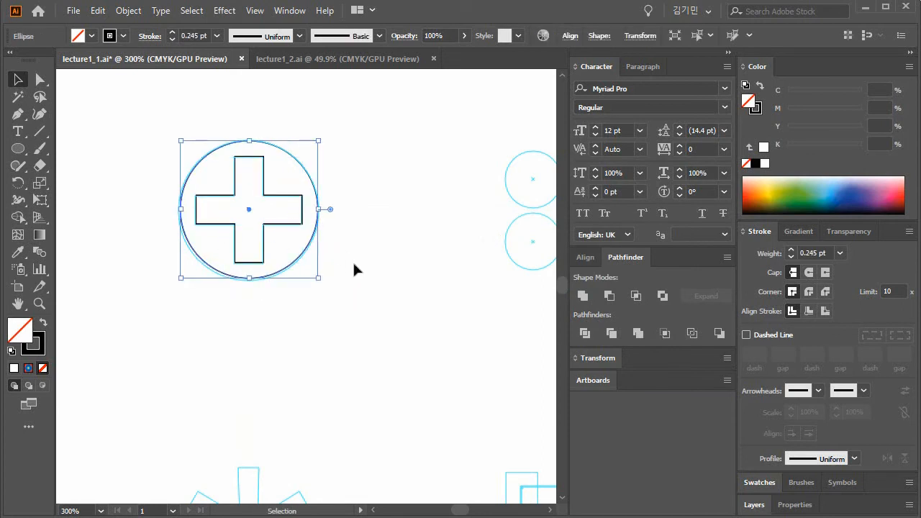
pyautogui.click(293, 226)
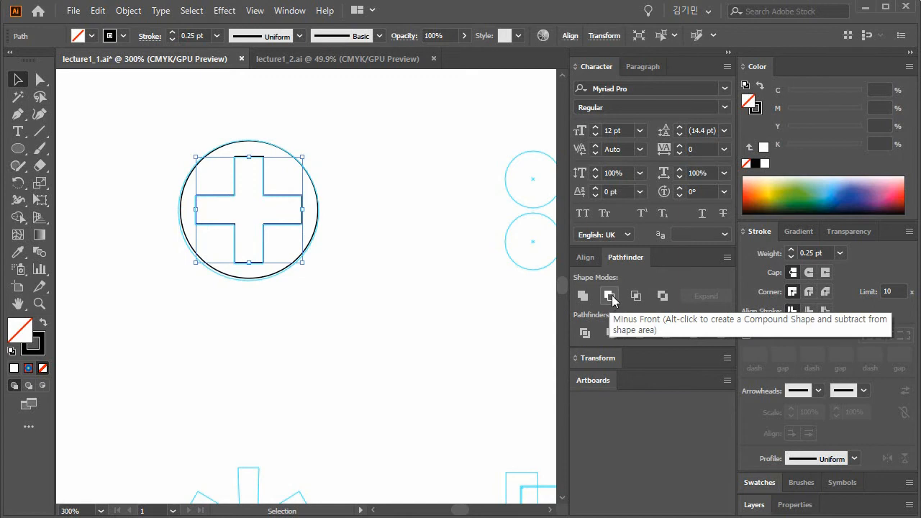
pyautogui.moveTo(307, 272); pyautogui.dragTo(359, 319)
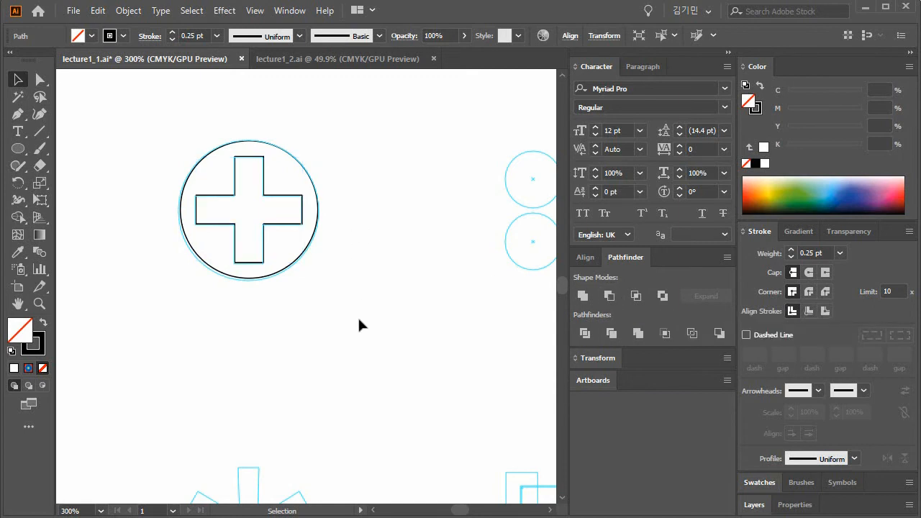
pyautogui.moveTo(144, 133); pyautogui.dragTo(144, 134)
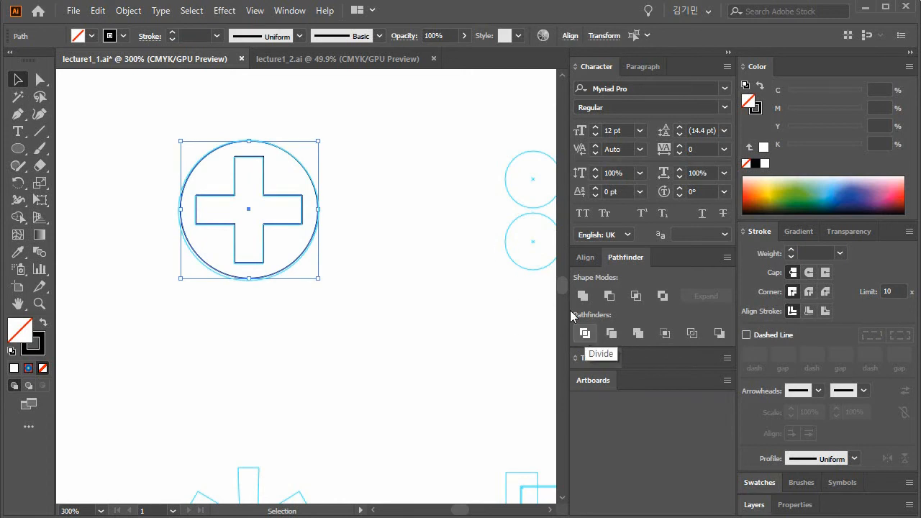
pyautogui.click(358, 161)
# - Bring the cross to the front and subtract it from the circle with Minus Front
pyautogui.click(264, 186)
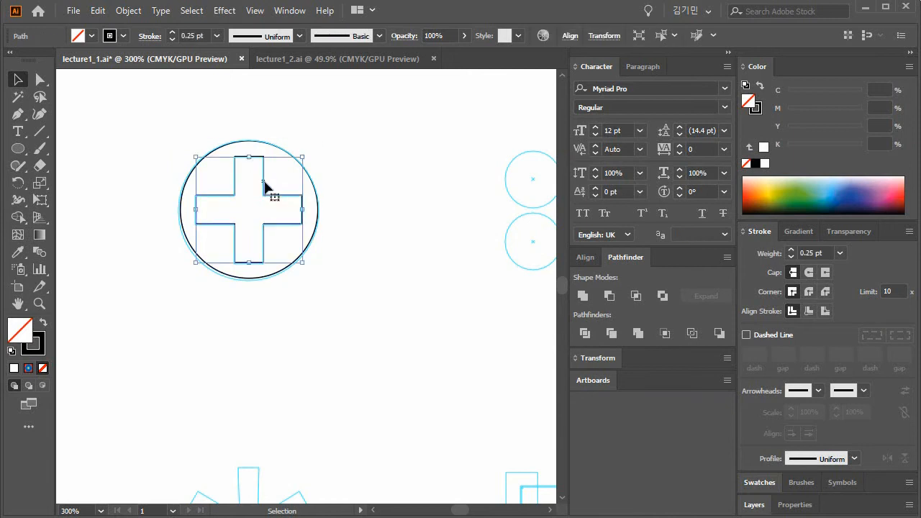
pyautogui.click(127, 11)
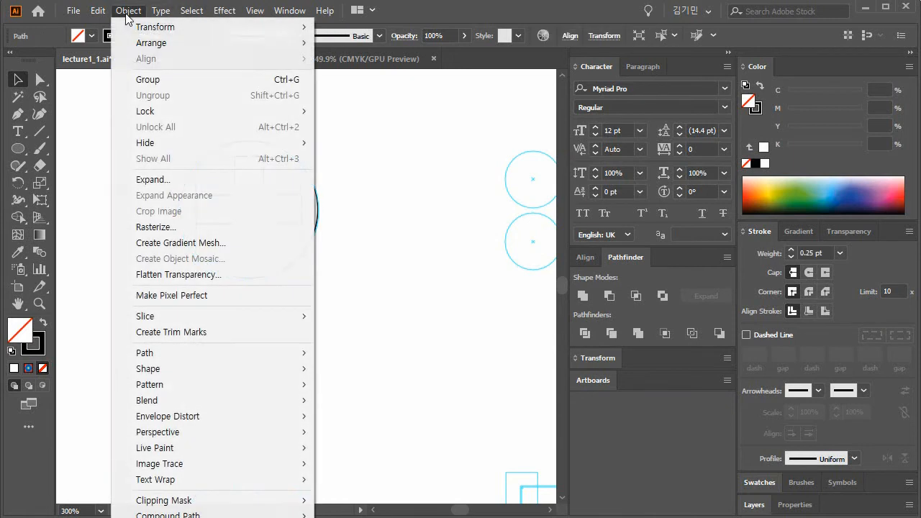
pyautogui.moveTo(227, 46)
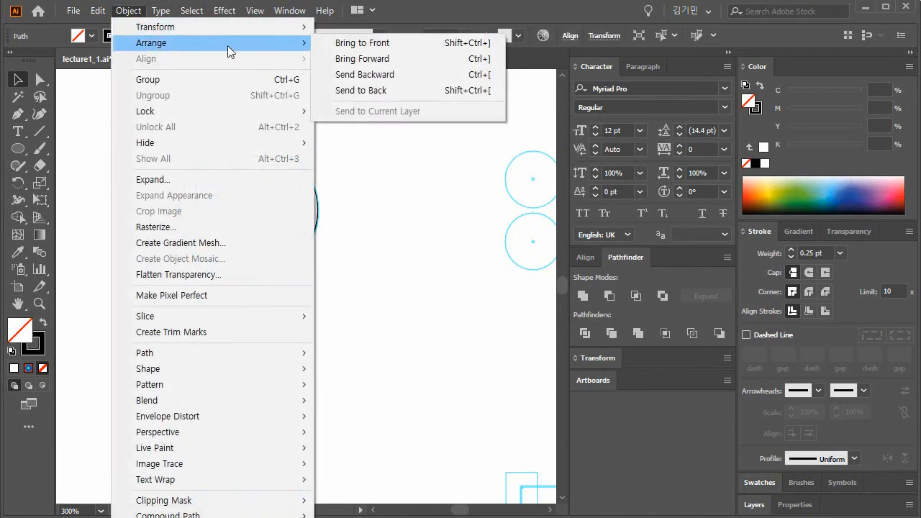
pyautogui.click(432, 45)
pyautogui.keyDown('shift'); pyautogui.click(263, 159); pyautogui.keyUp('shift')
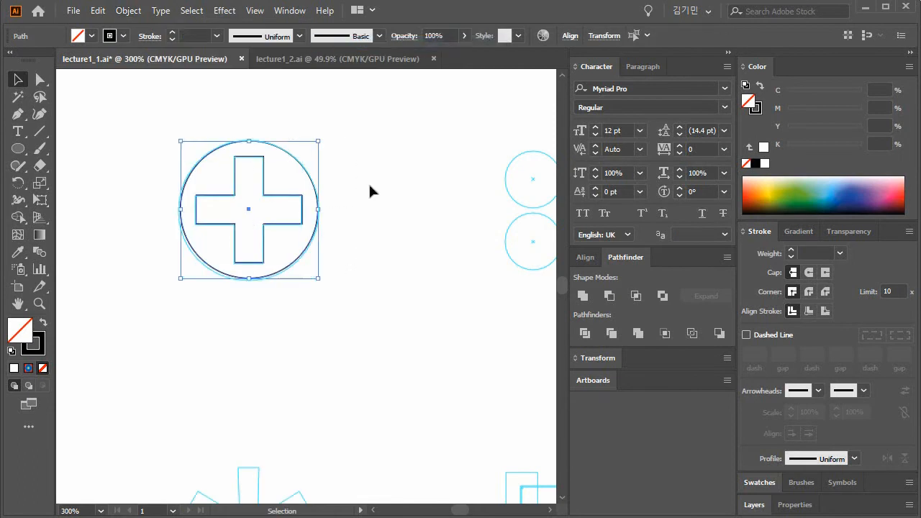
pyautogui.click(610, 295)
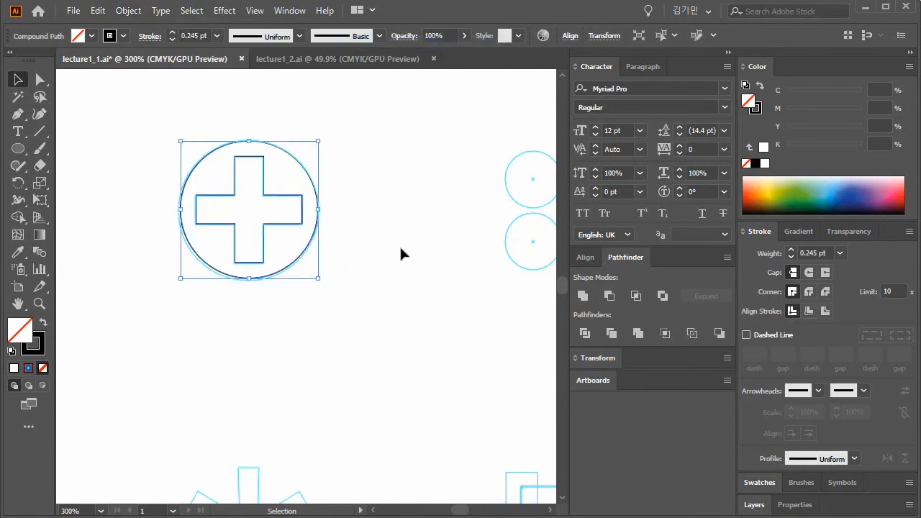
# - Swap fill and stroke on the circle with the cross cut-out, giving it a solid black fill and no stroke
pyautogui.click(44, 324)
pyautogui.click(331, 324)
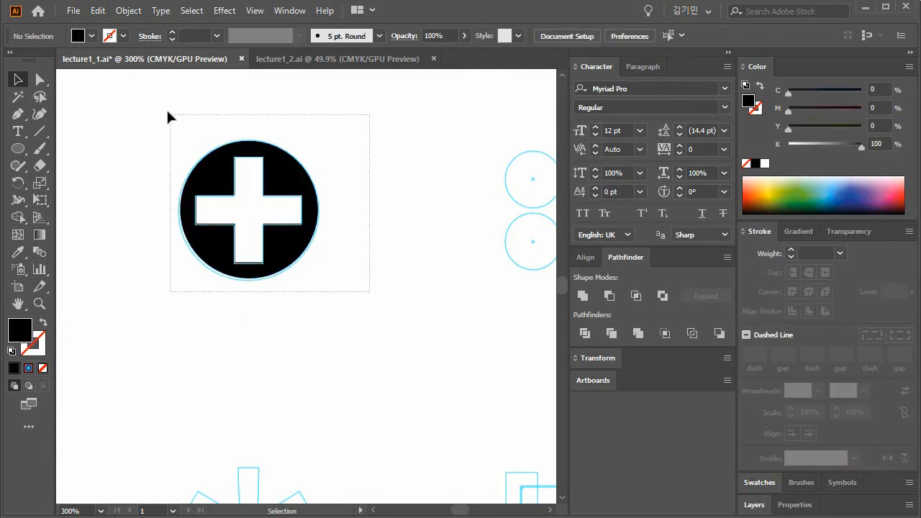
pyautogui.moveTo(170, 113); pyautogui.dragTo(161, 113)
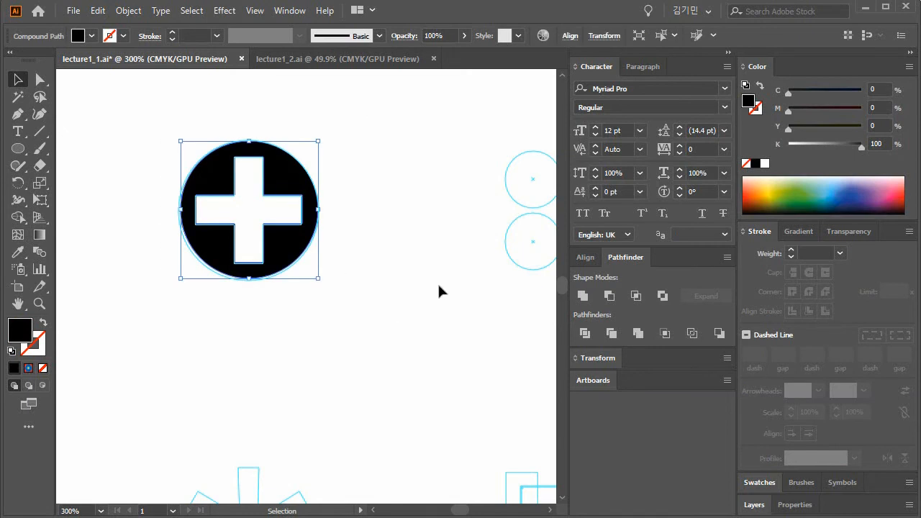
# - Draw a black-filled circle over the upper-left guide of the four-circle icon
pyautogui.moveTo(444, 290); pyautogui.dragTo(256, 283)
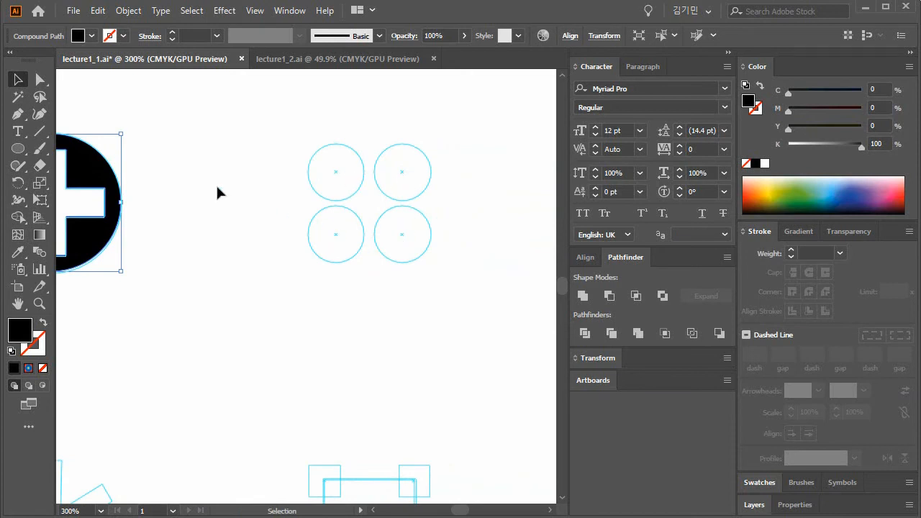
pyautogui.click(17, 148)
pyautogui.moveTo(310, 147); pyautogui.dragTo(364, 186)
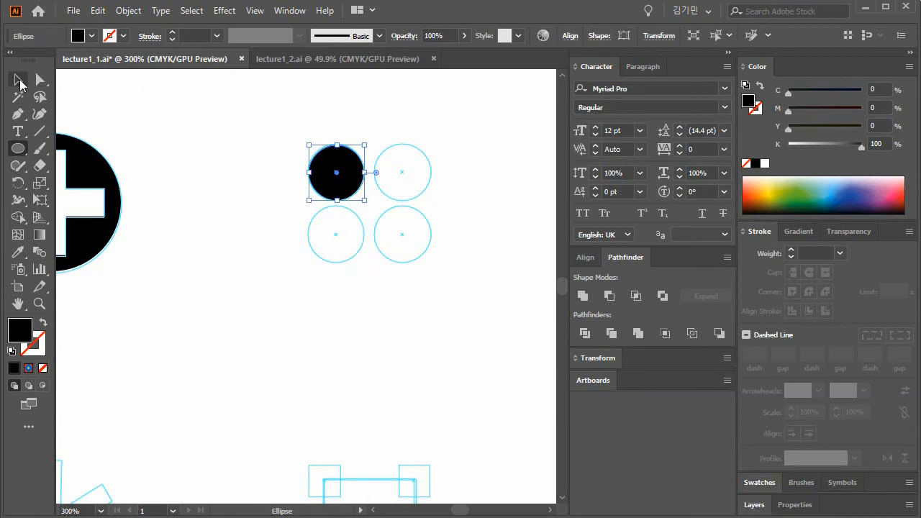
# - Duplicate the black circle straight down onto the lower-left circle guide
pyautogui.click(20, 81)
pyautogui.moveTo(341, 178); pyautogui.dragTo(341, 239)
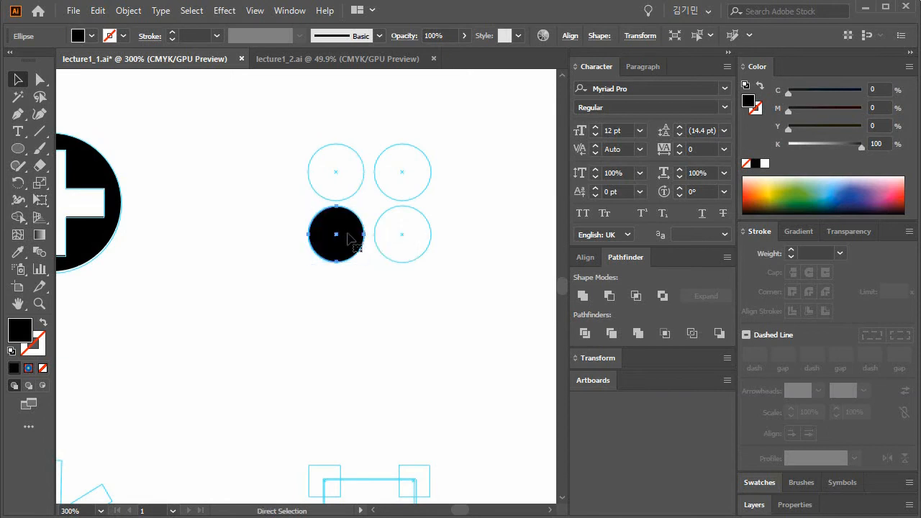
pyautogui.hotkey('ctrl', 'z')
pyautogui.moveTo(335, 175); pyautogui.dragTo(342, 241)
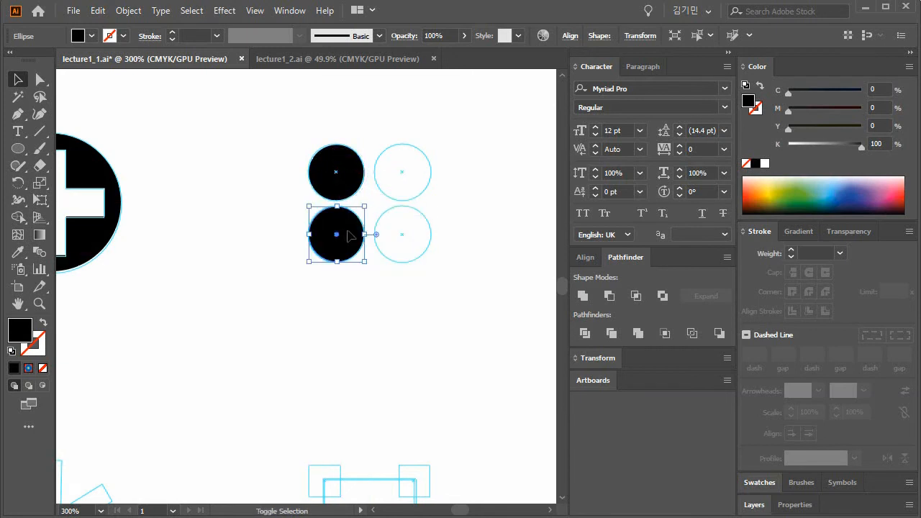
pyautogui.click(256, 10)
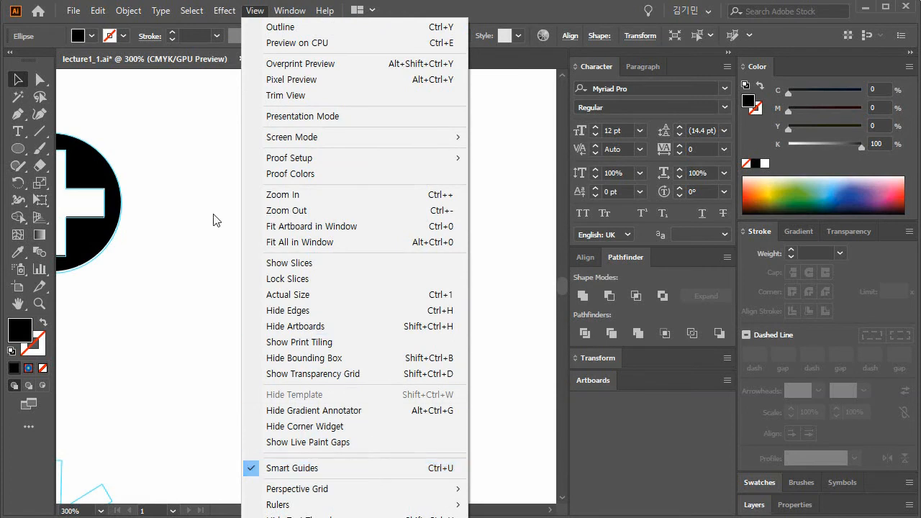
pyautogui.click(189, 201)
pyautogui.click(188, 201)
# - Duplicate the pair of black circles horizontally onto the two remaining circle guides
pyautogui.moveTo(389, 313); pyautogui.dragTo(390, 314)
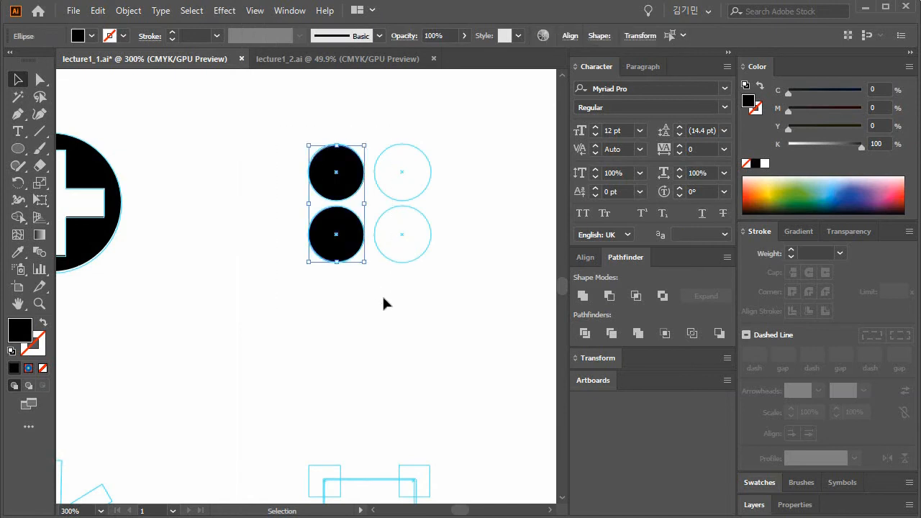
pyautogui.moveTo(344, 239); pyautogui.dragTo(403, 244)
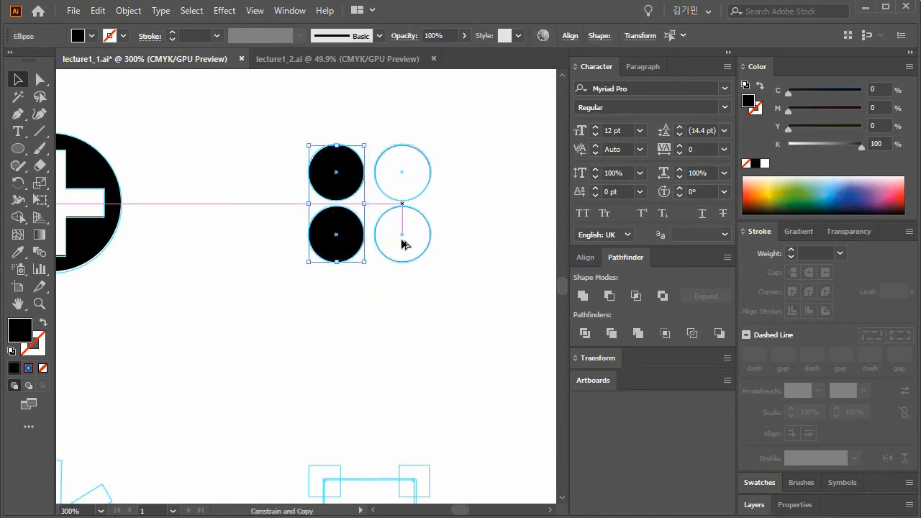
pyautogui.moveTo(403, 245); pyautogui.dragTo(404, 245)
pyautogui.click(462, 303)
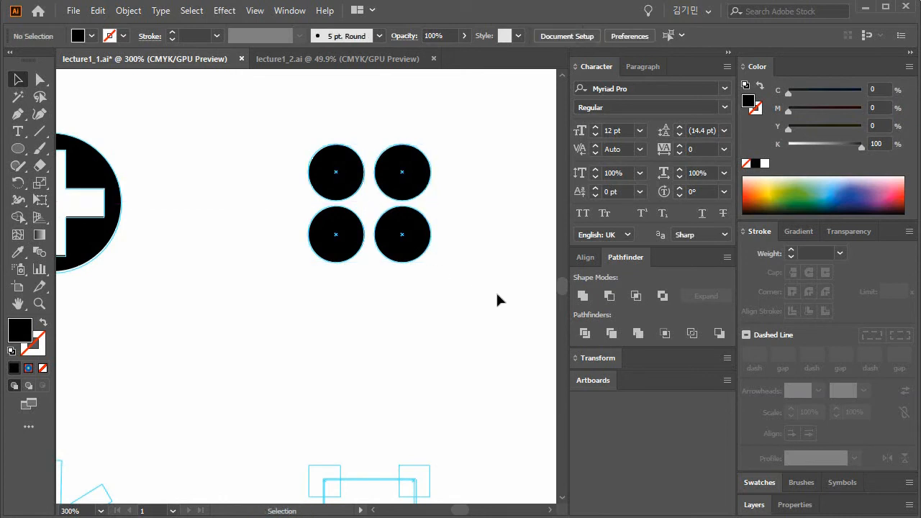
# - Choose the Polygon tool for the hexagon icon and detach the shape tools as a floating panel at the canvas's upper-left corner
pyautogui.moveTo(493, 294); pyautogui.dragTo(228, 296)
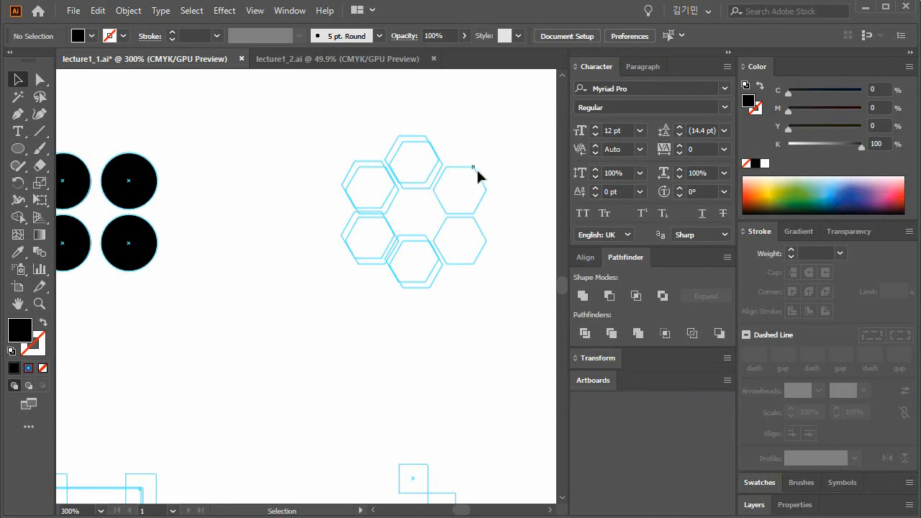
pyautogui.click(18, 149)
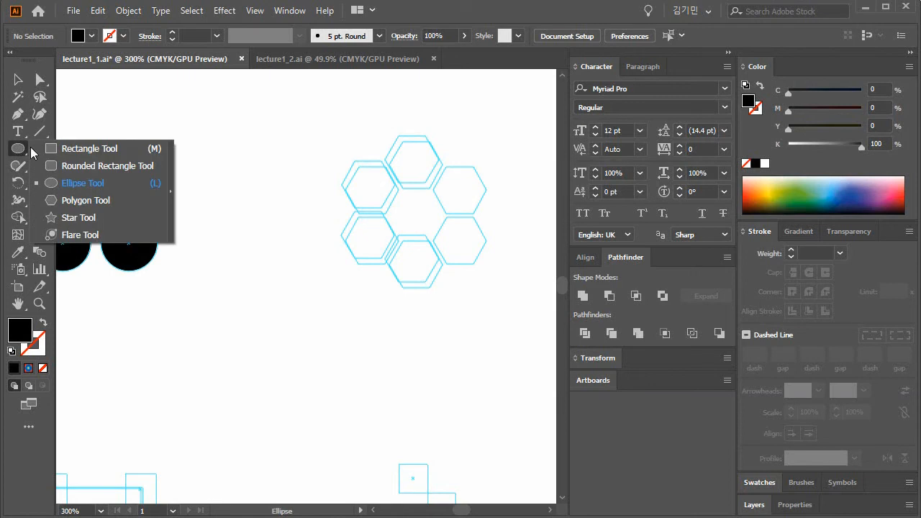
pyautogui.click(128, 202)
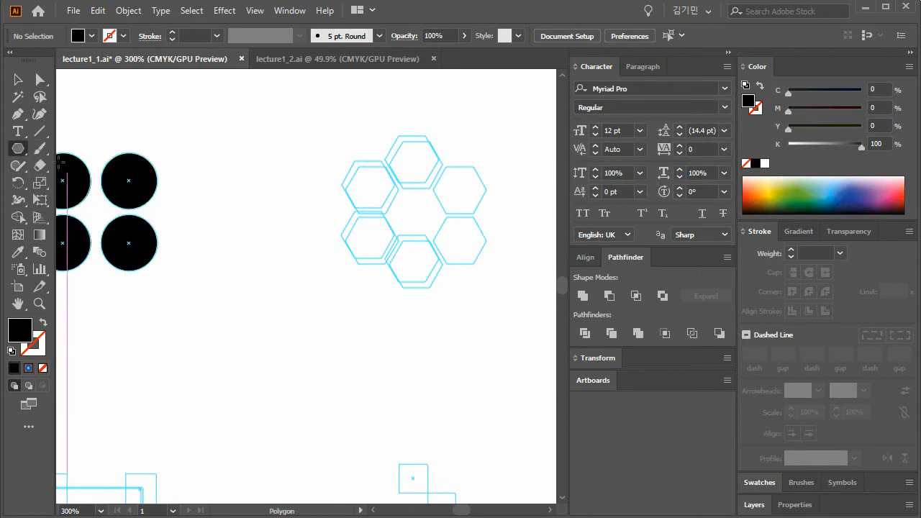
pyautogui.click(19, 150)
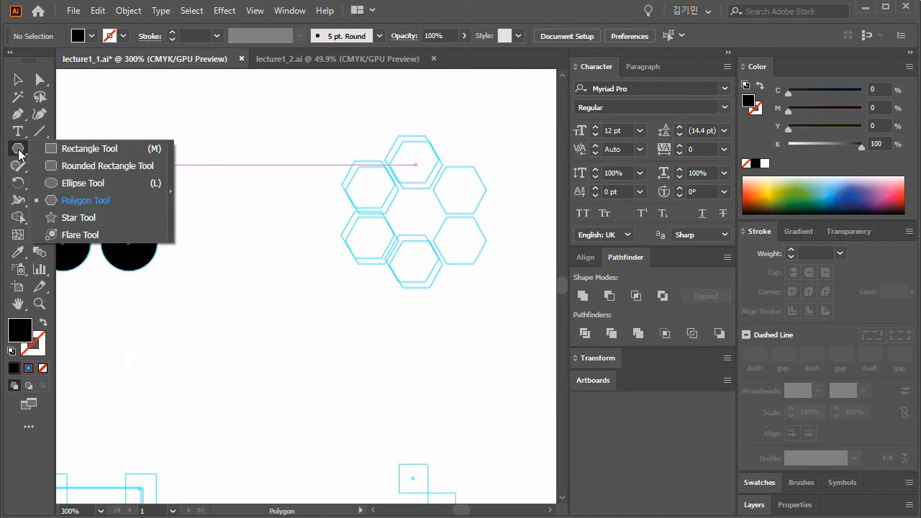
pyautogui.click(170, 191)
pyautogui.moveTo(108, 171); pyautogui.dragTo(130, 75)
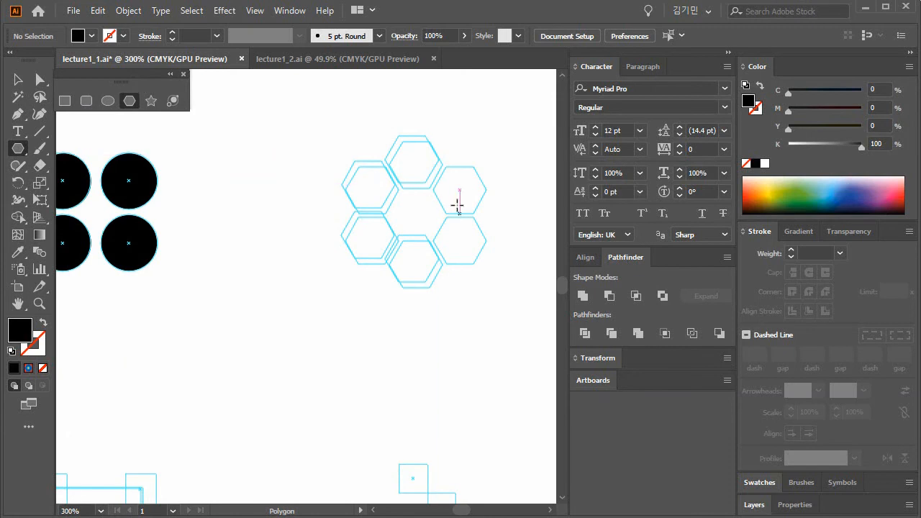
# - Draw a hexagon over the upper-right hexagon guide and give it no fill and a 0.25 pt black stroke
pyautogui.moveTo(439, 125)
pyautogui.mouseDown()
pyautogui.moveTo(468, 147)
pyautogui.moveTo(459, 141)
pyautogui.moveTo(483, 206)
pyautogui.mouseUp()
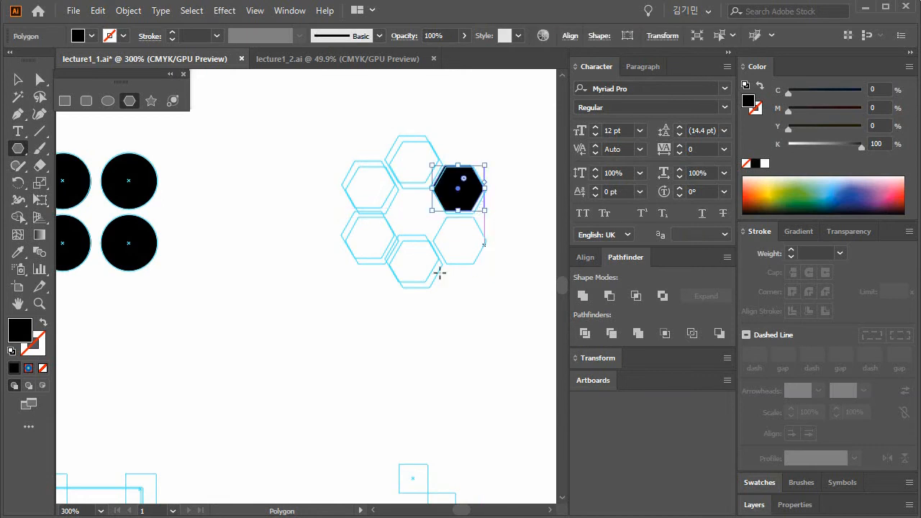
pyautogui.click(44, 327)
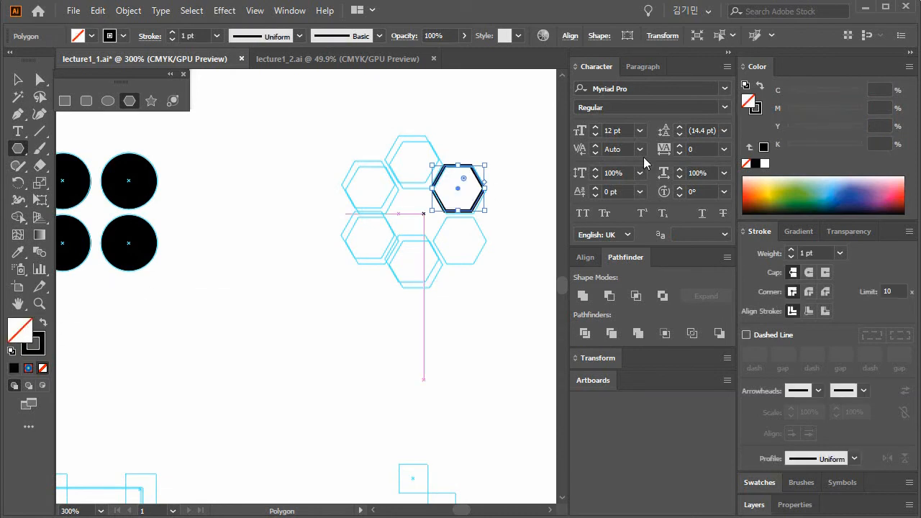
pyautogui.click(839, 253)
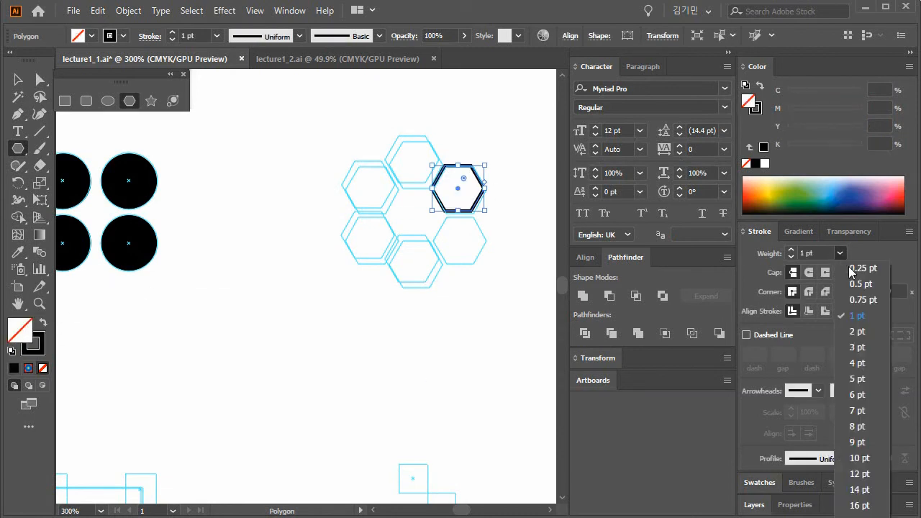
pyautogui.click(863, 268)
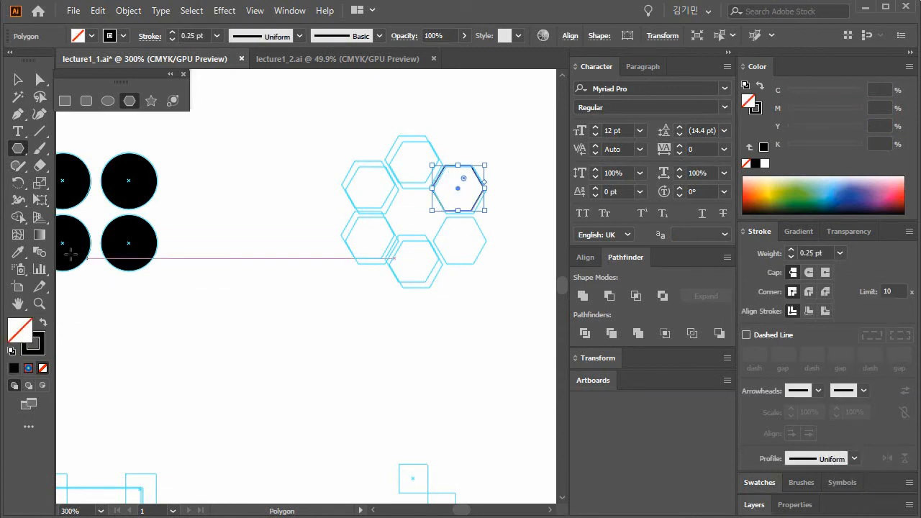
# - Move the black hexagon slightly so it lines up with the upper-right hexagon guide
pyautogui.click(40, 302)
pyautogui.click(466, 246)
pyautogui.moveTo(290, 272); pyautogui.dragTo(382, 316)
pyautogui.click(20, 79)
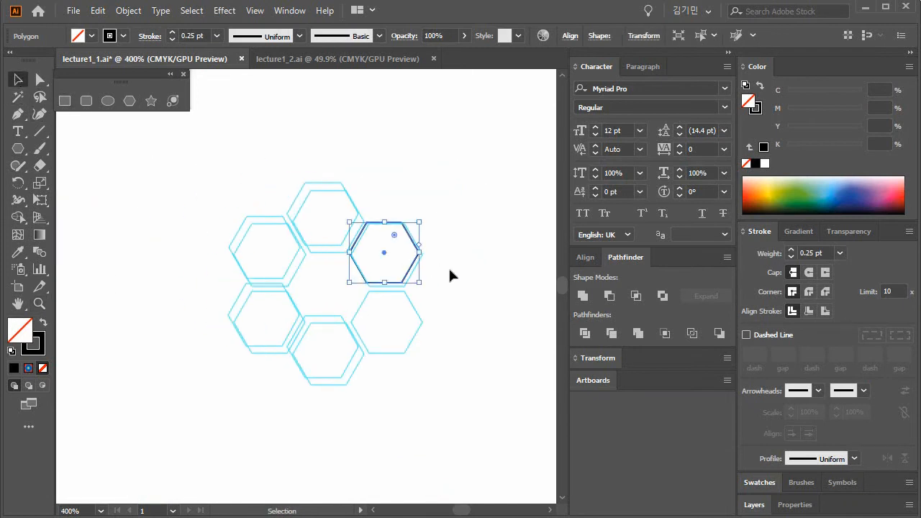
pyautogui.click(435, 269)
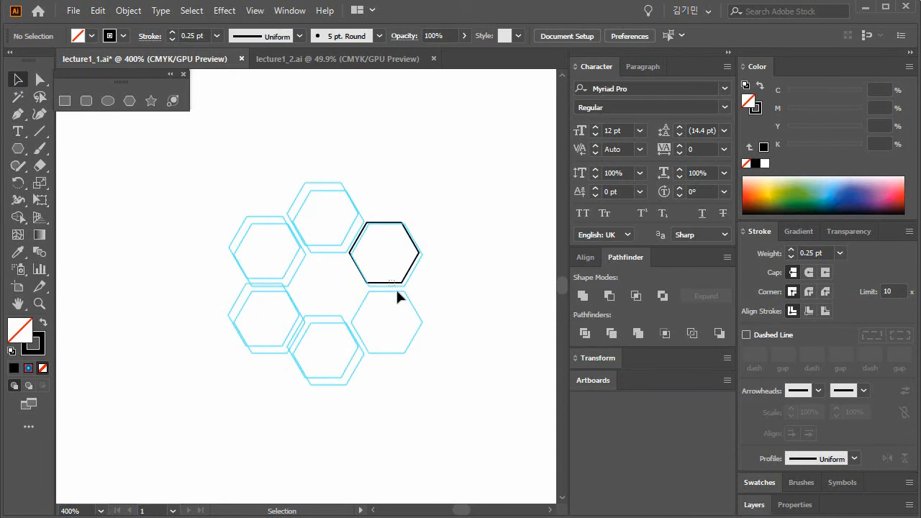
pyautogui.click(392, 283)
pyautogui.moveTo(386, 255); pyautogui.dragTo(390, 250)
pyautogui.click(462, 294)
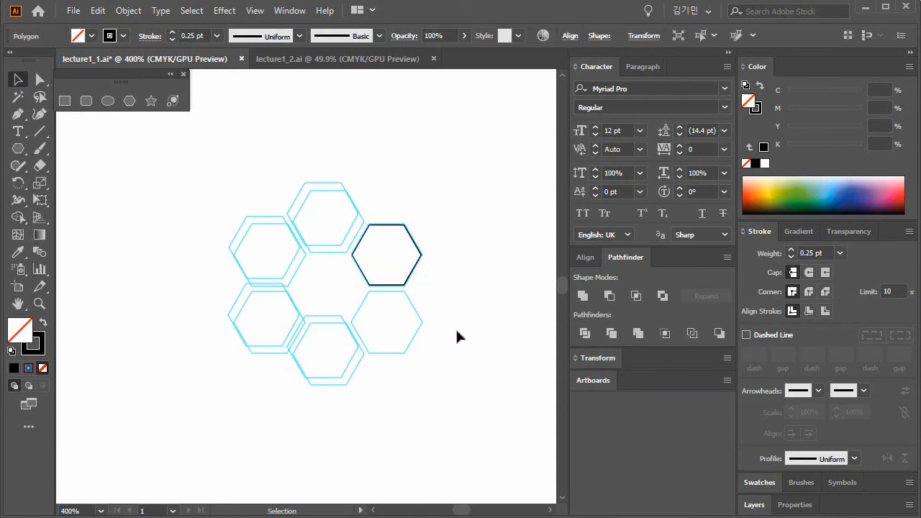
pyautogui.moveTo(446, 334); pyautogui.dragTo(470, 319)
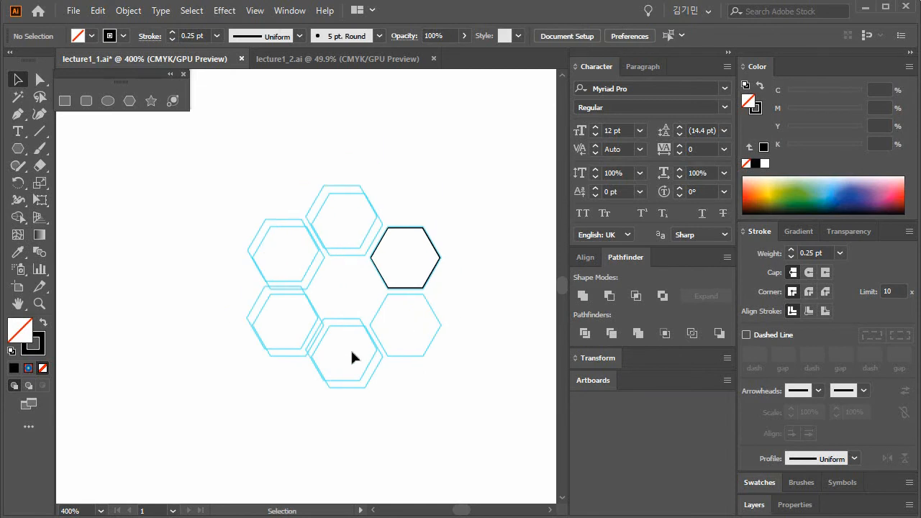
# - Draw an unfilled circle from the centre of the hexagon ring, crossing the hexagon guides, and deselect it
pyautogui.click(108, 101)
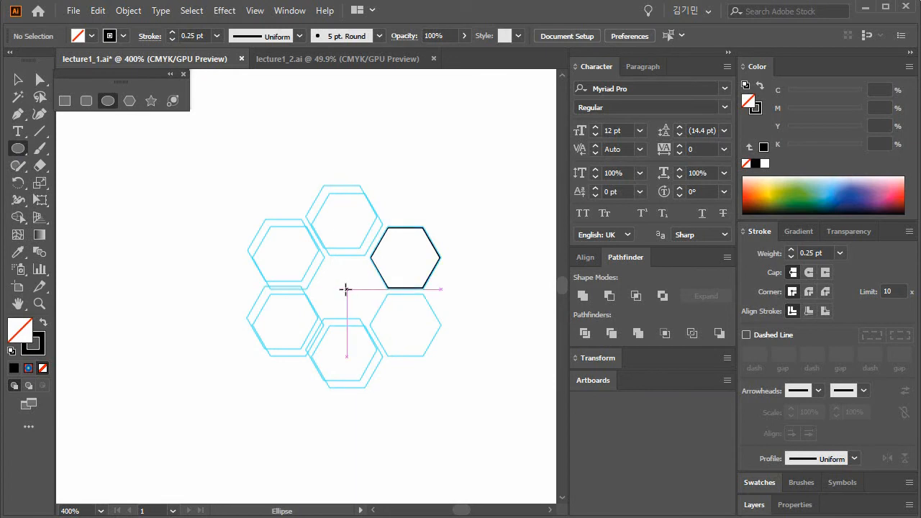
pyautogui.moveTo(348, 289); pyautogui.dragTo(417, 364)
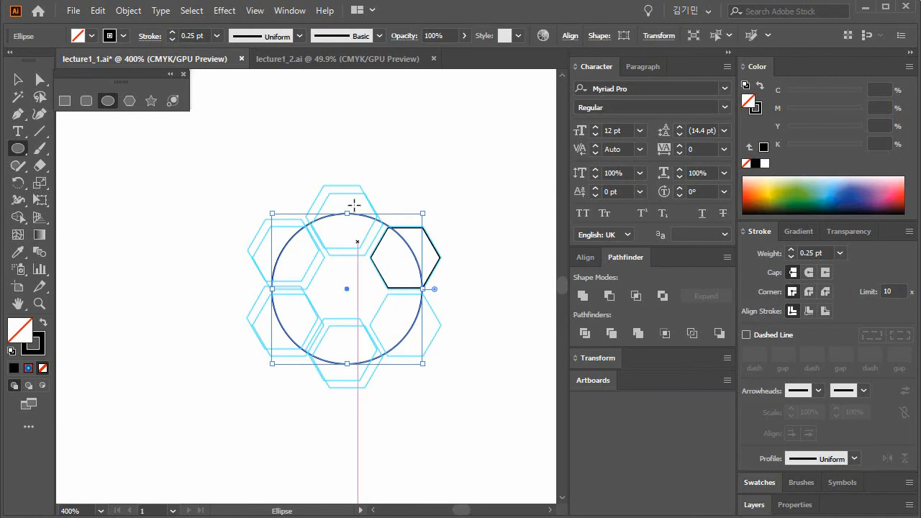
pyautogui.click(18, 80)
pyautogui.click(133, 231)
# - Add a text object above the hexagon ring reading "Ctrl + ;" and deselect it
pyautogui.click(18, 131)
pyautogui.click(353, 126)
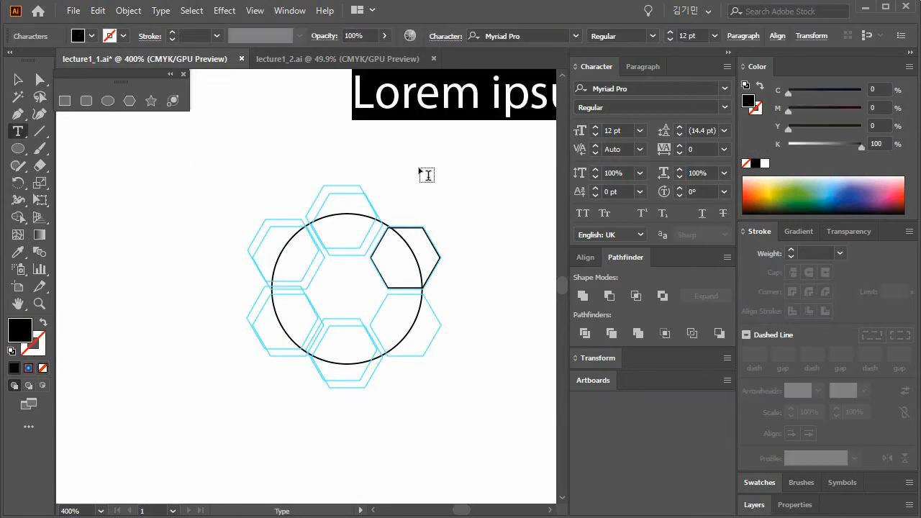
pyautogui.click(18, 80)
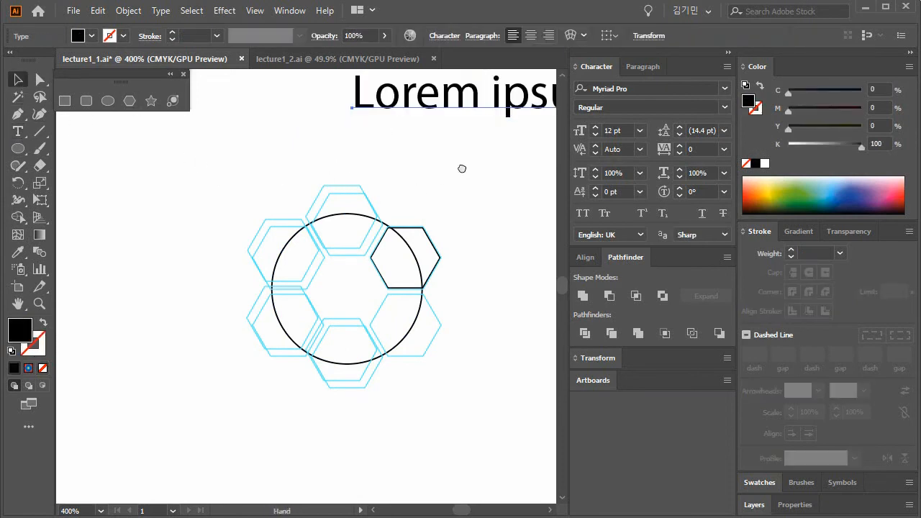
pyautogui.moveTo(472, 167); pyautogui.dragTo(353, 260)
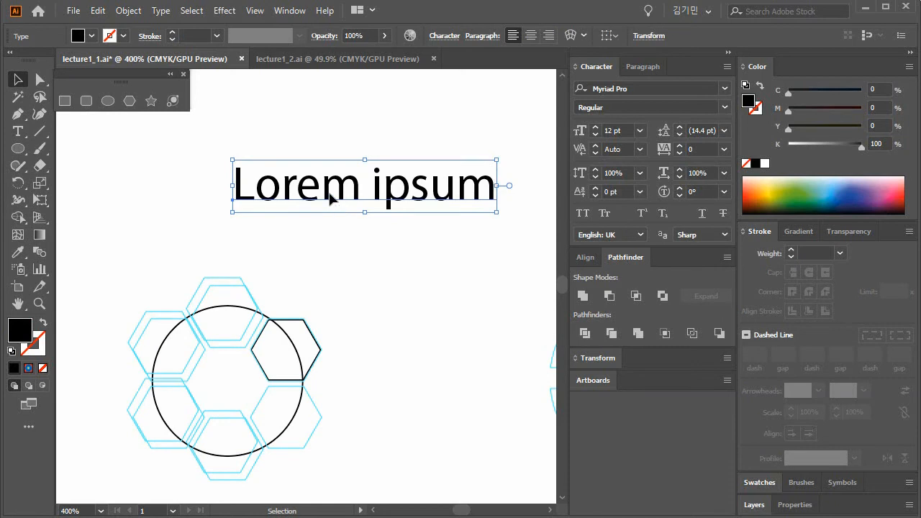
pyautogui.doubleClick(330, 197)
pyautogui.hotkey('ctrl', 'a')
pyautogui.write('C')
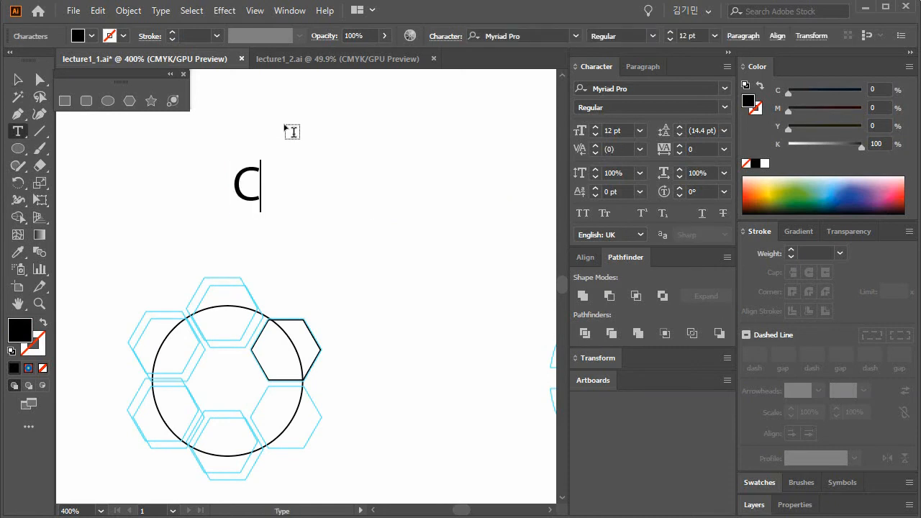
pyautogui.write('trl + ;')
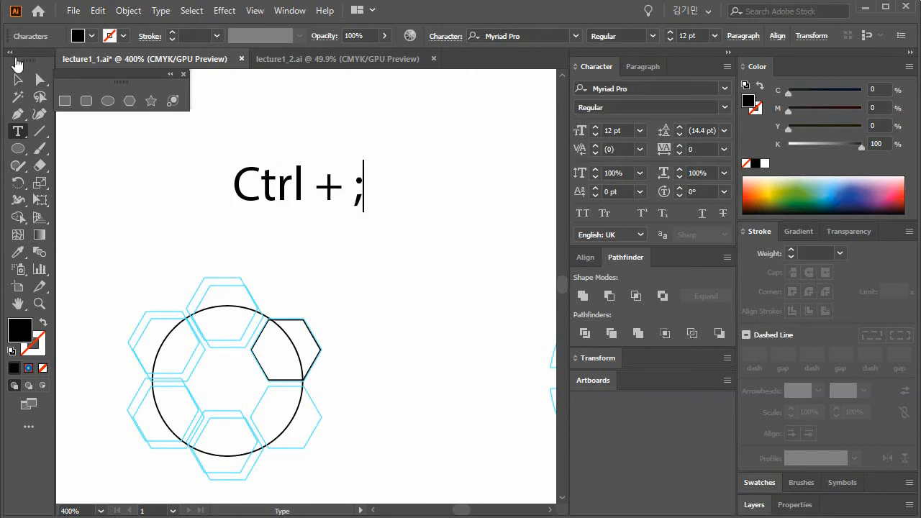
pyautogui.click(18, 79)
pyautogui.click(341, 255)
# - Toggle the guides' visibility off and on several times, leaving them shown
pyautogui.moveTo(386, 292); pyautogui.dragTo(431, 274)
pyautogui.hotkey('ctrl', ';')
pyautogui.hotkey('ctrl', ';')
pyautogui.hotkey('ctrl', ';')
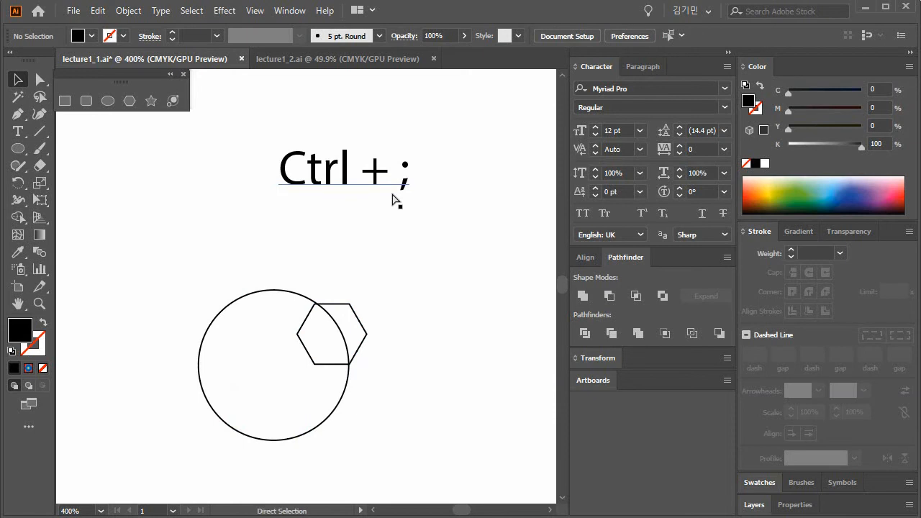
pyautogui.hotkey('ctrl', ';')
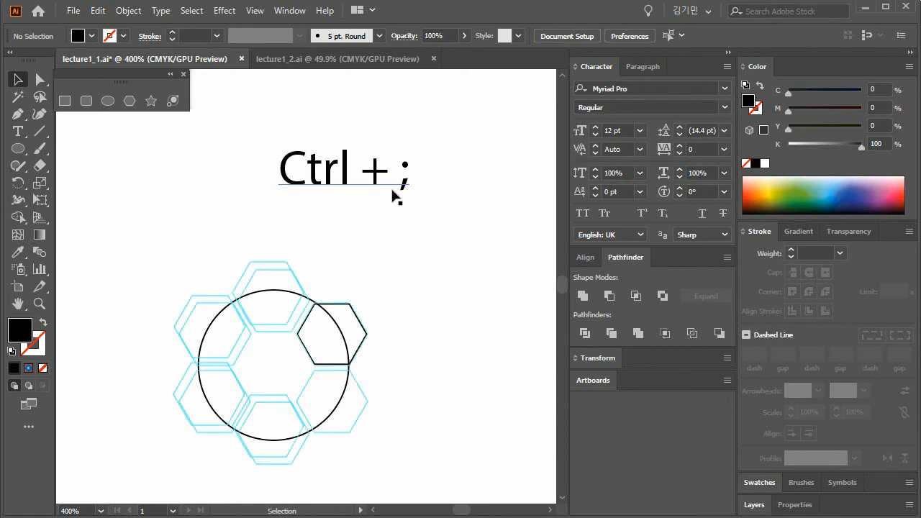
# - Add a second line reading "Ctrl + Y" to the text and move the text object up and to the right
pyautogui.doubleClick(403, 186)
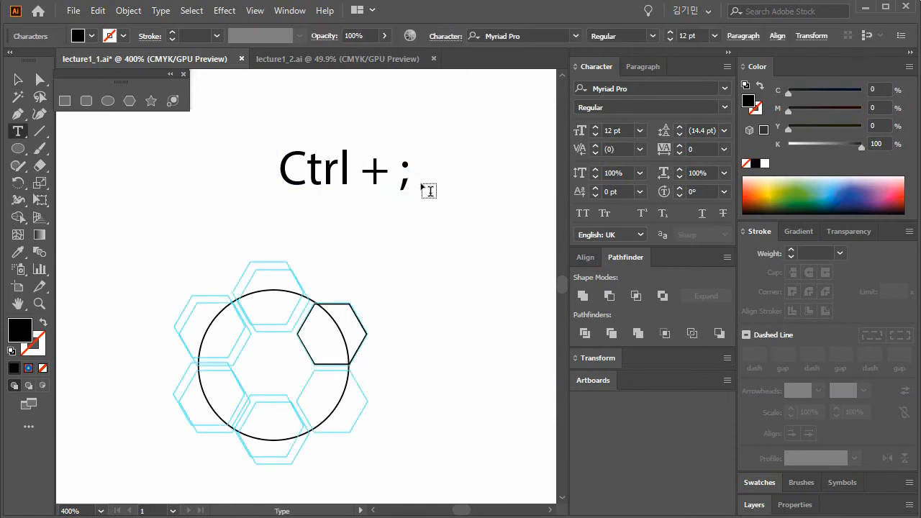
pyautogui.click(407, 167)
pyautogui.write('C')
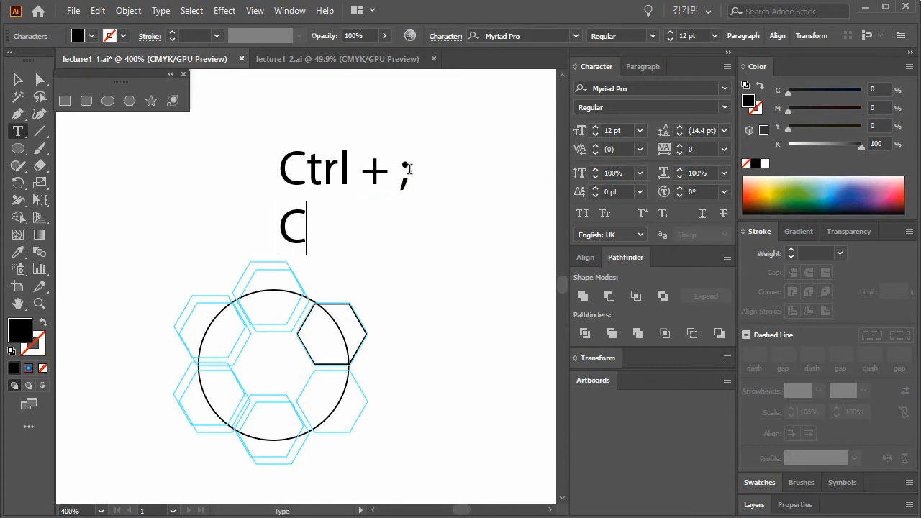
pyautogui.write('trl + Y')
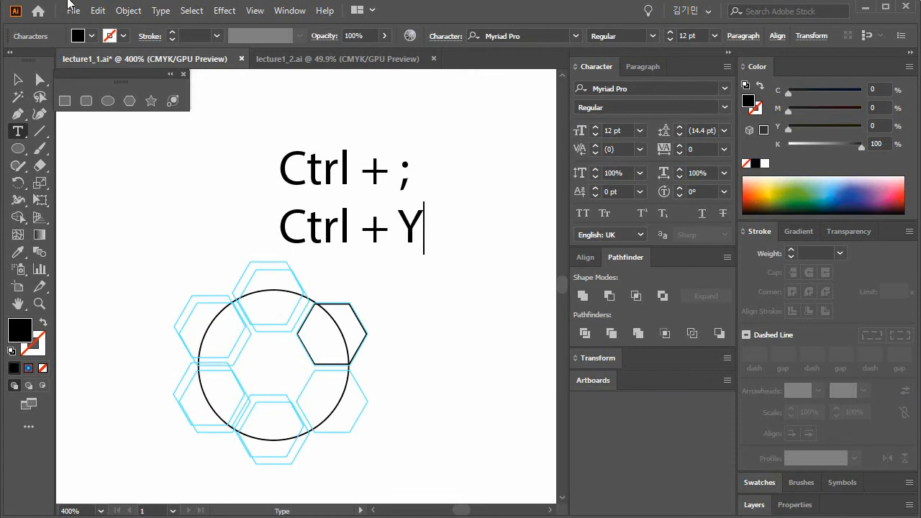
pyautogui.click(18, 79)
pyautogui.moveTo(333, 178); pyautogui.dragTo(410, 143)
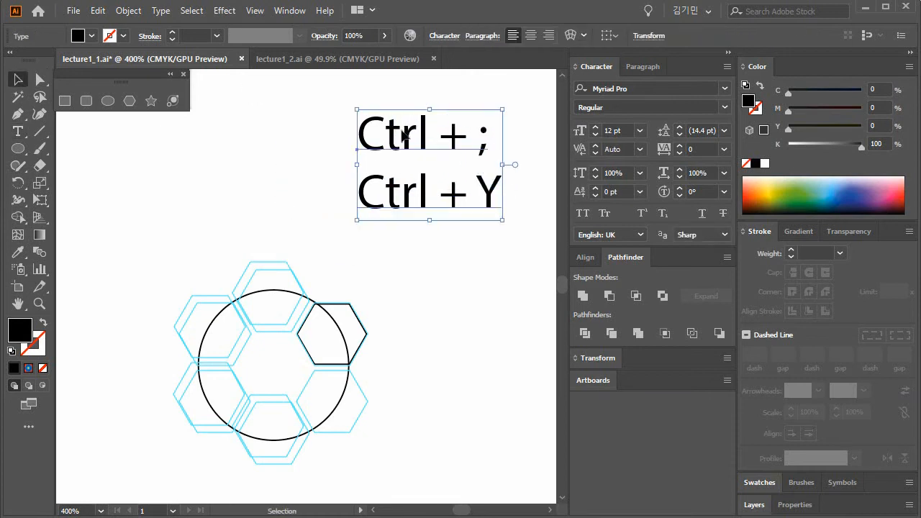
# - Change the capital Y in the text's second line to a lowercase y and deselect the text
pyautogui.doubleClick(495, 199)
pyautogui.hotkey('shift', 'Left')
pyautogui.write('y')
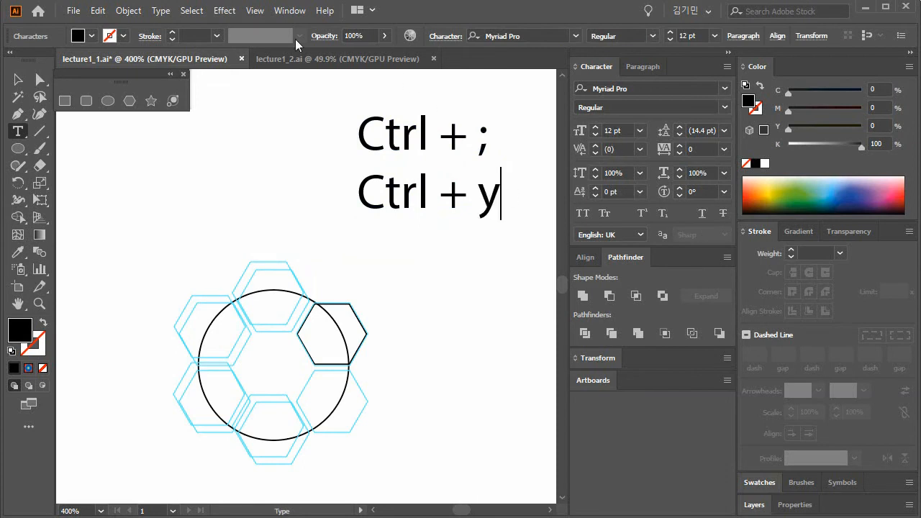
pyautogui.click(18, 79)
pyautogui.click(454, 326)
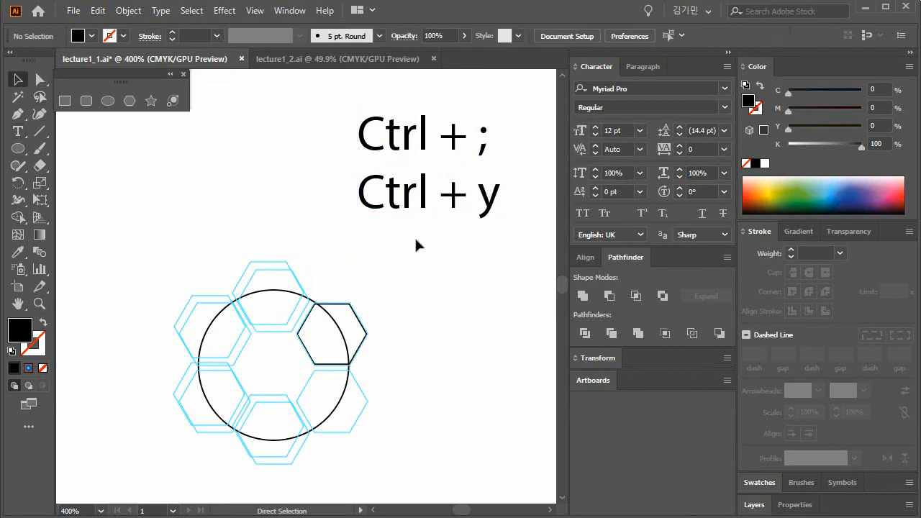
# - Switch the artwork to Outline view and hide the guides, leaving the circle and the hexagon for close inspection
pyautogui.hotkey('ctrl', 'y')
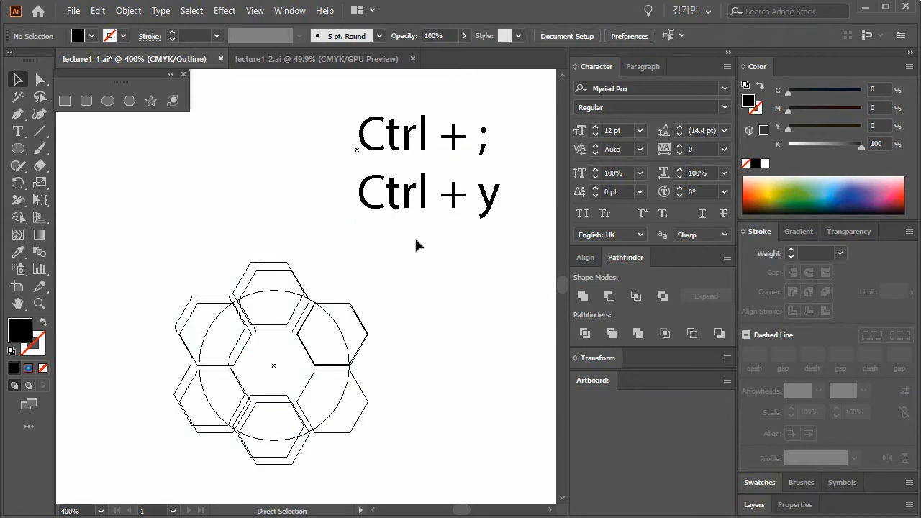
pyautogui.hotkey('ctrl', 'z')
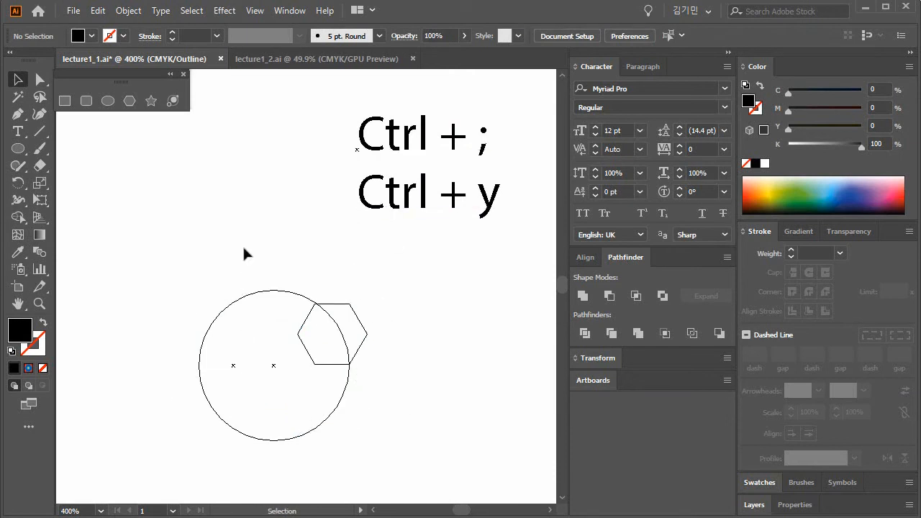
pyautogui.click(40, 304)
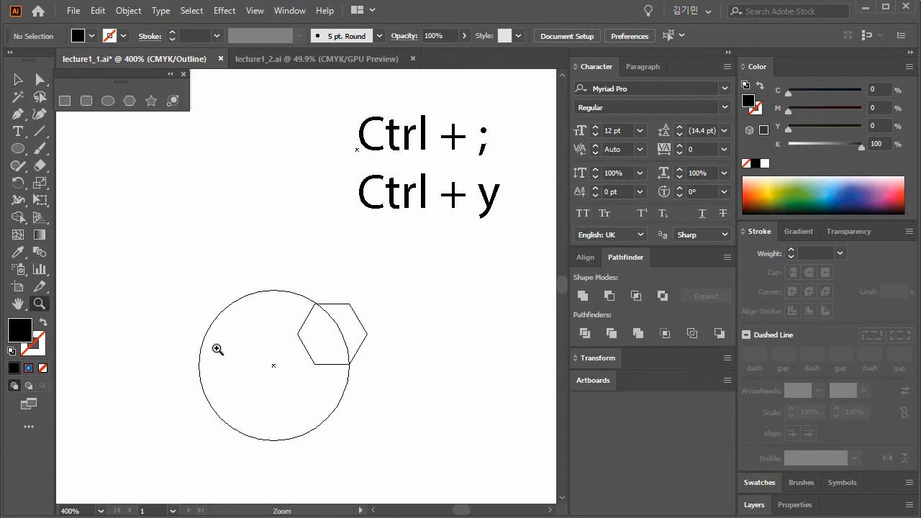
pyautogui.click(371, 382)
pyautogui.click(293, 278)
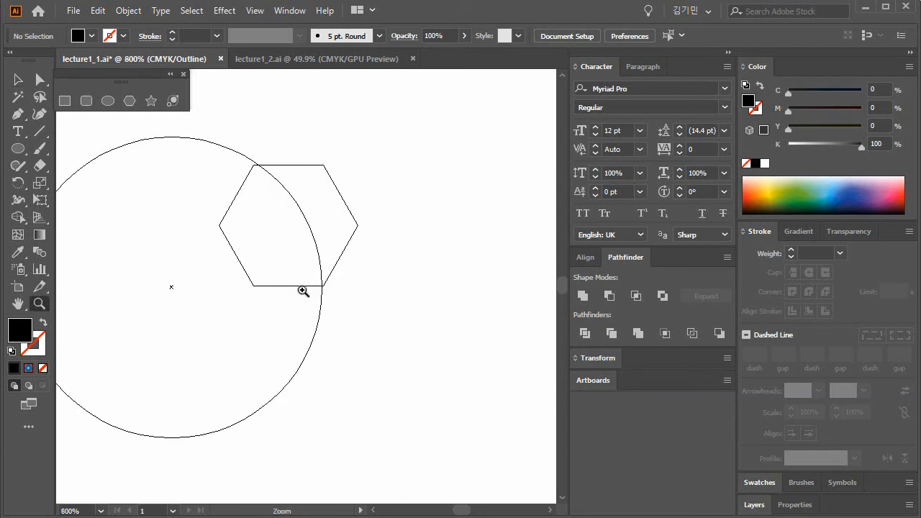
pyautogui.click(281, 291)
pyautogui.moveTo(281, 291); pyautogui.dragTo(372, 352)
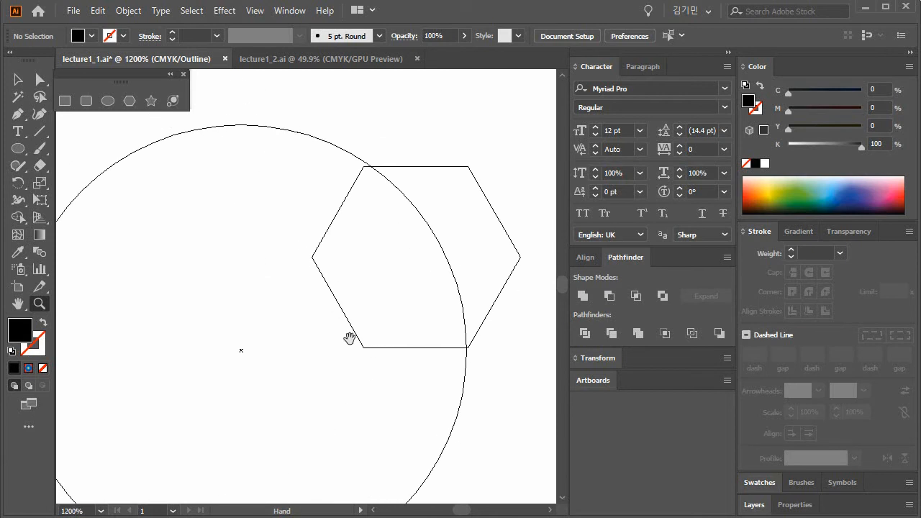
pyautogui.click(18, 79)
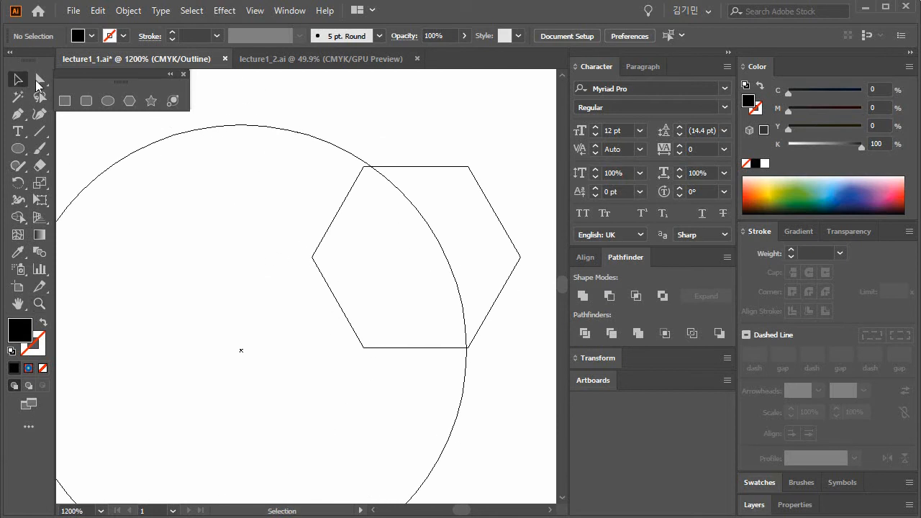
# - Reposition the hexagon in small moves by its edges in Outline view, and deselect it
pyautogui.click(482, 196)
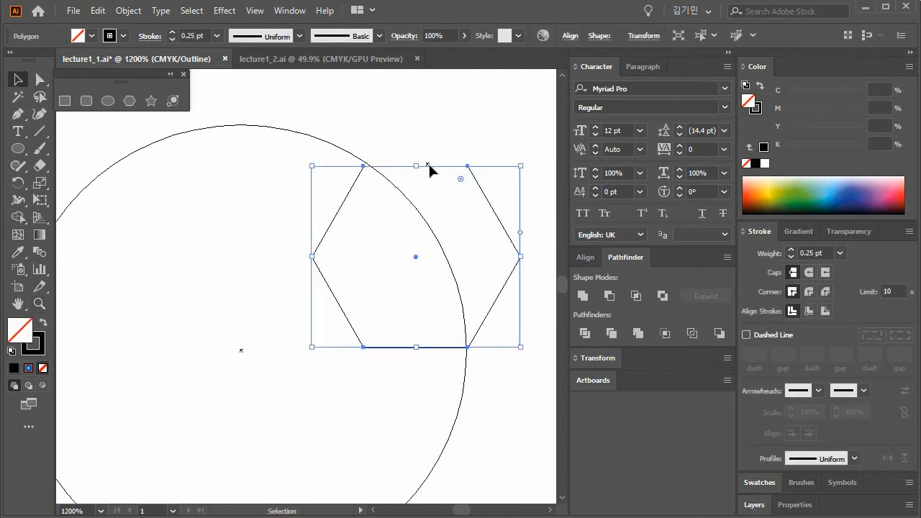
pyautogui.moveTo(430, 166); pyautogui.dragTo(437, 171)
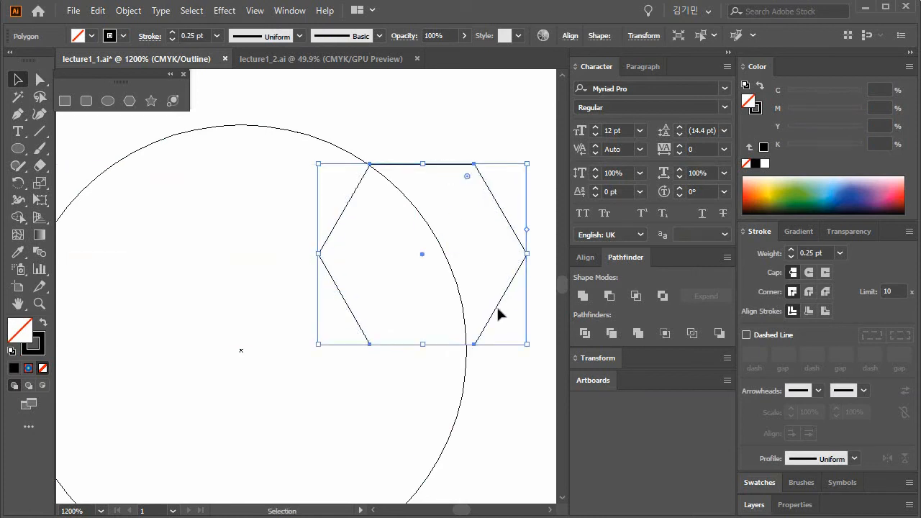
pyautogui.moveTo(495, 309); pyautogui.dragTo(493, 315)
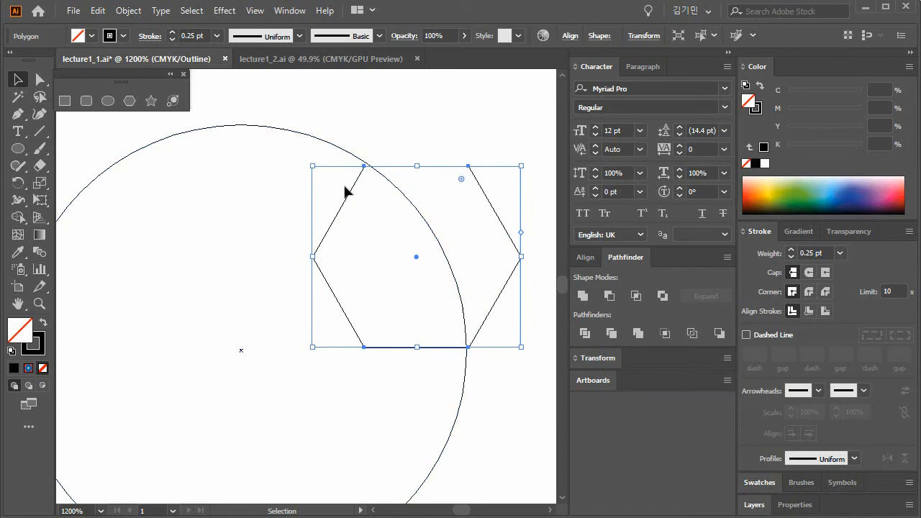
pyautogui.moveTo(335, 219); pyautogui.dragTo(335, 218)
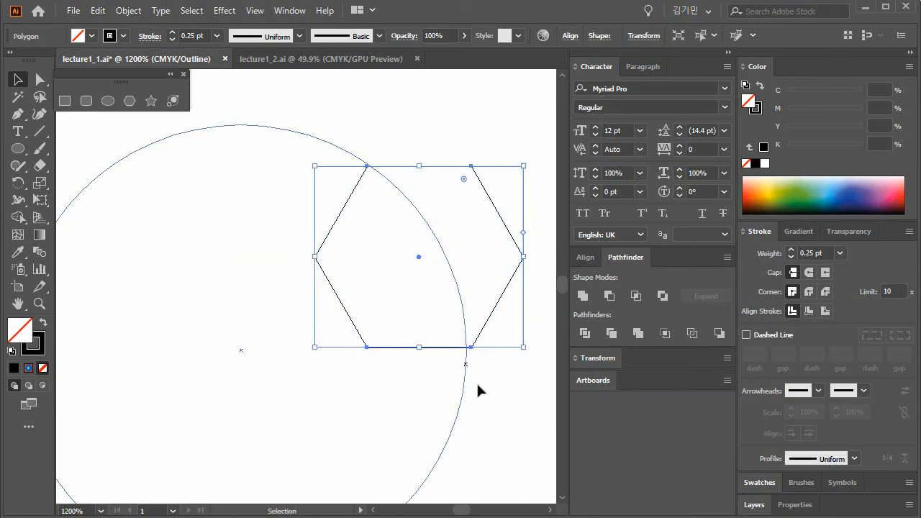
pyautogui.click(500, 407)
pyautogui.moveTo(368, 373); pyautogui.dragTo(406, 297)
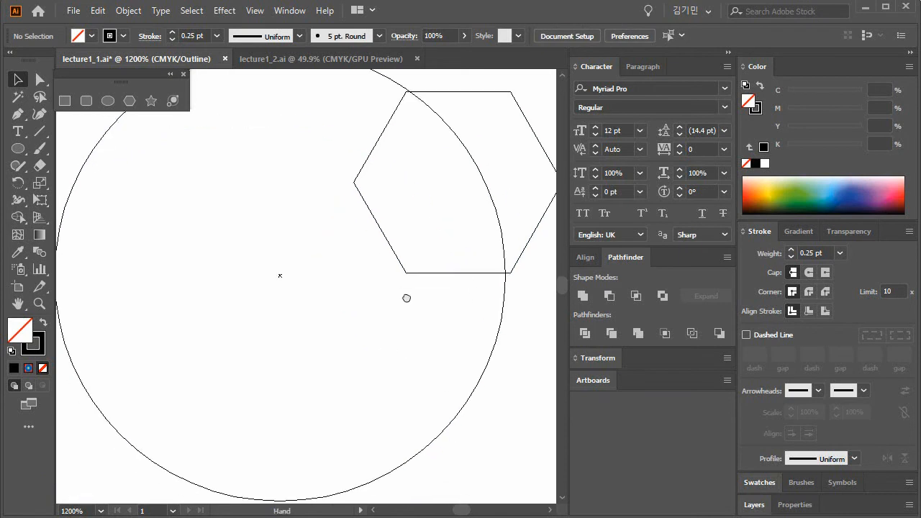
# - Show the guides again and move the hexagon slightly left to centre it on the upper-right hexagon guide
pyautogui.click(454, 273)
pyautogui.hotkey('ctrl', '-')
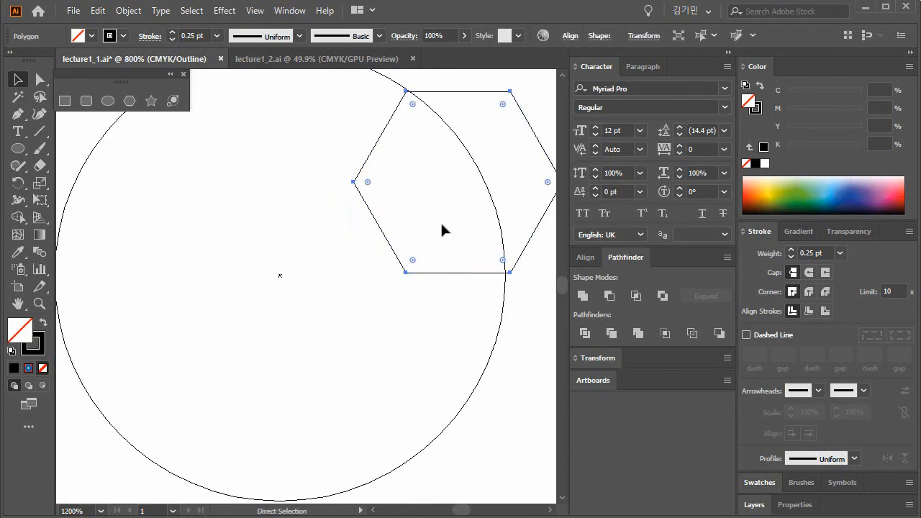
pyautogui.press('v')
pyautogui.moveTo(441, 222); pyautogui.dragTo(461, 205)
pyautogui.press('space')
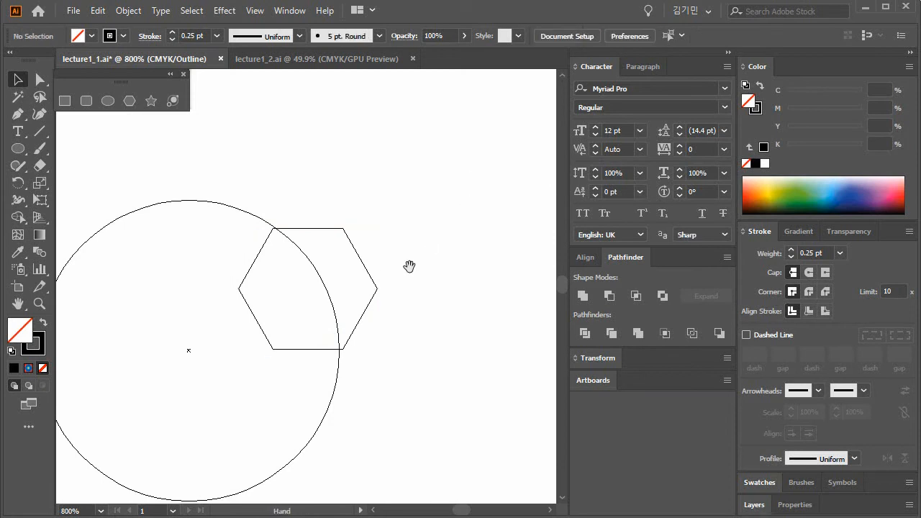
pyautogui.moveTo(411, 298); pyautogui.dragTo(473, 245)
pyautogui.hotkey('ctrl', 'z')
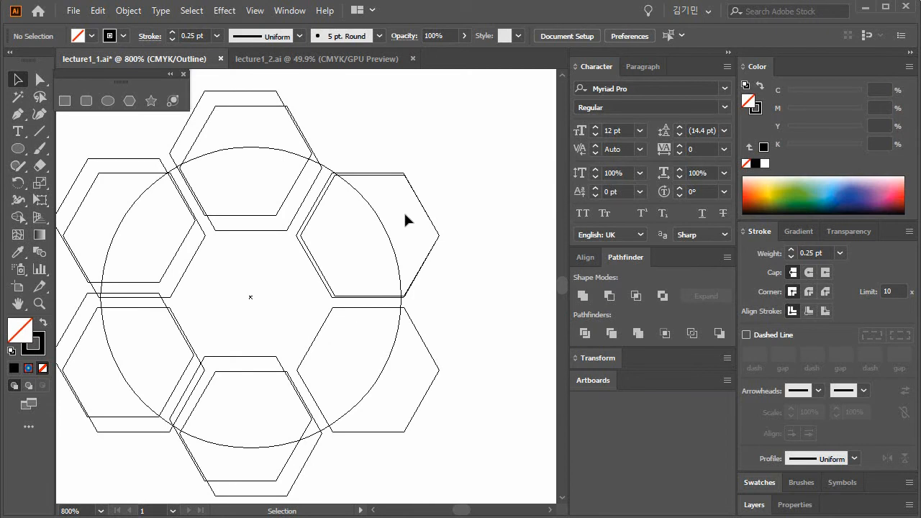
pyautogui.click(317, 209)
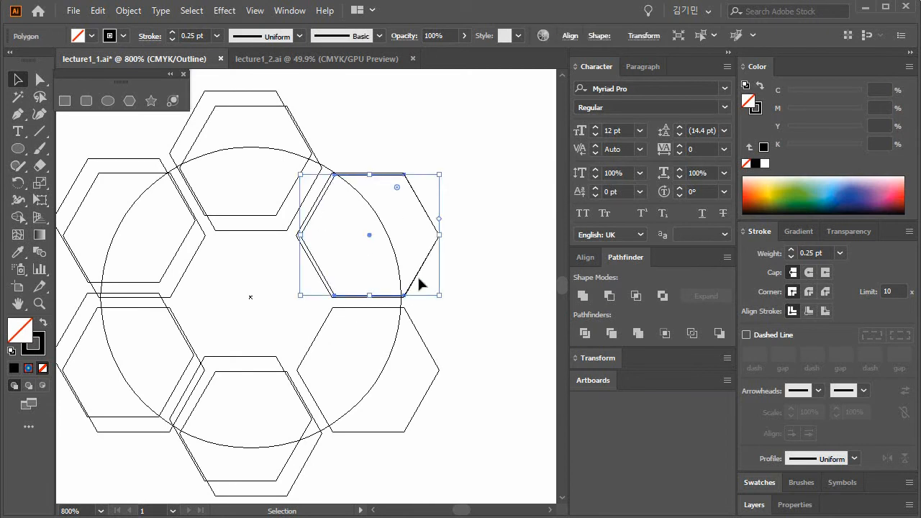
pyautogui.moveTo(414, 280); pyautogui.dragTo(420, 286)
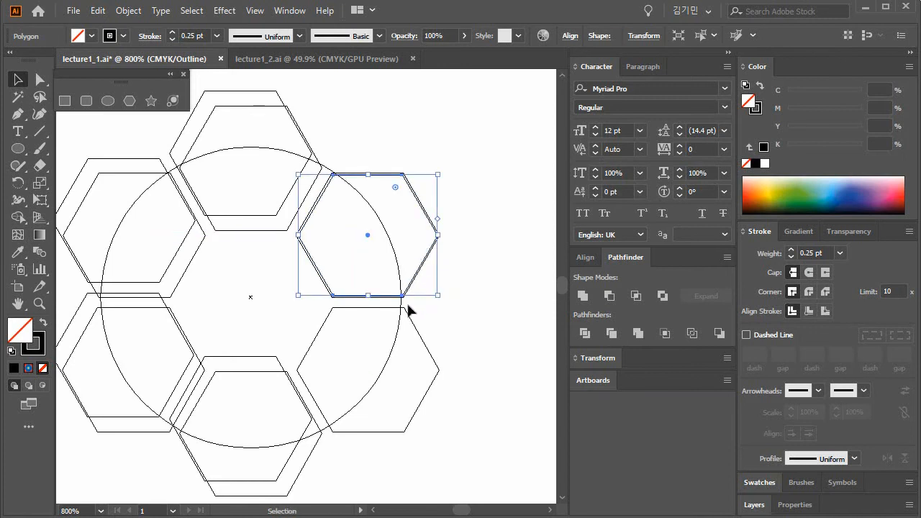
# - Move the hexagon slightly up and enlarge it a little to fit the upper-right hexagon guide, and return to the normal preview
pyautogui.hotkey('ctrl', 'c')
pyautogui.moveTo(368, 238); pyautogui.dragTo(371, 231)
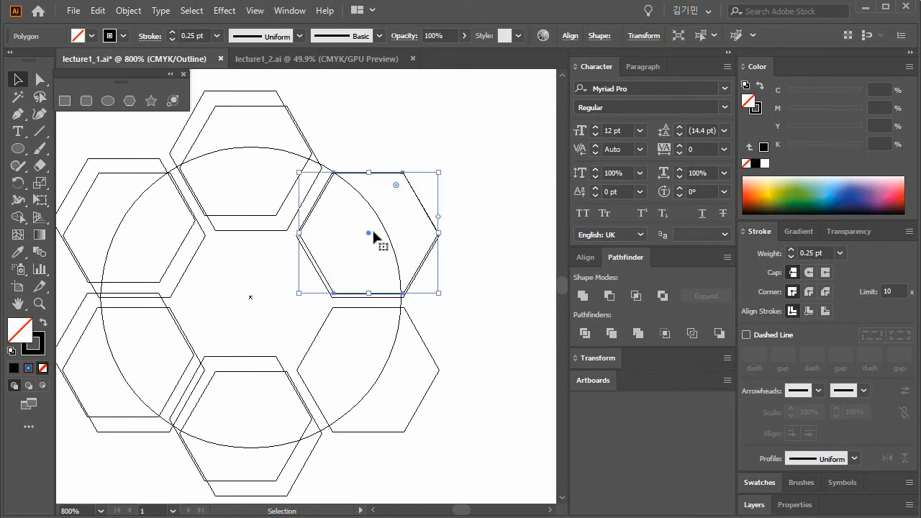
pyautogui.moveTo(441, 298); pyautogui.dragTo(438, 300)
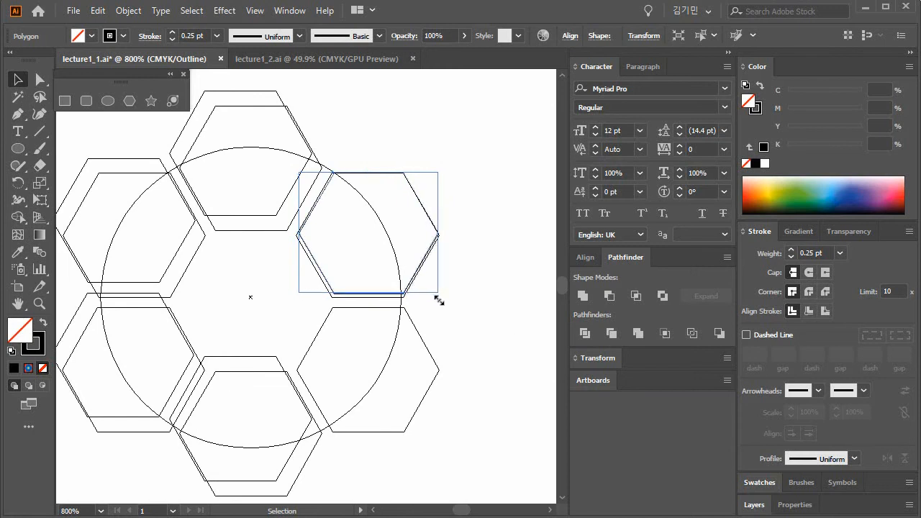
pyautogui.click(446, 332)
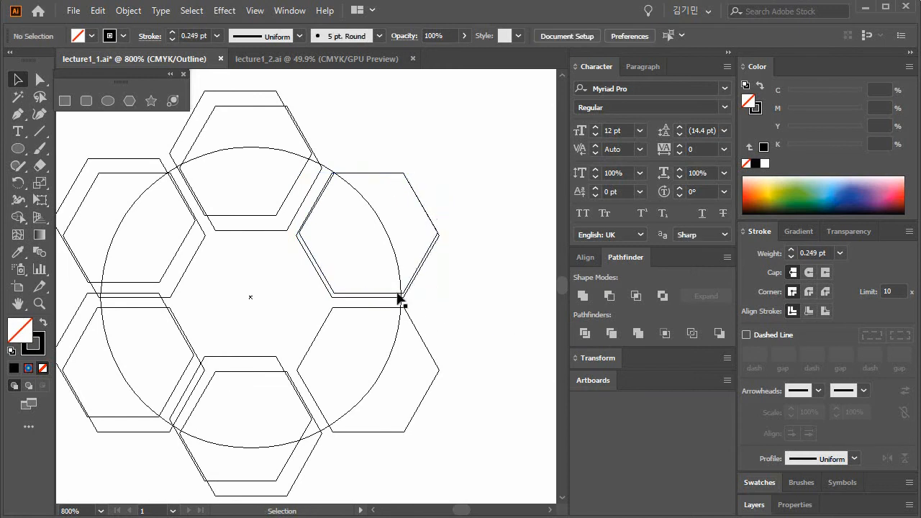
pyautogui.click(401, 296)
pyautogui.moveTo(438, 294); pyautogui.dragTo(442, 303)
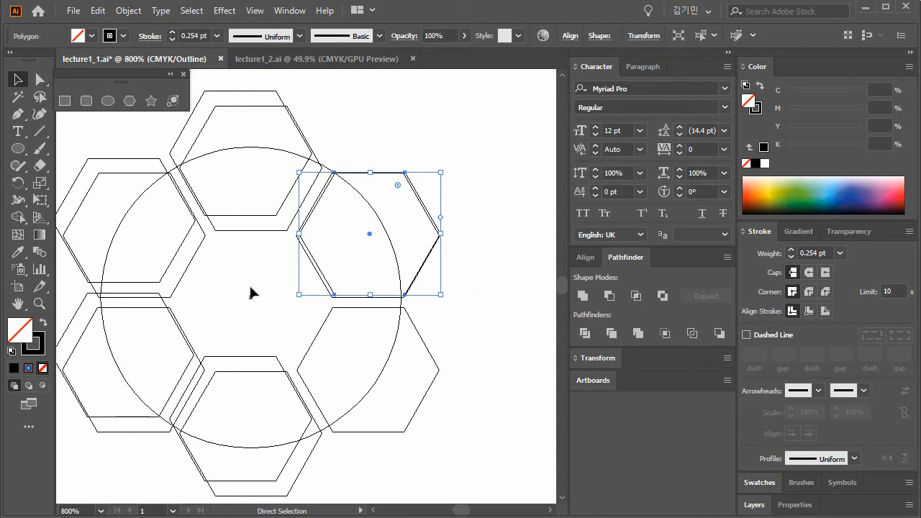
pyautogui.hotkey('ctrl', 'y')
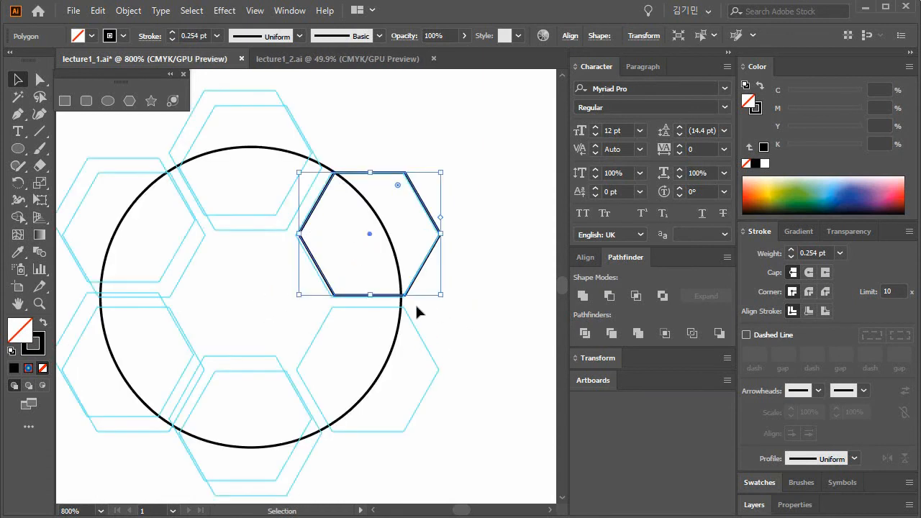
# - Hide the guides and, in Outline view, make a copy of the hexagon rotated 60° about the circle's centre, and return to the preview
pyautogui.click(19, 184)
pyautogui.click(19, 184)
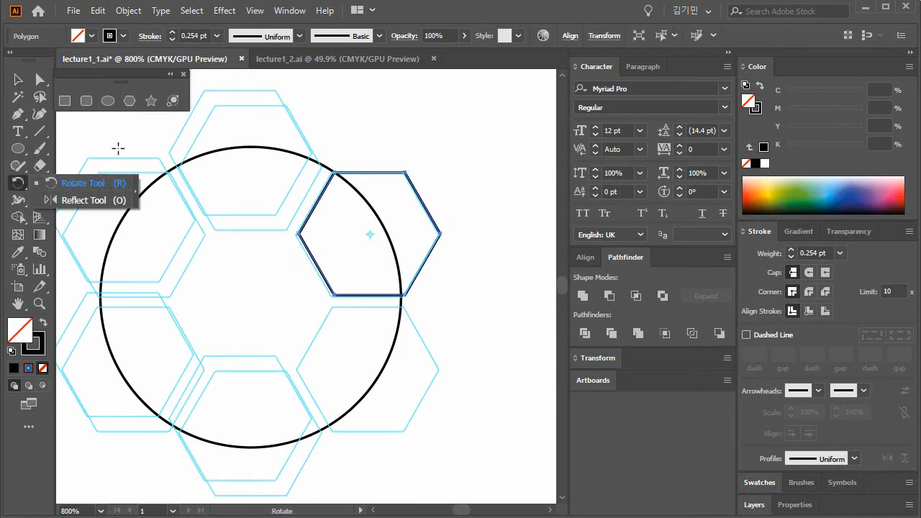
pyautogui.click(102, 186)
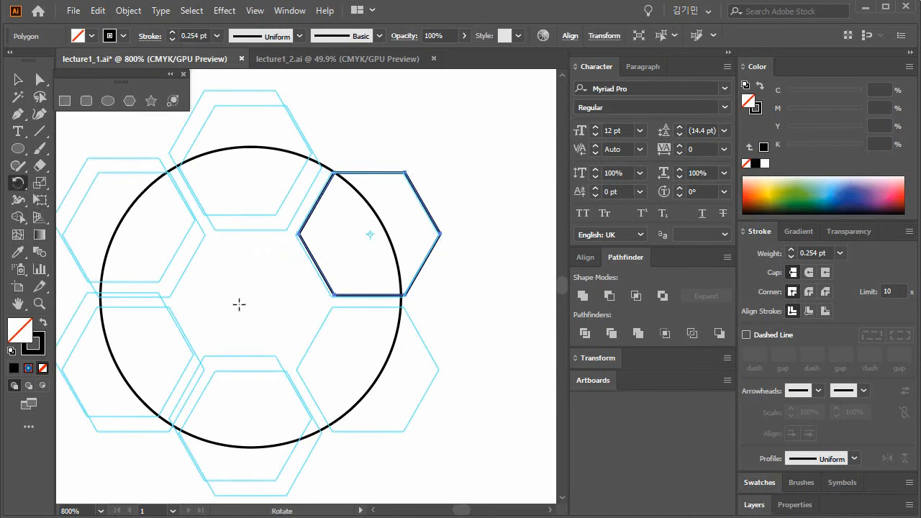
pyautogui.press('v')
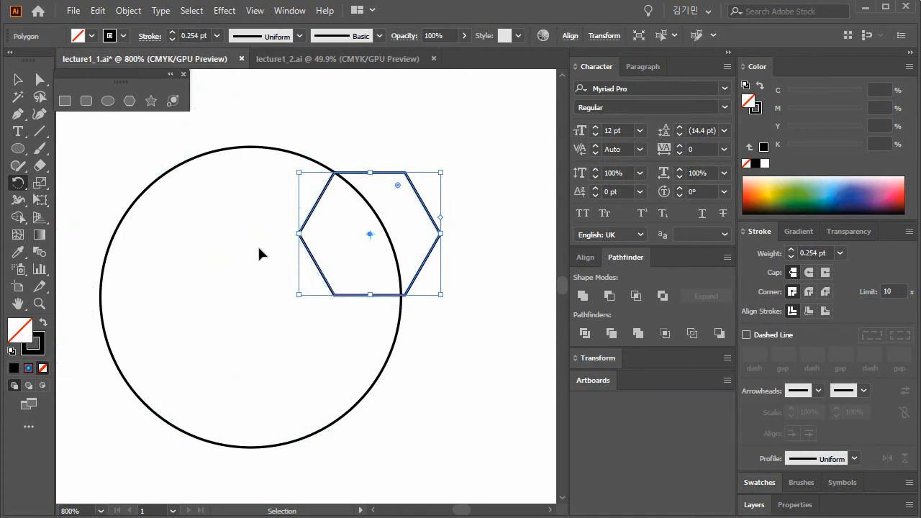
pyautogui.hotkey('ctrl', 'y')
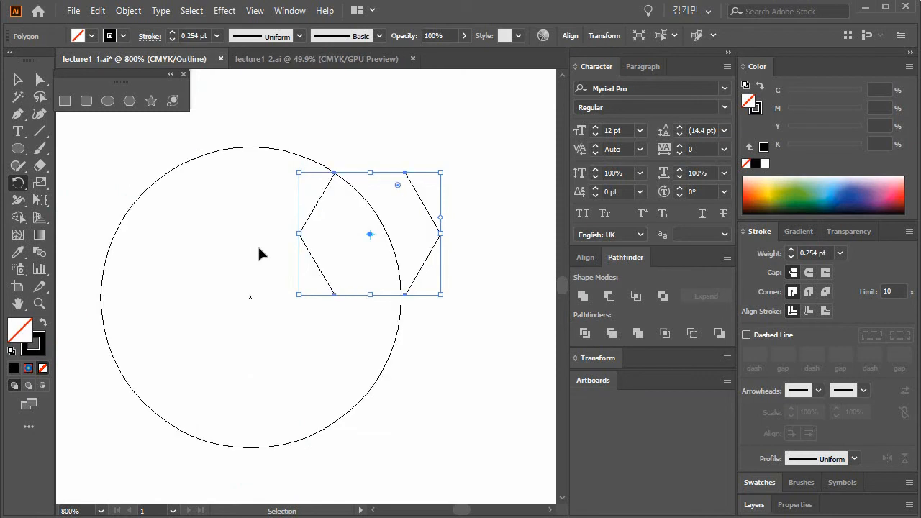
pyautogui.press('r')
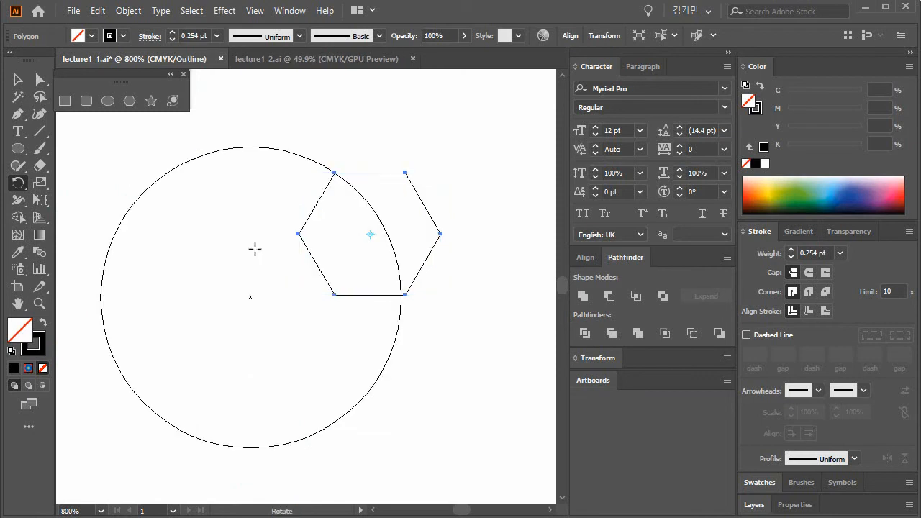
pyautogui.keyDown('alt'); pyautogui.click(249, 297); pyautogui.keyUp('alt')
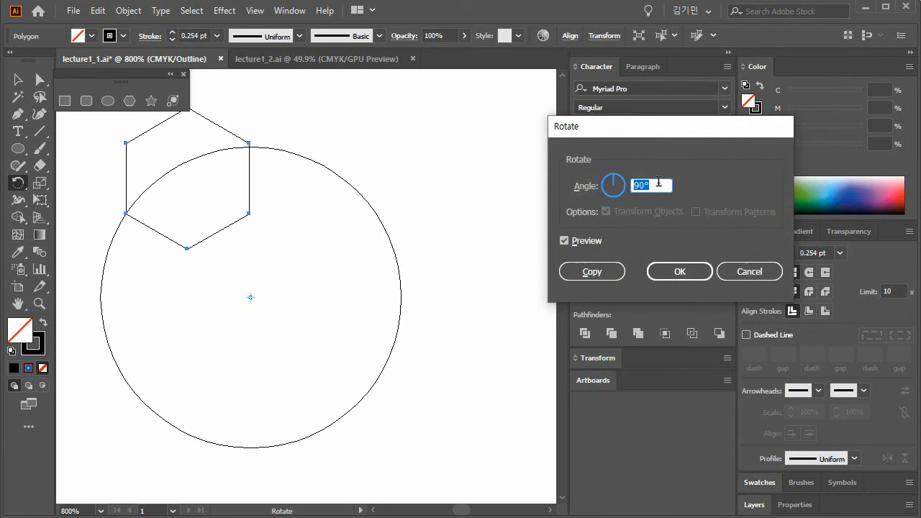
pyautogui.write('60')
pyautogui.click(607, 277)
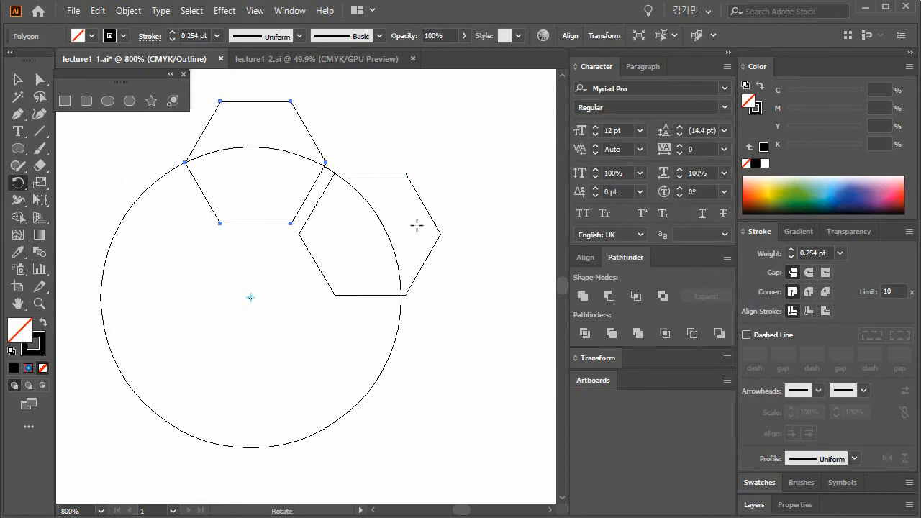
pyautogui.hotkey('ctrl', 'y')
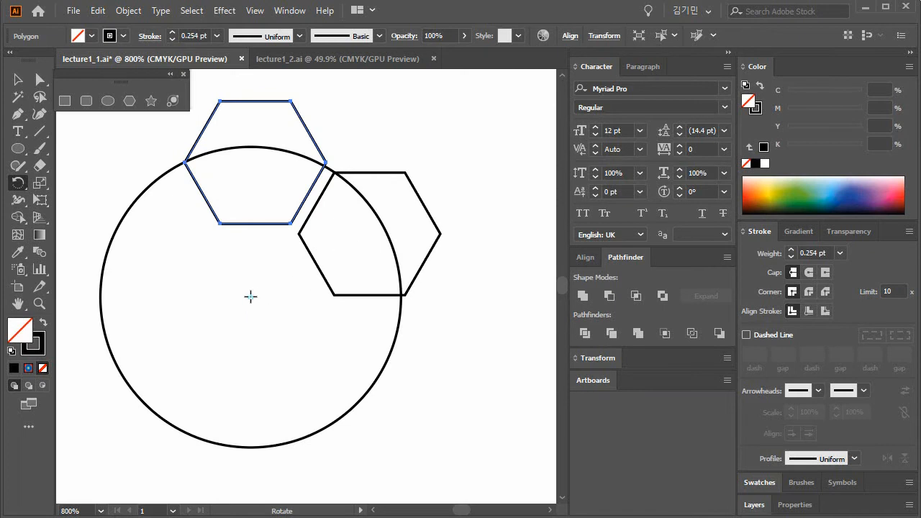
# - Repeat the rotated copy with Transform Again until six hexagons form a full ring around the circle
pyautogui.press('v')
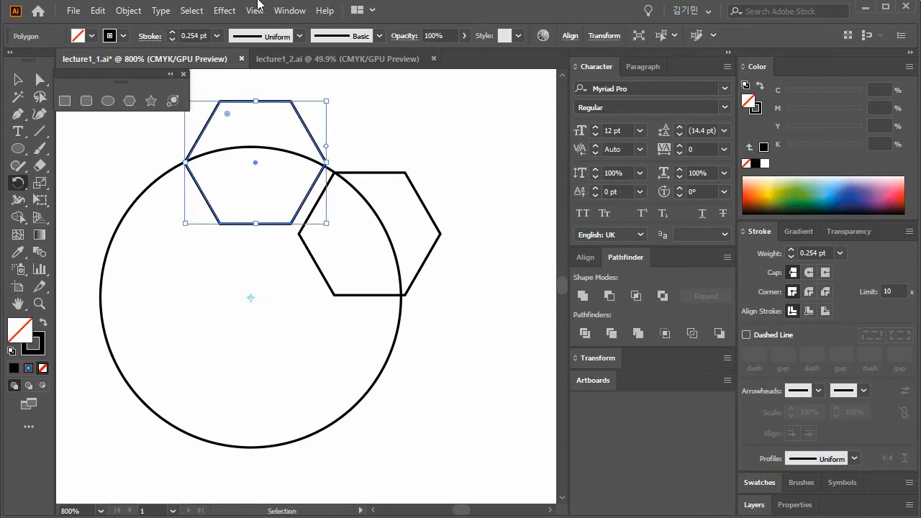
pyautogui.click(126, 12)
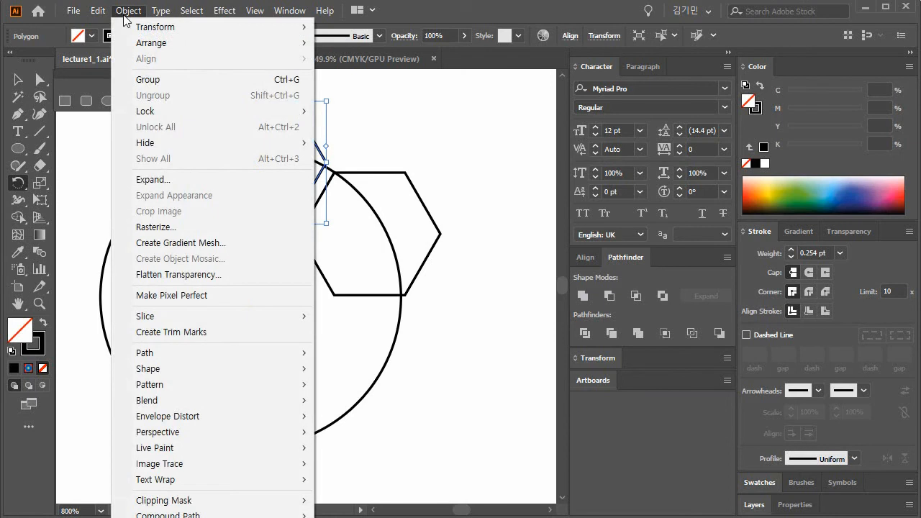
pyautogui.moveTo(135, 29)
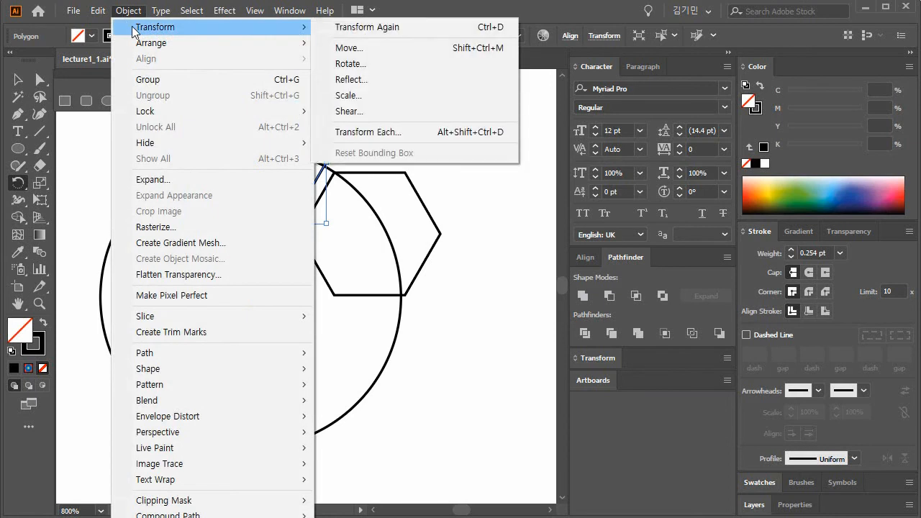
pyautogui.click(412, 27)
pyautogui.hotkey('ctrl', 'd')
pyautogui.press('r')
pyautogui.press('v')
pyautogui.hotkey('ctrl', 'd')
pyautogui.hotkey('ctrl', 'd')
pyautogui.hotkey('ctrl', 'd')
pyautogui.press('r')
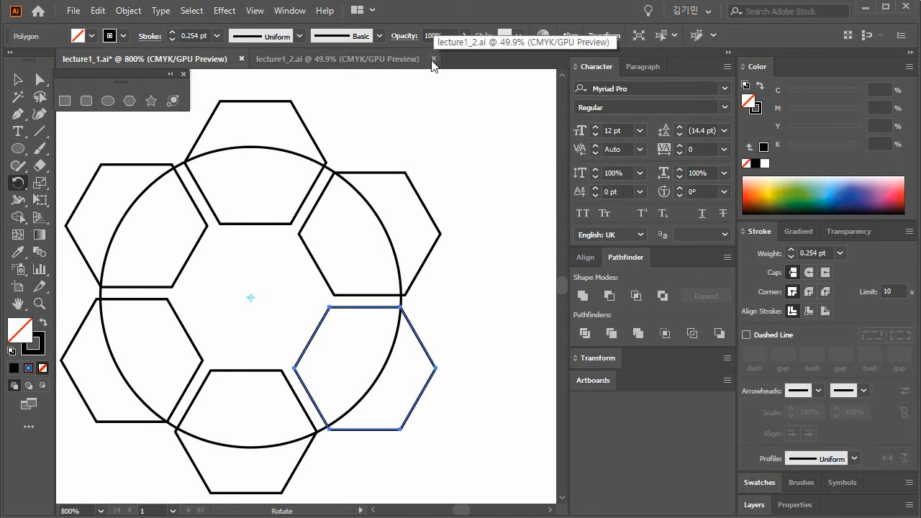
# - Delete the large circle, leaving only the ring of hexagons
pyautogui.click(18, 80)
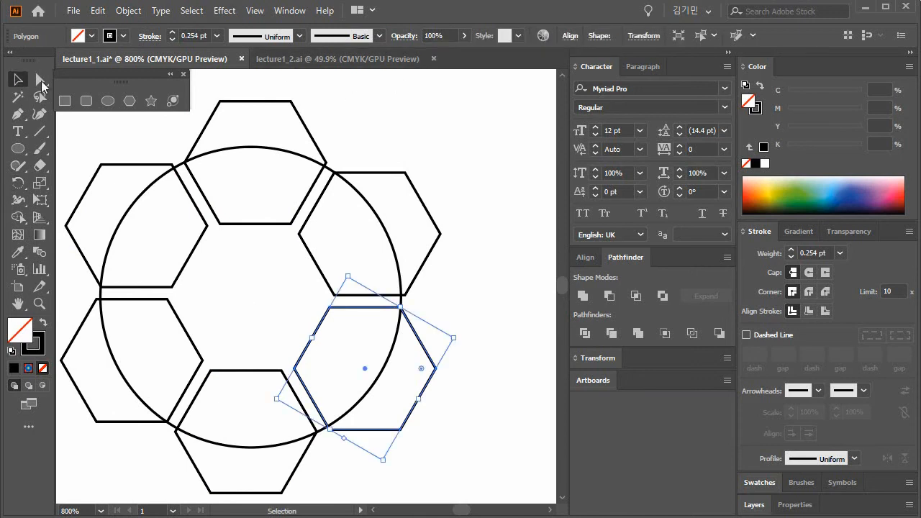
pyautogui.click(355, 188)
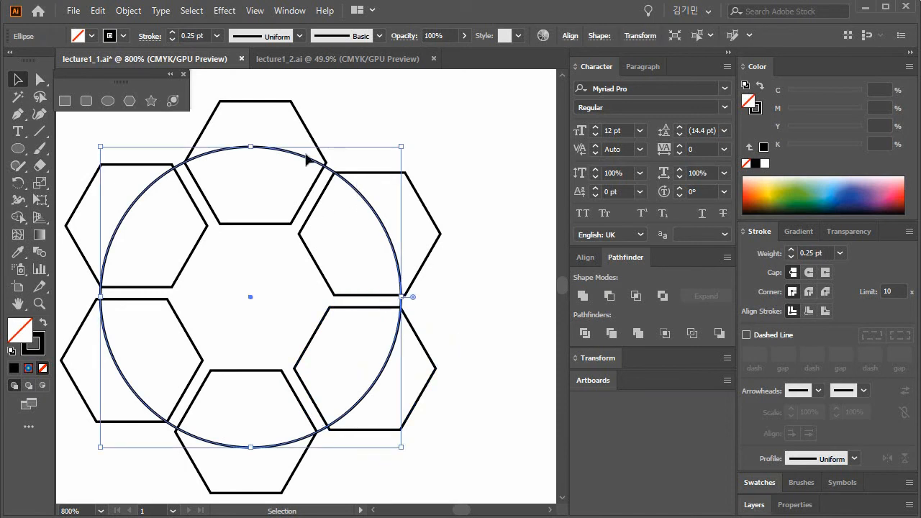
pyautogui.press('Delete')
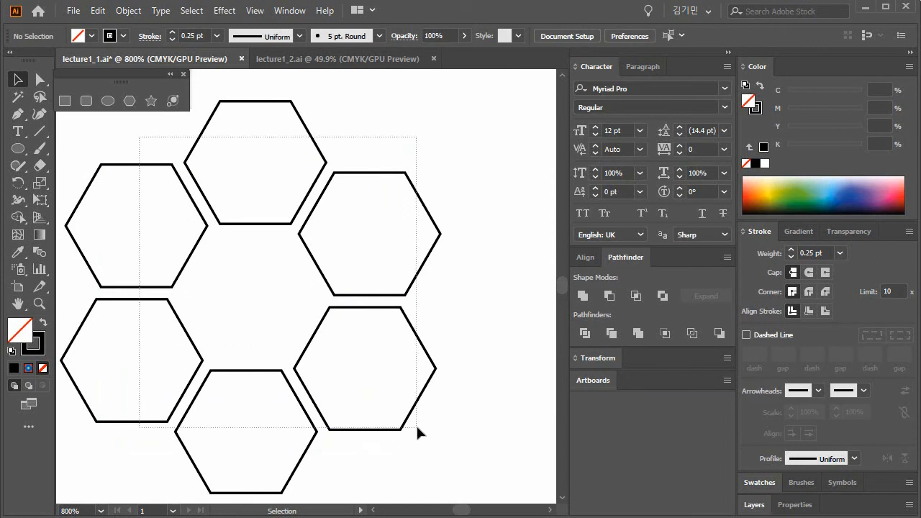
# - Fill all six hexagons with the 30% black grey swatch and remove their stroke
pyautogui.hotkey('ctrl', 'a')
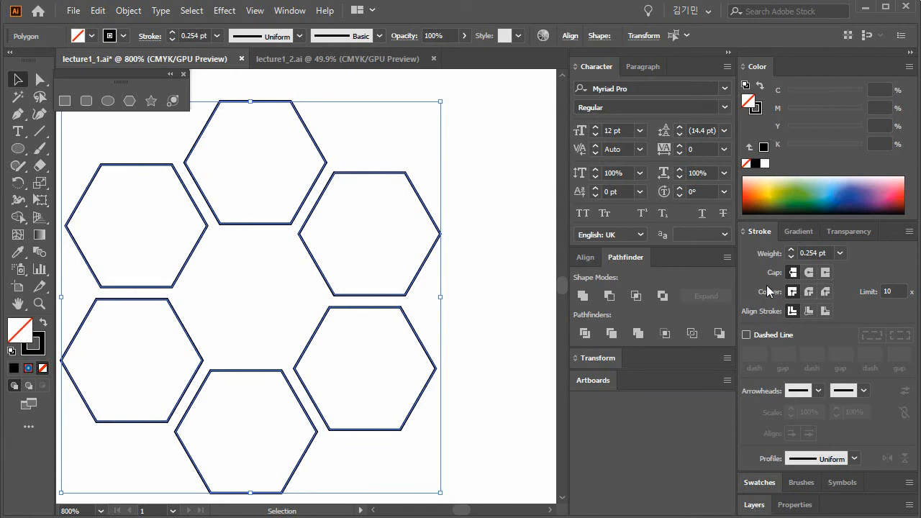
pyautogui.click(758, 482)
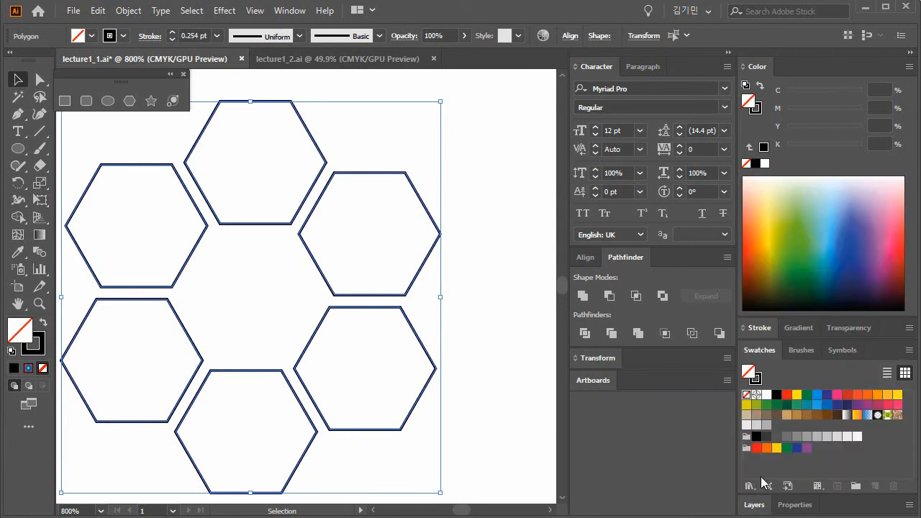
pyautogui.click(827, 436)
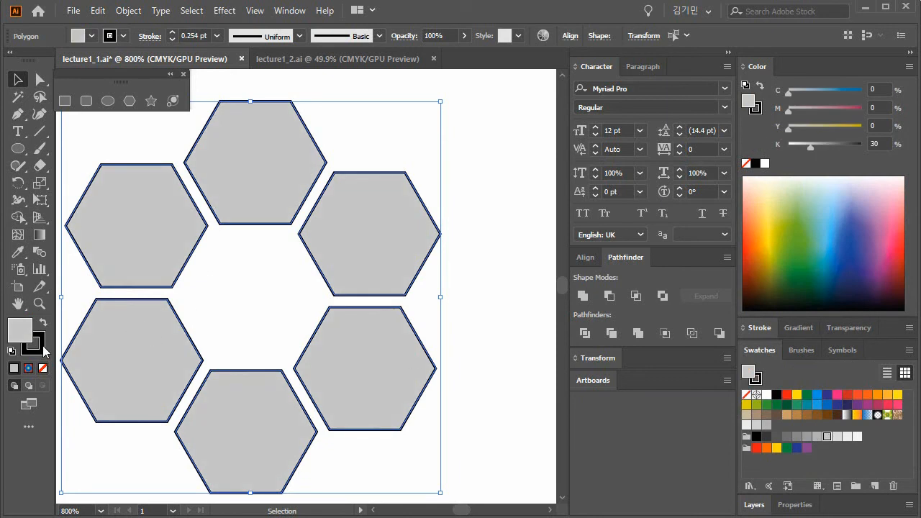
pyautogui.click(42, 368)
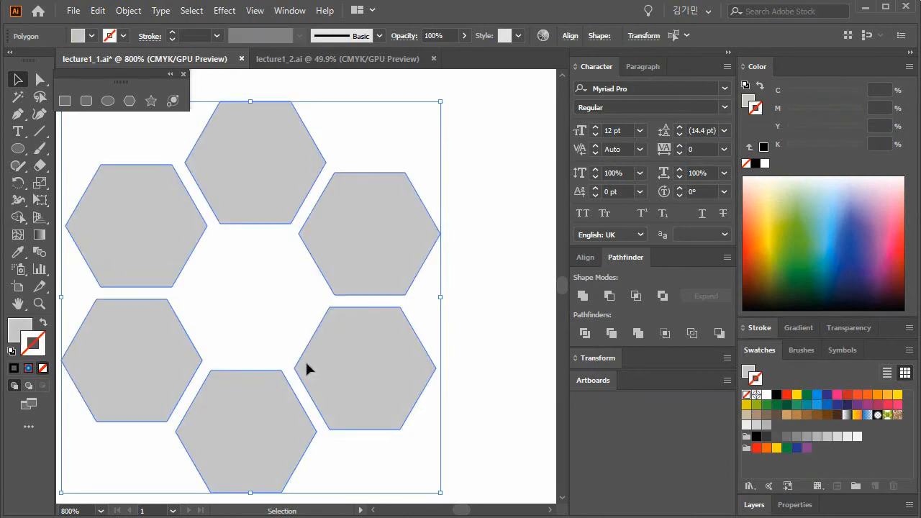
# - Lighten the fill of all six hexagons to 20% black with no stroke, and deselect them
pyautogui.click(837, 437)
pyautogui.hotkey('shift', 'x')
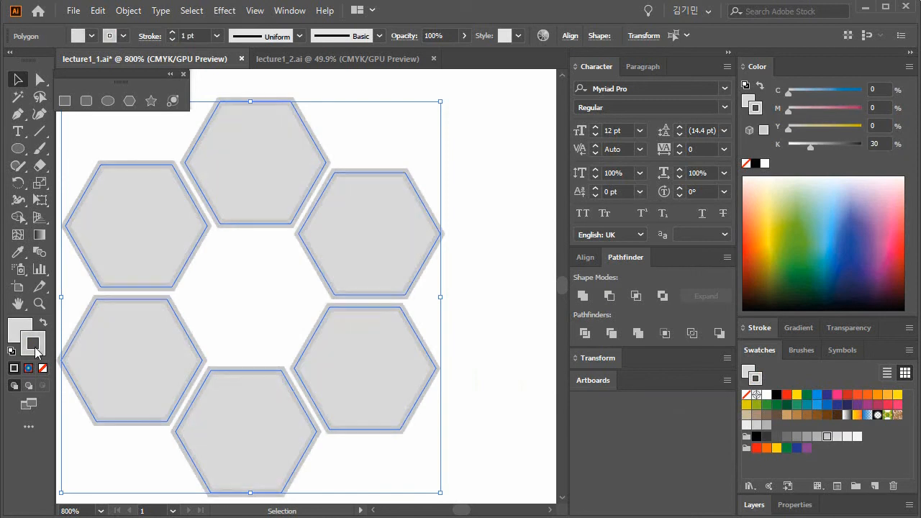
pyautogui.click(16, 336)
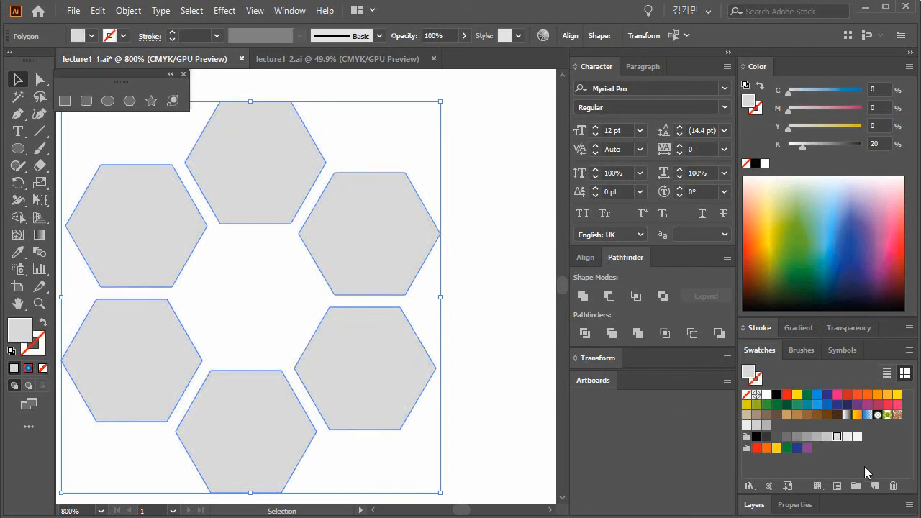
pyautogui.click(481, 397)
pyautogui.moveTo(417, 391); pyautogui.dragTo(490, 383)
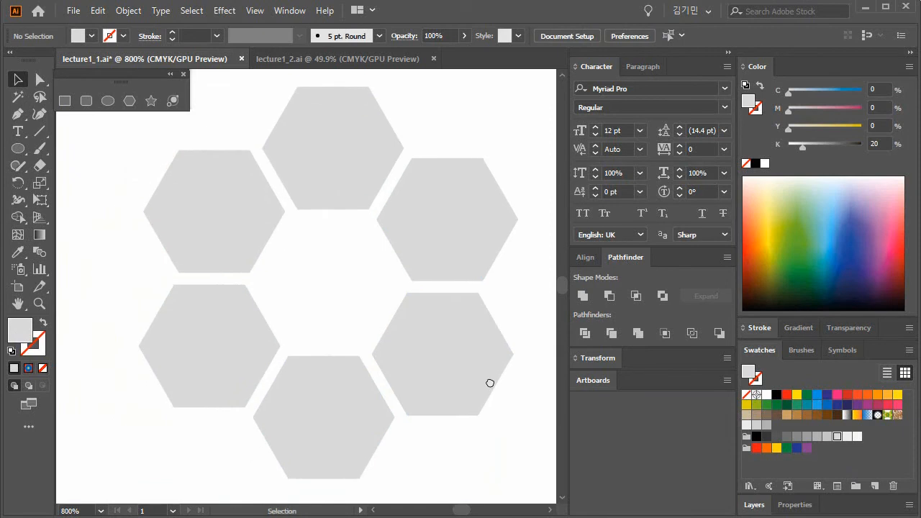
# - Duplicate the top, bottom and two left hexagons together, placing the copies slightly up and to the left of the originals
pyautogui.click(359, 171)
pyautogui.keyDown('shift'); pyautogui.click(209, 194); pyautogui.keyUp('shift')
pyautogui.keyDown('shift'); pyautogui.click(218, 339); pyautogui.keyUp('shift')
pyautogui.keyDown('shift'); pyautogui.click(344, 440); pyautogui.keyUp('shift')
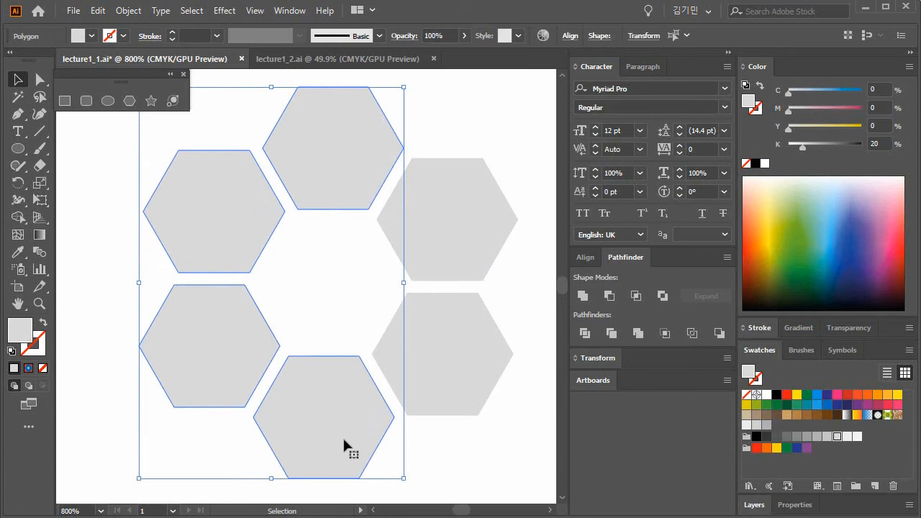
pyautogui.moveTo(339, 434); pyautogui.dragTo(331, 430)
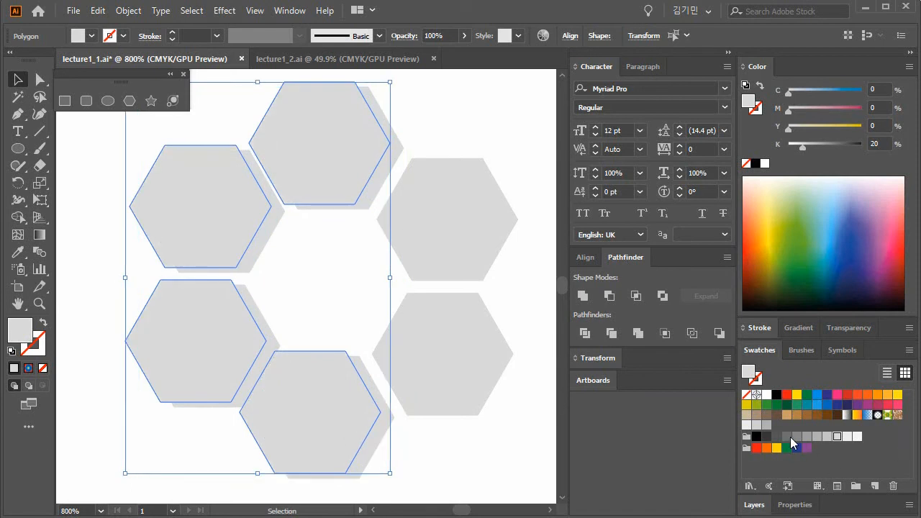
# - Fill the four copied hexagons with black and deselect them
pyautogui.click(755, 436)
pyautogui.press('a')
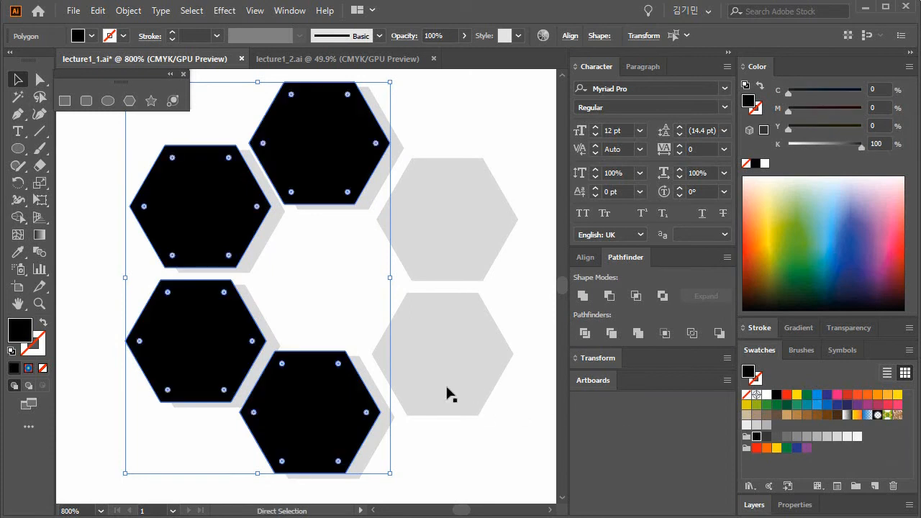
pyautogui.scroll(-1, 449, 389)
pyautogui.press('v')
pyautogui.click(481, 449)
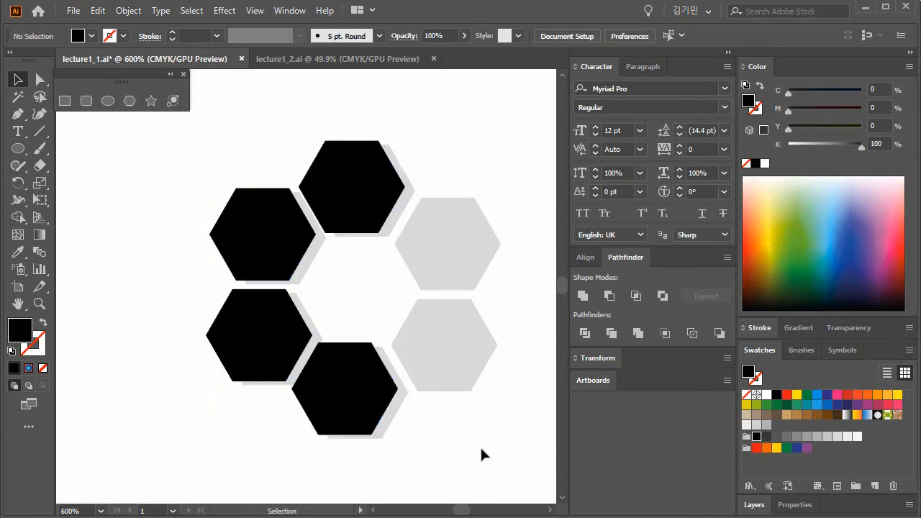
# - Show the guides again and select the four black hexagons to compare them with the hexagon guides
pyautogui.moveTo(487, 440); pyautogui.dragTo(389, 417)
pyautogui.hotkey('ctrl', ';')
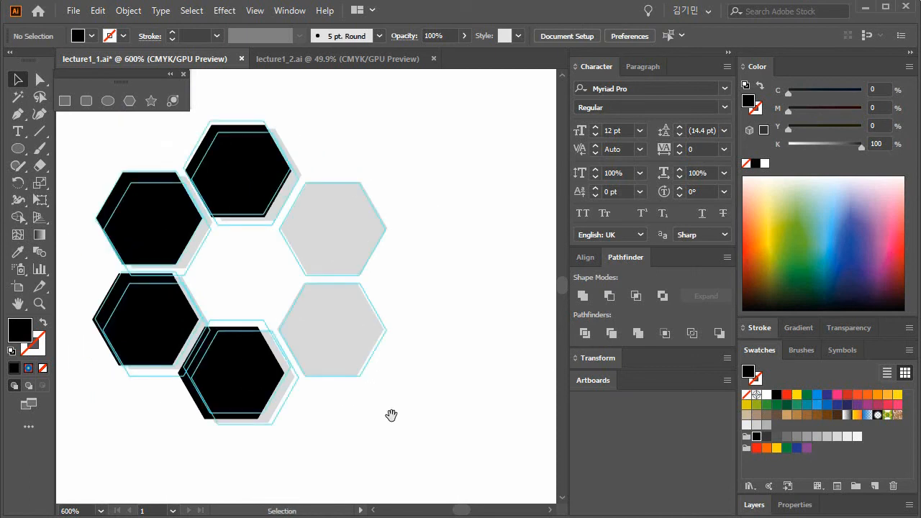
pyautogui.click(231, 390)
pyautogui.keyDown('shift'); pyautogui.click(134, 329); pyautogui.keyUp('shift')
pyautogui.keyDown('shift'); pyautogui.click(149, 206); pyautogui.keyUp('shift')
pyautogui.keyDown('shift'); pyautogui.click(260, 161); pyautogui.keyUp('shift')
# - Draw a black circle over the outer edge of the four-segment ring guide
pyautogui.press('space')
pyautogui.moveTo(440, 333); pyautogui.dragTo(93, 313)
pyautogui.moveTo(330, 335); pyautogui.dragTo(146, 347)
pyautogui.press('a')
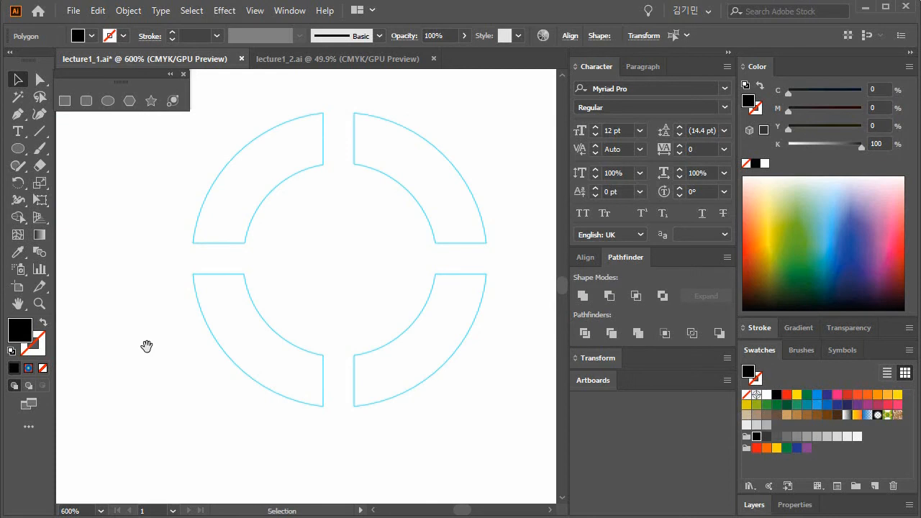
pyautogui.click(108, 101)
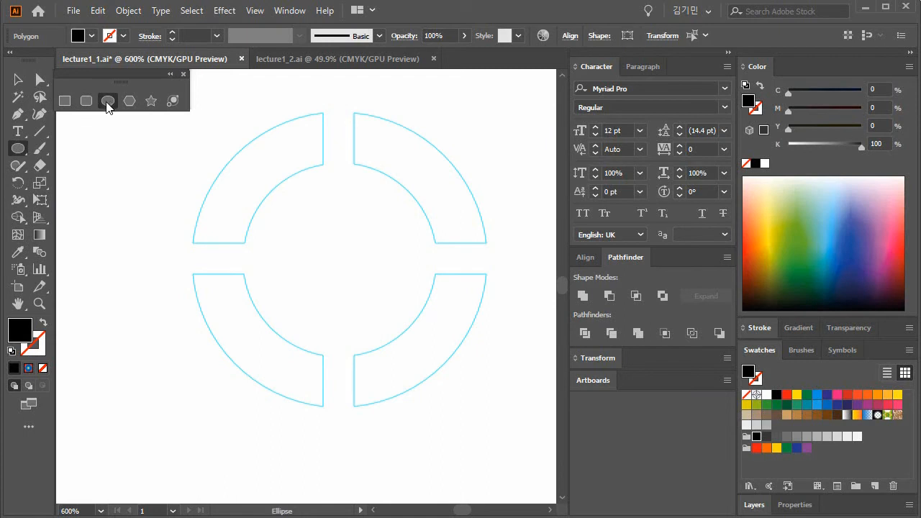
pyautogui.moveTo(222, 135); pyautogui.dragTo(387, 410)
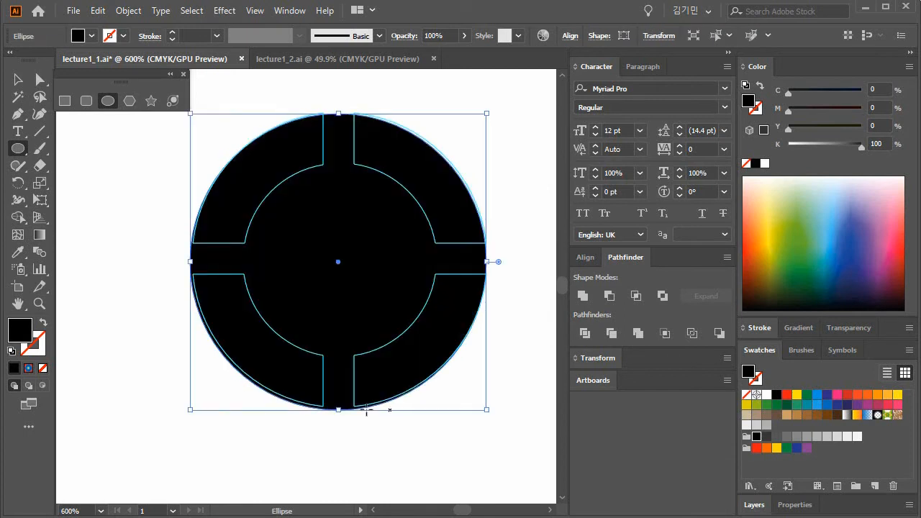
# - Give the circle a black outline with no fill and set its stroke weight to 0.25 pt
pyautogui.click(44, 320)
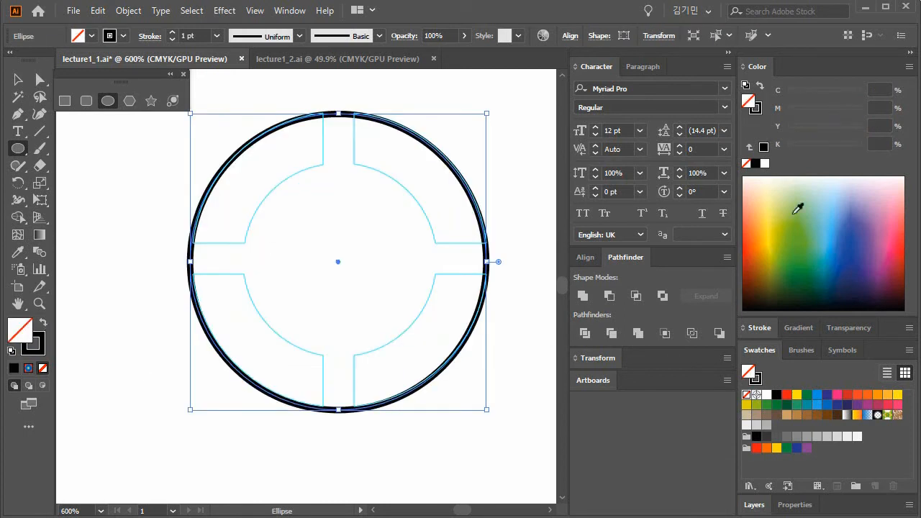
pyautogui.click(759, 328)
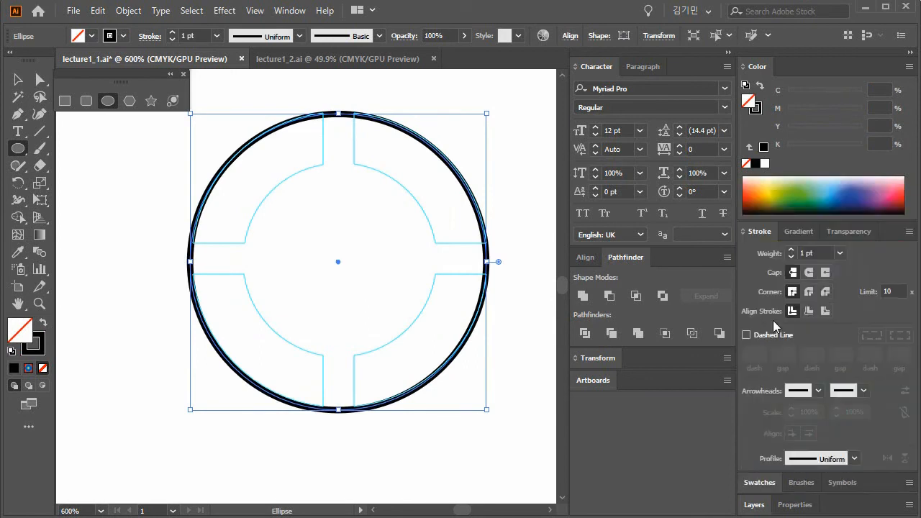
pyautogui.click(839, 253)
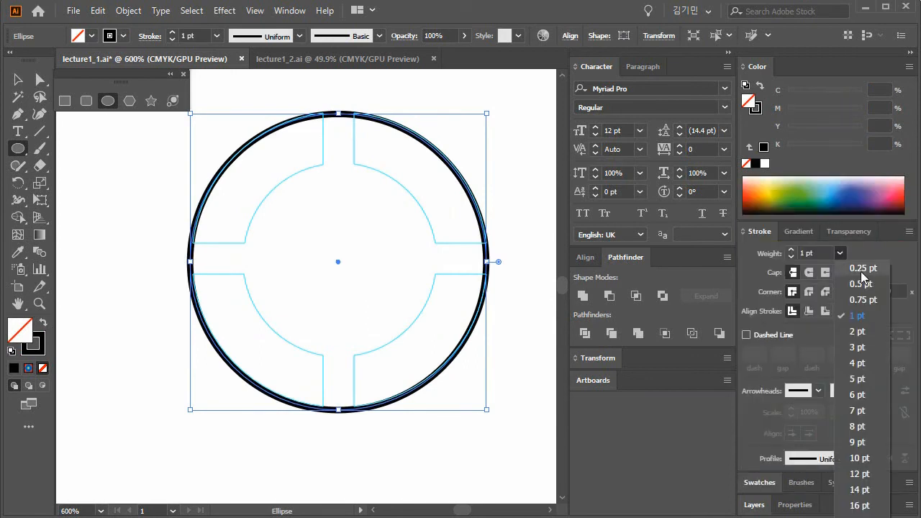
pyautogui.click(857, 268)
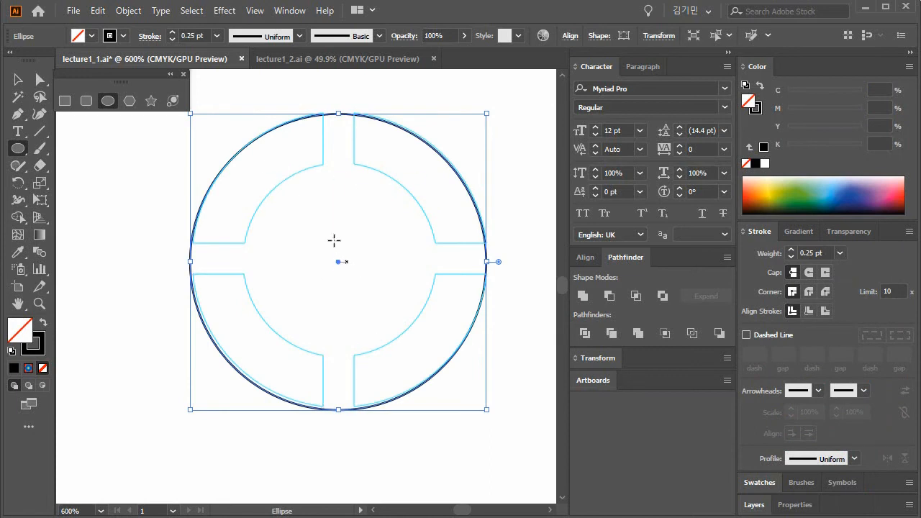
# - Draw a circle over the ring guide's inner edge and a long rectangle over its horizontal gap, extending past both sides of the ring
pyautogui.moveTo(269, 161); pyautogui.dragTo(375, 353)
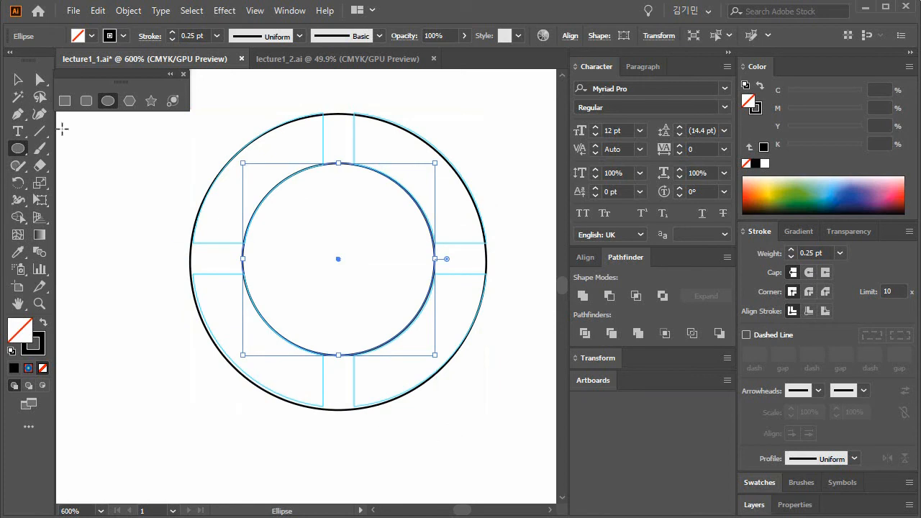
pyautogui.click(65, 101)
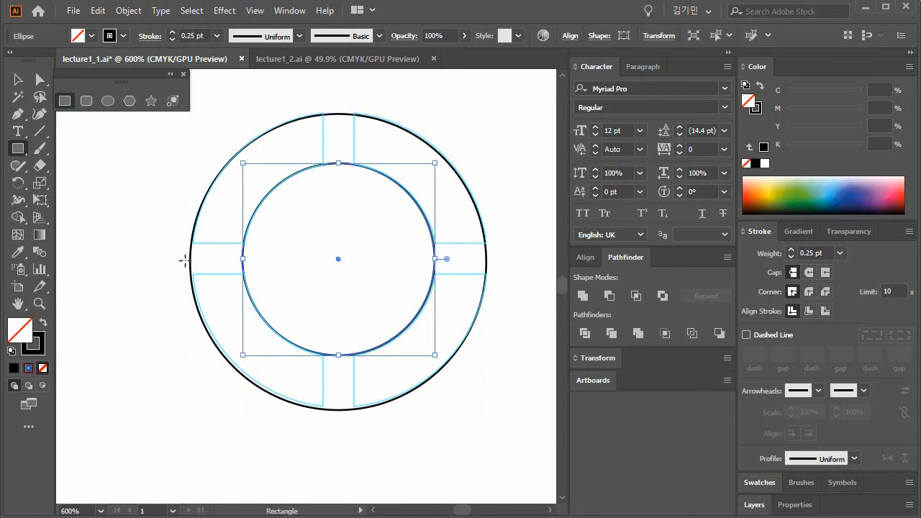
pyautogui.moveTo(154, 244); pyautogui.dragTo(444, 271)
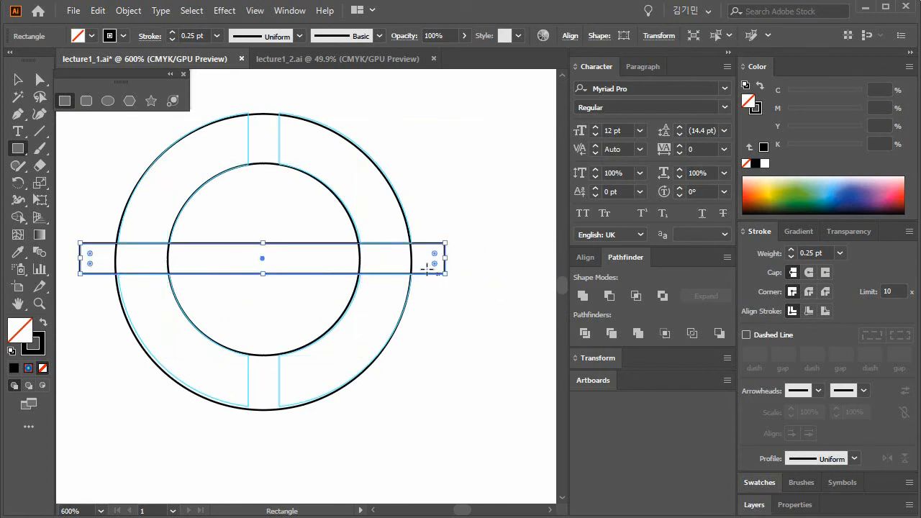
# - Align both circles and the rectangle to a common centre horizontally and vertically, and deselect them
pyautogui.moveTo(298, 415); pyautogui.dragTo(378, 420)
pyautogui.press('v')
pyautogui.hotkey('ctrl', 'a')
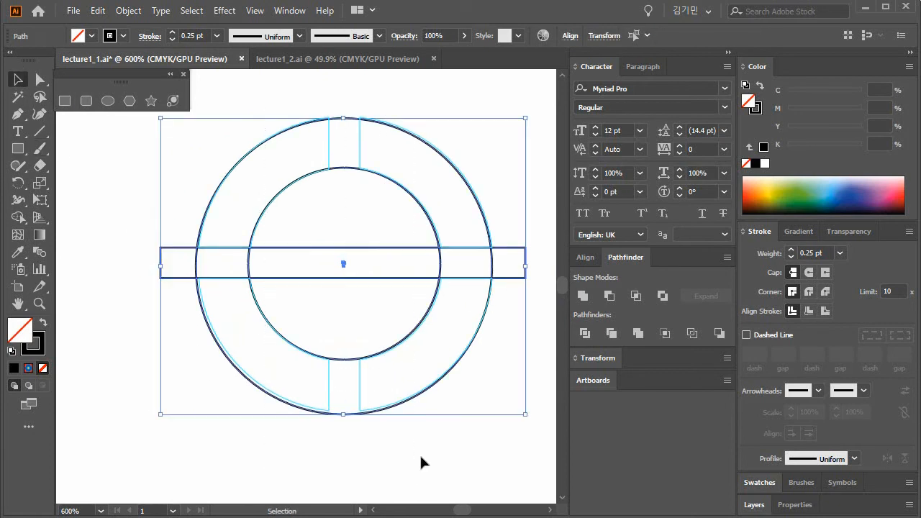
pyautogui.click(585, 259)
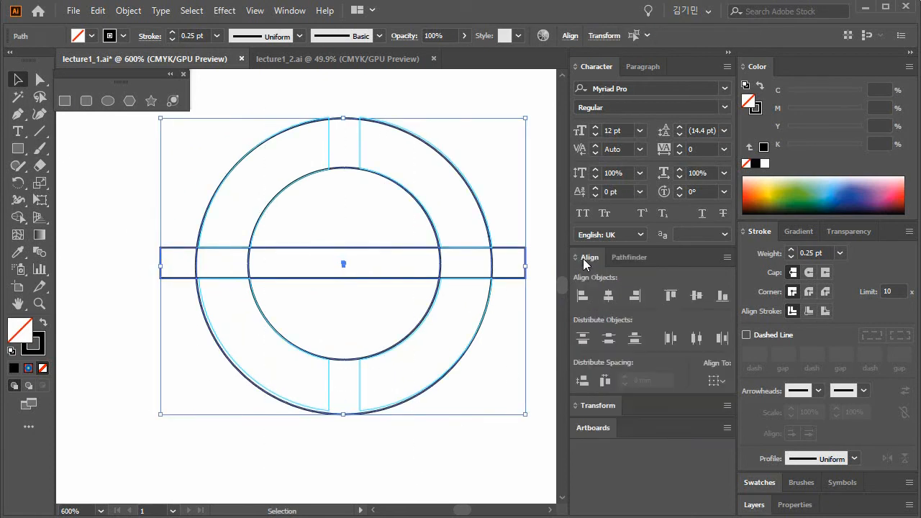
pyautogui.click(608, 296)
pyautogui.click(696, 296)
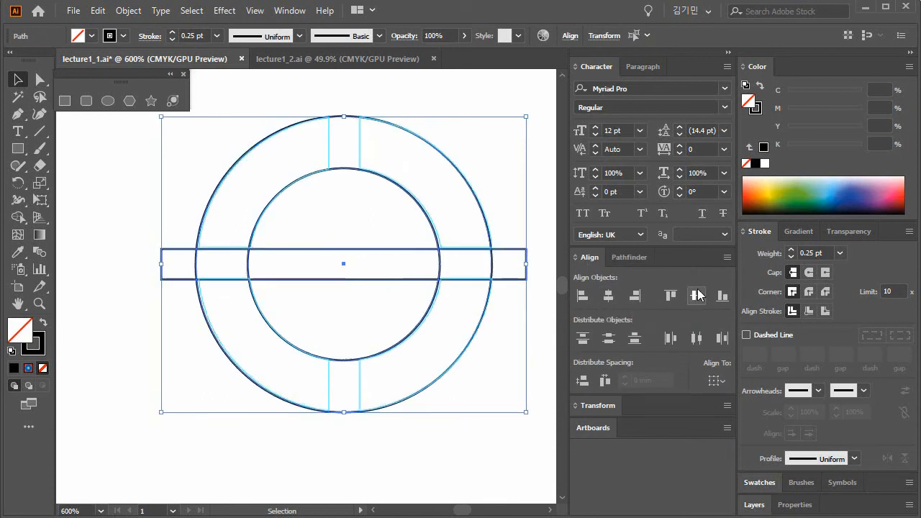
pyautogui.click(416, 453)
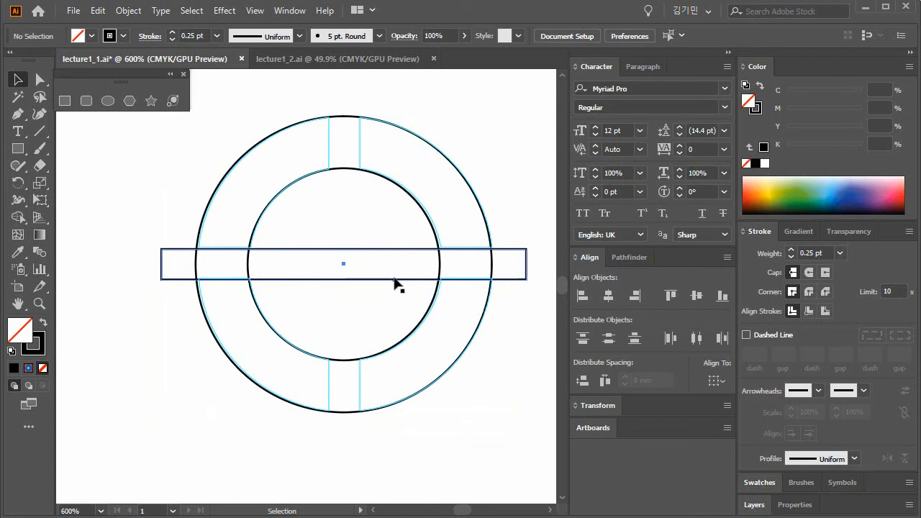
# - Subtract the inner circle from the outer one with Minus Front, and fill the resulting ring black with no stroke
pyautogui.click(396, 280)
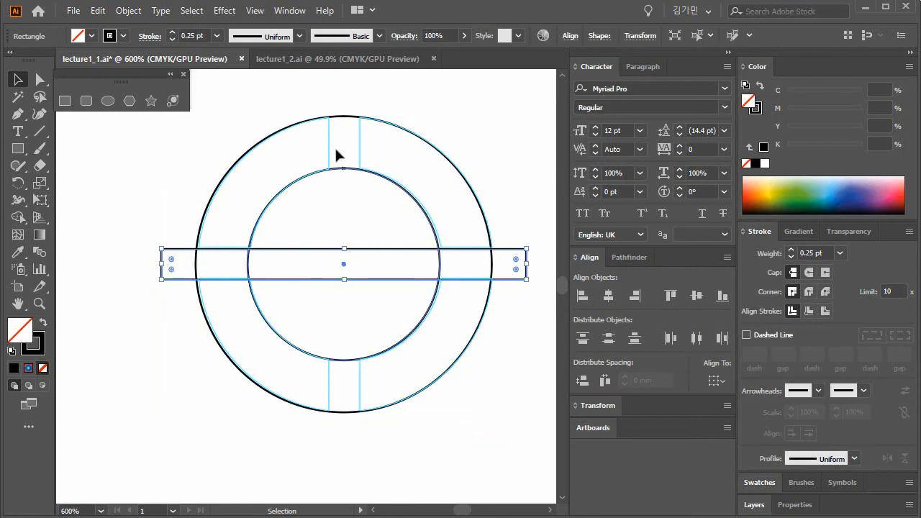
pyautogui.moveTo(340, 96); pyautogui.dragTo(384, 220)
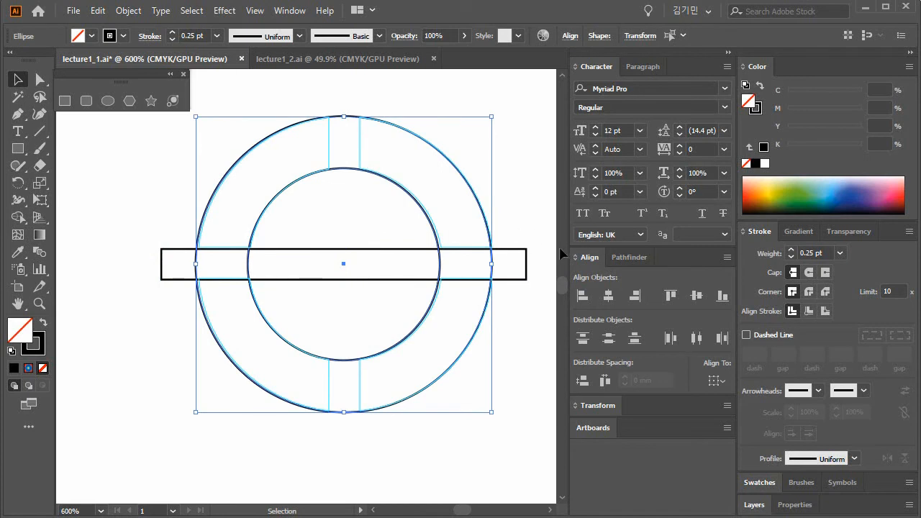
pyautogui.click(621, 257)
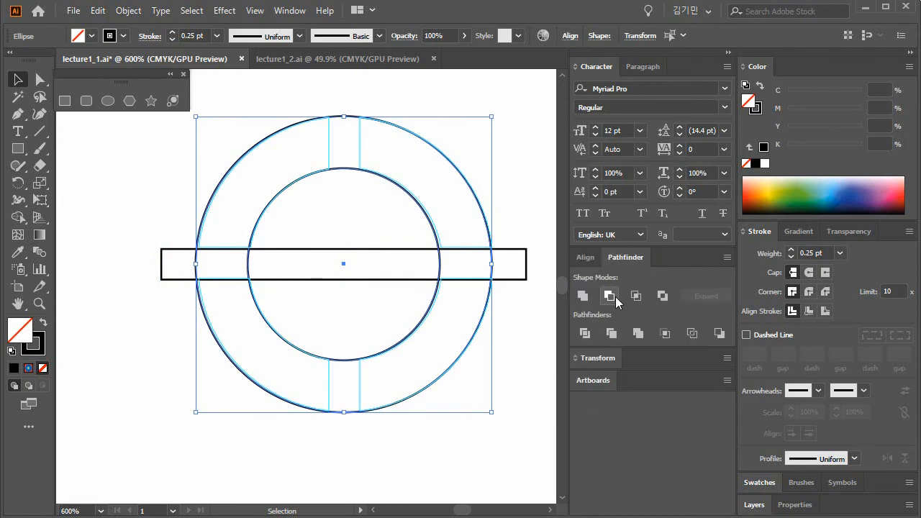
pyautogui.click(611, 297)
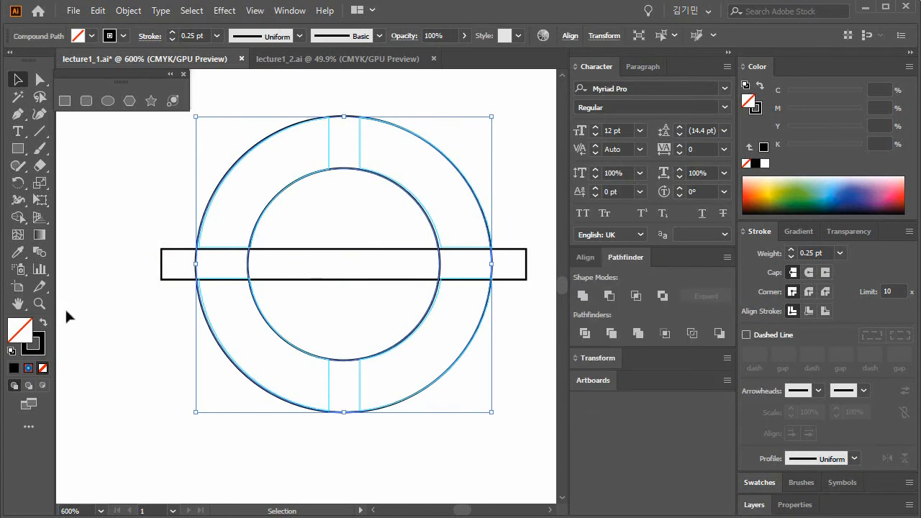
pyautogui.click(44, 322)
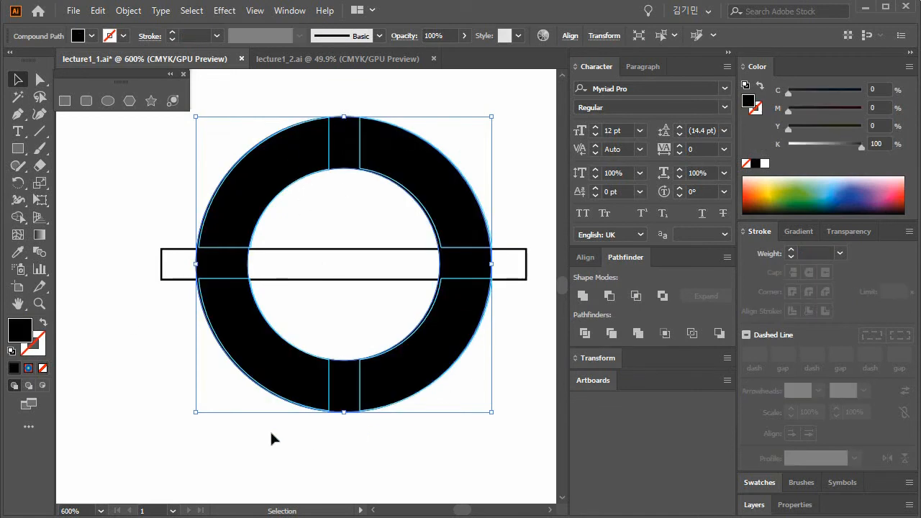
pyautogui.click(512, 317)
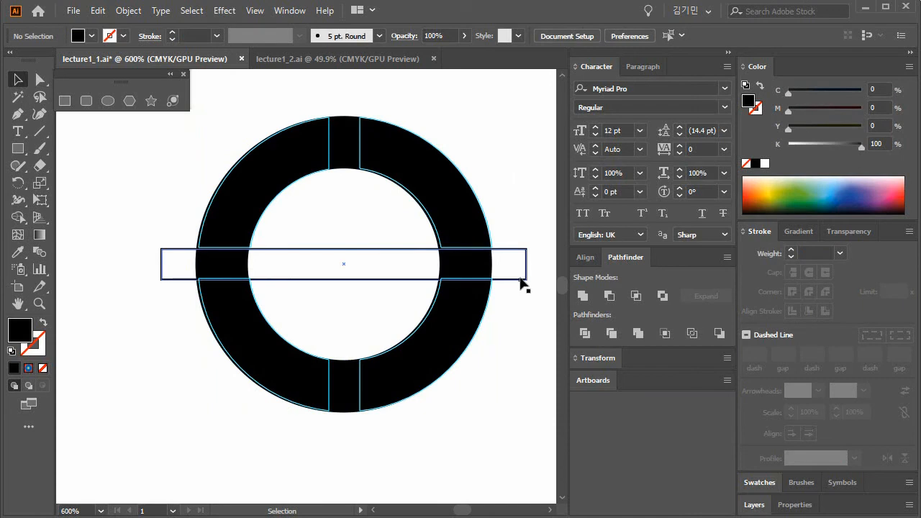
# - Create a copy of the horizontal rectangle rotated 90° and unite both bars into a single cross
pyautogui.click(520, 279)
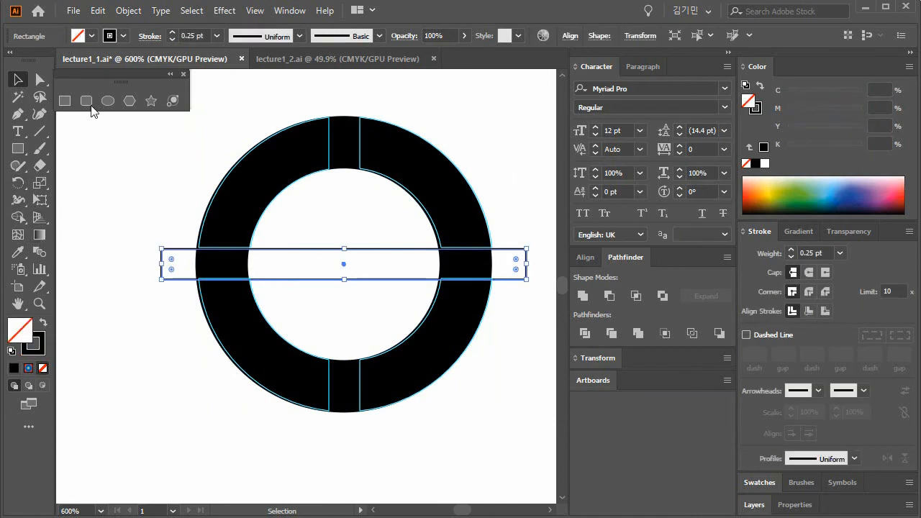
pyautogui.press('r')
pyautogui.press('Return')
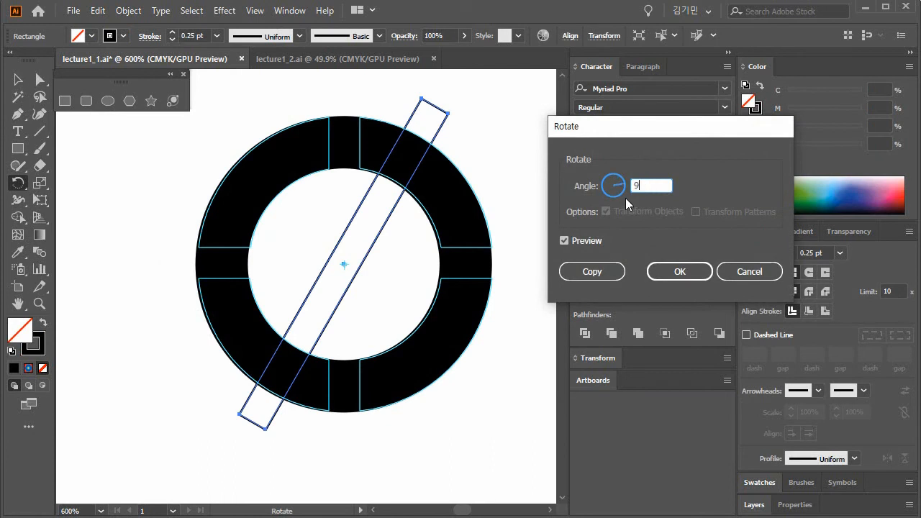
pyautogui.click(610, 271)
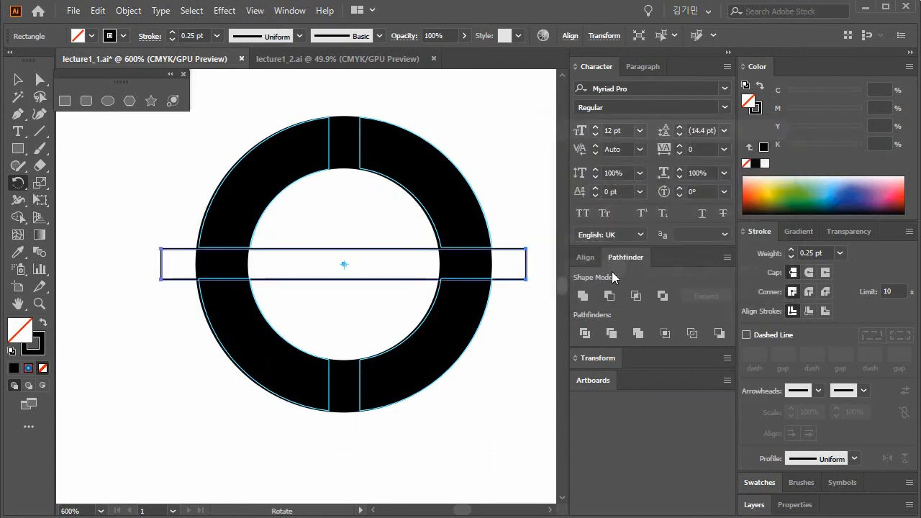
pyautogui.click(17, 79)
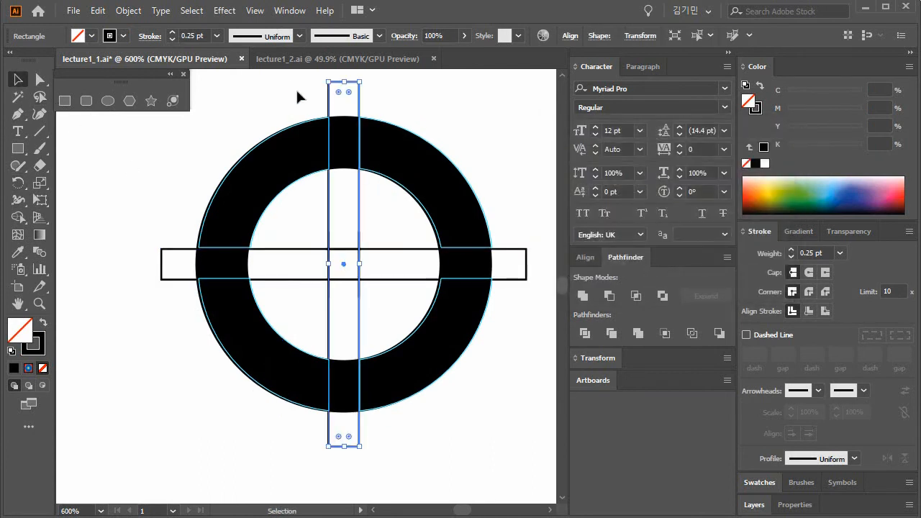
pyautogui.keyDown('shift'); pyautogui.click(161, 269); pyautogui.keyUp('shift')
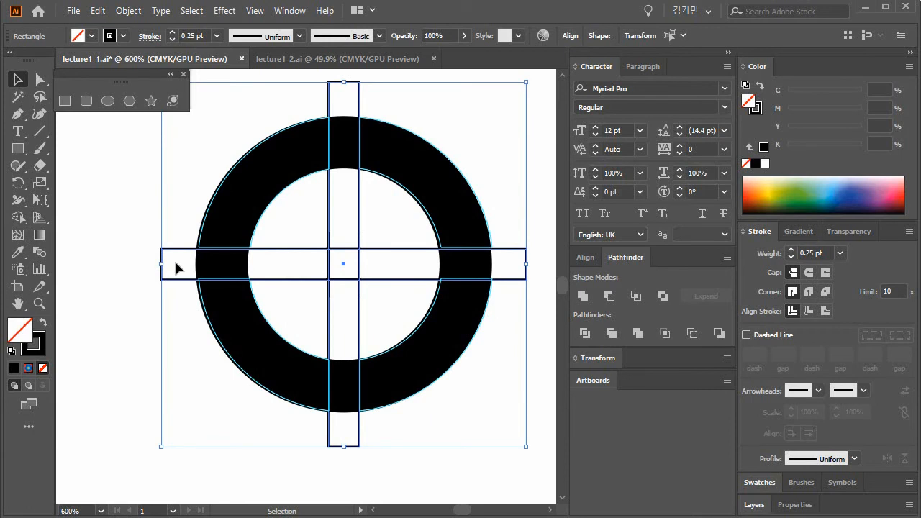
pyautogui.click(583, 295)
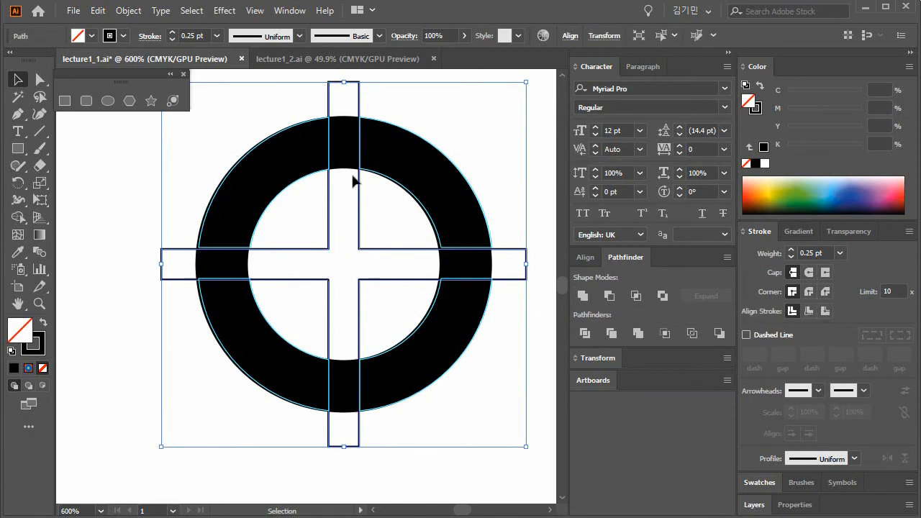
# - Fill the cross with the CMYK cyan-blue swatch (C 100) and remove its stroke
pyautogui.click(273, 123)
pyautogui.click(285, 160)
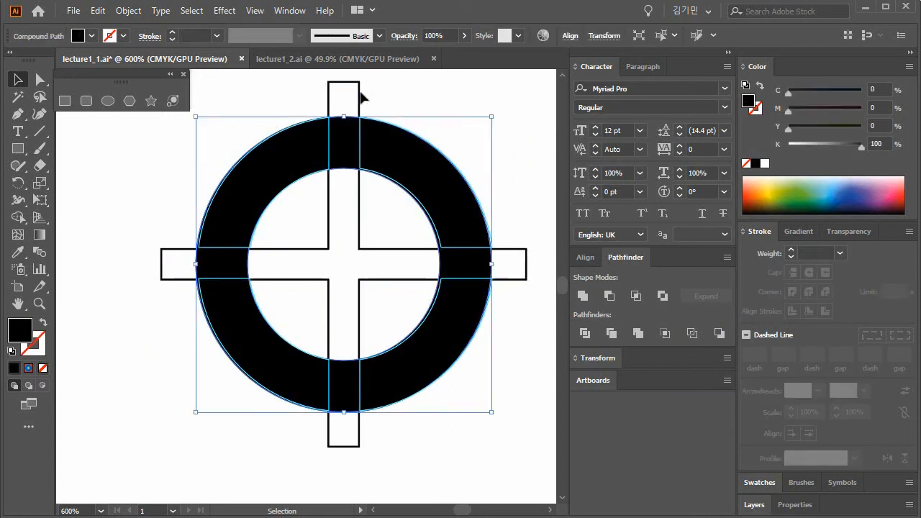
pyautogui.click(359, 95)
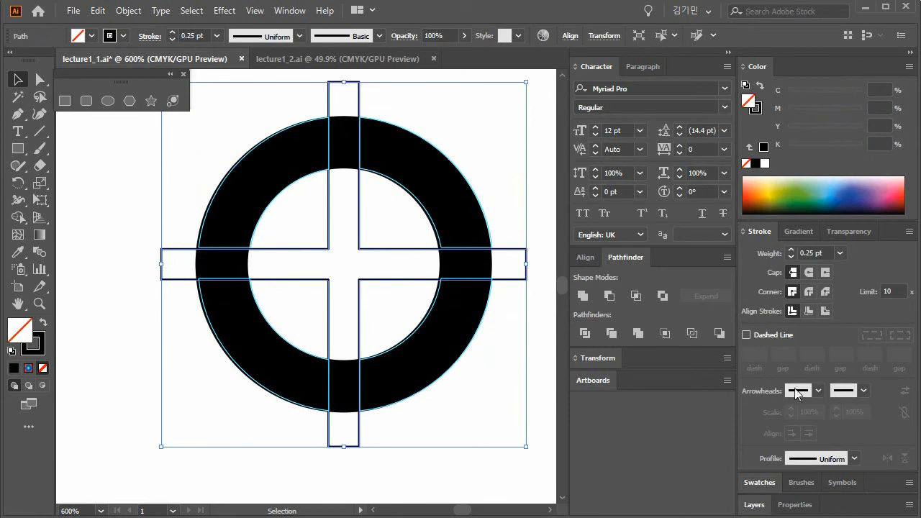
pyautogui.click(759, 482)
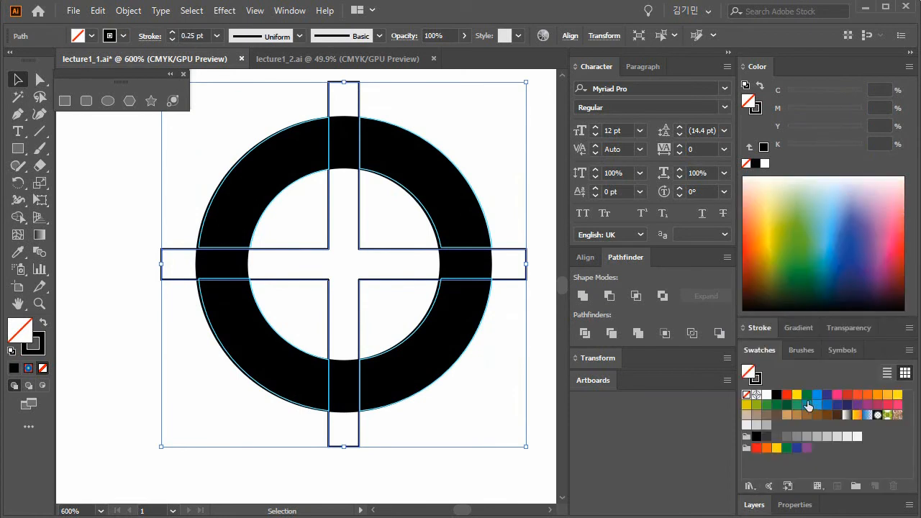
pyautogui.click(815, 395)
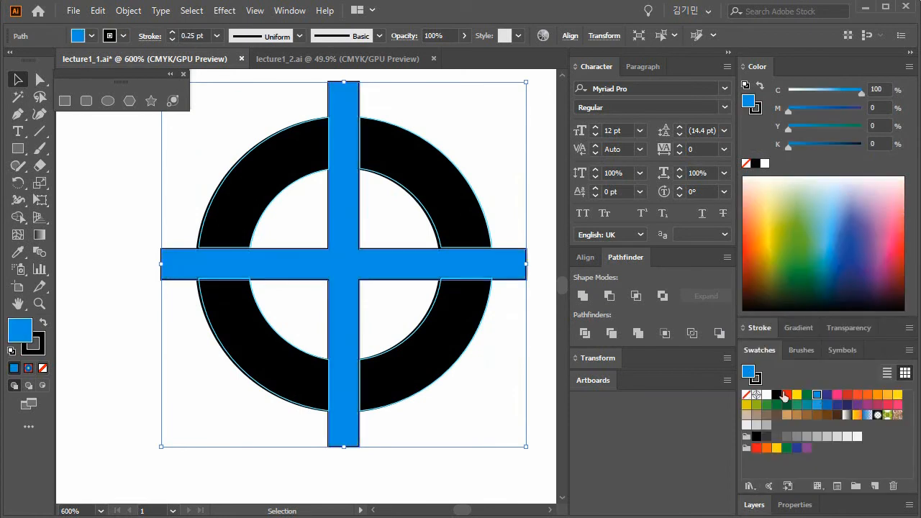
pyautogui.click(39, 349)
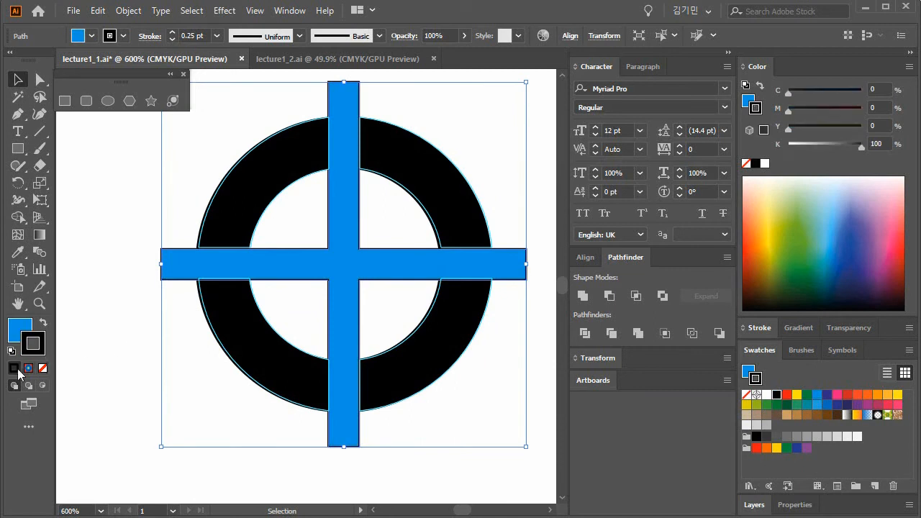
pyautogui.click(46, 366)
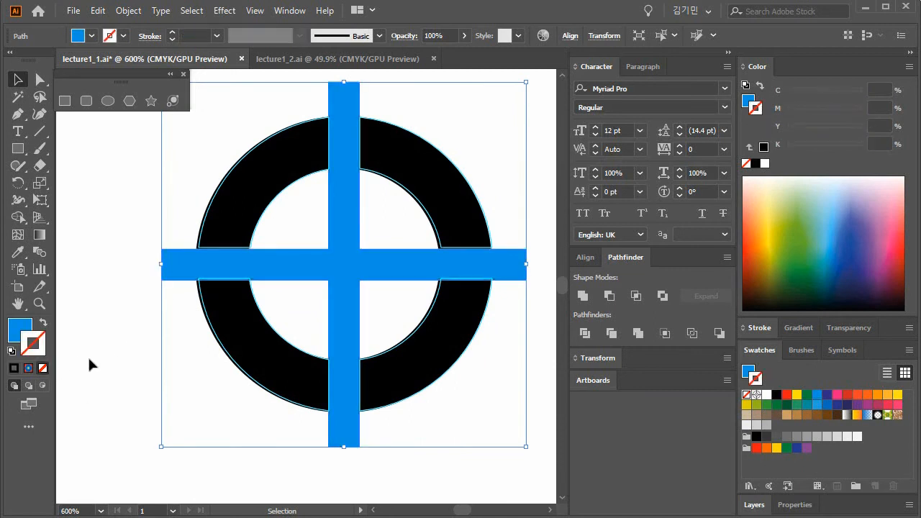
# - Hide the guides and subtract the blue cross from the black ring with Minus Front, leaving the result deselected
pyautogui.hotkey('ctrl', 'h')
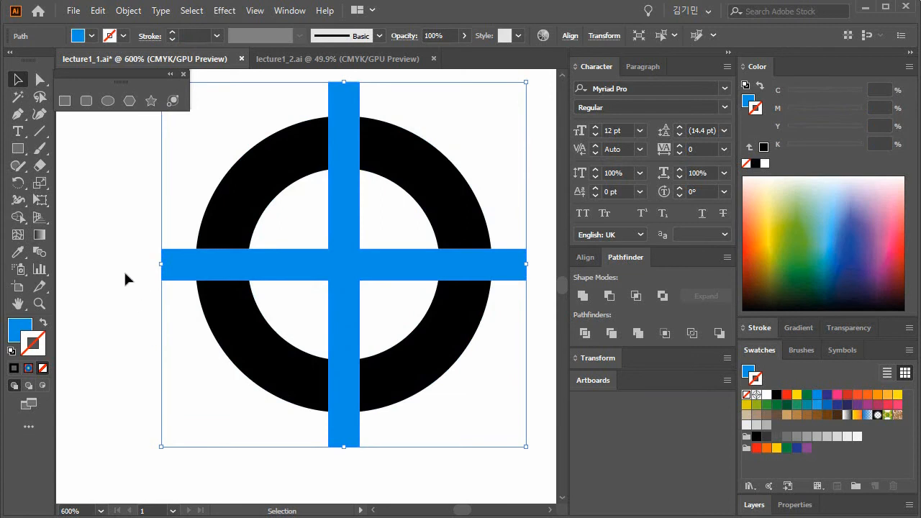
pyautogui.click(130, 277)
pyautogui.moveTo(165, 168); pyautogui.dragTo(465, 382)
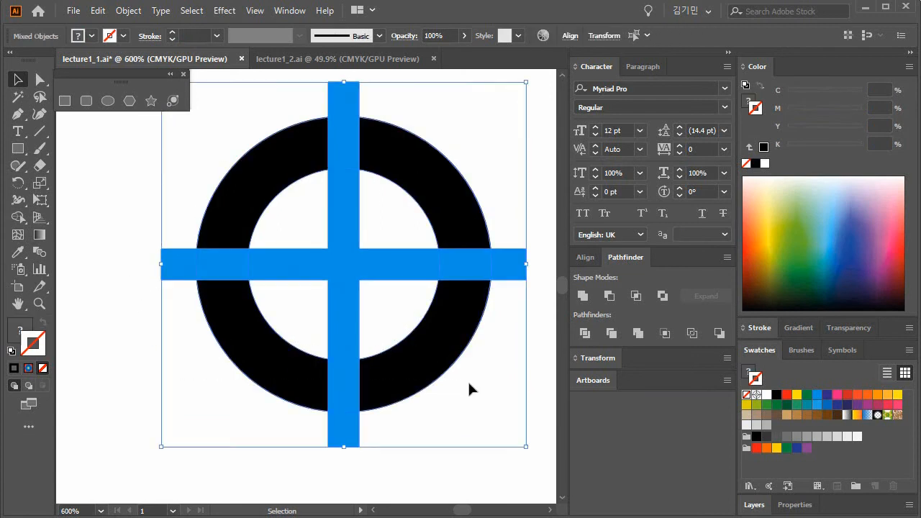
pyautogui.click(609, 295)
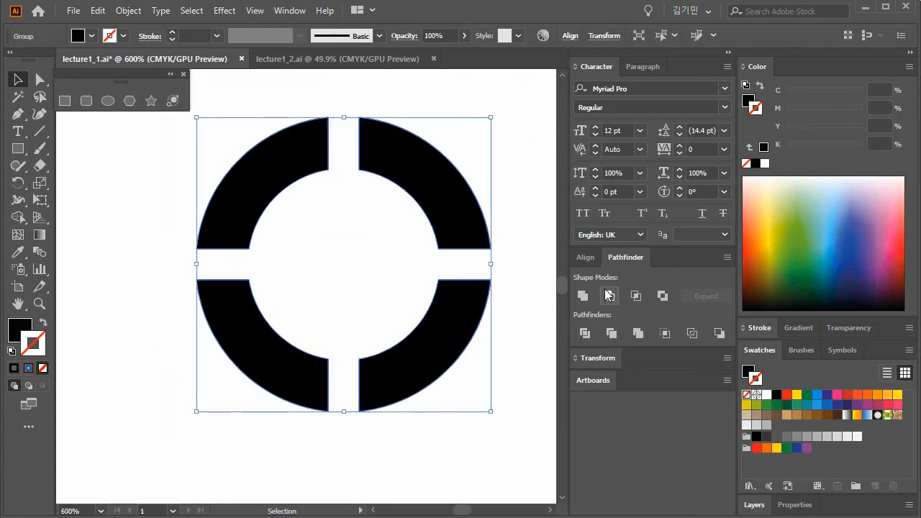
pyautogui.click(499, 420)
# - Delete the "Ctrl+; Ctrl+y" shortcut note above the row of finished icons
pyautogui.press('space')
pyautogui.moveTo(523, 382); pyautogui.dragTo(407, 402)
pyautogui.doubleClick(18, 304)
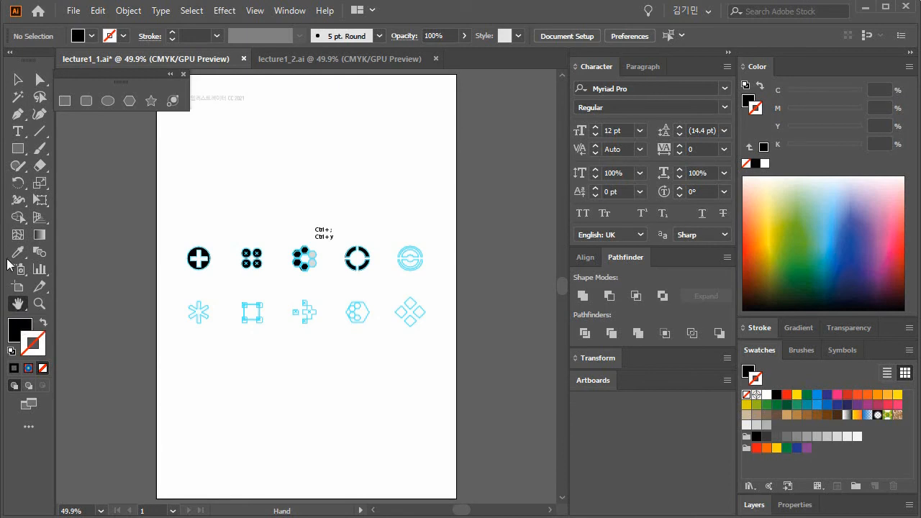
pyautogui.click(18, 79)
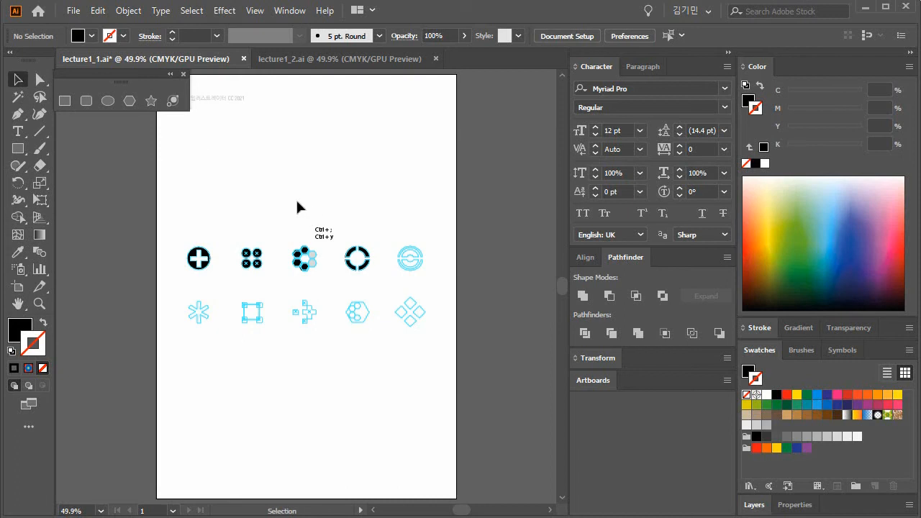
pyautogui.moveTo(351, 238); pyautogui.dragTo(352, 239)
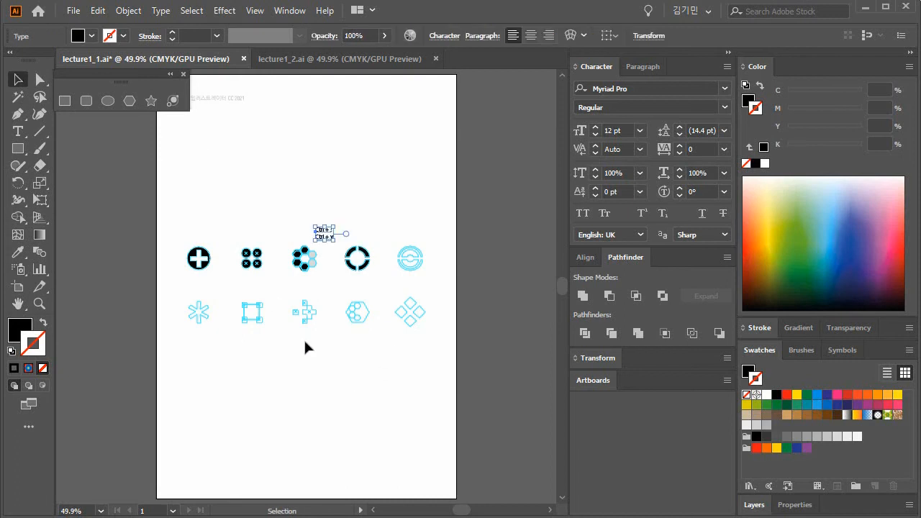
pyautogui.press('Delete')
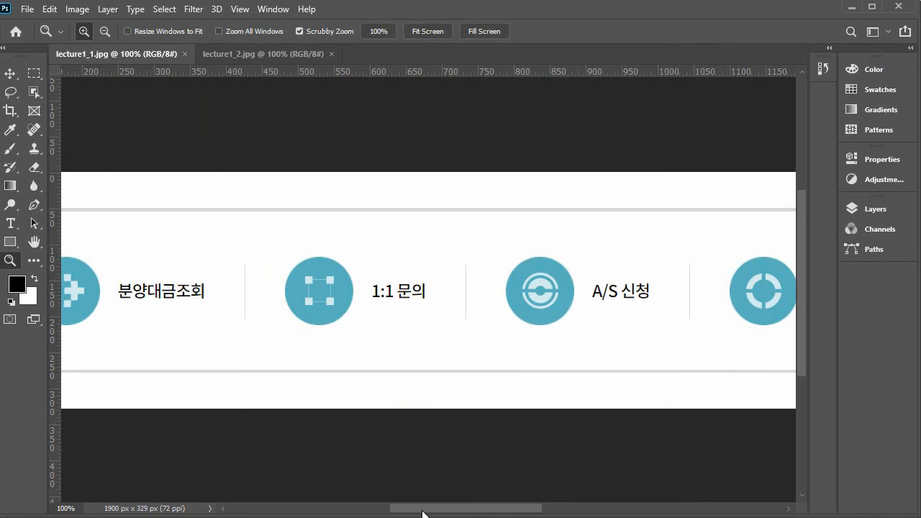
# - Examine the icons in the lecture1_1.jpg banner in Photoshop, and the magnifier and bin artwork in the finished lecture1_2.ai in Illustrator
pyautogui.moveTo(423, 514); pyautogui.dragTo(397, 512)
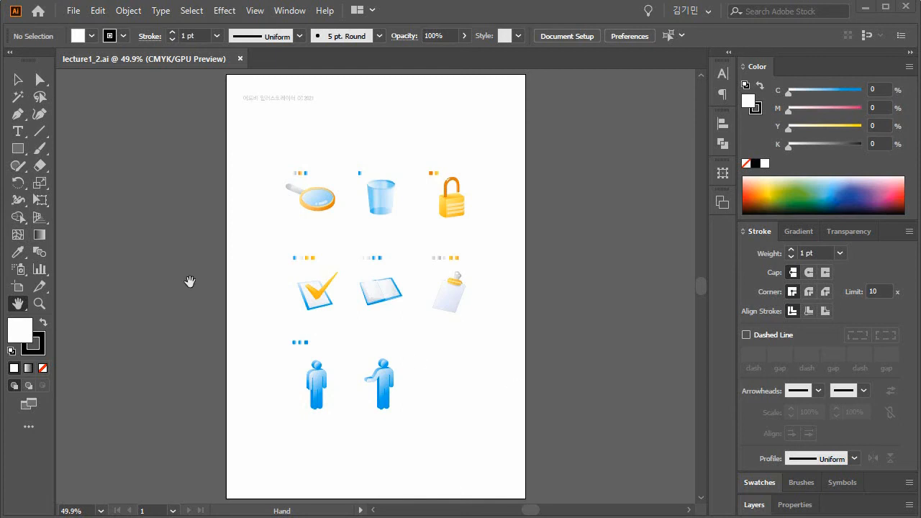
pyautogui.click(39, 303)
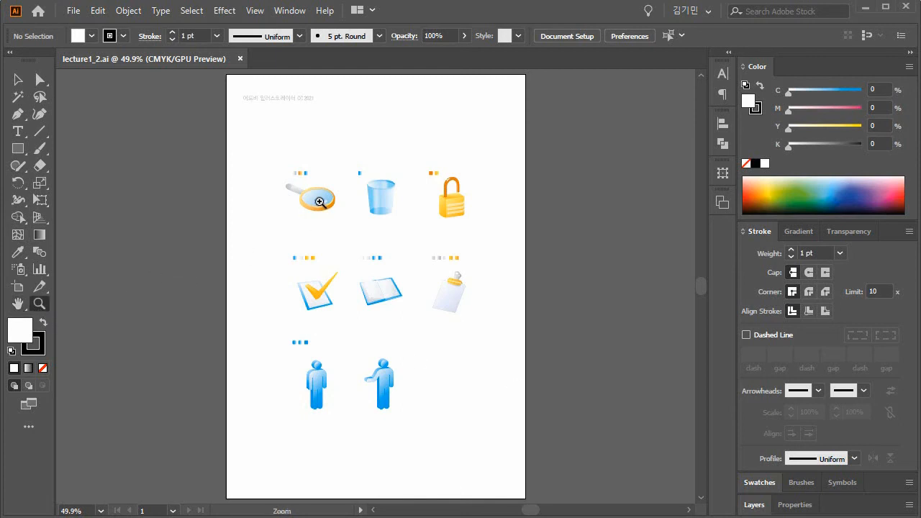
pyautogui.click(320, 202)
pyautogui.click(382, 281)
pyautogui.click(372, 289)
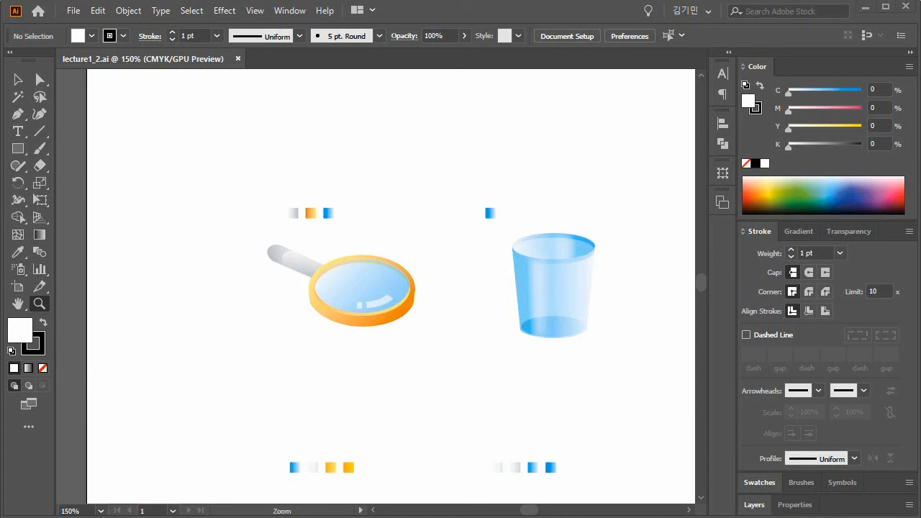
# - Switch to File Explorer and open the practice file lecture1_2.ai from the start folder
pyautogui.hotkey('alt', 'Tab')
pyautogui.click(756, 335)
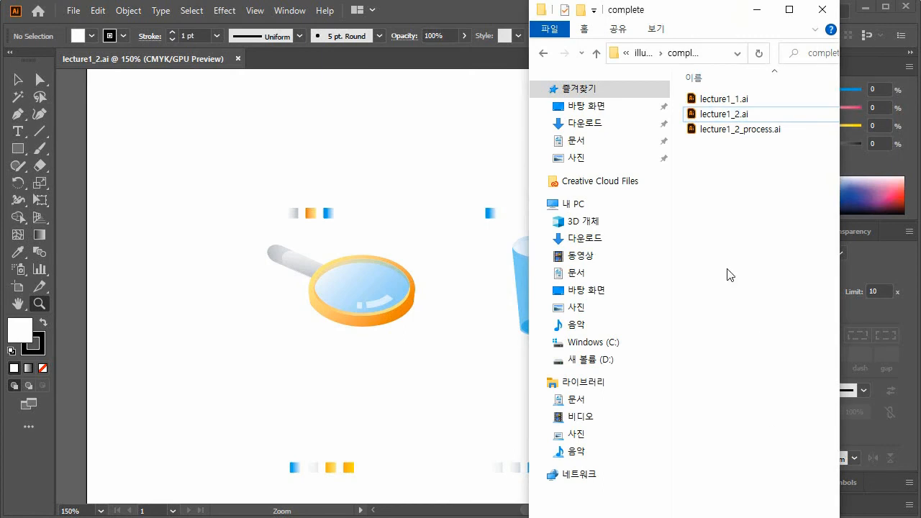
pyautogui.click(644, 52)
pyautogui.doubleClick(696, 130)
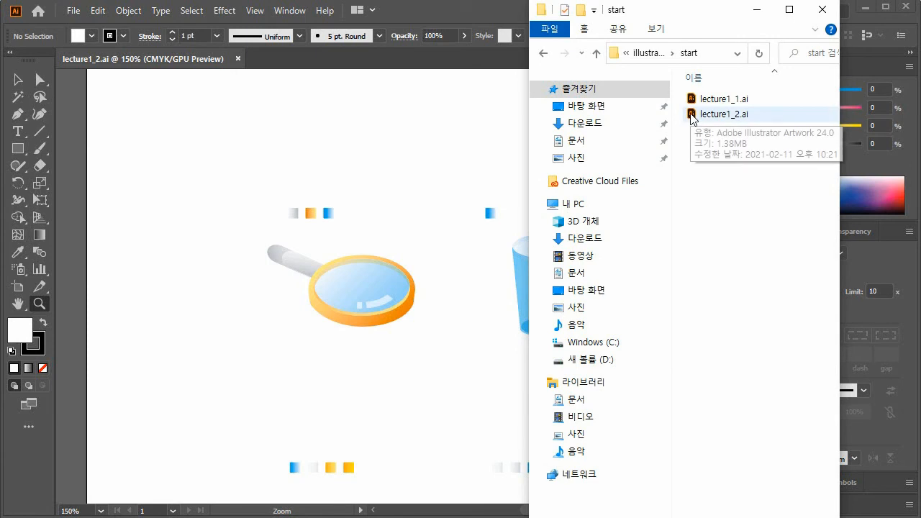
pyautogui.doubleClick(692, 115)
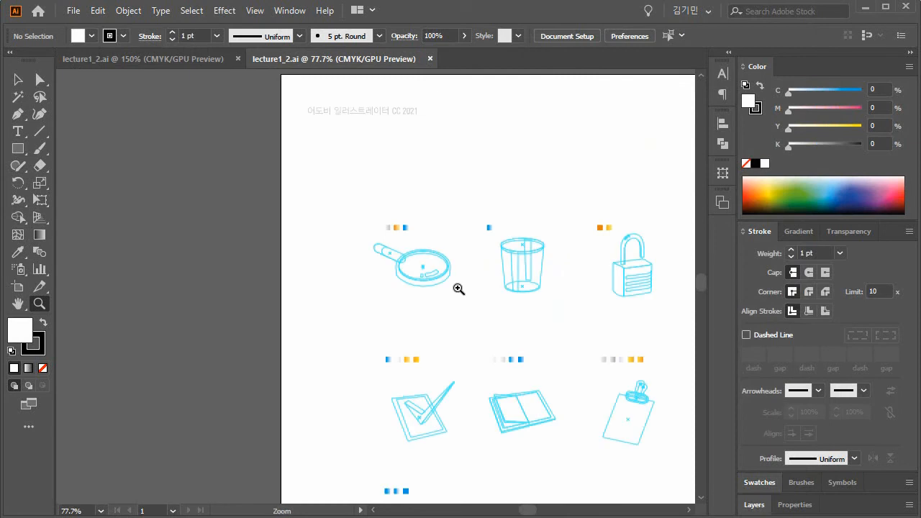
# - Set the fill to none and trace the first curve of the magnifier handle's rounded outer end with the Pen tool, starting at its lower edge
pyautogui.click(477, 267)
pyautogui.click(305, 302)
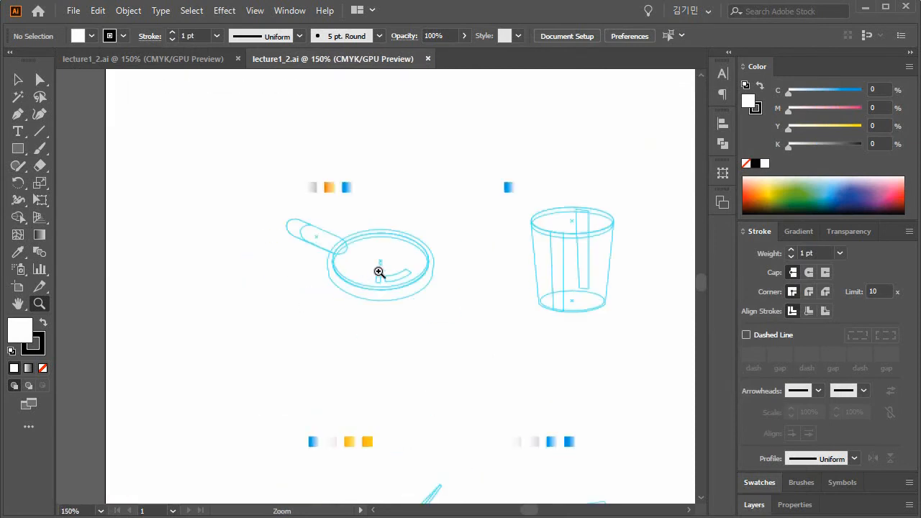
pyautogui.click(374, 277)
pyautogui.click(382, 269)
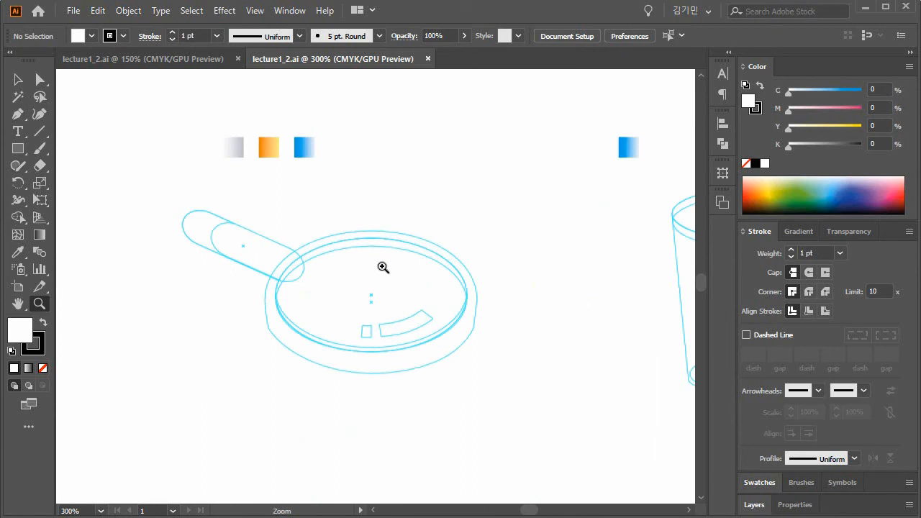
pyautogui.click(18, 79)
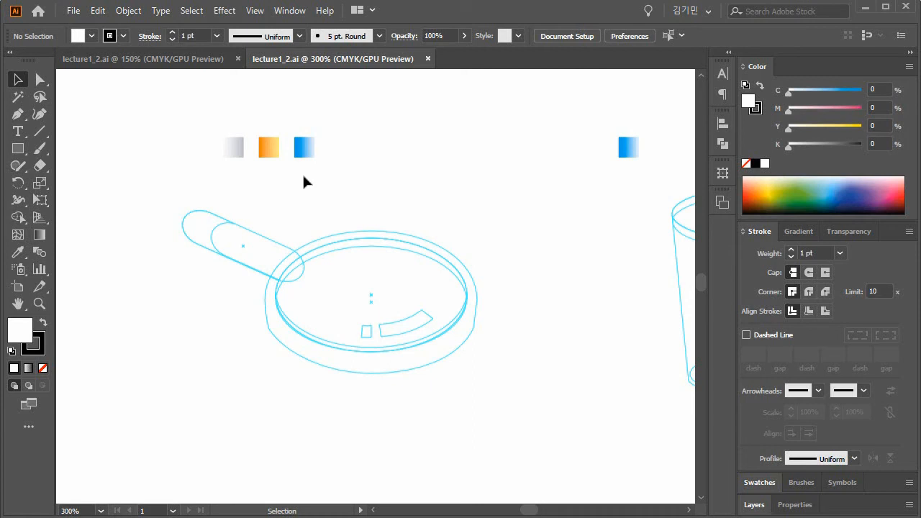
pyautogui.click(40, 303)
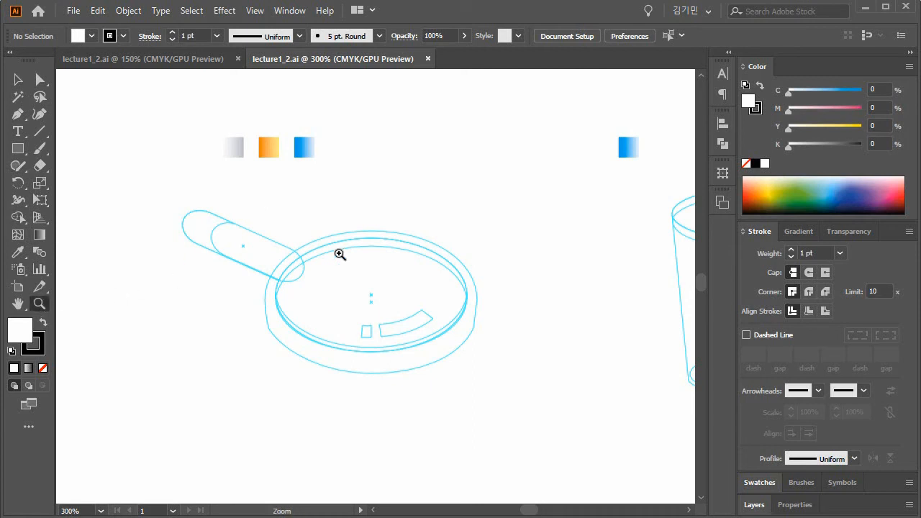
pyautogui.click(253, 277)
pyautogui.click(374, 250)
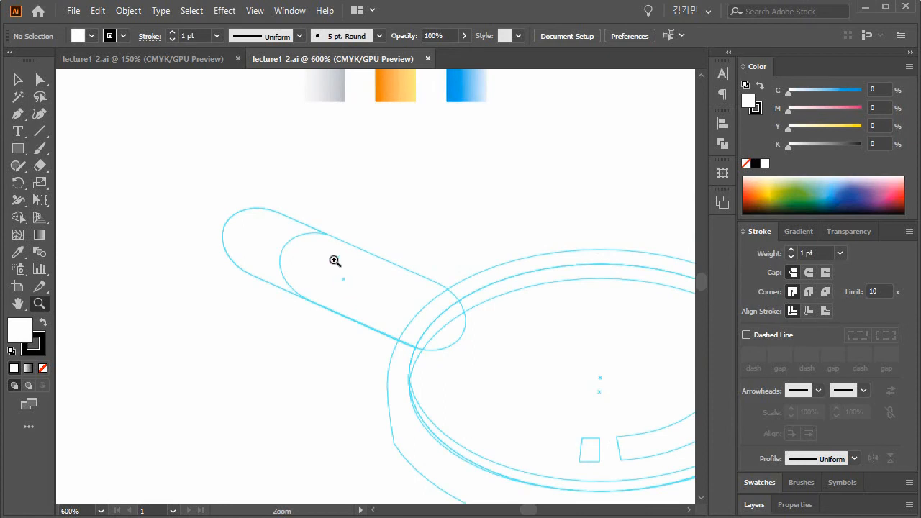
pyautogui.click(17, 116)
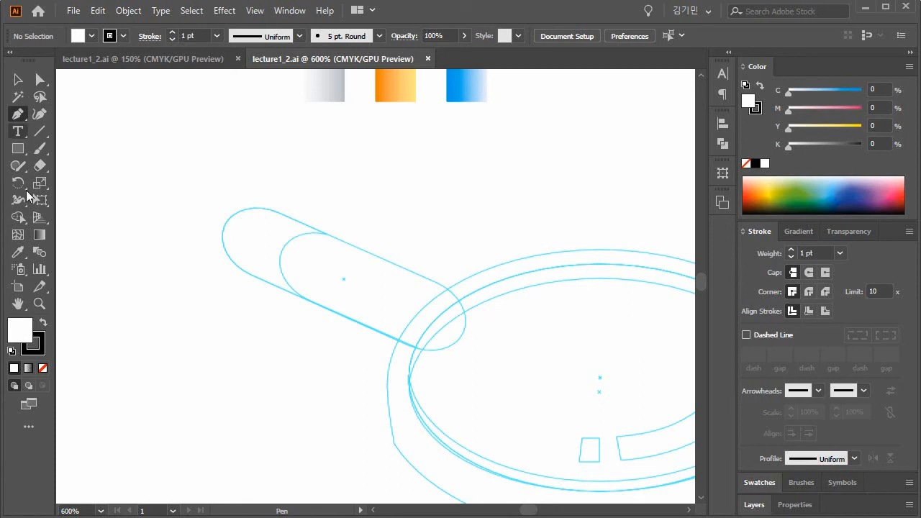
pyautogui.click(42, 369)
pyautogui.moveTo(285, 278); pyautogui.dragTo(246, 188)
pyautogui.hotkey('ctrl', 'z')
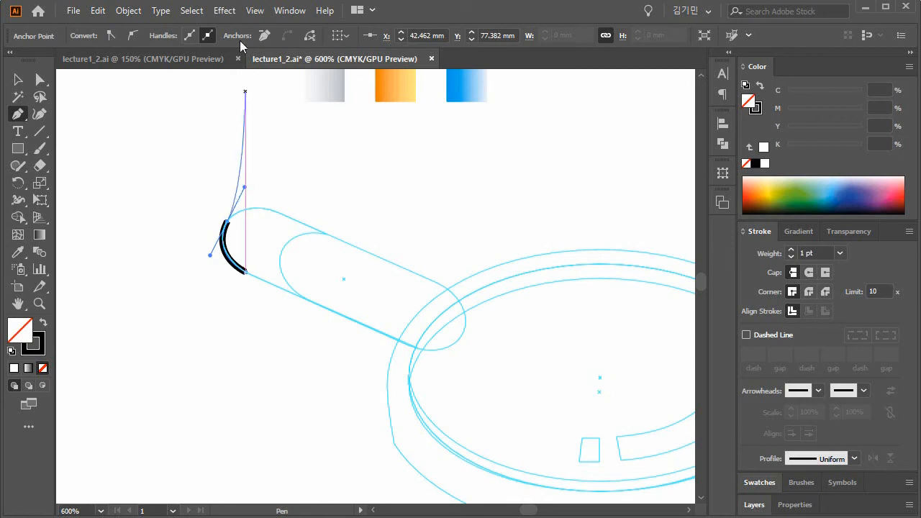
# - Turn off Smart Guides and continue the path around the rounded end to the handle's upper straight edge, removing the outgoing direction handle at each anchor
pyautogui.click(254, 10)
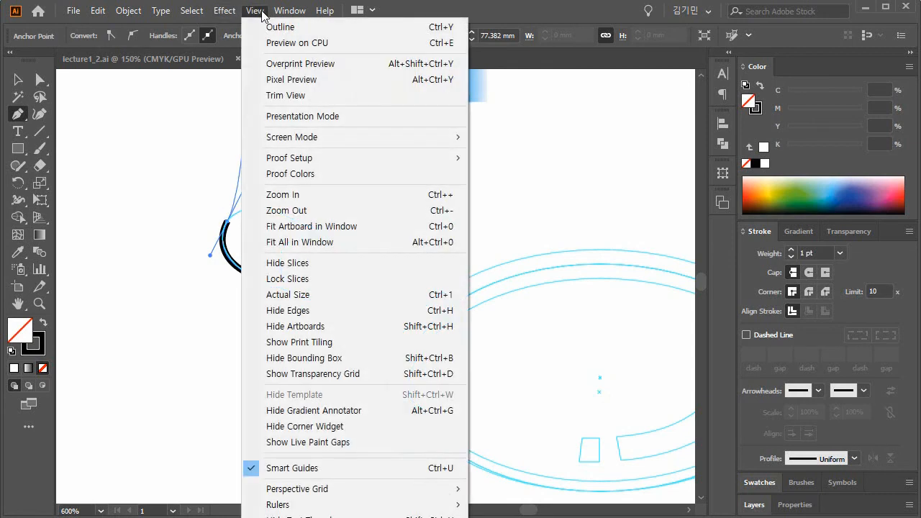
pyautogui.click(378, 473)
pyautogui.click(226, 222)
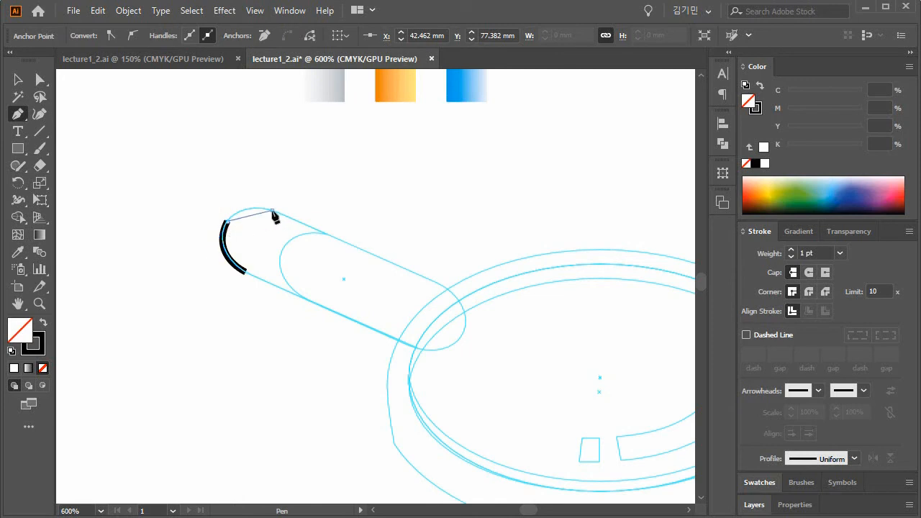
pyautogui.moveTo(272, 211); pyautogui.dragTo(307, 220)
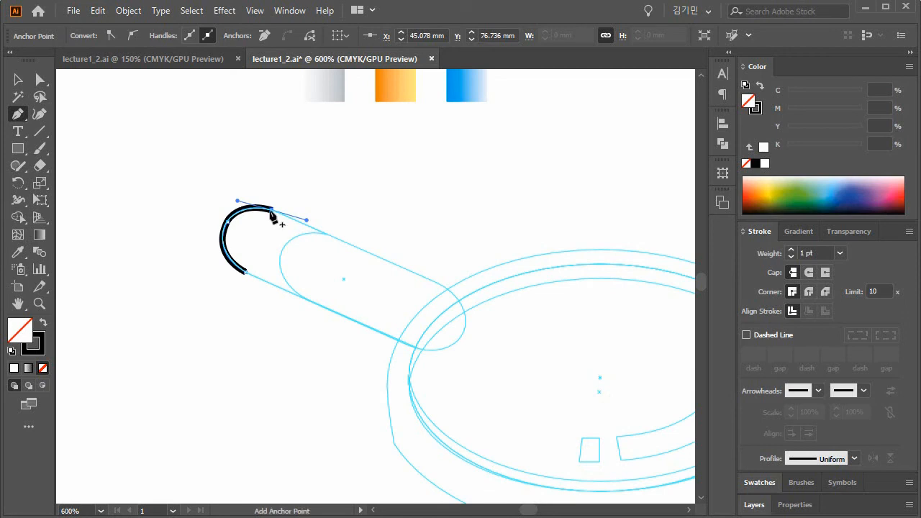
pyautogui.click(272, 212)
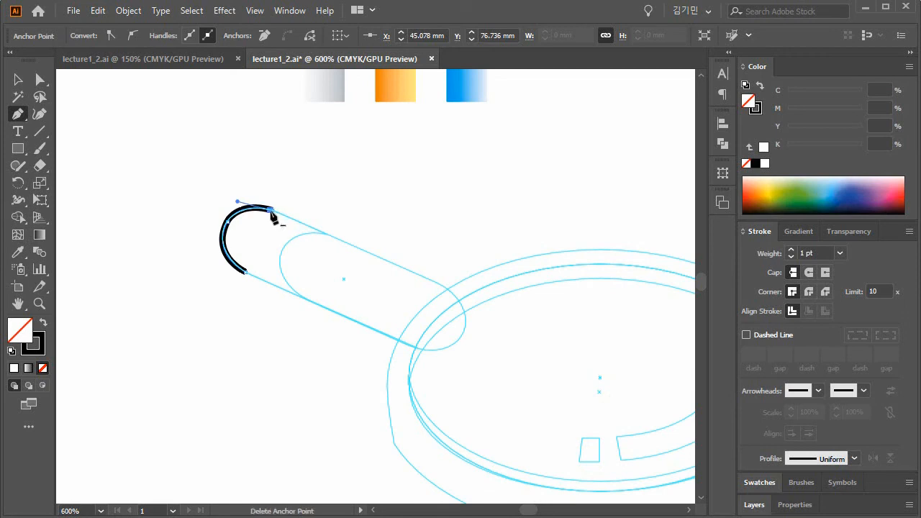
# - Finish the magnifier's handle outline along the guide with the Pen tool and close the path at its starting anchor
pyautogui.click(442, 288)
pyautogui.press('Escape')
pyautogui.moveTo(463, 333); pyautogui.dragTo(379, 341)
pyautogui.click(463, 334)
pyautogui.click(417, 349)
pyautogui.click(245, 273)
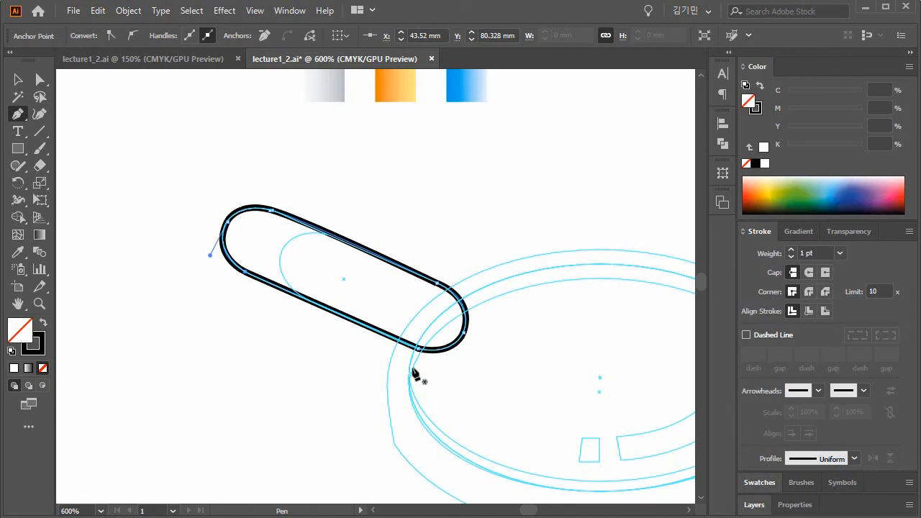
# - Examine the finished magnifier's handle and lens in the reference lecture1_2.ai document, and return to the working document
pyautogui.moveTo(507, 331); pyautogui.dragTo(311, 216)
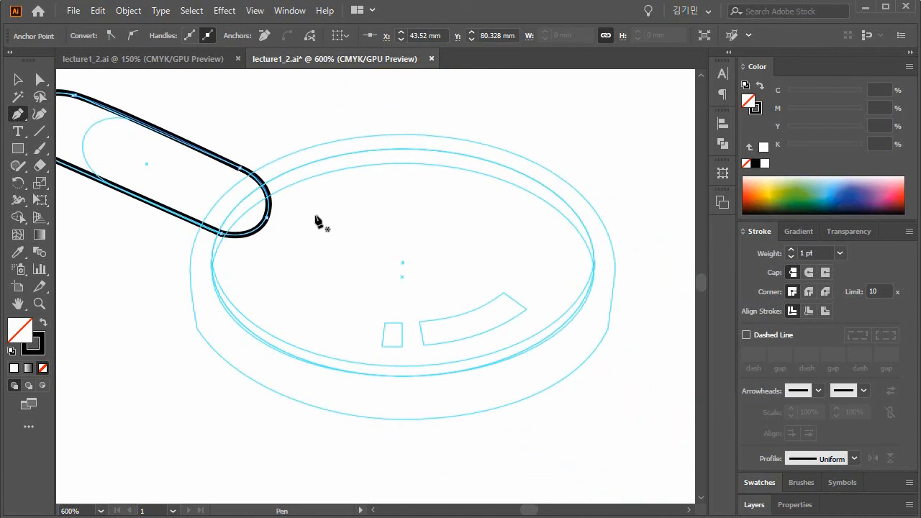
pyautogui.moveTo(463, 269); pyautogui.dragTo(598, 315)
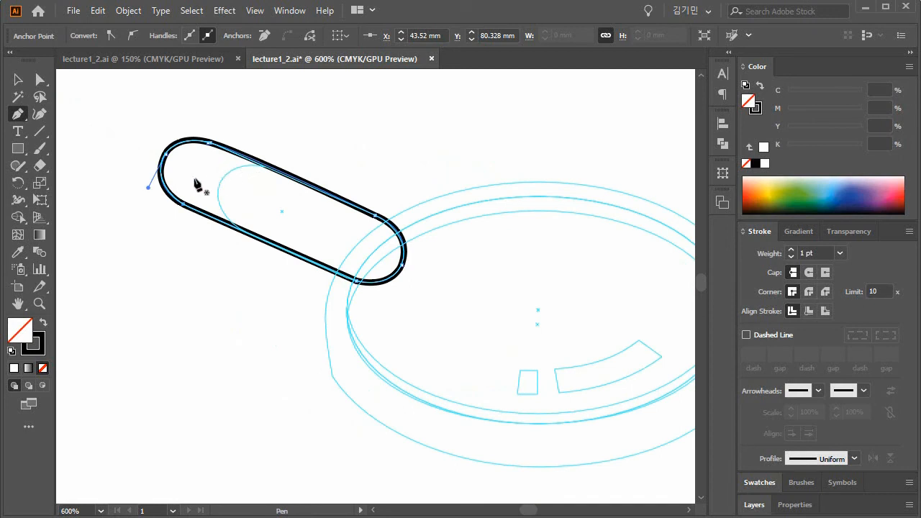
pyautogui.click(152, 65)
pyautogui.doubleClick(39, 302)
pyautogui.click(360, 289)
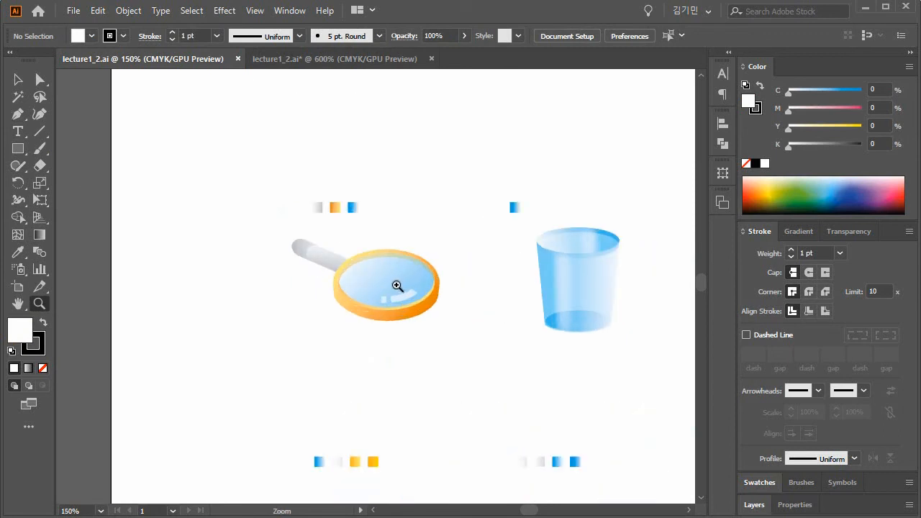
pyautogui.click(396, 288)
pyautogui.click(376, 281)
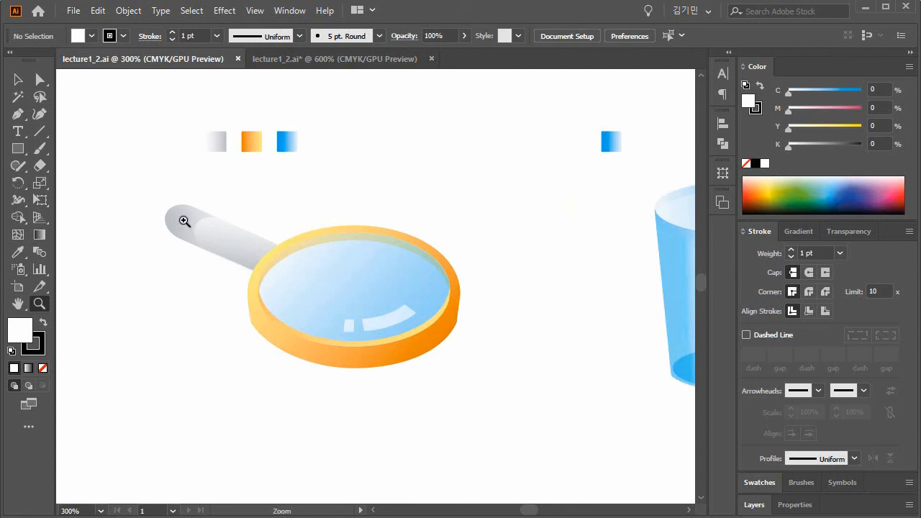
pyautogui.click(292, 62)
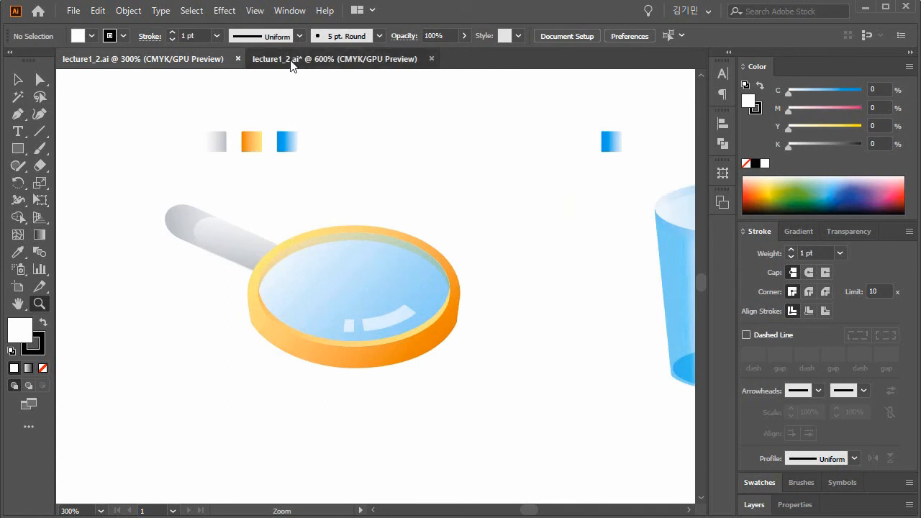
# - Draw an open curved path with the Pen tool along the handle's inner highlight guide, crossing both handle edges, and nudge its upper end anchor
pyautogui.click(16, 115)
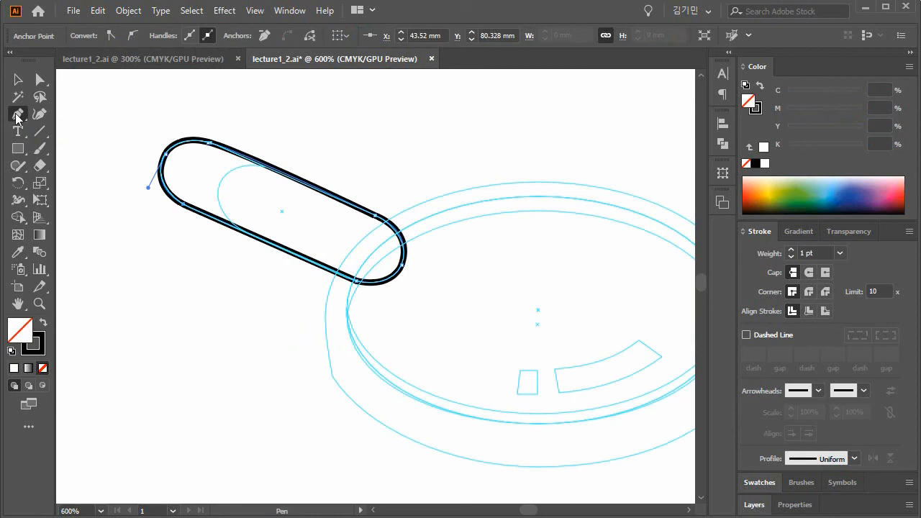
pyautogui.click(242, 236)
pyautogui.moveTo(239, 153); pyautogui.dragTo(205, 204)
pyautogui.moveTo(243, 150)
pyautogui.mouseDown()
pyautogui.moveTo(285, 165)
pyautogui.moveTo(340, 164)
pyautogui.moveTo(330, 166)
pyautogui.mouseUp()
pyautogui.click(223, 179)
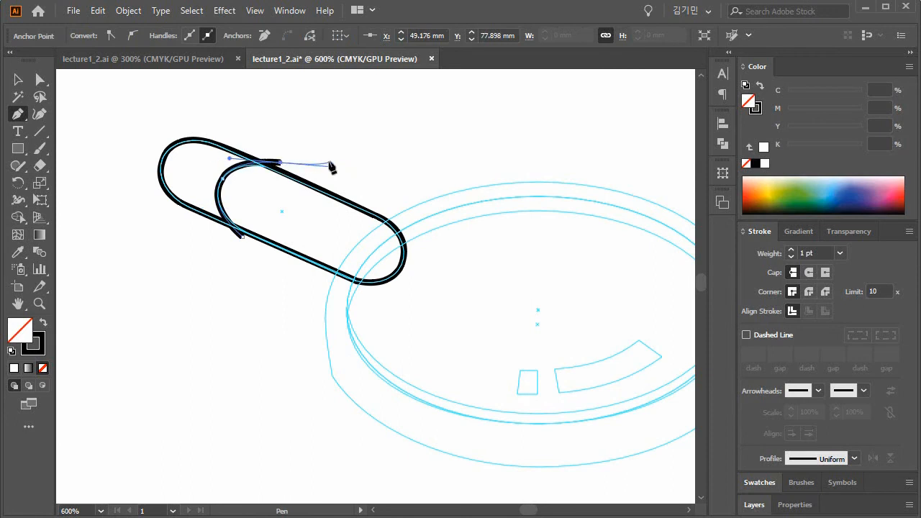
pyautogui.press('ctrl')
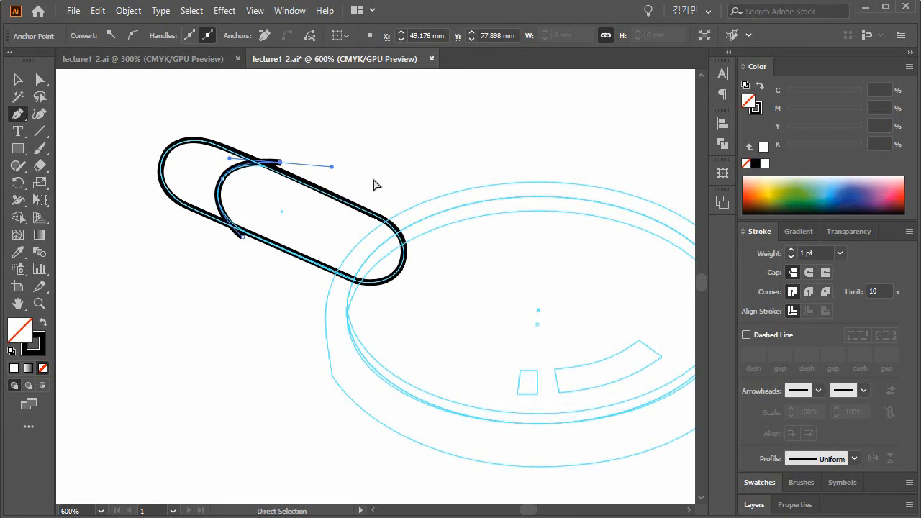
pyautogui.keyDown('ctrl'); pyautogui.click(371, 182); pyautogui.keyUp('ctrl')
pyautogui.click(40, 80)
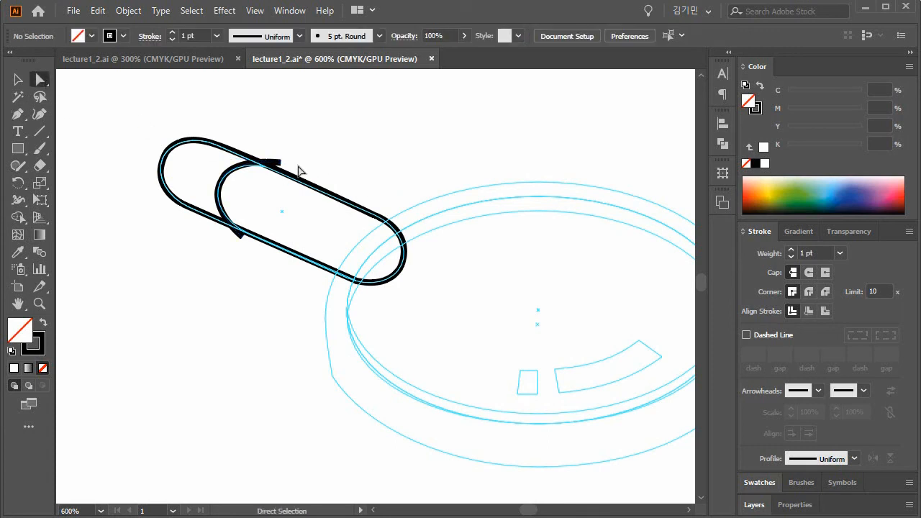
pyautogui.click(284, 165)
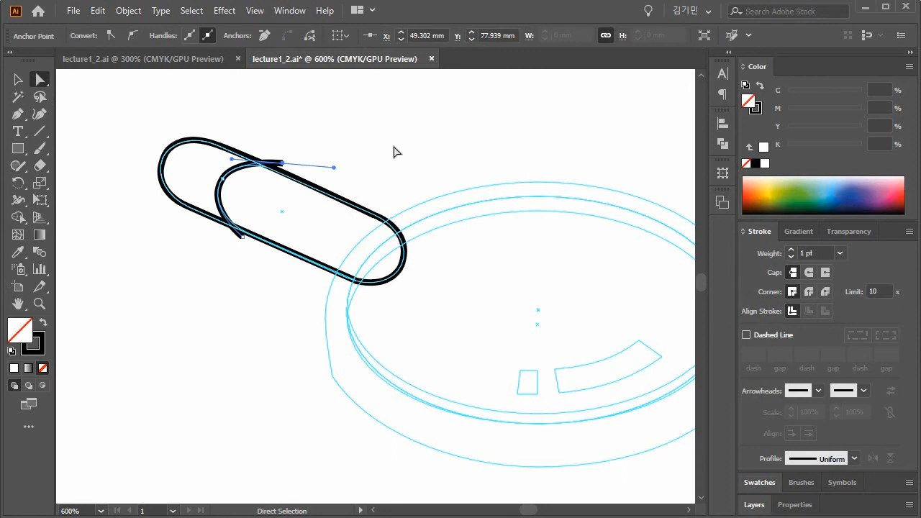
# - Draw an ellipse over the outermost guide of the lens frame's upper rim
pyautogui.press('space')
pyautogui.moveTo(592, 149); pyautogui.dragTo(468, 136)
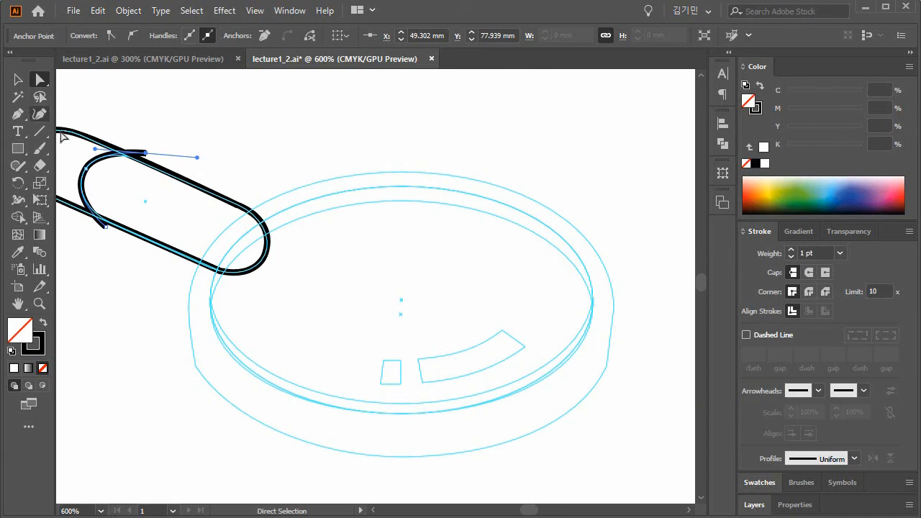
pyautogui.moveTo(18, 149); pyautogui.dragTo(104, 186)
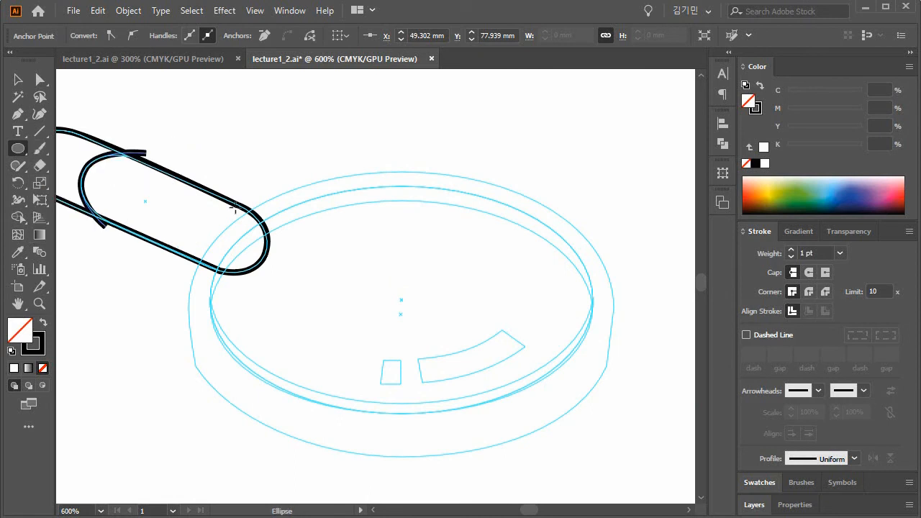
pyautogui.moveTo(201, 175)
pyautogui.mouseDown()
pyautogui.moveTo(578, 397)
pyautogui.moveTo(602, 340)
pyautogui.moveTo(579, 405)
pyautogui.moveTo(550, 410)
pyautogui.moveTo(619, 413)
pyautogui.moveTo(605, 402)
pyautogui.moveTo(613, 429)
pyautogui.mouseUp()
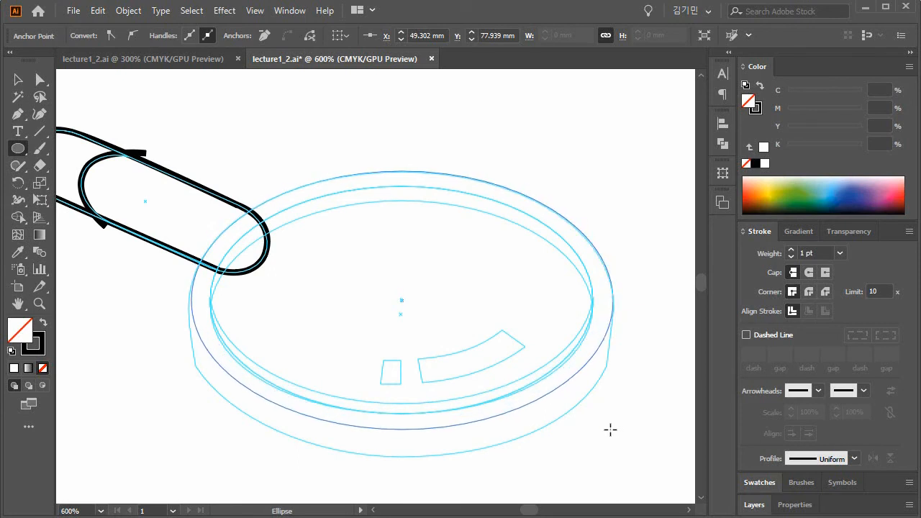
pyautogui.moveTo(608, 429); pyautogui.dragTo(612, 429)
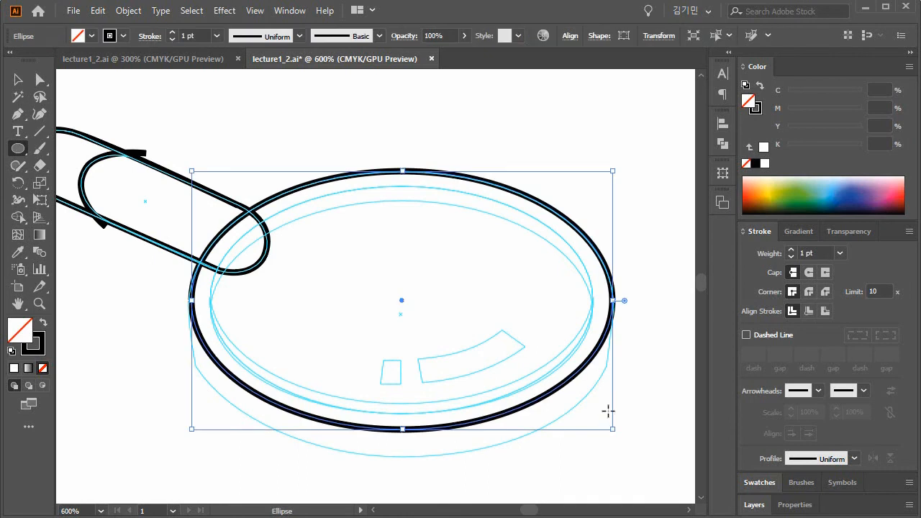
# - Set the stroke weight of the handle outline, inner curve and rim ellipse to 0.25 pt, and deselect them
pyautogui.click(19, 80)
pyautogui.moveTo(93, 126); pyautogui.dragTo(329, 313)
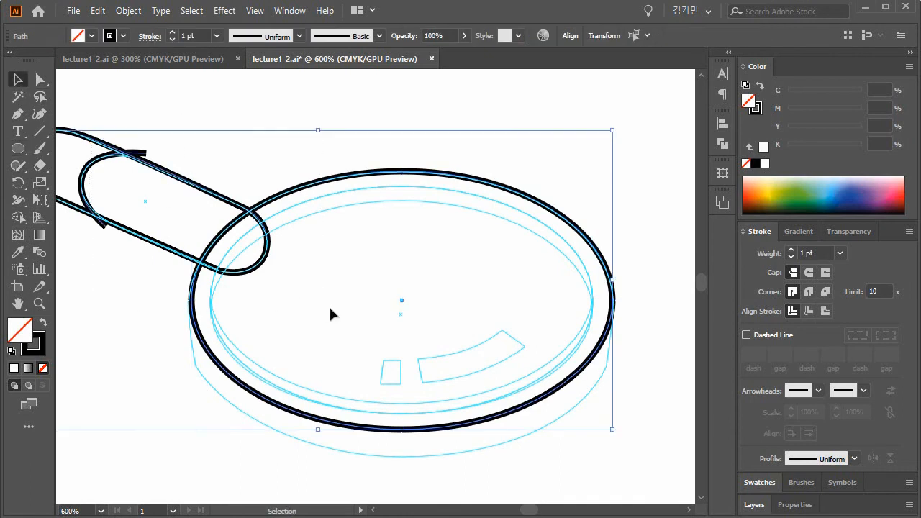
pyautogui.click(839, 253)
pyautogui.click(853, 269)
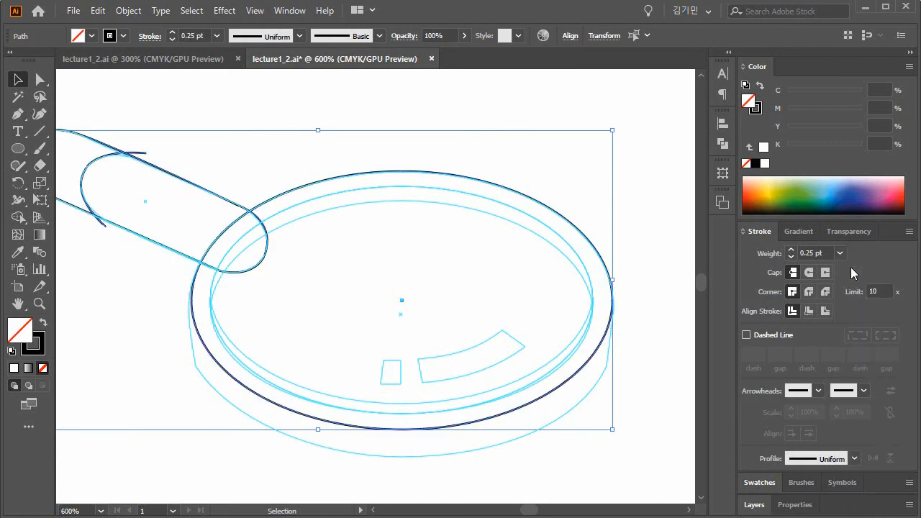
pyautogui.click(644, 338)
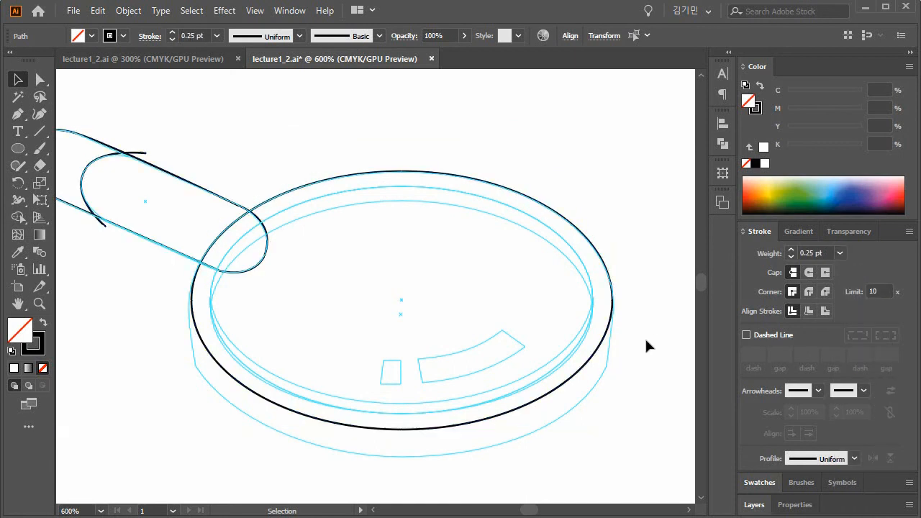
# - Duplicate the rim ellipse downward onto the frame's bottom guide and slightly reduce the copy's height to fit
pyautogui.click(600, 351)
pyautogui.moveTo(599, 356); pyautogui.dragTo(598, 381)
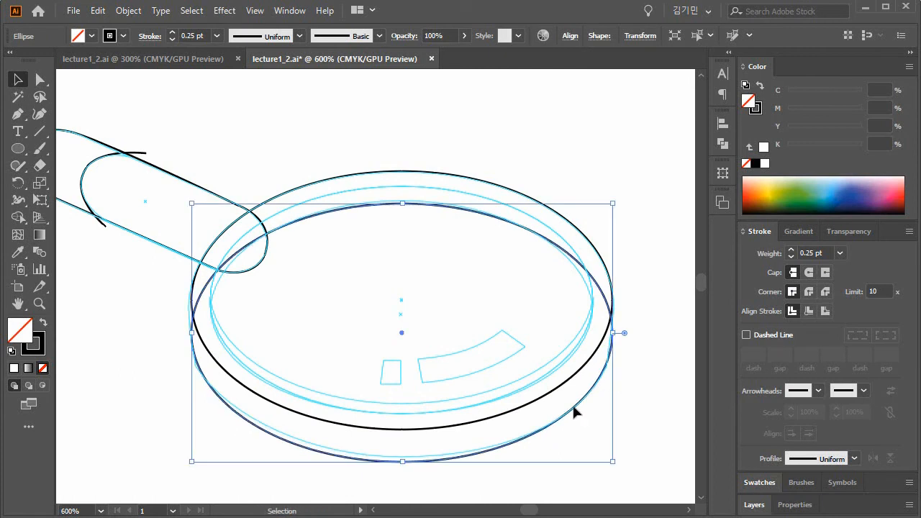
pyautogui.moveTo(402, 461); pyautogui.dragTo(403, 460)
pyautogui.click(535, 478)
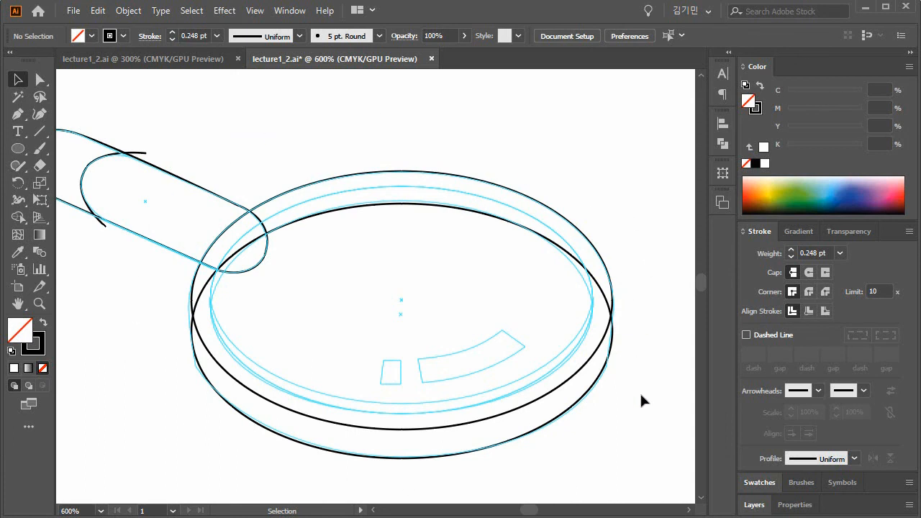
# - Switch to File Explorer and open lecture1_2_process.ai from the complete folder
pyautogui.hotkey('alt', 'Tab')
pyautogui.click(750, 232)
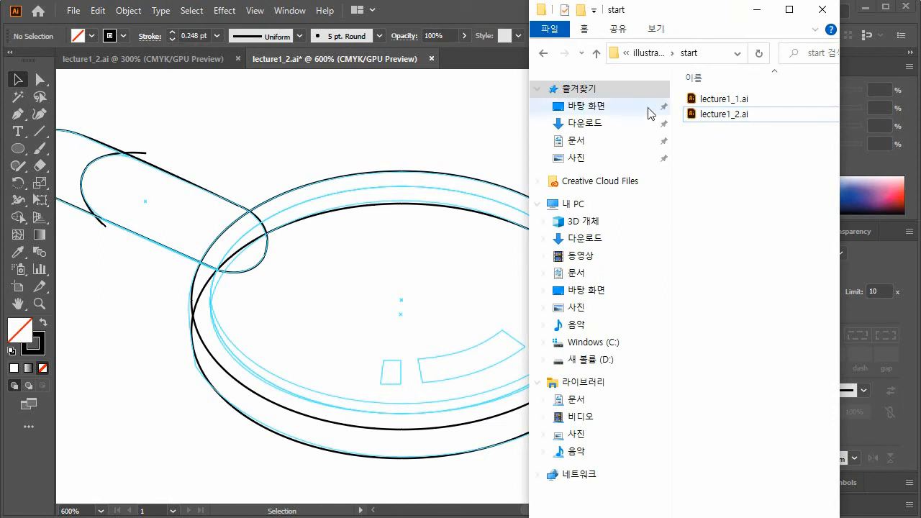
pyautogui.click(646, 54)
pyautogui.doubleClick(691, 117)
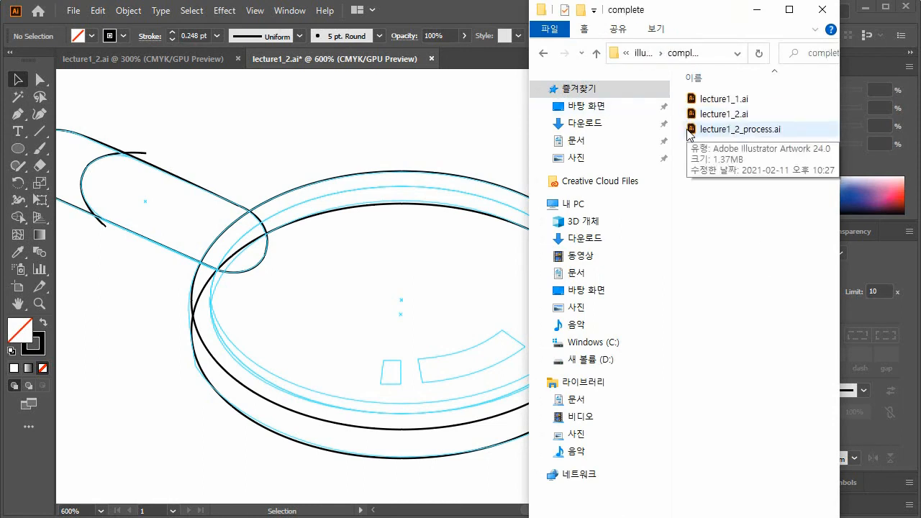
pyautogui.click(691, 130)
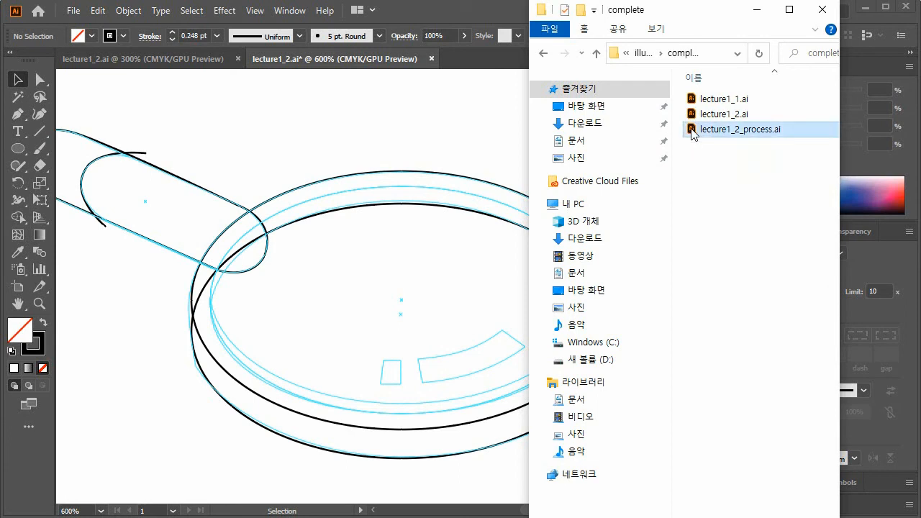
pyautogui.doubleClick(692, 132)
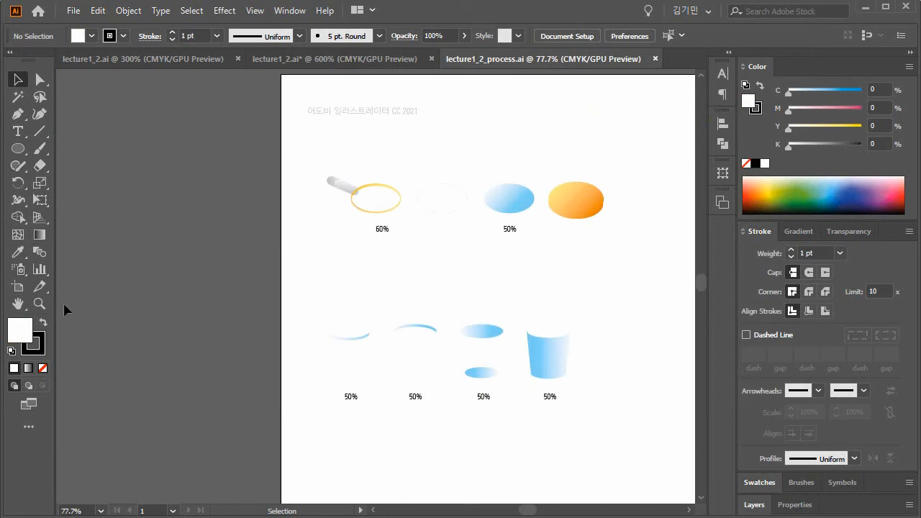
# - Examine the separated magnifier parts in lecture1_2_process.ai and return to the working lecture1_2.ai document
pyautogui.click(39, 303)
pyautogui.click(560, 211)
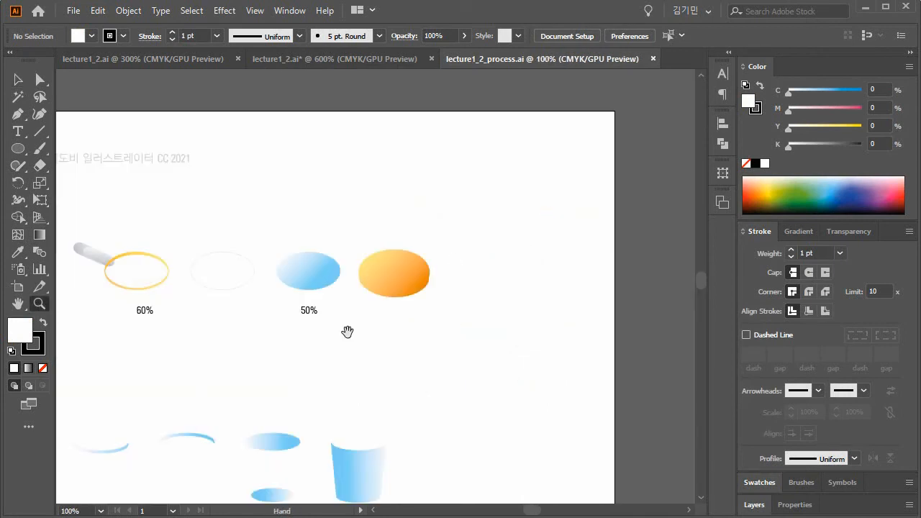
pyautogui.moveTo(346, 332); pyautogui.dragTo(426, 319)
pyautogui.click(369, 316)
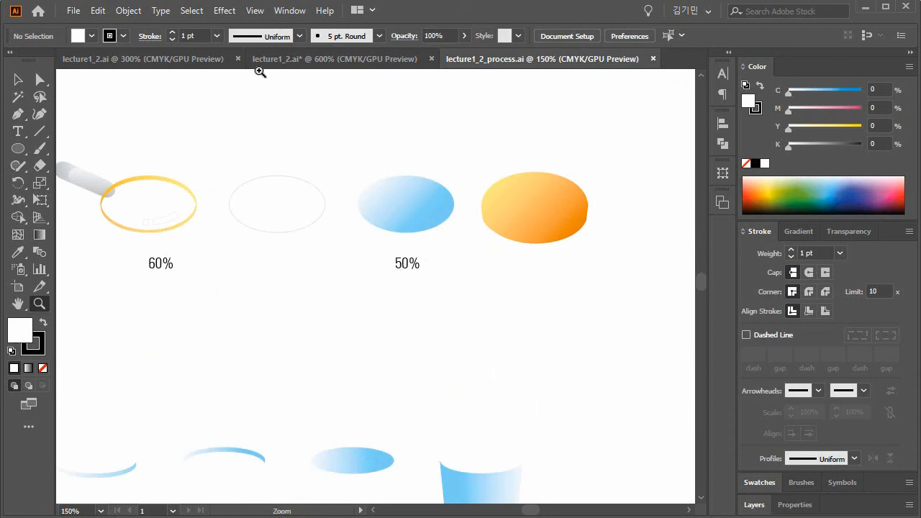
pyautogui.click(288, 63)
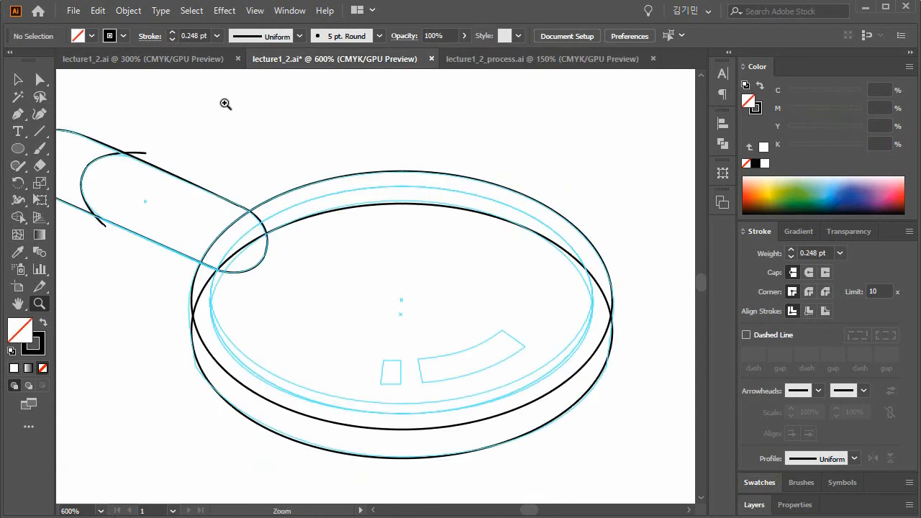
# - Copy the upper rim ellipse, paste the copy in front at the same position, and deselect it
pyautogui.press('v')
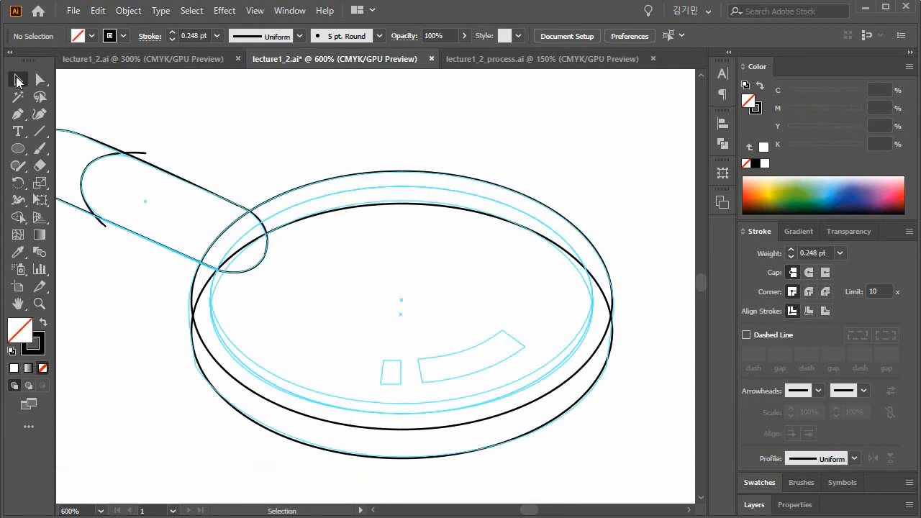
pyautogui.click(401, 177)
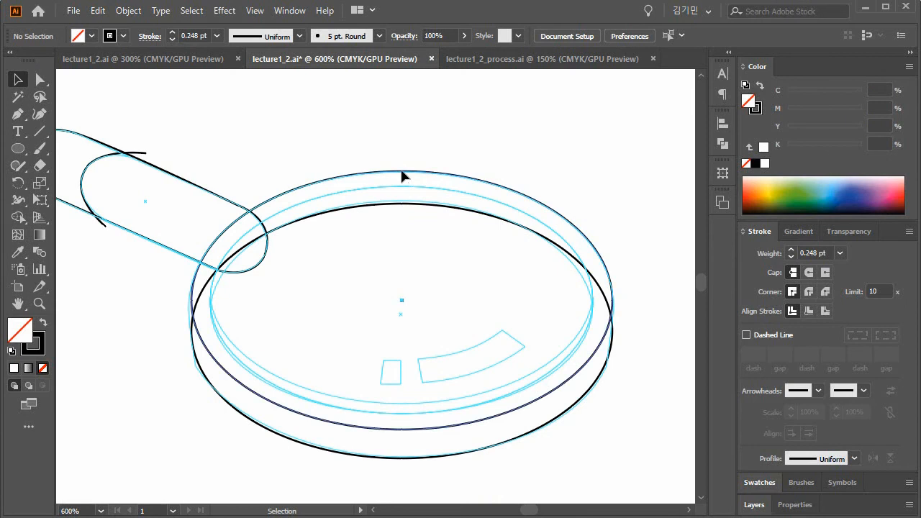
pyautogui.click(401, 177)
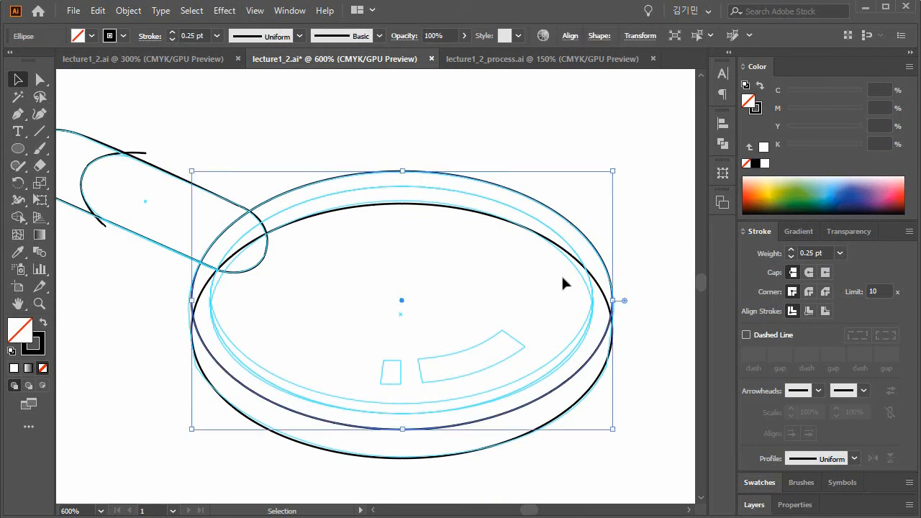
pyautogui.press('a')
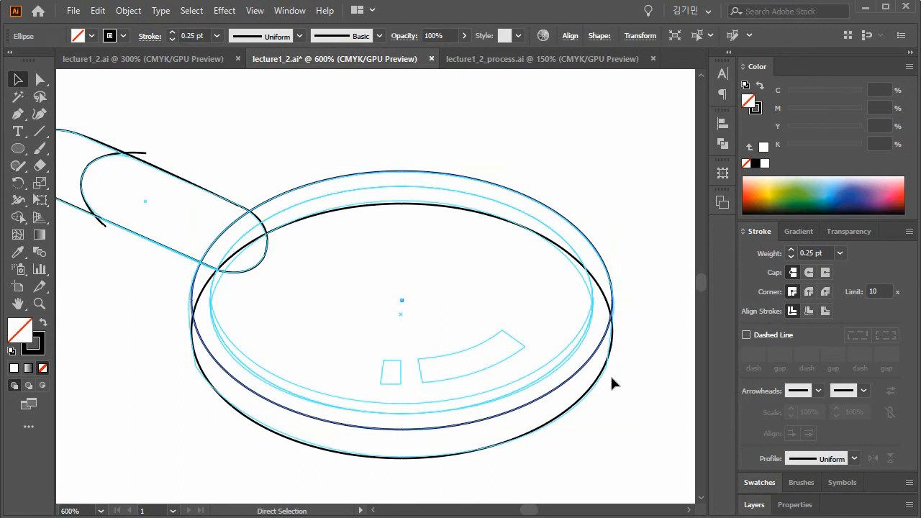
pyautogui.press('v')
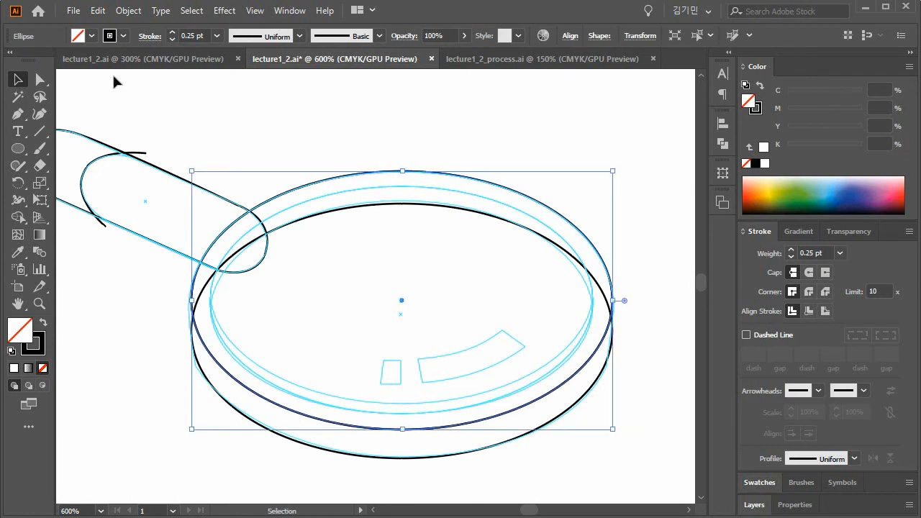
pyautogui.click(99, 11)
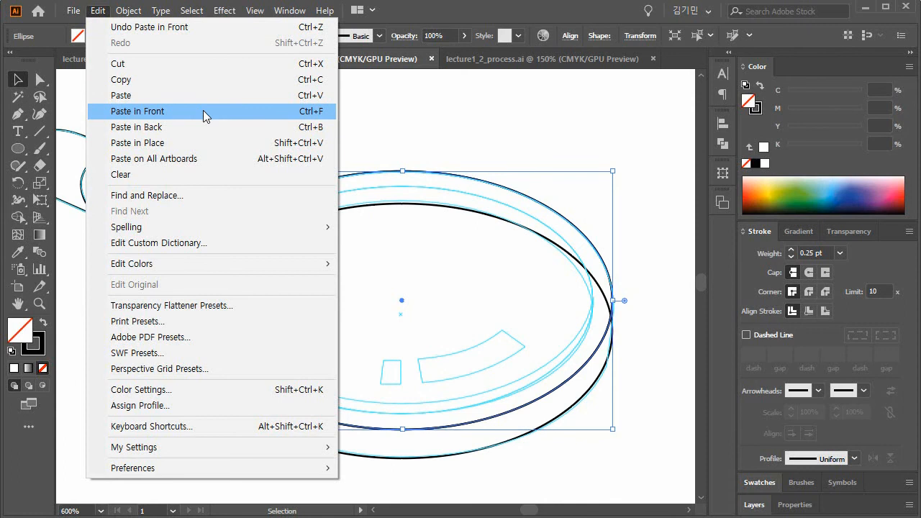
pyautogui.click(556, 132)
pyautogui.click(556, 130)
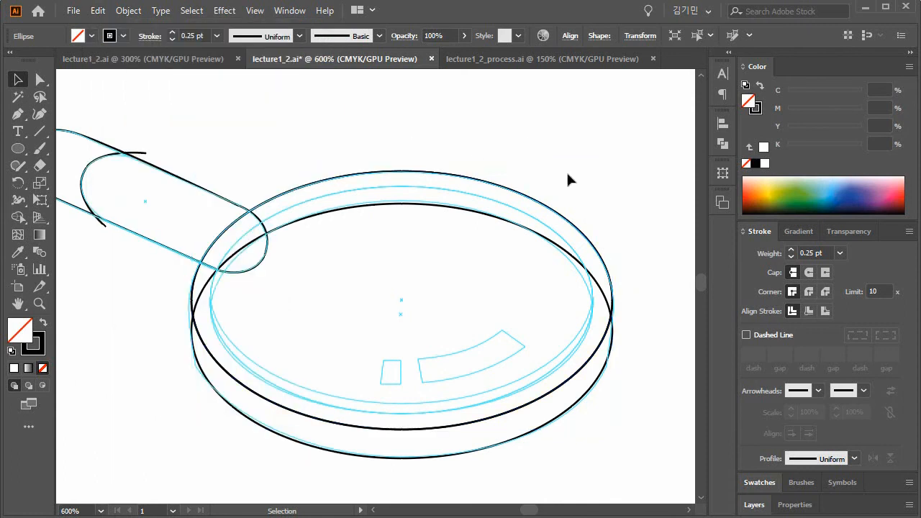
# - Shrink the pasted rim ellipse about its centre to the inner rim guide, widen it slightly to match, and deselect it
pyautogui.click(547, 204)
pyautogui.press('a')
pyautogui.press('v')
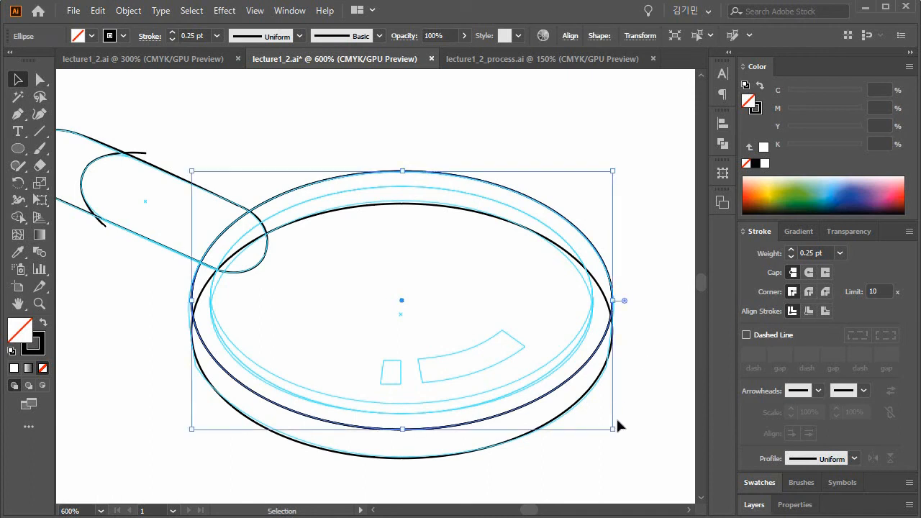
pyautogui.moveTo(613, 430)
pyautogui.mouseDown()
pyautogui.moveTo(594, 413)
pyautogui.moveTo(607, 417)
pyautogui.mouseUp()
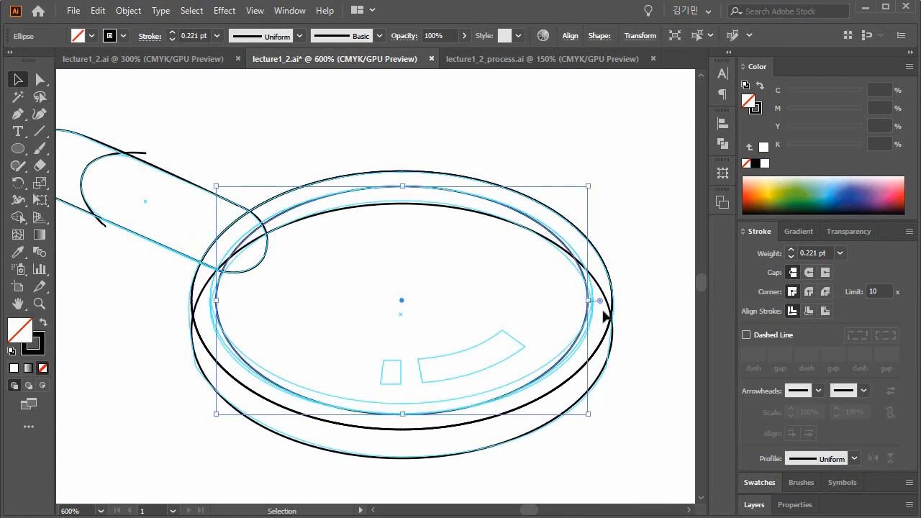
pyautogui.moveTo(588, 300); pyautogui.dragTo(593, 300)
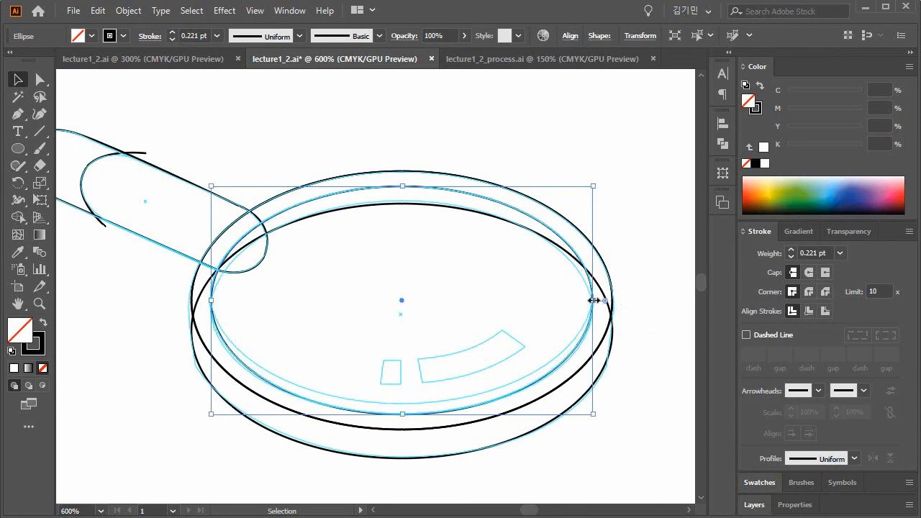
pyautogui.click(639, 362)
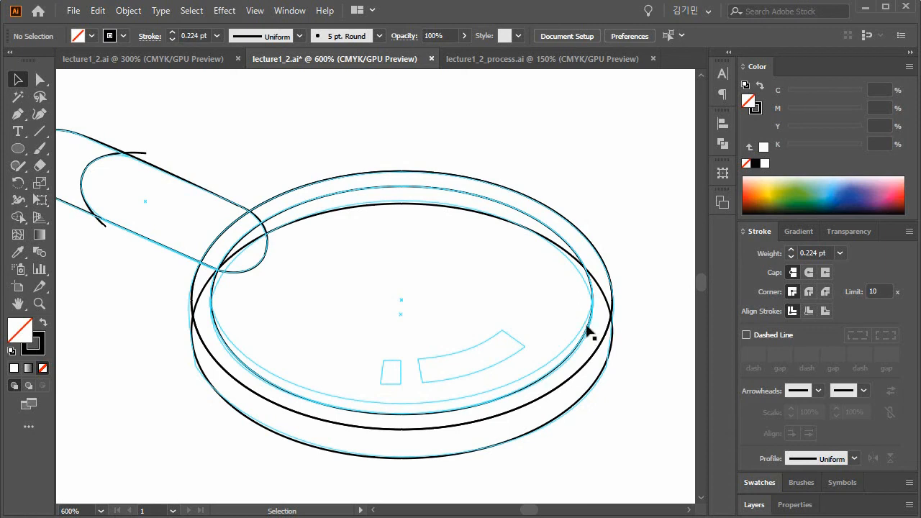
# - Check the separated parts in lecture1_2_process.ai, then select the outer rim ellipse and the bottom frame ellipse in the working lecture1_2.ai
pyautogui.click(469, 59)
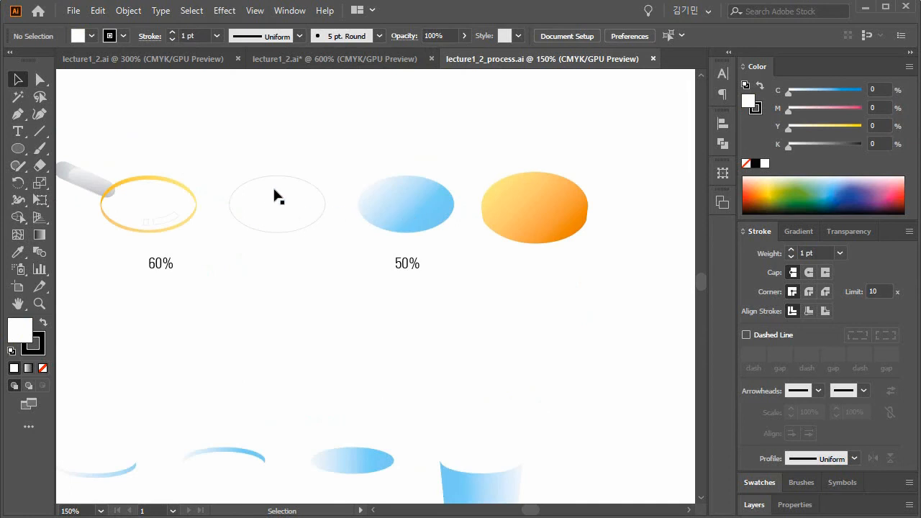
pyautogui.click(297, 59)
pyautogui.click(573, 248)
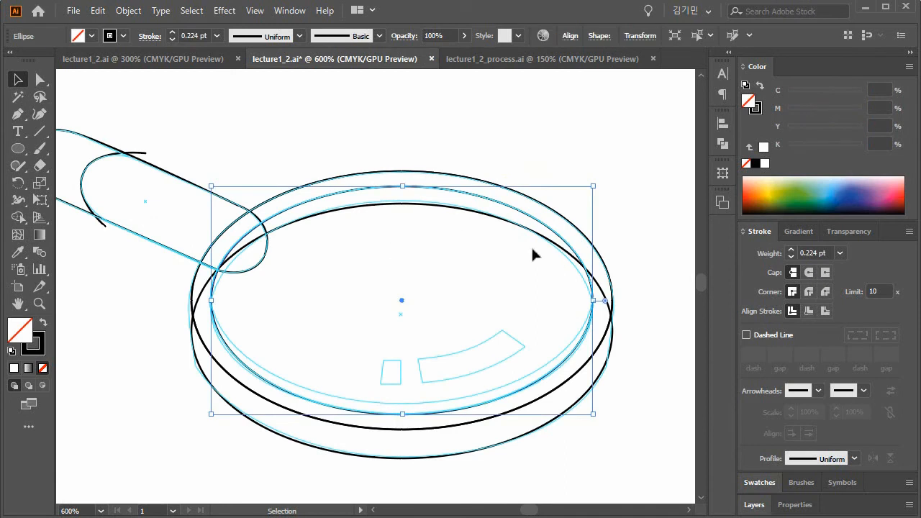
pyautogui.click(523, 200)
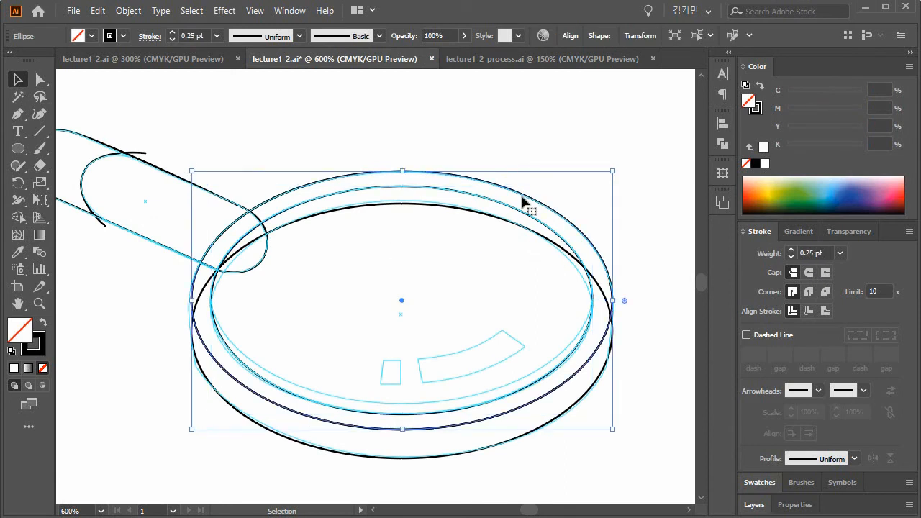
pyautogui.keyDown('shift'); pyautogui.click(596, 381); pyautogui.keyUp('shift')
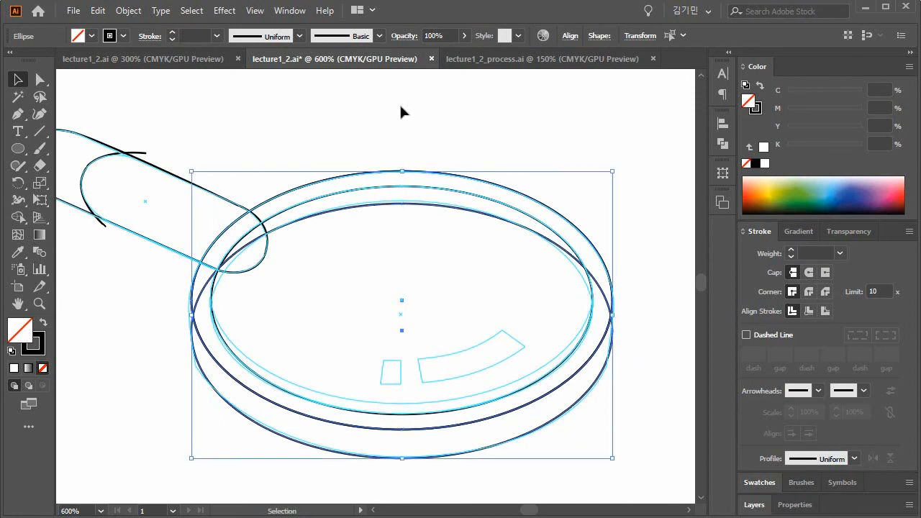
# - Check the keyboard increment in the General preferences and the measurement units, then close the preferences
pyautogui.click(98, 11)
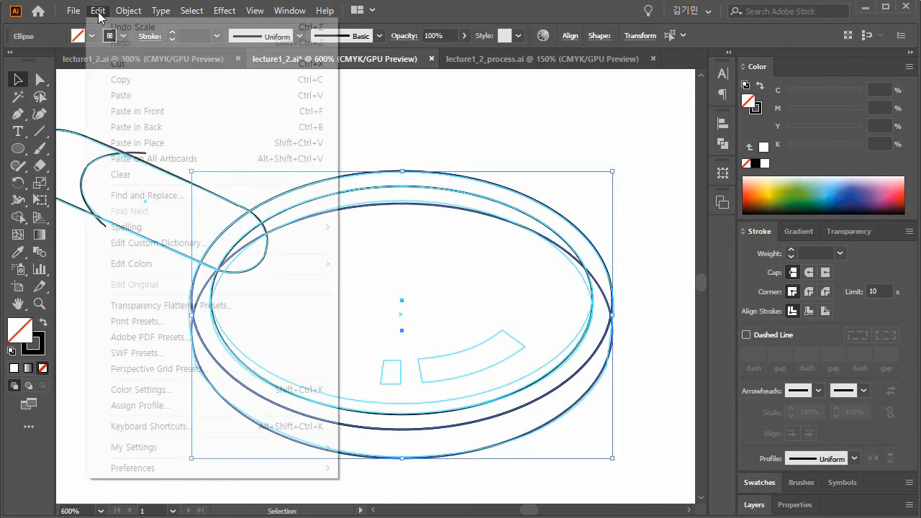
pyautogui.moveTo(203, 469)
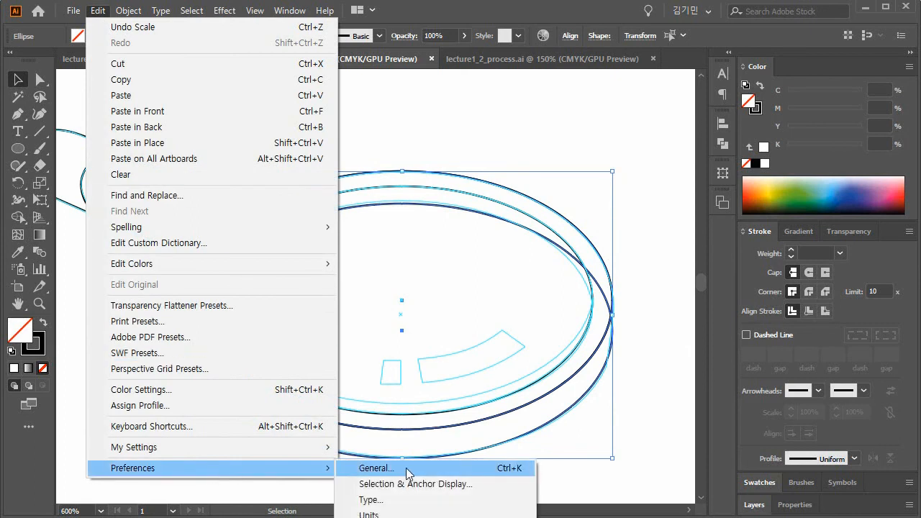
pyautogui.click(376, 468)
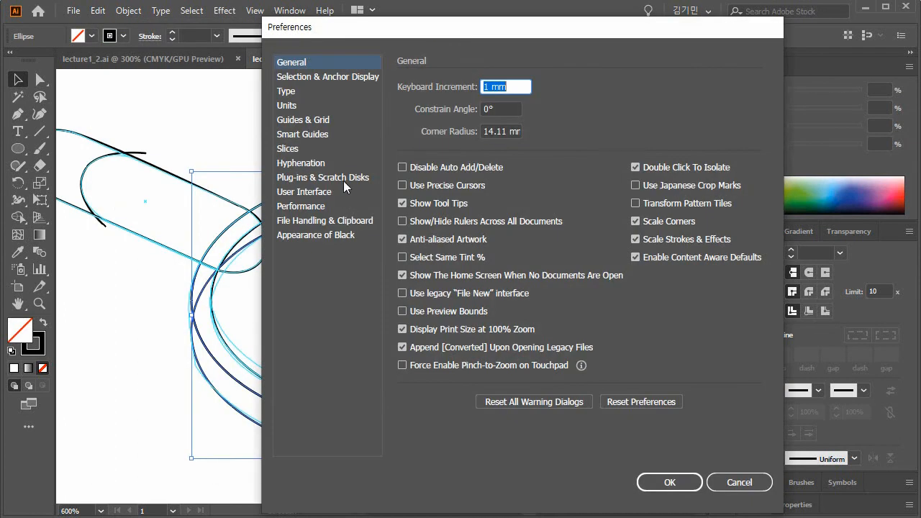
pyautogui.click(343, 108)
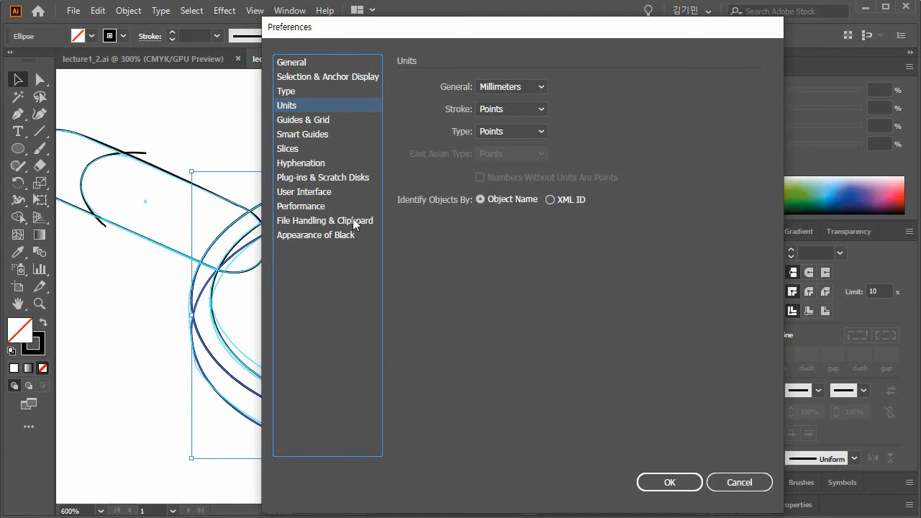
pyautogui.click(324, 64)
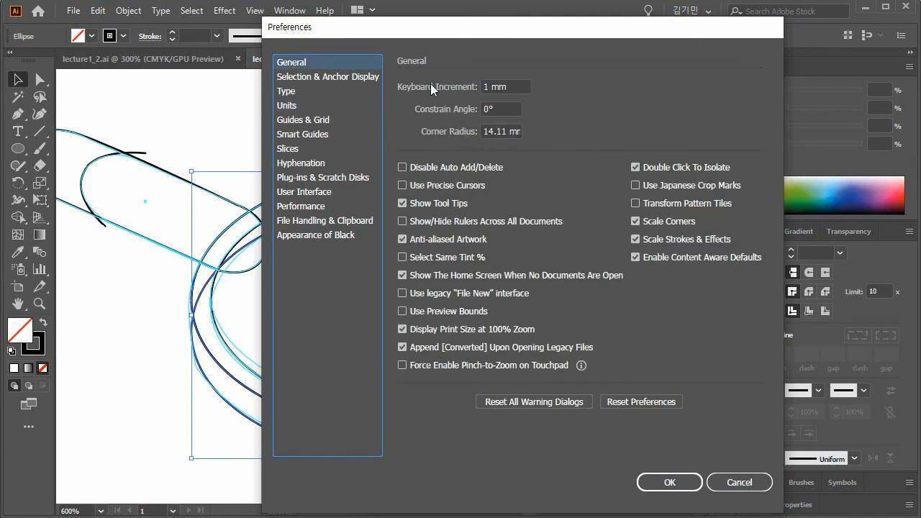
pyautogui.click(510, 87)
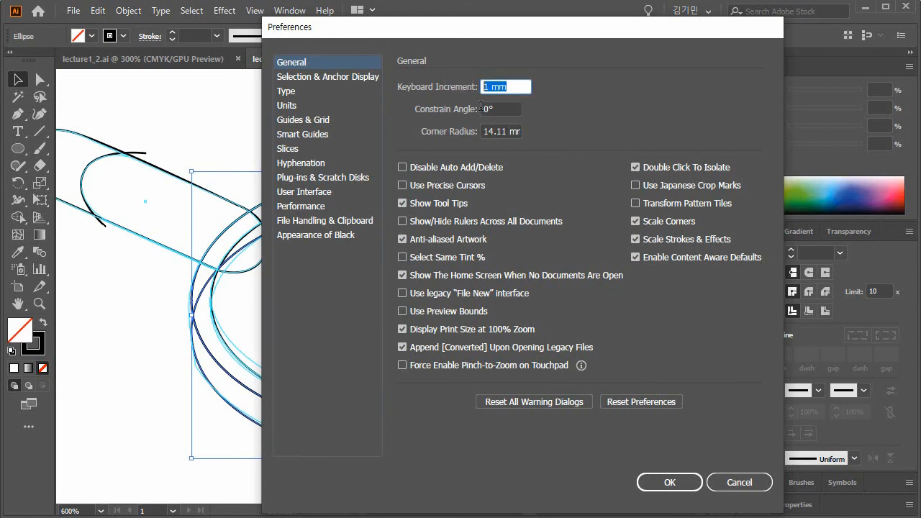
pyautogui.click(665, 483)
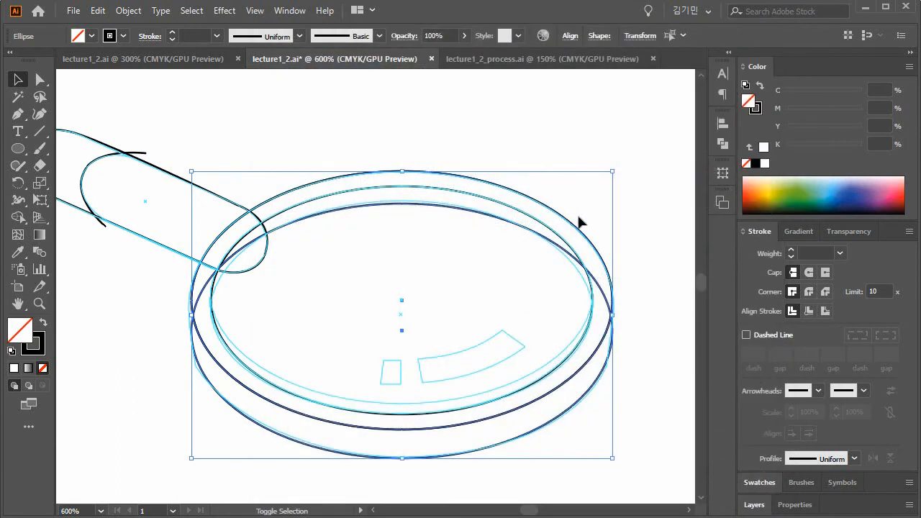
# - Move the selected rim and bottom frame ellipses together into the empty area below the magnifier guides and deselect them
pyautogui.press('Right')
pyautogui.press('Right')
pyautogui.press('Right')
pyautogui.press('Right')
pyautogui.press('Right')
pyautogui.press('Right')
pyautogui.press('Right')
pyautogui.press('Right')
pyautogui.press('Right')
pyautogui.press('Right')
pyautogui.press('Right')
pyautogui.press('Right')
pyautogui.press('Right')
pyautogui.press('Right')
pyautogui.press('Right')
pyautogui.press('Right')
pyautogui.press('Right')
pyautogui.press('Right')
pyautogui.press('Right')
pyautogui.press('Right')
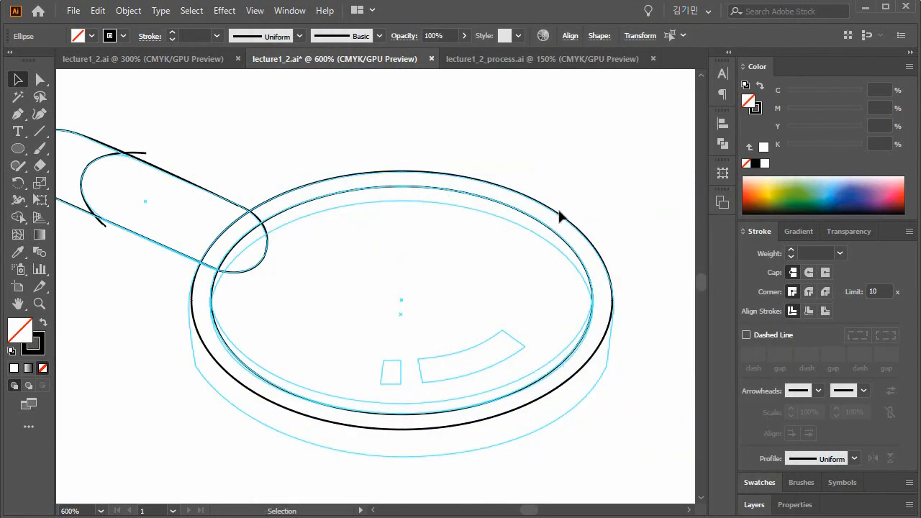
pyautogui.moveTo(522, 368); pyautogui.dragTo(85, 325)
pyautogui.moveTo(232, 368); pyautogui.dragTo(547, 319)
pyautogui.press('Left')
pyautogui.press('Left')
pyautogui.press('Left')
pyautogui.press('Left')
pyautogui.press('Left')
pyautogui.press('Left')
pyautogui.press('Left')
pyautogui.press('Left')
pyautogui.press('Left')
pyautogui.press('Left')
pyautogui.press('Left')
pyautogui.press('Left')
pyautogui.press('Left')
pyautogui.press('Left')
pyautogui.press('Left')
pyautogui.press('Left')
pyautogui.press('Left')
pyautogui.press('Left')
pyautogui.press('Left')
pyautogui.press('Left')
pyautogui.press('Left')
pyautogui.press('Left')
pyautogui.press('Left')
pyautogui.press('Left')
pyautogui.press('Left')
pyautogui.press('Left')
pyautogui.press('Left')
pyautogui.press('Left')
pyautogui.press('Left')
pyautogui.press('Left')
pyautogui.press('Left')
pyautogui.press('Left')
pyautogui.press('Left')
pyautogui.press('Left')
pyautogui.press('Left')
pyautogui.press('Left')
pyautogui.press('Left')
pyautogui.press('Left')
pyautogui.press('Left')
pyautogui.press('Left')
pyautogui.press('Down')
pyautogui.press('Down')
pyautogui.press('Down')
pyautogui.press('Down')
pyautogui.press('Down')
pyautogui.press('Down')
pyautogui.press('Down')
pyautogui.press('Down')
pyautogui.press('Down')
pyautogui.press('Down')
pyautogui.press('Down')
pyautogui.press('Down')
pyautogui.press('Down')
pyautogui.press('Down')
pyautogui.press('Down')
pyautogui.press('Down')
pyautogui.press('Down')
pyautogui.press('Down')
pyautogui.press('Down')
pyautogui.press('Down')
pyautogui.moveTo(447, 299); pyautogui.dragTo(574, 156)
pyautogui.moveTo(627, 349); pyautogui.dragTo(680, 197)
pyautogui.click(624, 417)
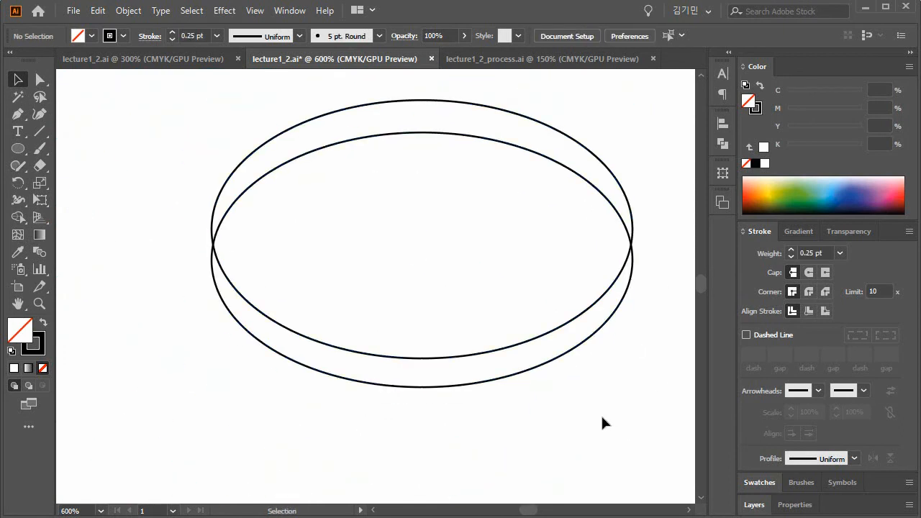
# - Move the traced handle paths horizontally off the guides into the empty area left of the magnifier
pyautogui.press('a')
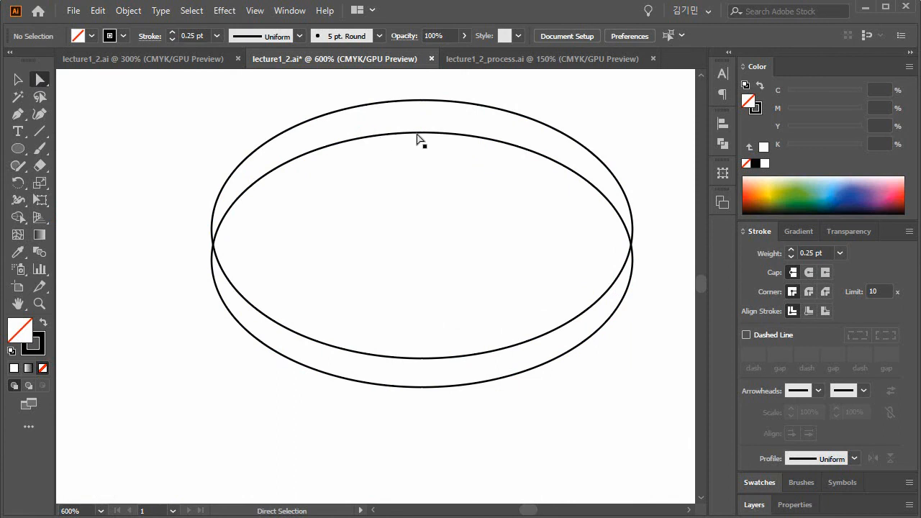
pyautogui.moveTo(504, 175); pyautogui.dragTo(502, 444)
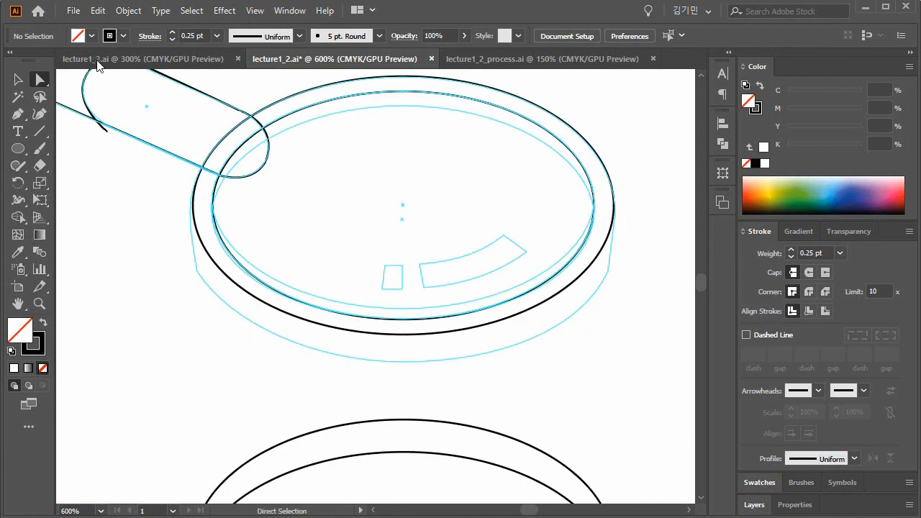
pyautogui.click(19, 76)
pyautogui.moveTo(294, 301); pyautogui.dragTo(456, 425)
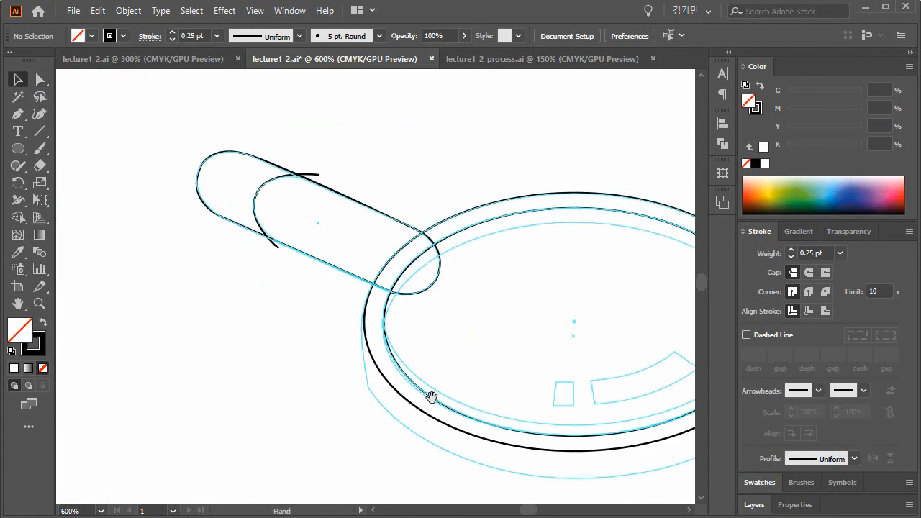
pyautogui.moveTo(164, 143); pyautogui.dragTo(158, 121)
pyautogui.hotkey('shift', 'Left')
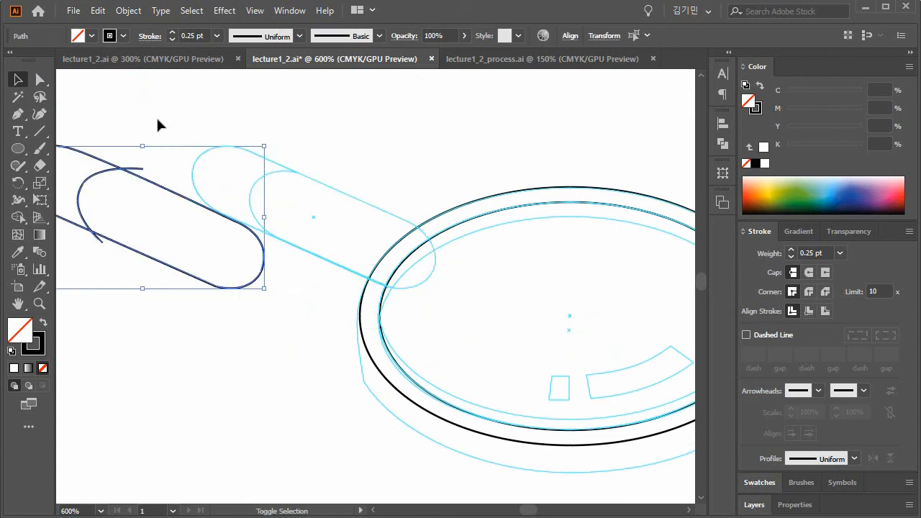
pyautogui.hotkey('shift', 'Left')
pyautogui.click(292, 147)
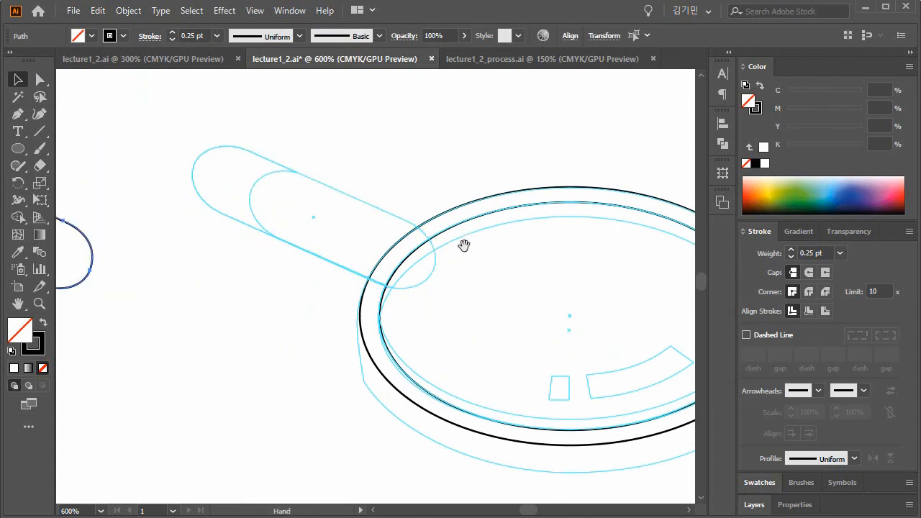
# - Move the remaining outer and inner rim ellipses straight down below the magnifier guides and deselect them
pyautogui.moveTo(479, 245); pyautogui.dragTo(305, 201)
pyautogui.moveTo(294, 123); pyautogui.dragTo(559, 411)
pyautogui.hotkey('shift', 'Down')
pyautogui.hotkey('shift', 'Down')
pyautogui.scroll(-5, 532, 320)
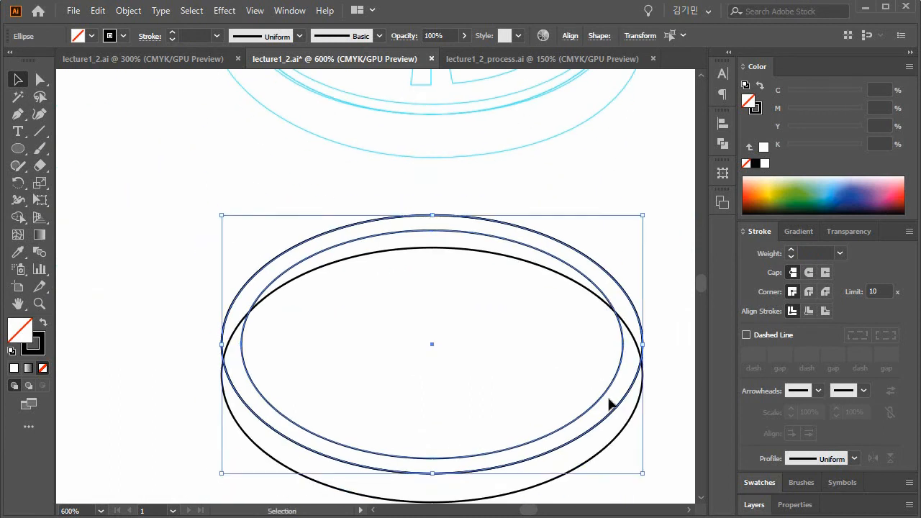
pyautogui.click(648, 454)
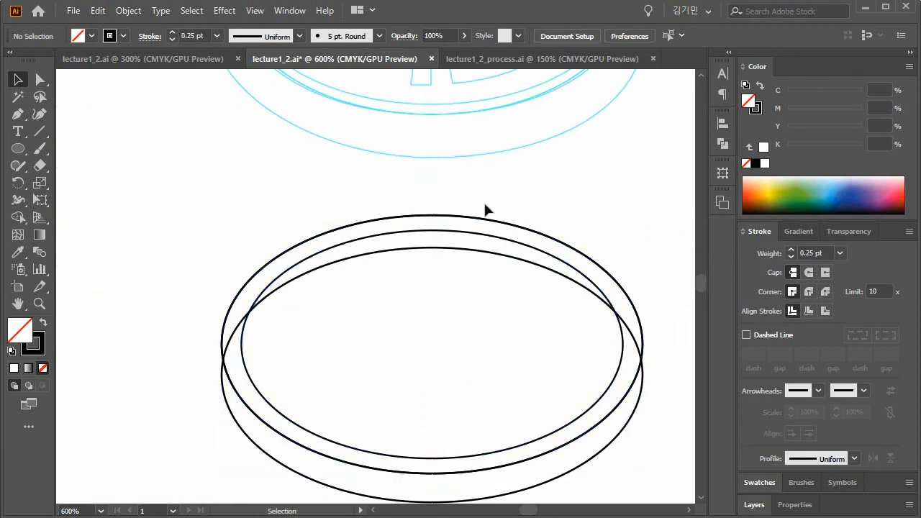
# - Move one outer rim ellipse and the bottom frame ellipse back up onto the frame guides and deselect them
pyautogui.click(554, 242)
pyautogui.keyDown('shift'); pyautogui.click(627, 425); pyautogui.keyUp('shift')
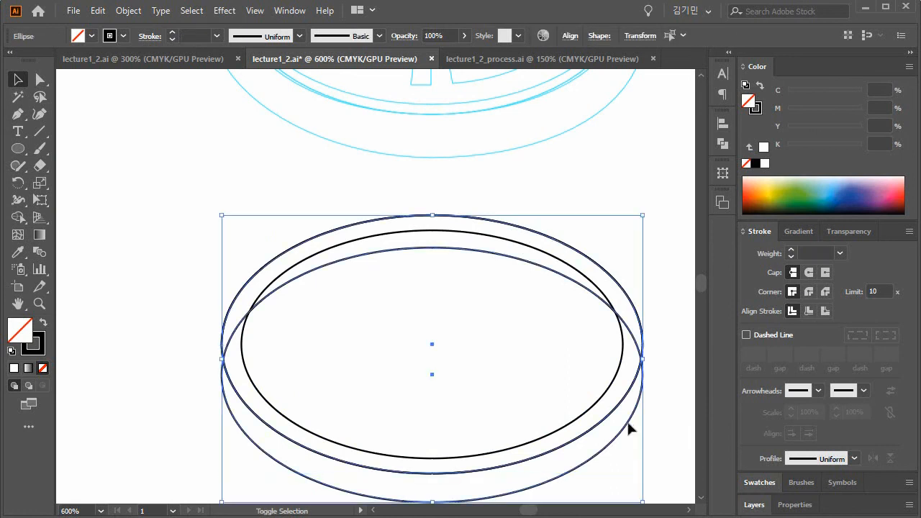
pyautogui.hotkey('shift', 'Up')
pyautogui.hotkey('shift', 'Up')
pyautogui.hotkey('shift', 'Up')
pyautogui.hotkey('shift', 'Up')
pyautogui.hotkey('shift', 'Up')
pyautogui.hotkey('shift', 'Up')
pyautogui.hotkey('shift', 'Up')
pyautogui.hotkey('shift', 'Up')
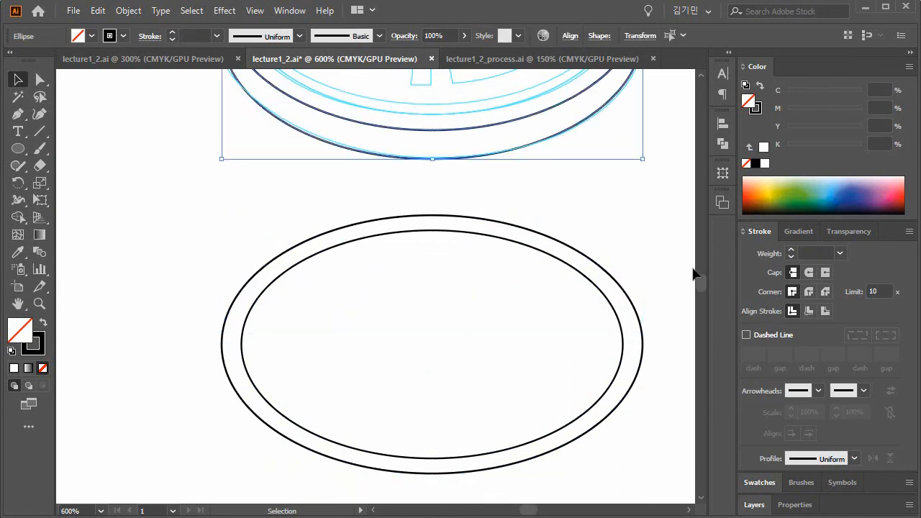
pyautogui.scroll(3, 623, 346)
pyautogui.click(633, 365)
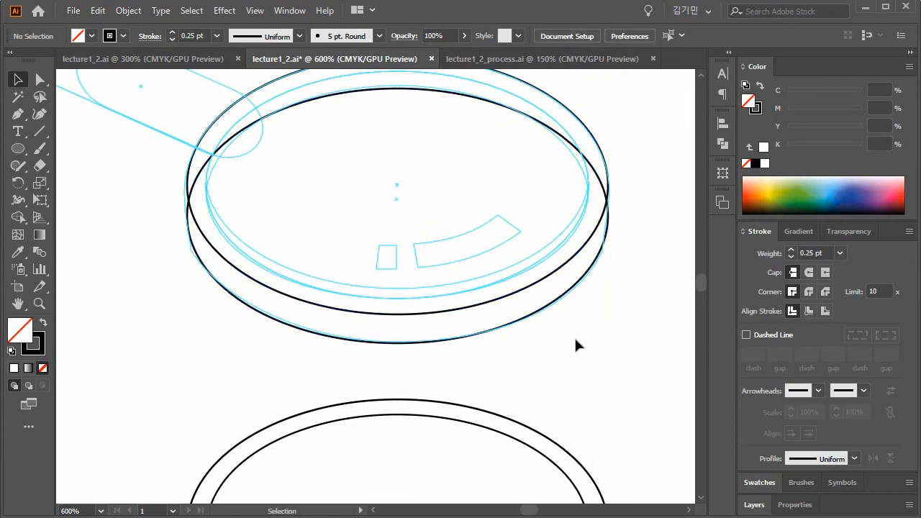
# - Delete the upper frame ellipse's lowest anchor point and the lower frame ellipse's topmost anchor point, opening both shapes
pyautogui.moveTo(629, 331); pyautogui.dragTo(624, 389)
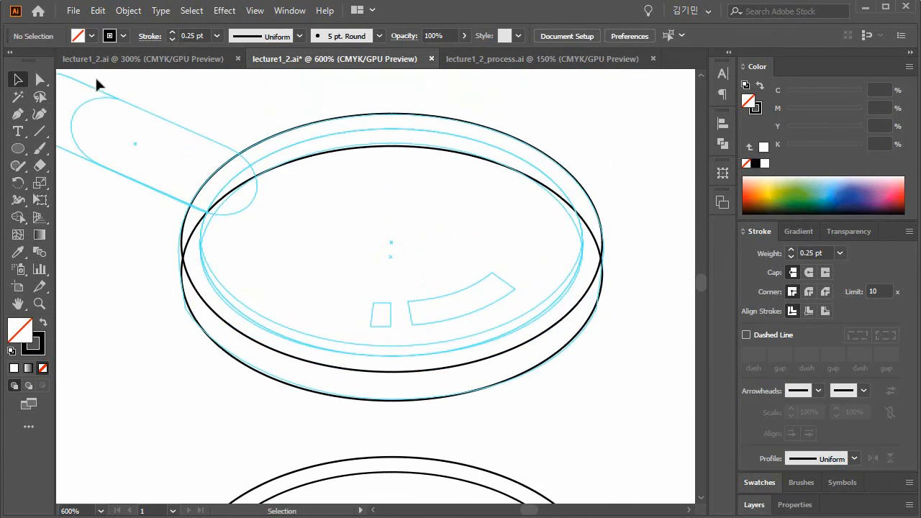
pyautogui.click(39, 79)
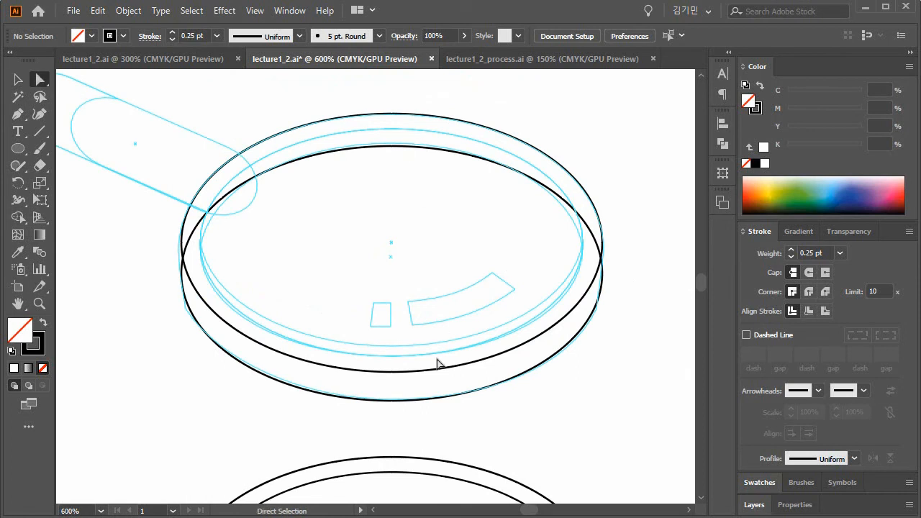
pyautogui.click(395, 374)
pyautogui.click(392, 372)
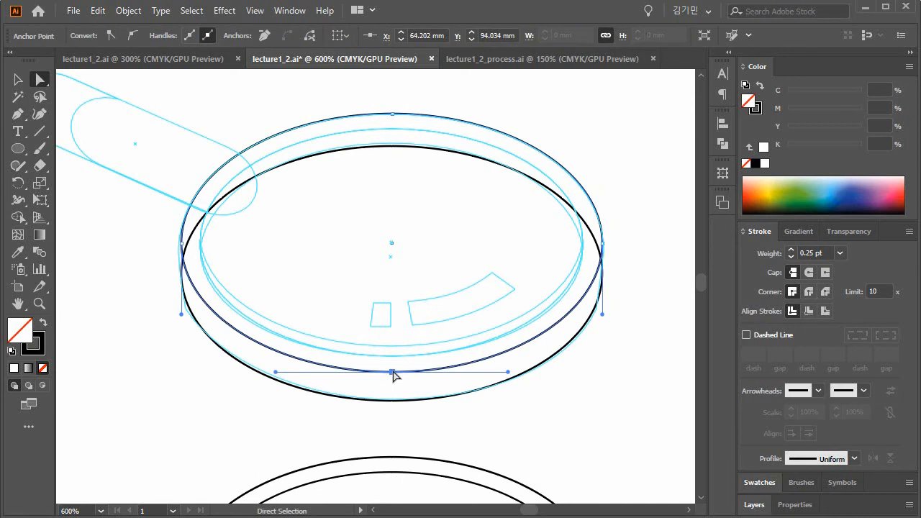
pyautogui.press('Delete')
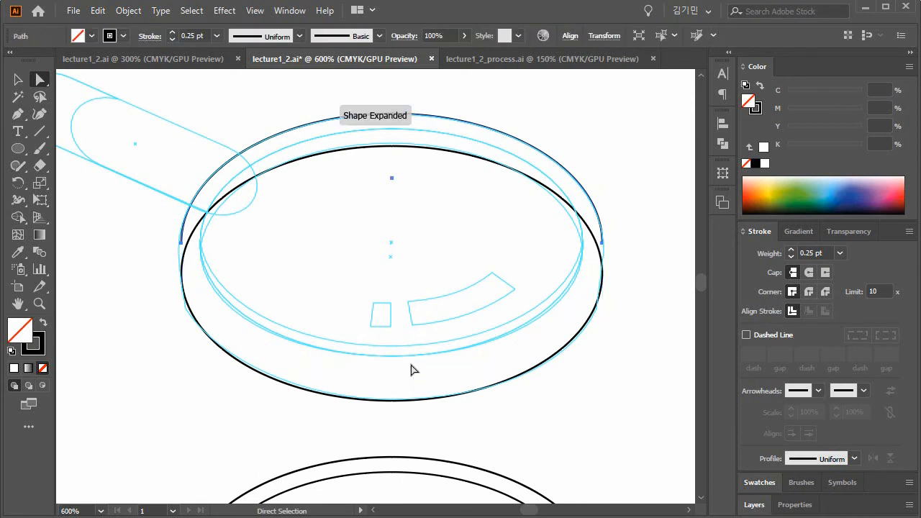
pyautogui.click(392, 147)
pyautogui.press('Delete')
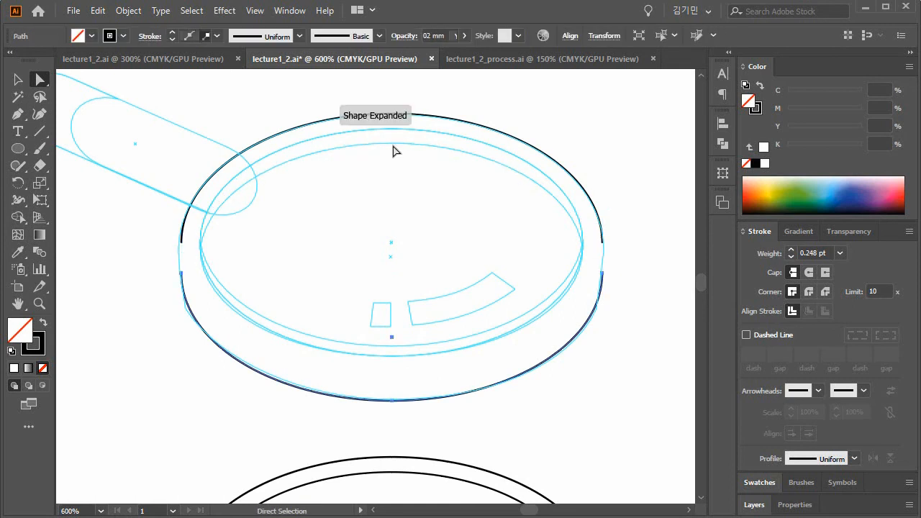
pyautogui.click(572, 416)
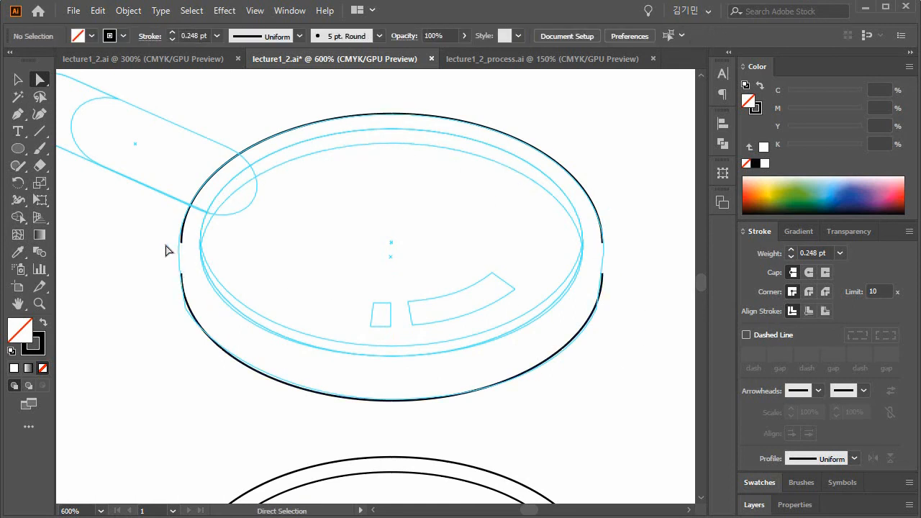
# - Try to join the left ends of the lower and upper frame halves with a straight Pen segment
pyautogui.click(18, 113)
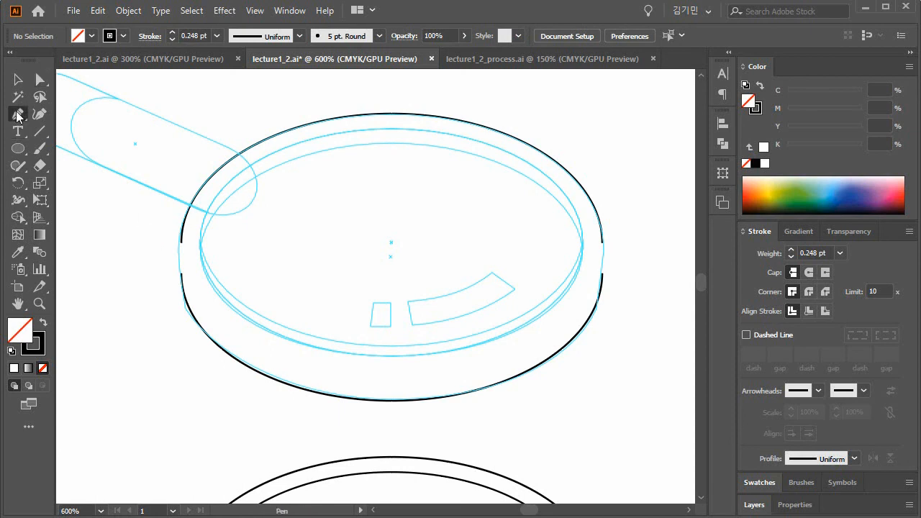
pyautogui.click(182, 274)
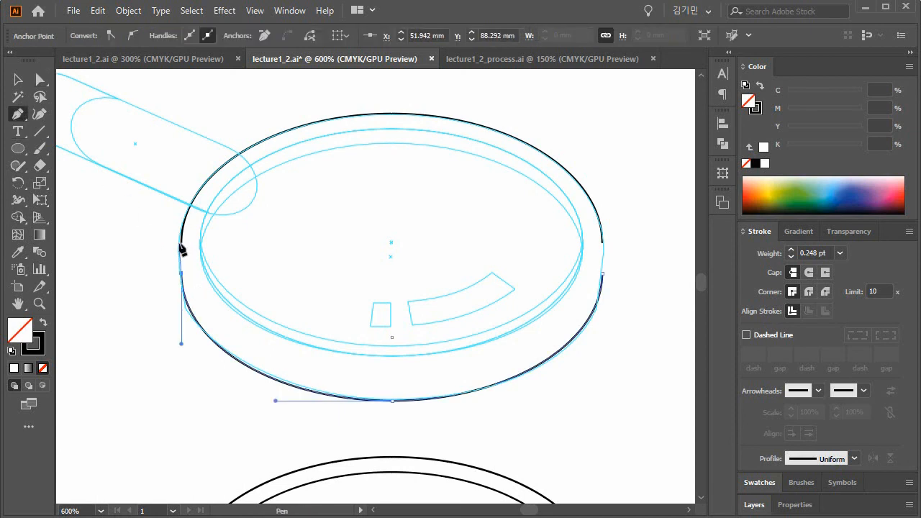
pyautogui.click(181, 246)
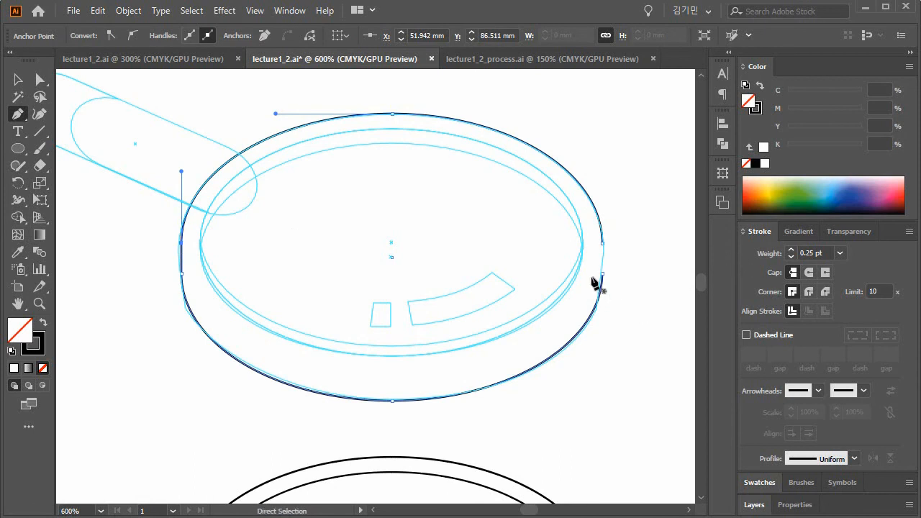
pyautogui.hotkey('ctrl', '=')
pyautogui.hotkey('ctrl', '=')
pyautogui.moveTo(492, 383); pyautogui.dragTo(56, 328)
pyautogui.moveTo(317, 296); pyautogui.dragTo(621, 380)
pyautogui.hotkey('ctrl', 'z')
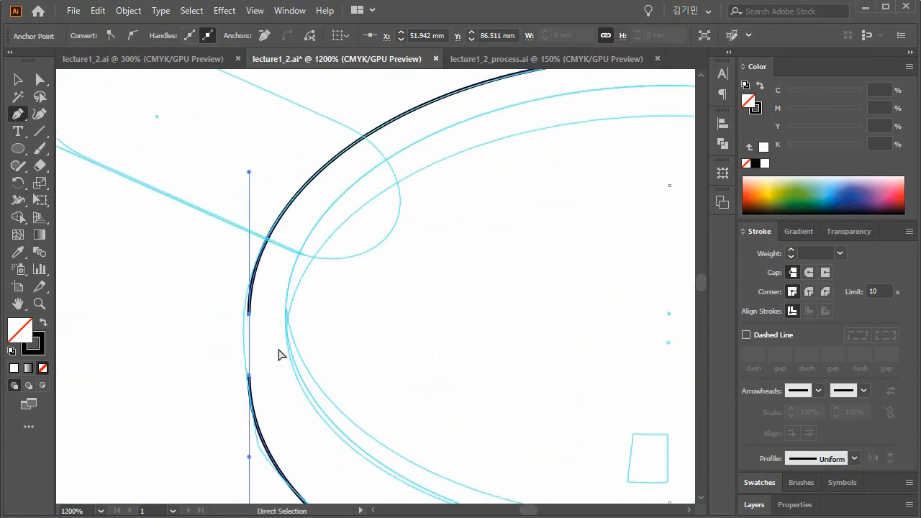
# - Try to bridge the frame's left gap upward from the lower half's open end with a curved Pen segment
pyautogui.click(249, 375)
pyautogui.click(248, 314)
pyautogui.moveTo(248, 314); pyautogui.dragTo(258, 293)
pyautogui.hotkey('ctrl', 'z')
pyautogui.hotkey('ctrl', 'z')
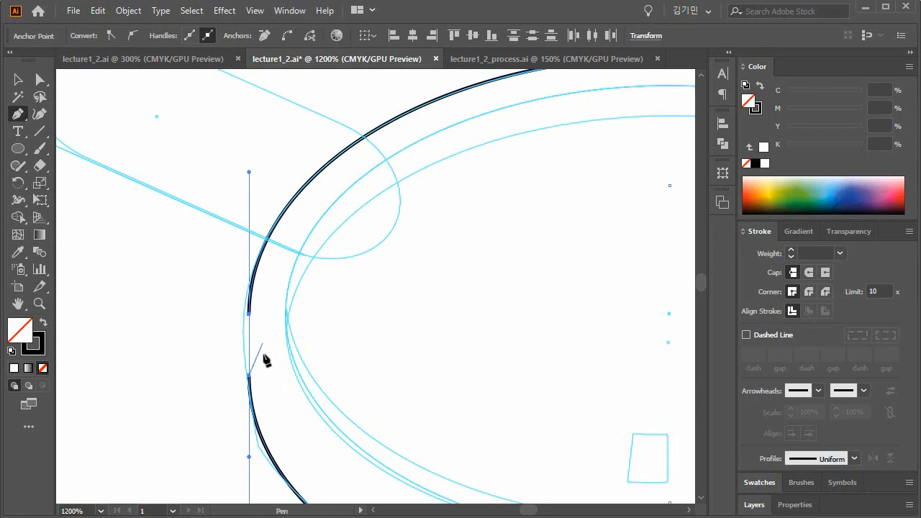
pyautogui.hotkey('ctrl', 'z')
# - Extend the upper frame half's left end down with a slightly curved Pen segment to just above the lower half's end
pyautogui.click(249, 314)
pyautogui.moveTo(249, 377); pyautogui.dragTo(247, 403)
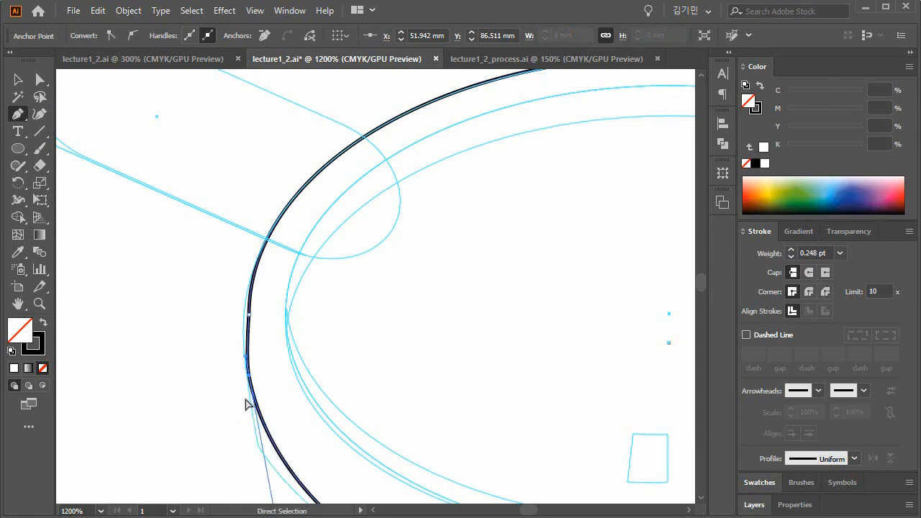
pyautogui.hotkey('ctrl', 'z')
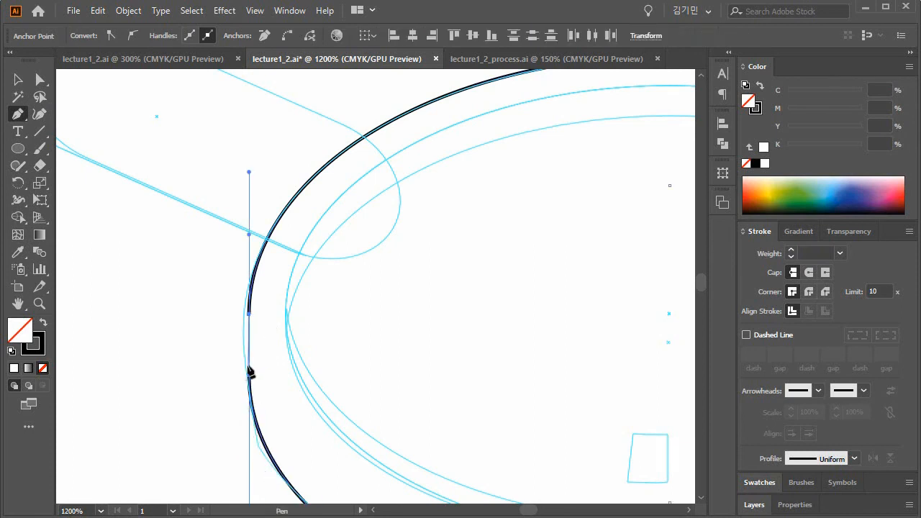
pyautogui.moveTo(251, 374); pyautogui.dragTo(252, 405)
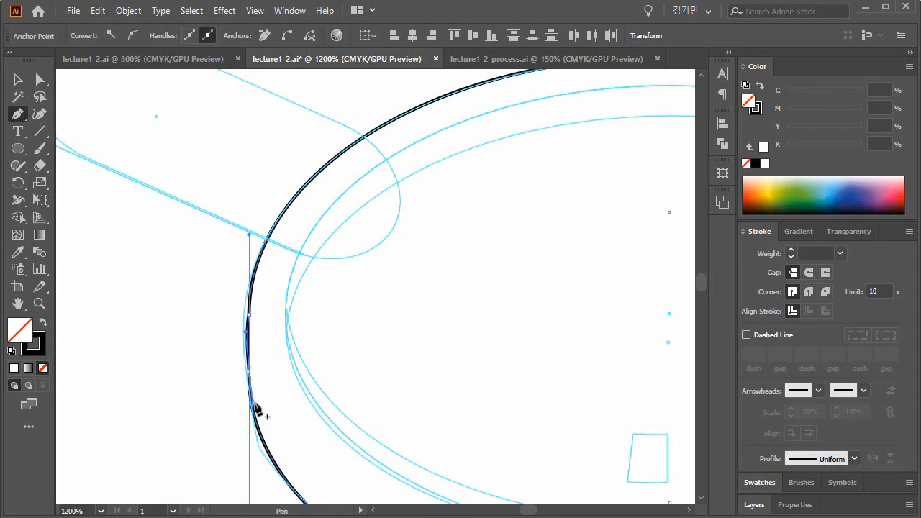
# - Try to move the extended segment's end anchor onto the lower half's left end, then undo the anchor moves and deselect
pyautogui.press('a')
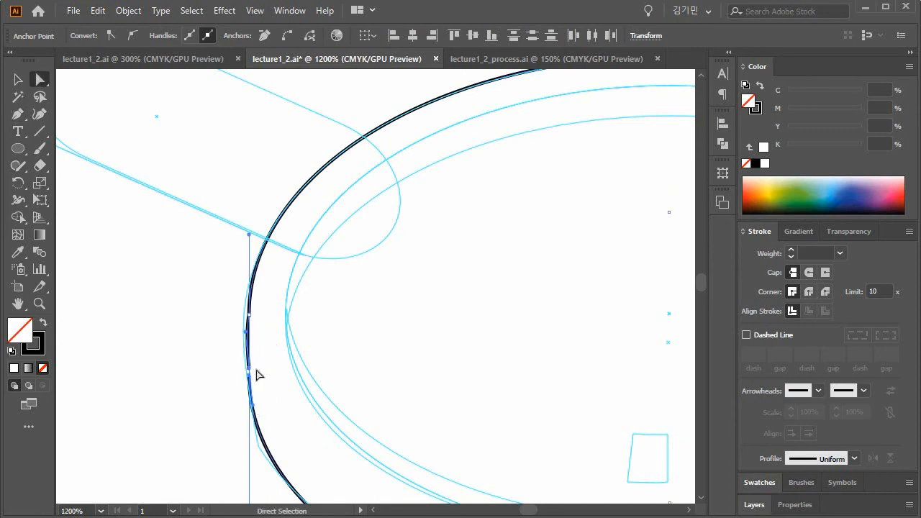
pyautogui.moveTo(249, 370); pyautogui.dragTo(249, 377)
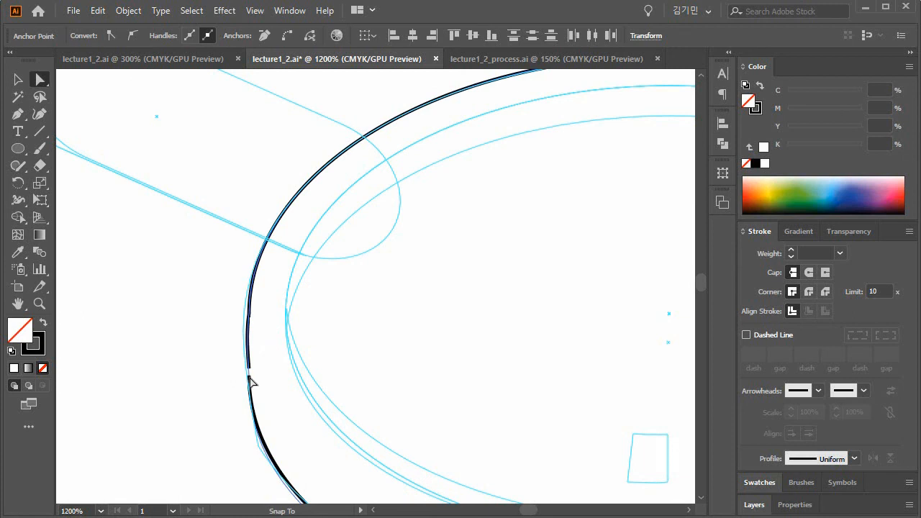
pyautogui.click(264, 388)
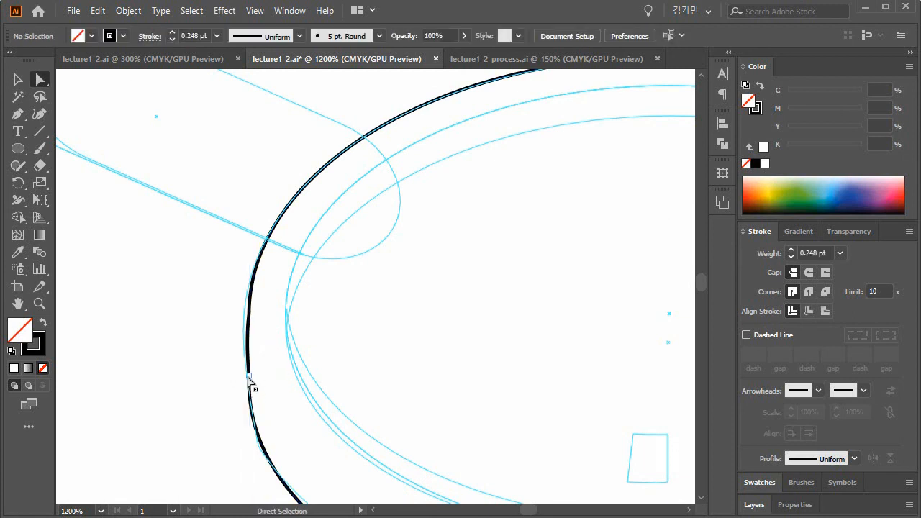
pyautogui.moveTo(249, 376); pyautogui.dragTo(248, 382)
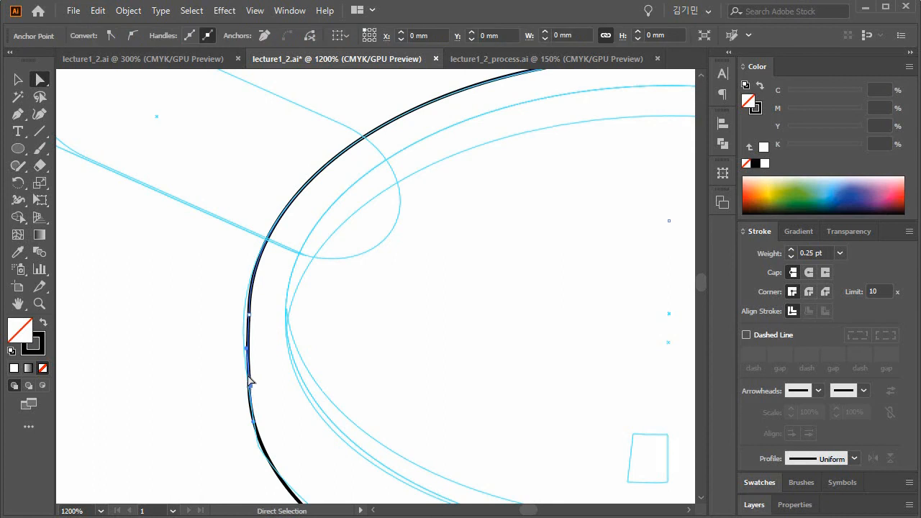
pyautogui.click(251, 321)
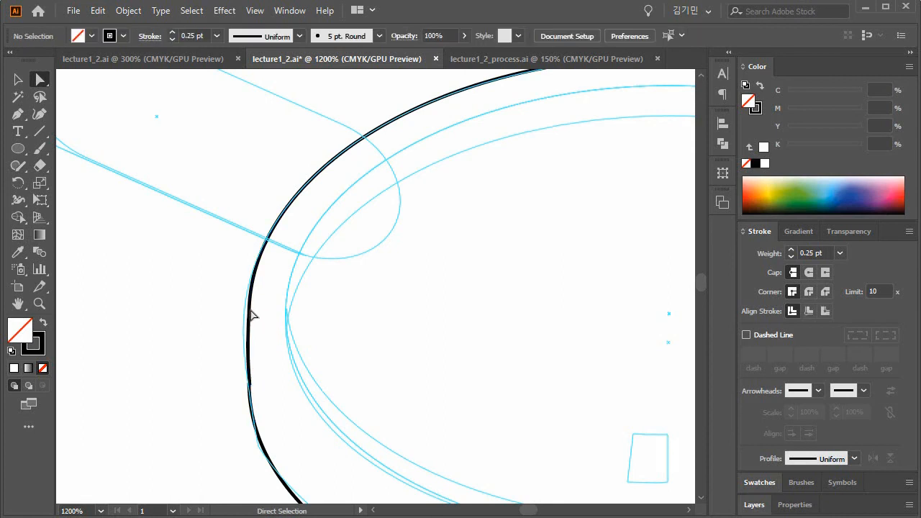
pyautogui.hotkey('ctrl', 'z')
pyautogui.hotkey('ctrl', 'z')
pyautogui.hotkey('ctrl', 'z')
pyautogui.click(274, 344)
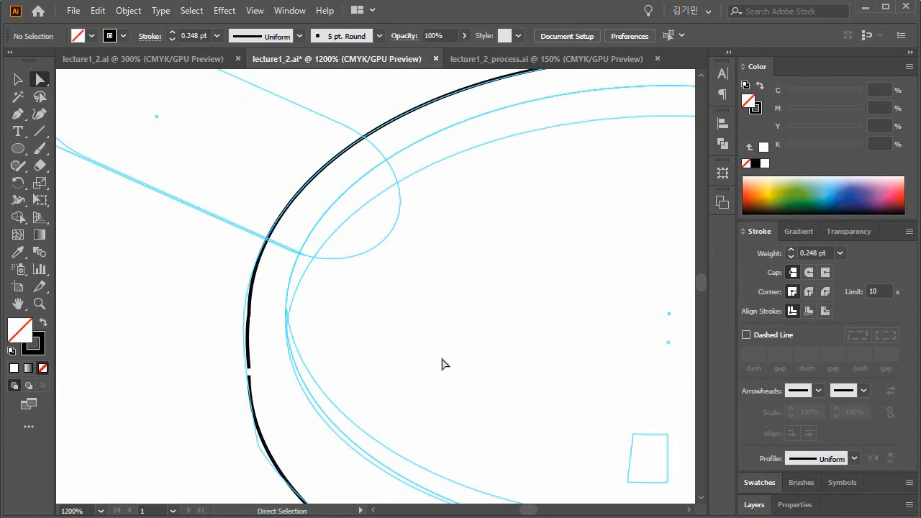
# - Add an anchor point on the right side of the lower frame half, where it meets the corner of the frame guide
pyautogui.moveTo(631, 340); pyautogui.dragTo(191, 331)
pyautogui.moveTo(393, 319); pyautogui.dragTo(235, 283)
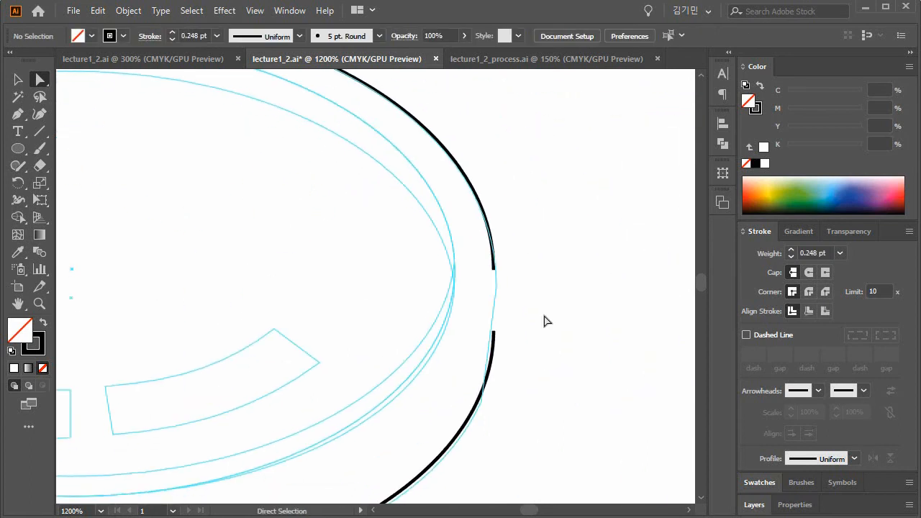
pyautogui.click(494, 362)
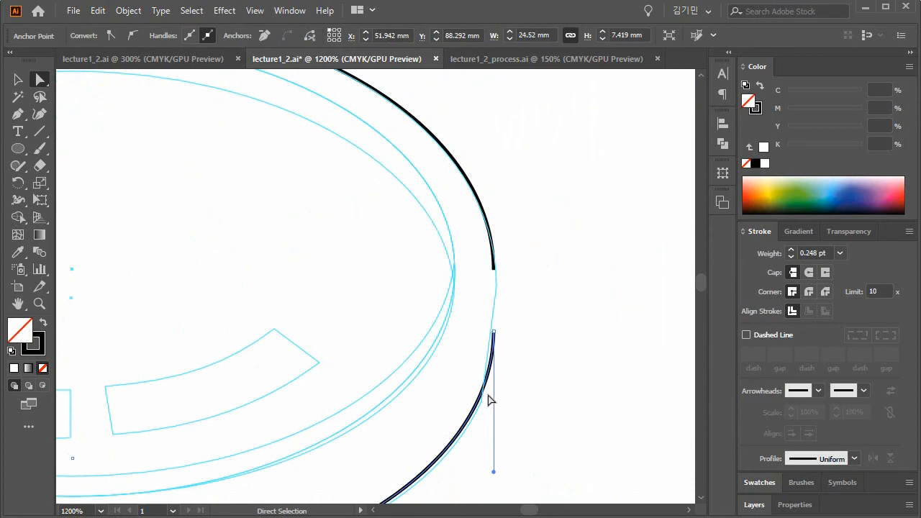
pyautogui.moveTo(263, 377); pyautogui.dragTo(293, 341)
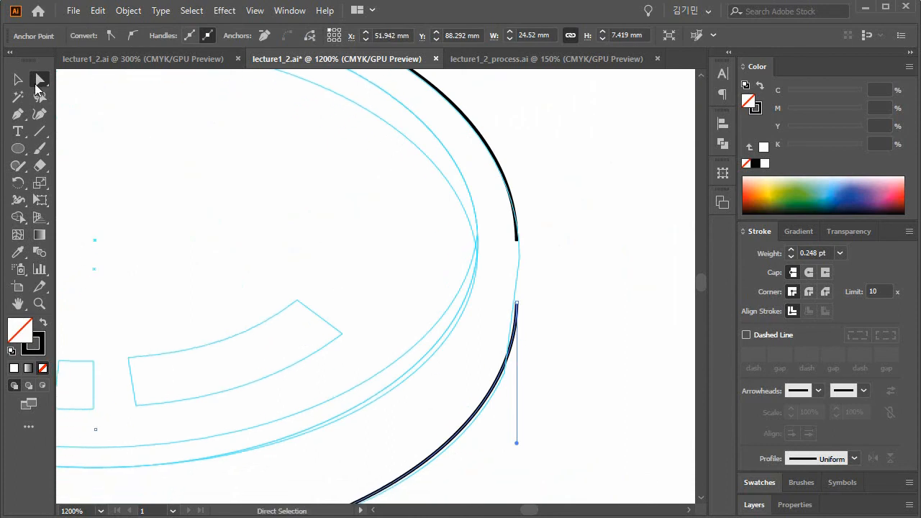
pyautogui.press('v')
pyautogui.click(529, 305)
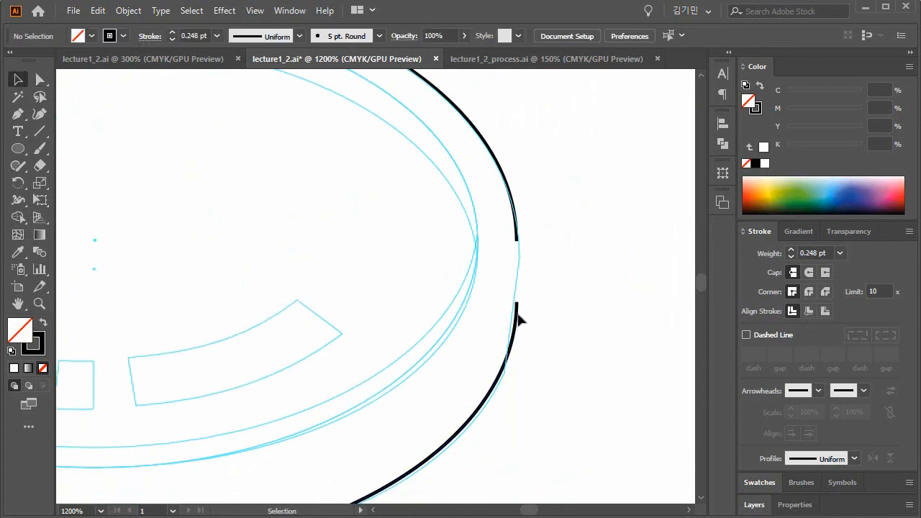
pyautogui.click(517, 316)
pyautogui.press('p')
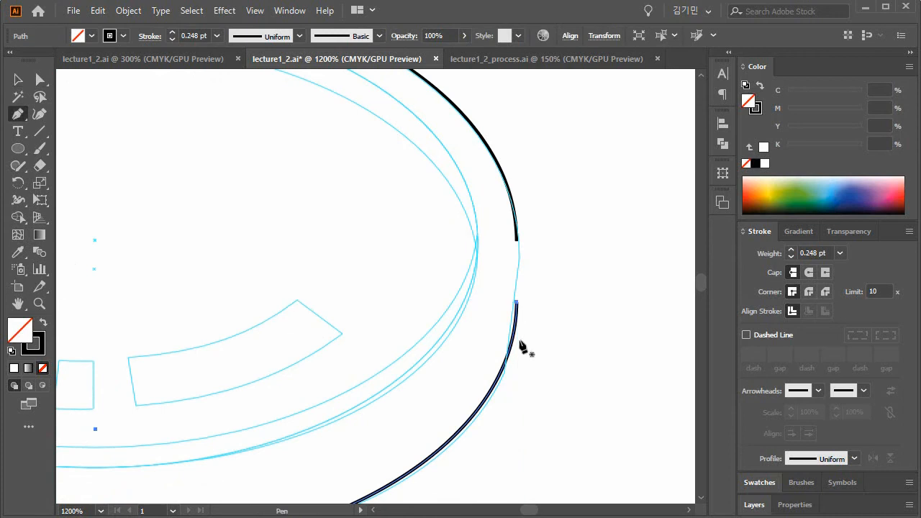
pyautogui.click(507, 364)
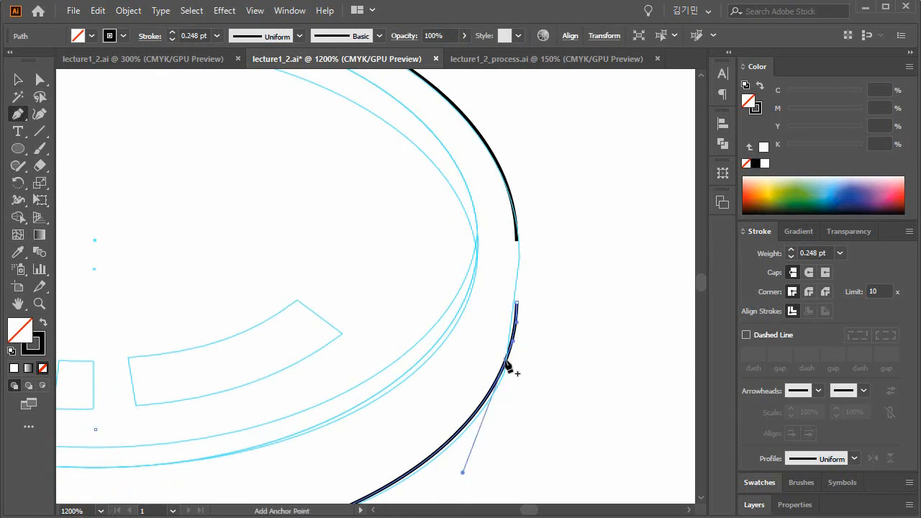
# - Delete the lower frame half's right end anchor, removing the short segment above the newly added point
pyautogui.press('a')
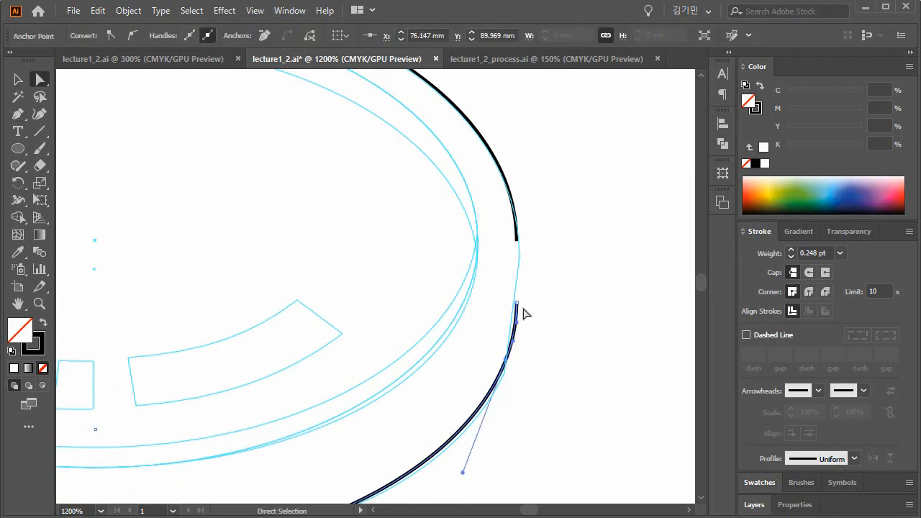
pyautogui.moveTo(529, 312); pyautogui.dragTo(481, 249)
pyautogui.press('Delete')
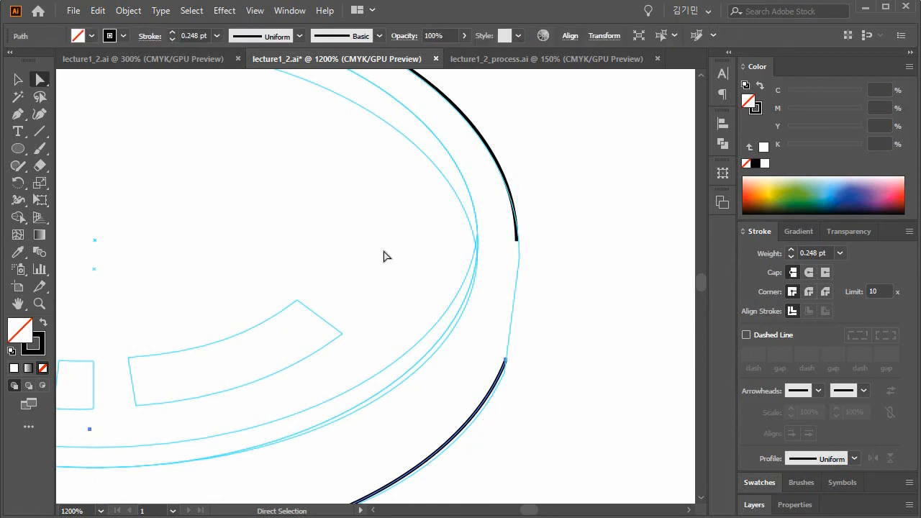
# - Connect the lower frame half's right end to the upper half's right end with a Pen segment curved along the guide
pyautogui.click(18, 114)
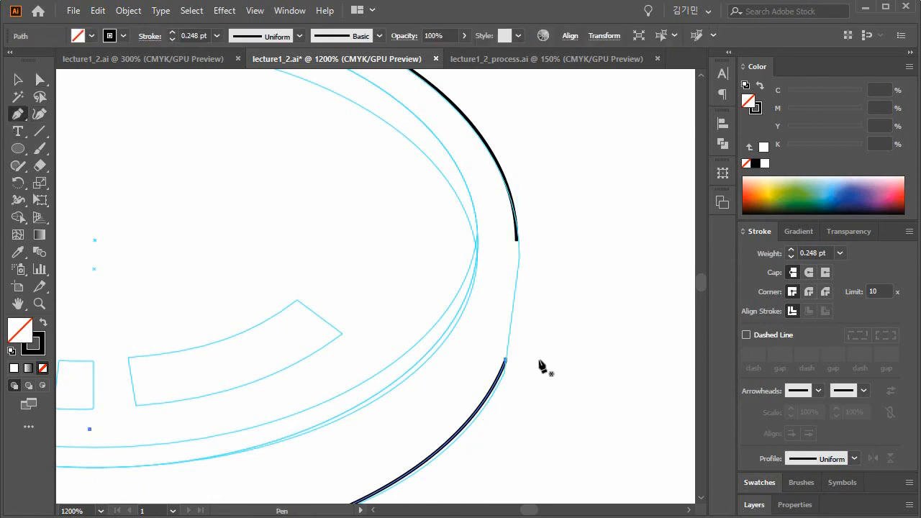
pyautogui.click(506, 360)
pyautogui.click(518, 241)
pyautogui.moveTo(518, 241); pyautogui.dragTo(515, 222)
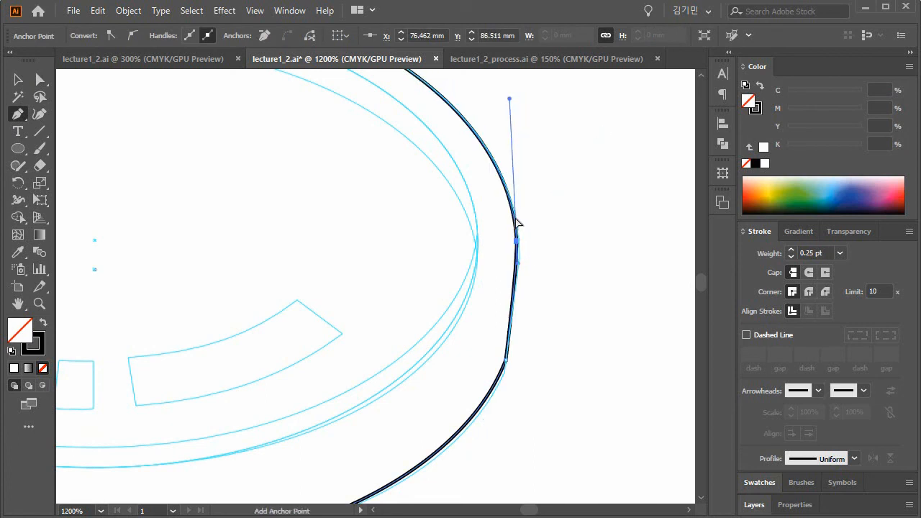
# - Move the joined frame outline straight down off the guides onto the rim ellipses below the magnifier and deselect it
pyautogui.moveTo(263, 374); pyautogui.dragTo(582, 315)
pyautogui.moveTo(277, 325); pyautogui.dragTo(586, 403)
pyautogui.moveTo(565, 268); pyautogui.dragTo(425, 332)
pyautogui.click(18, 303)
pyautogui.doubleClick(19, 305)
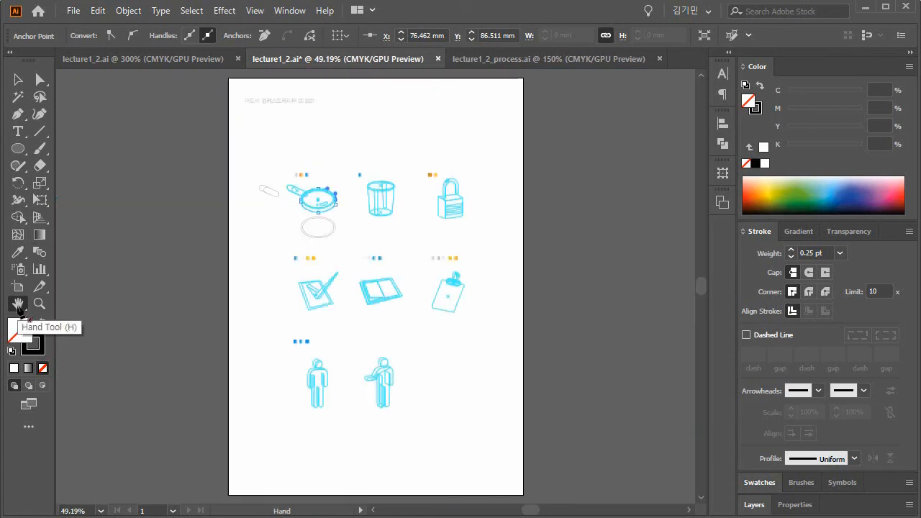
pyautogui.click(40, 303)
pyautogui.click(316, 210)
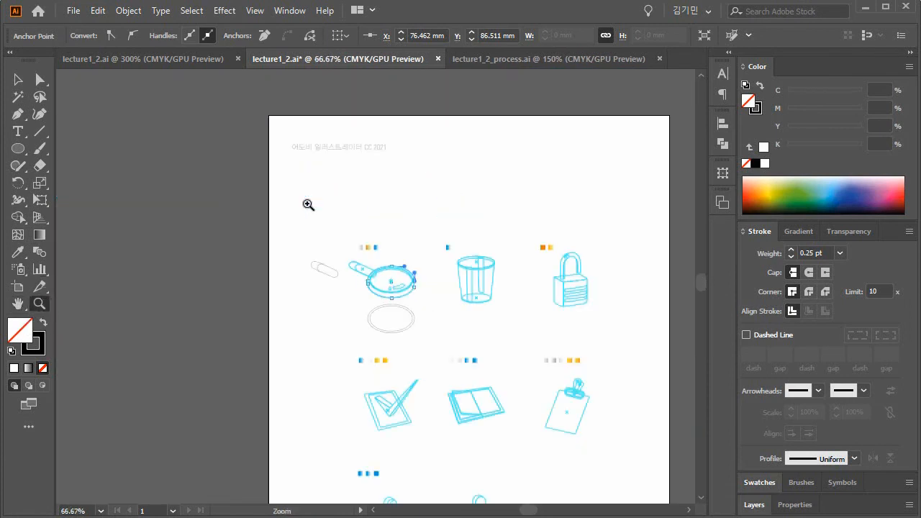
pyautogui.click(407, 293)
pyautogui.click(357, 292)
pyautogui.click(375, 291)
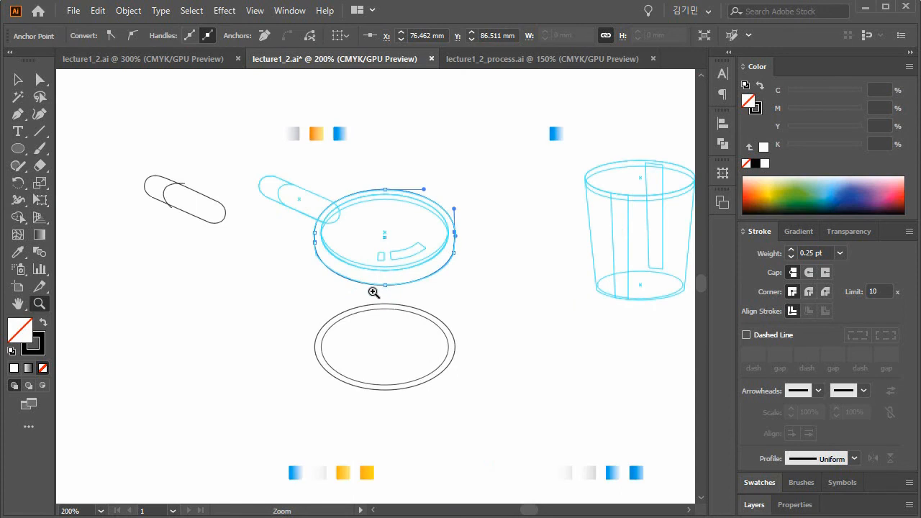
pyautogui.click(18, 79)
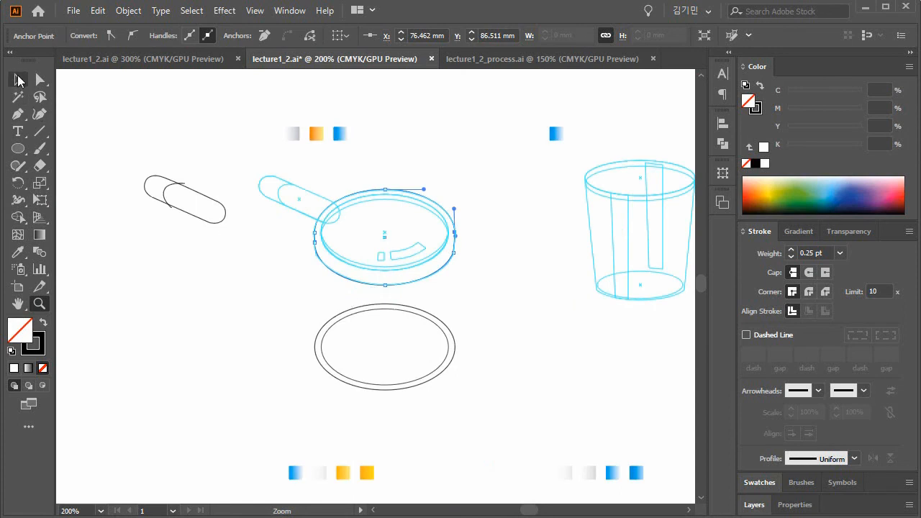
pyautogui.click(472, 258)
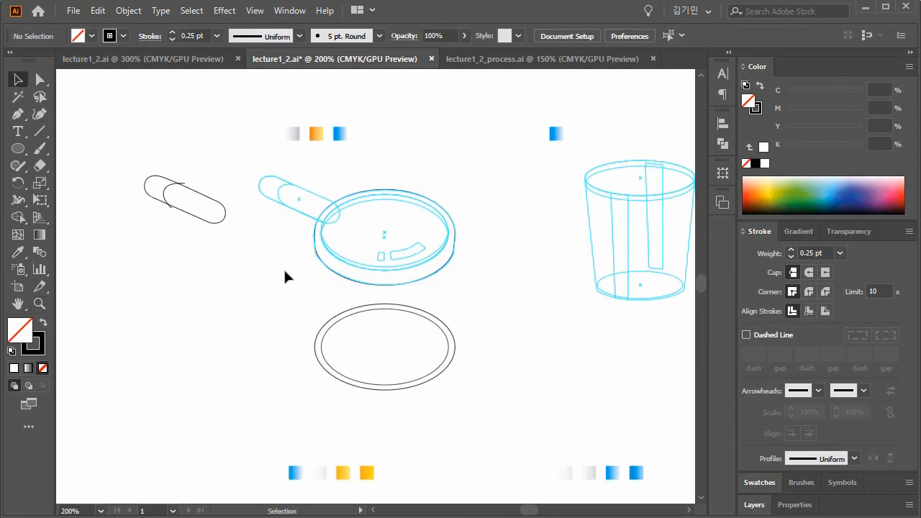
pyautogui.moveTo(433, 216); pyautogui.dragTo(481, 293)
pyautogui.hotkey('shift', 'Down')
pyautogui.hotkey('shift', 'Down')
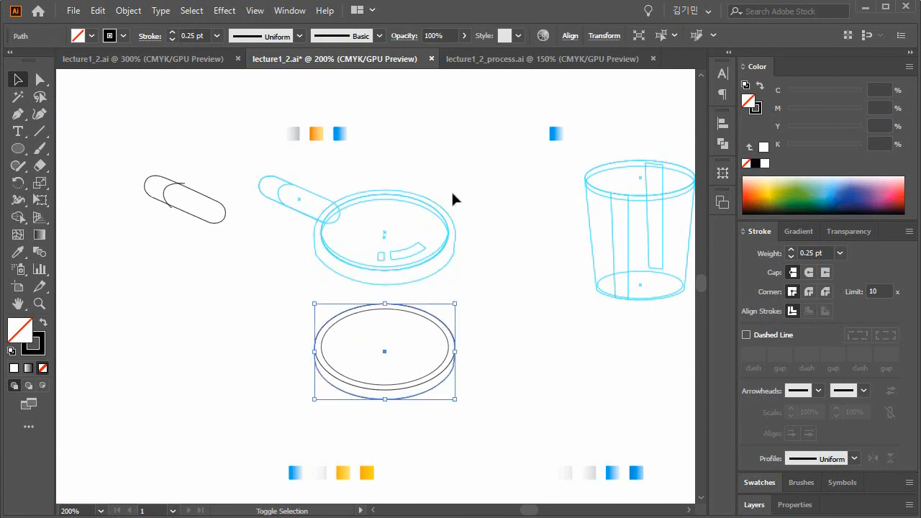
pyautogui.click(479, 318)
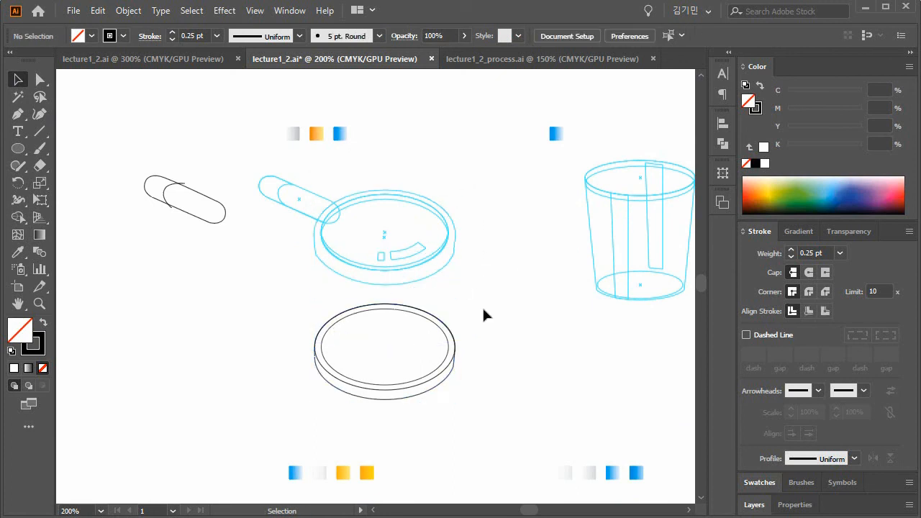
# - Move the inner rim ellipse straight up onto its lens guide and clear the outer rim ellipse out of the frame outline below
pyautogui.click(446, 368)
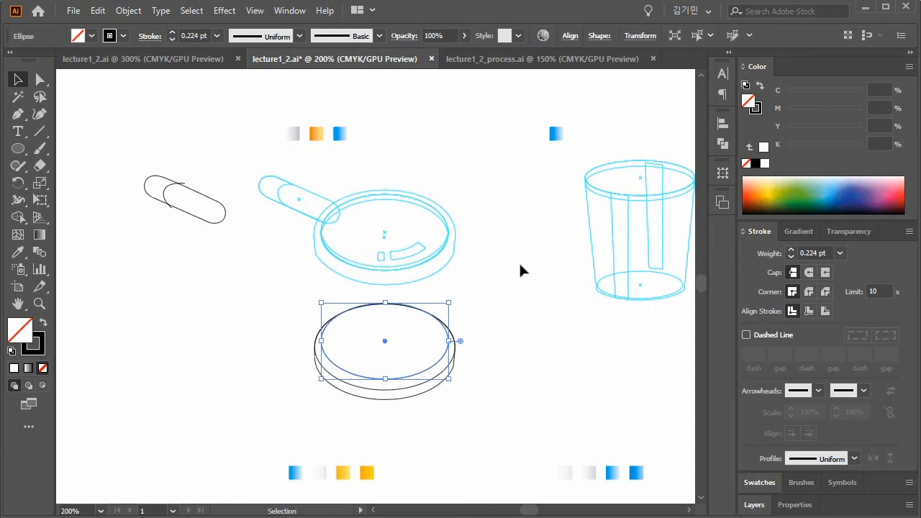
pyautogui.hotkey('ctrl', 'z')
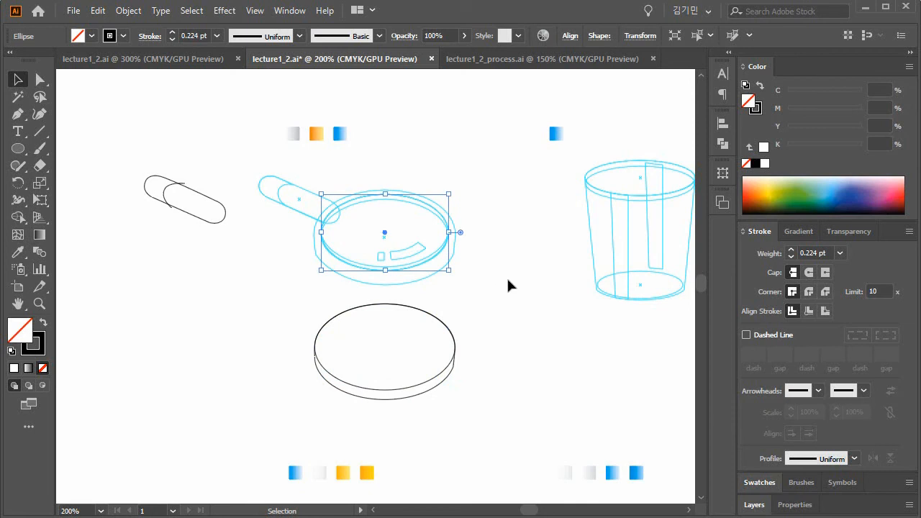
pyautogui.click(474, 364)
pyautogui.click(441, 369)
pyautogui.press('Delete')
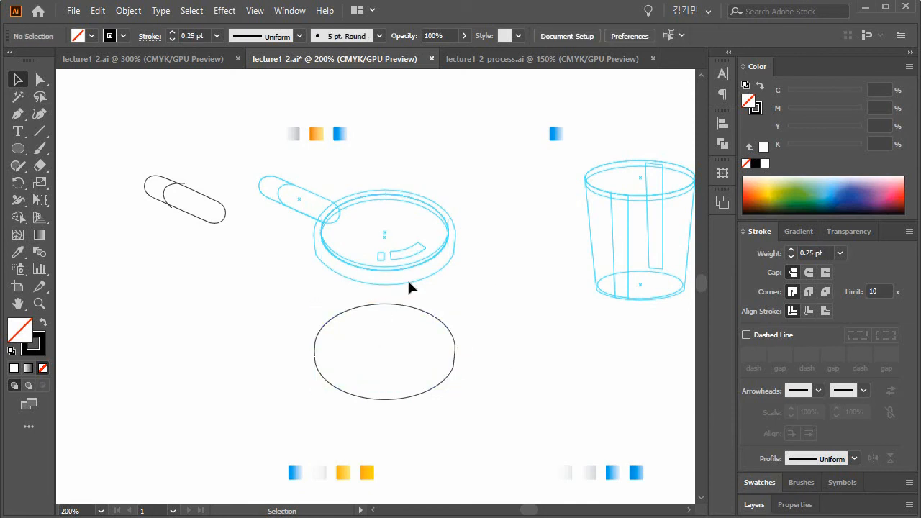
# - Place a copy of the lens ellipse straight down inside the frame outline below, keeping the original on its guide, and deselect it
pyautogui.click(437, 251)
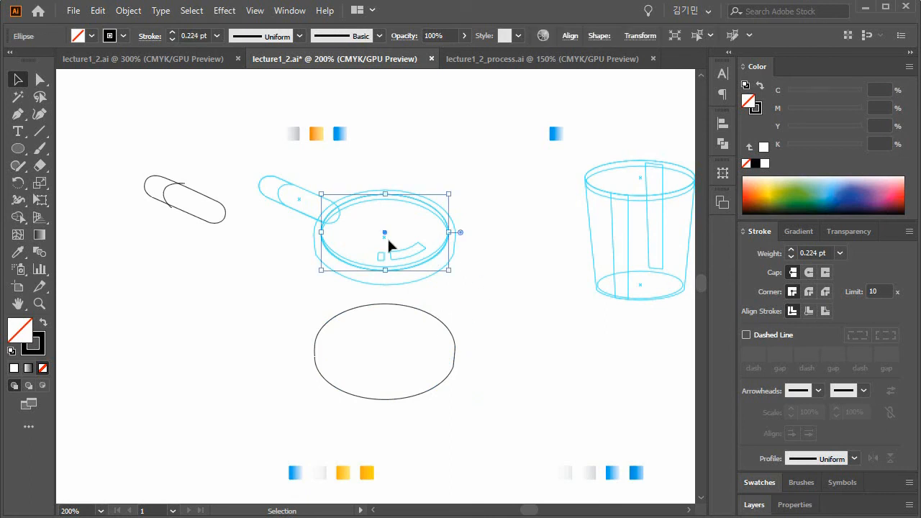
pyautogui.click(468, 59)
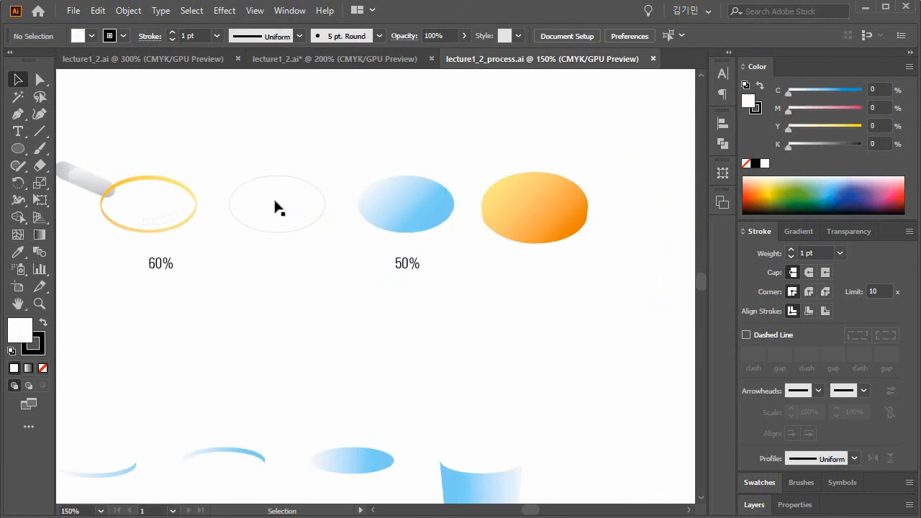
pyautogui.click(320, 59)
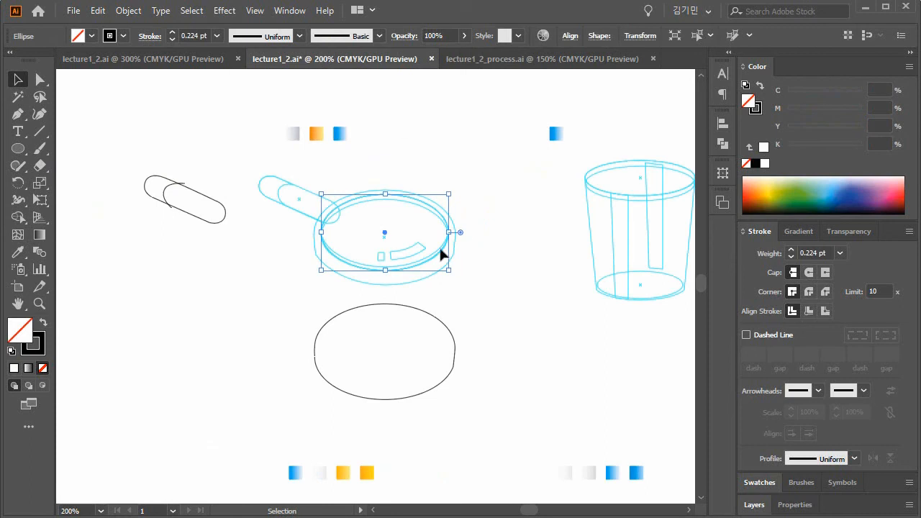
pyautogui.click(475, 170)
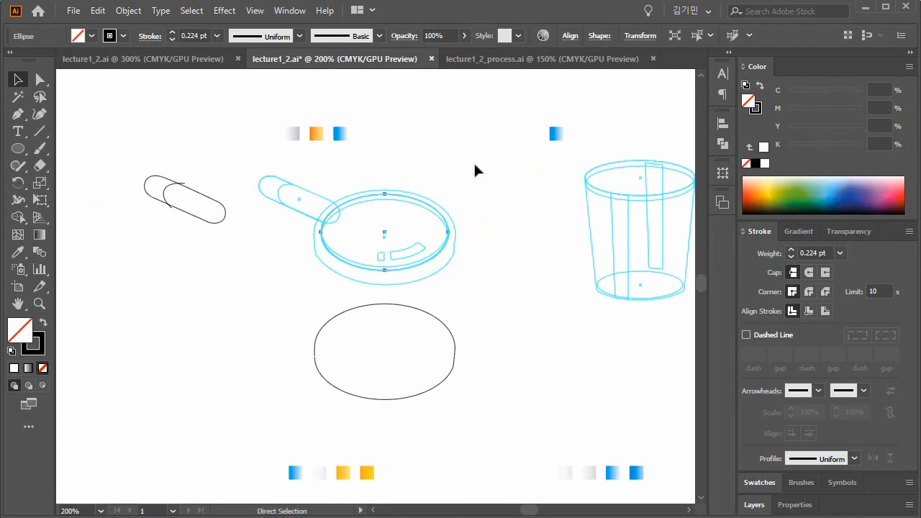
pyautogui.hotkey('shift', 'Down')
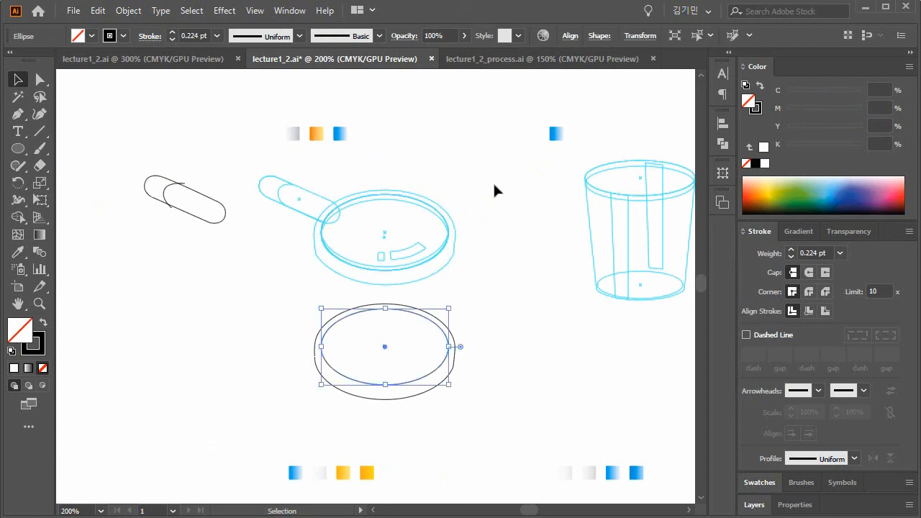
pyautogui.click(490, 285)
# - Move the ellipse on the lens guide straight right until it overlaps the left side of the cup guides
pyautogui.click(387, 194)
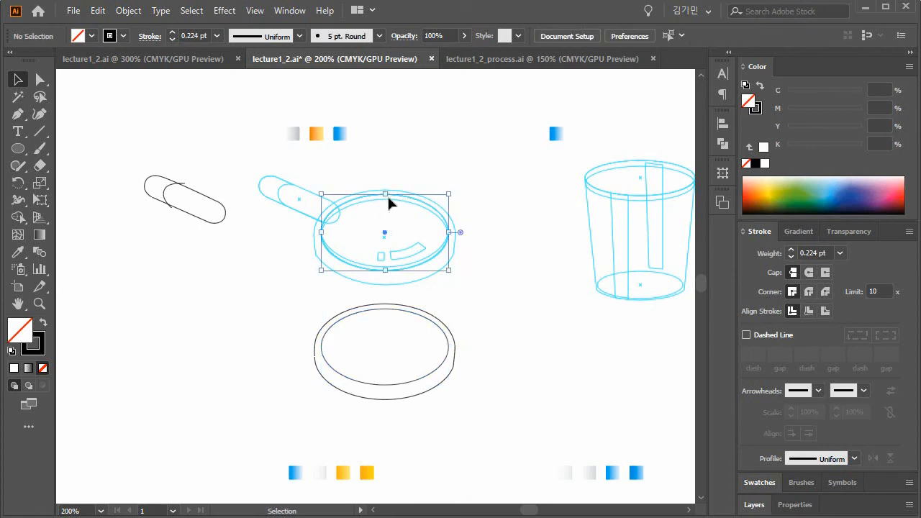
pyautogui.hotkey('shift', 'Right')
pyautogui.hotkey('shift', 'Right')
pyautogui.hotkey('shift', 'Right')
pyautogui.hotkey('shift', 'Right')
pyautogui.hotkey('shift', 'Right')
pyautogui.hotkey('shift', 'Right')
pyautogui.hotkey('shift', 'Right')
pyautogui.hotkey('shift', 'Right')
pyautogui.hotkey('shift', 'Right')
pyautogui.hotkey('shift', 'Right')
pyautogui.hotkey('shift', 'Right')
pyautogui.hotkey('shift', 'Right')
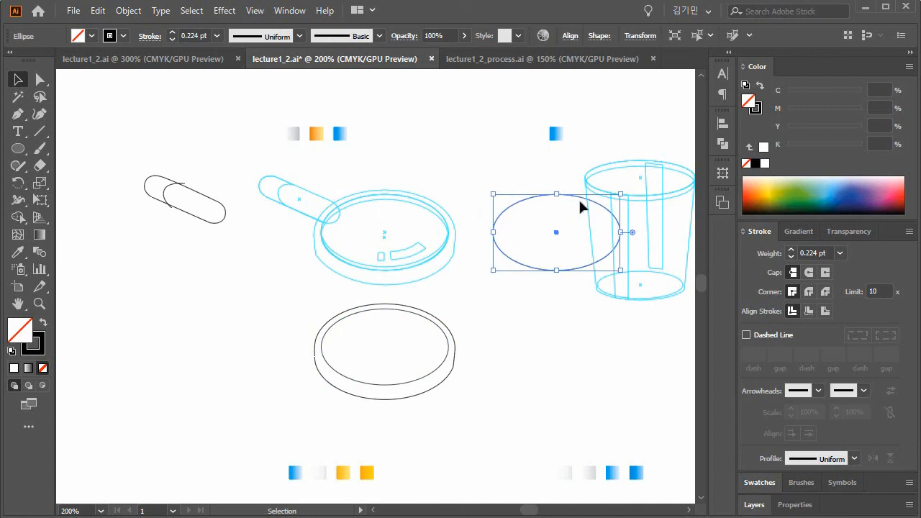
# - Paste a copy of the separated ellipse in front and move it straight left back onto the lens guide
pyautogui.click(498, 61)
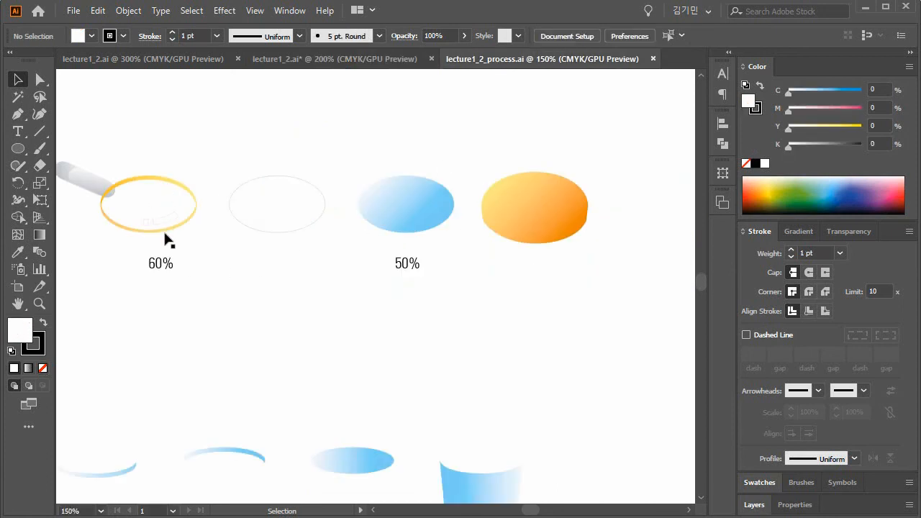
pyautogui.click(290, 59)
pyautogui.press('a')
pyautogui.hotkey('ctrl', 'c')
pyautogui.hotkey('ctrl', 'f')
pyautogui.hotkey('shift', 'Left')
pyautogui.hotkey('shift', 'Left')
pyautogui.hotkey('shift', 'Left')
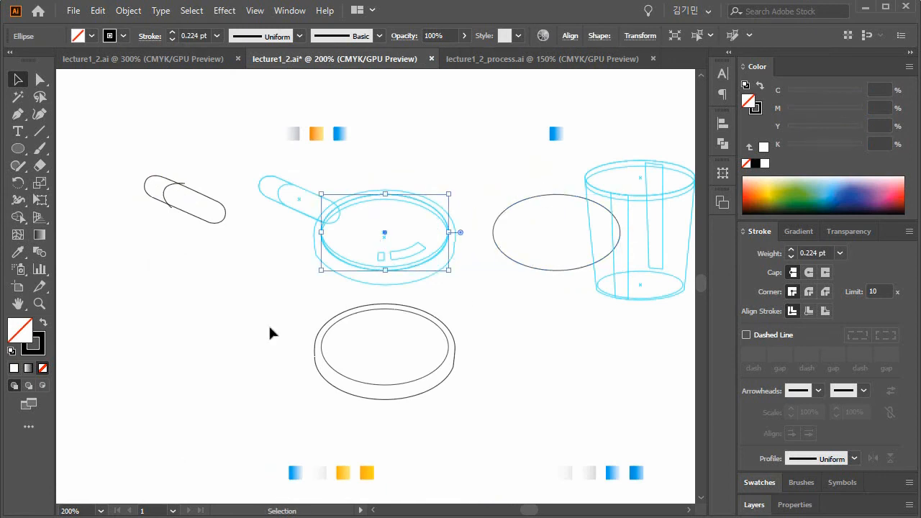
# - Duplicate the lens ellipse slightly down to match the inner guide's top edge, and slightly up to match its bottom edge
pyautogui.click(39, 303)
pyautogui.click(407, 276)
pyautogui.click(410, 232)
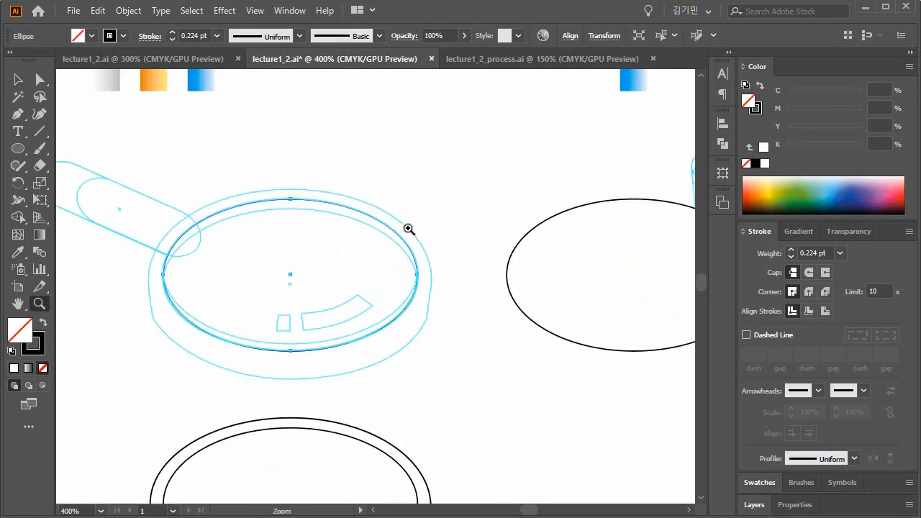
pyautogui.click(304, 280)
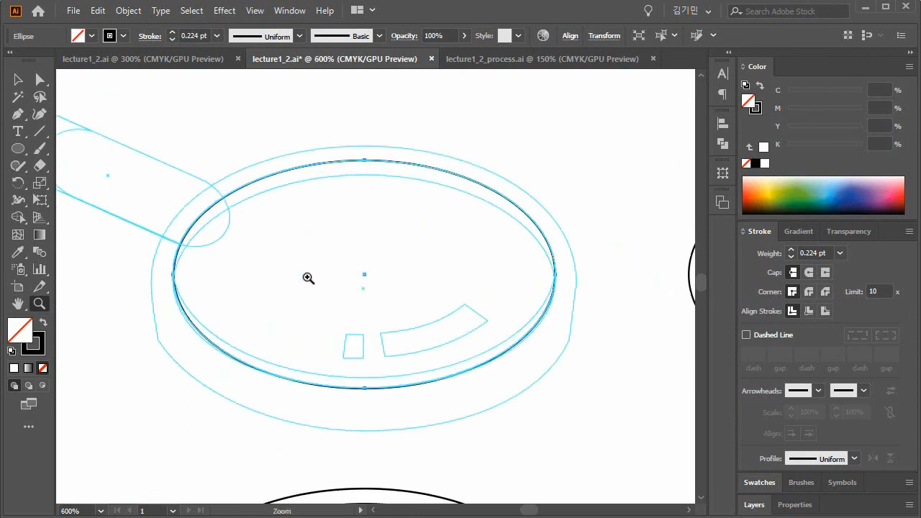
pyautogui.click(19, 82)
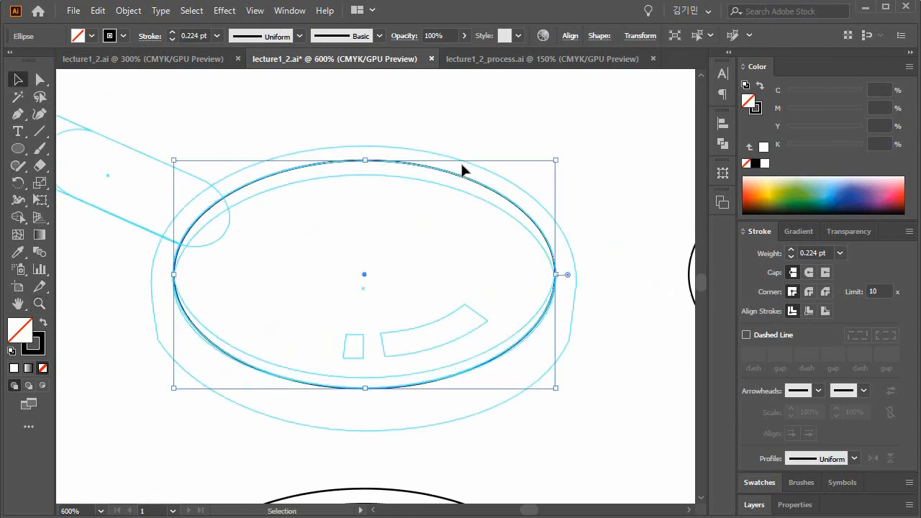
pyautogui.moveTo(457, 173); pyautogui.dragTo(457, 187)
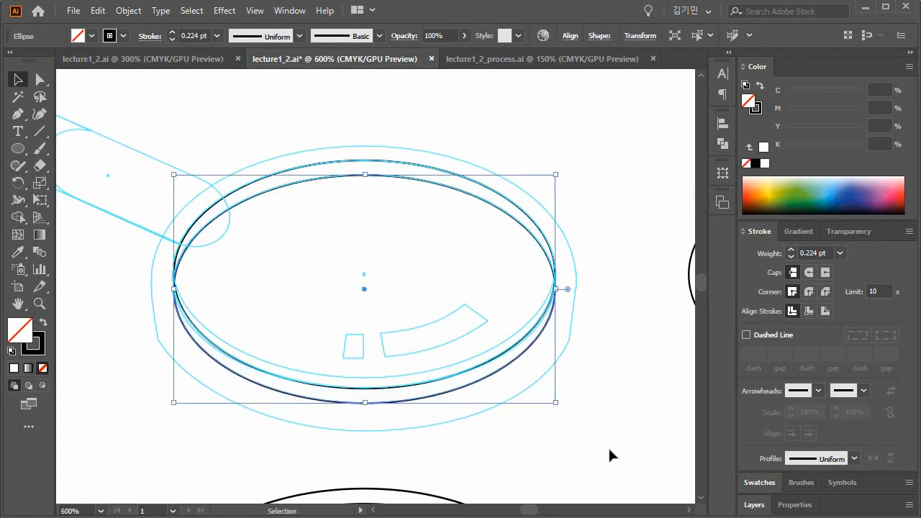
pyautogui.click(583, 375)
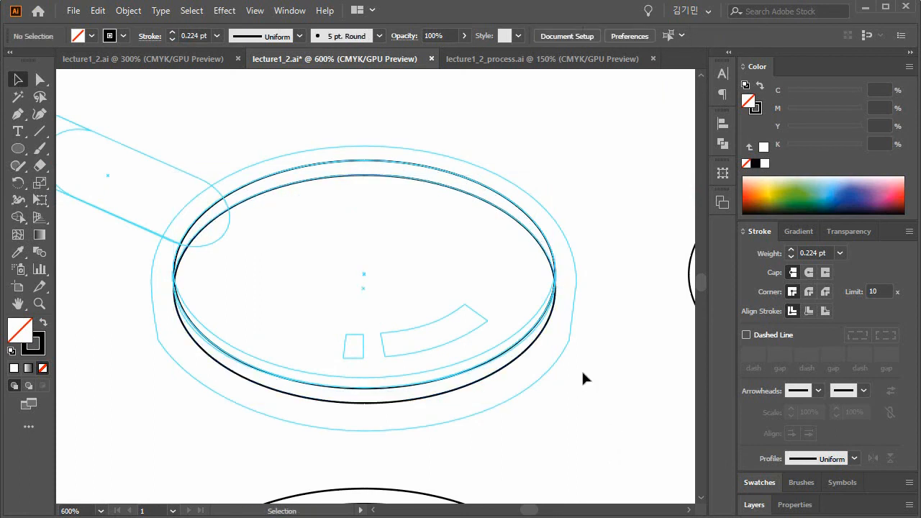
pyautogui.click(514, 363)
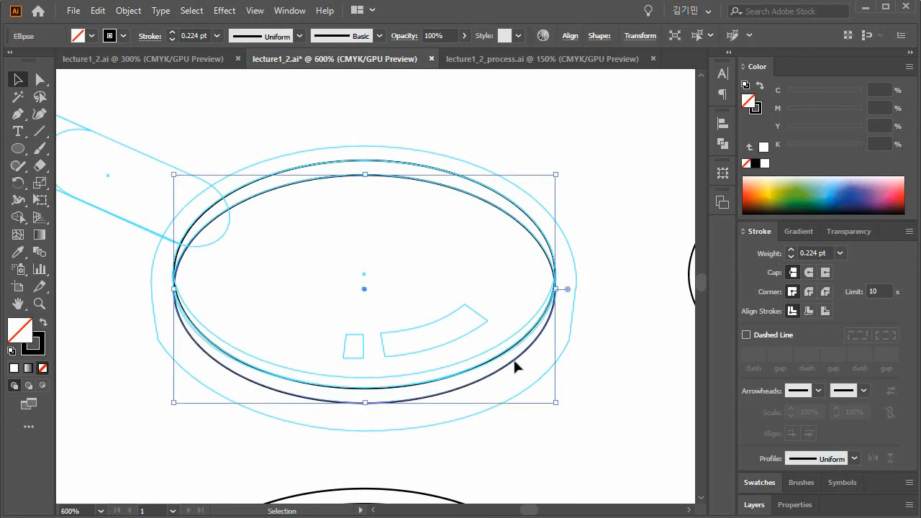
pyautogui.moveTo(514, 366); pyautogui.dragTo(518, 338)
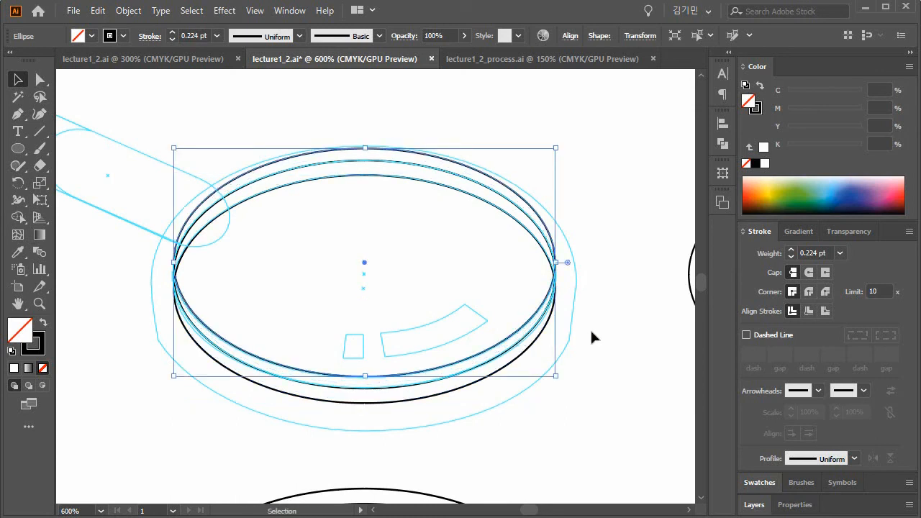
# - Split the three overlapping lens ellipses with Pathfinder Divide and ungroup the resulting pieces
pyautogui.moveTo(529, 430); pyautogui.dragTo(343, 123)
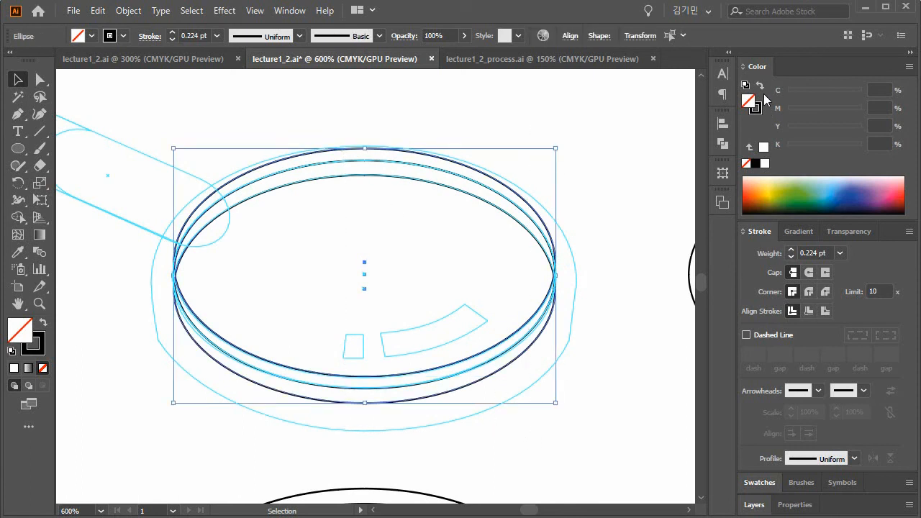
pyautogui.click(728, 54)
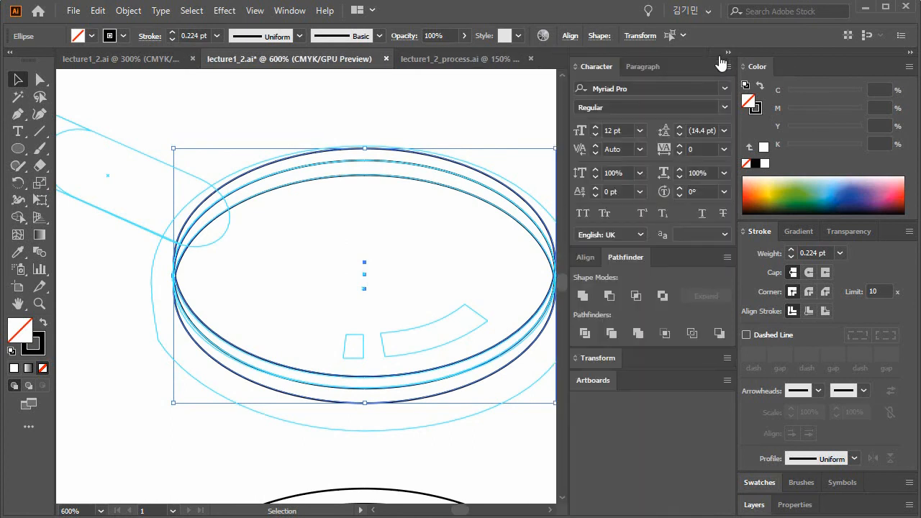
pyautogui.click(602, 333)
pyautogui.hscroll(3, 382, 374)
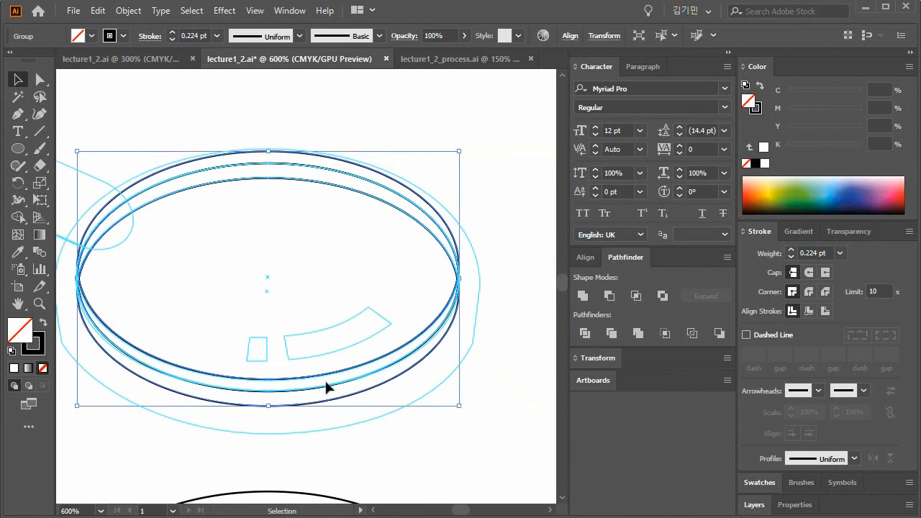
pyautogui.rightClick(287, 170)
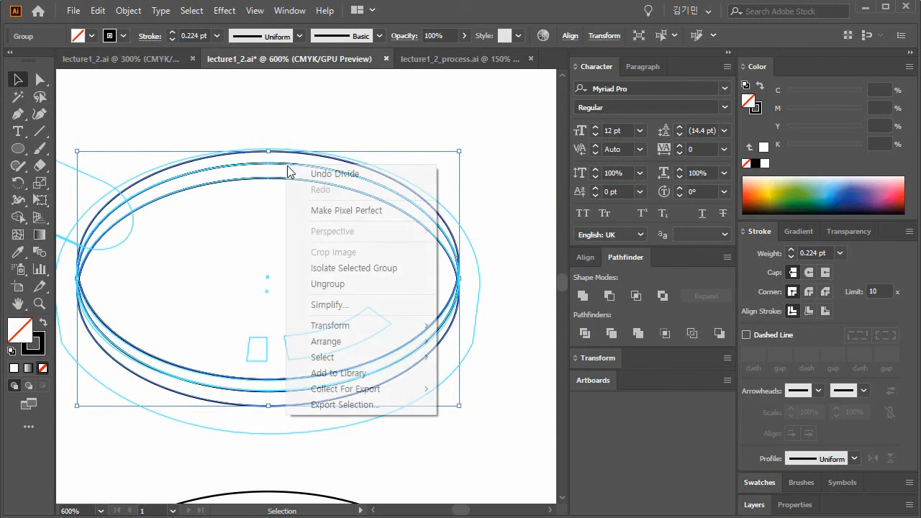
pyautogui.click(352, 285)
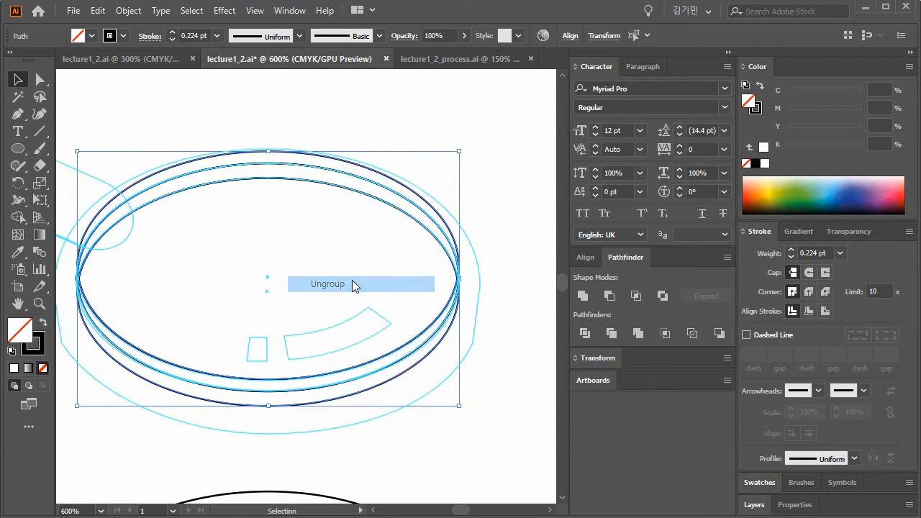
# - Delete the outermost crescents above and below the lens rim, leaving the pieces that follow the guides
pyautogui.click(291, 108)
pyautogui.click(287, 153)
pyautogui.press('Delete')
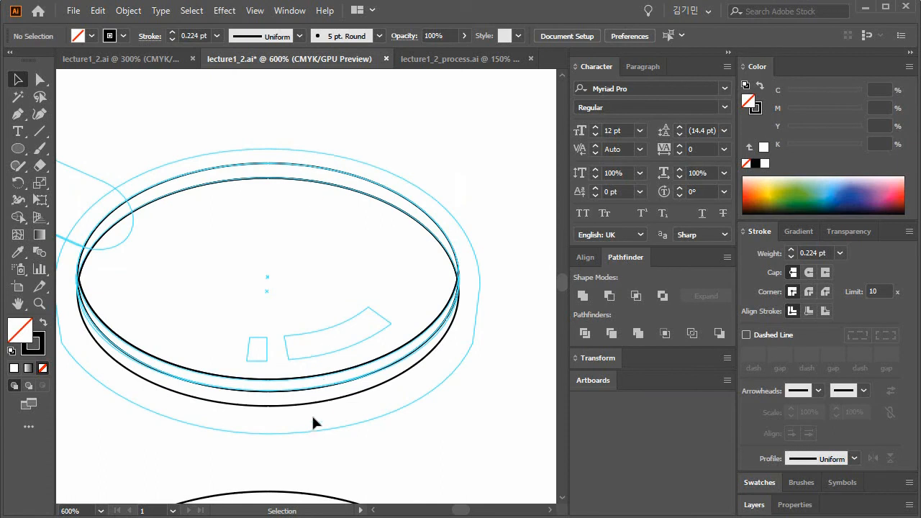
pyautogui.click(298, 404)
pyautogui.press('Delete')
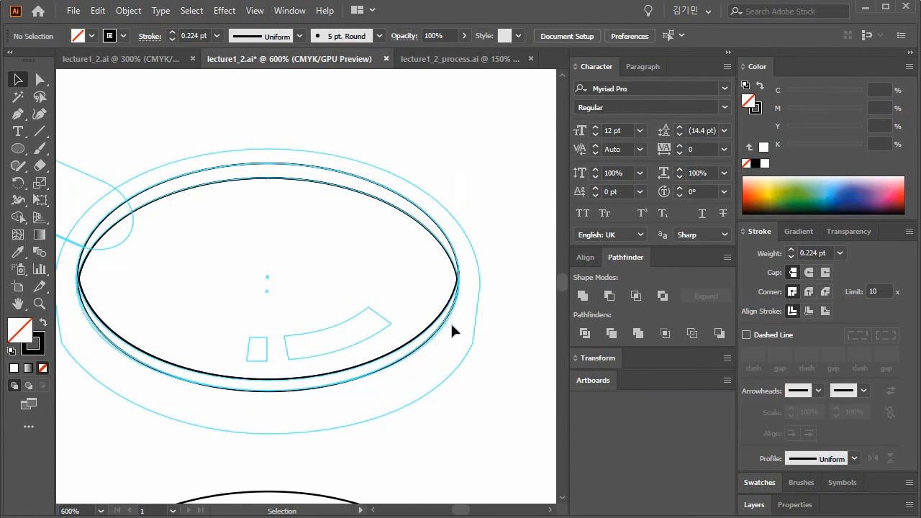
pyautogui.click(410, 207)
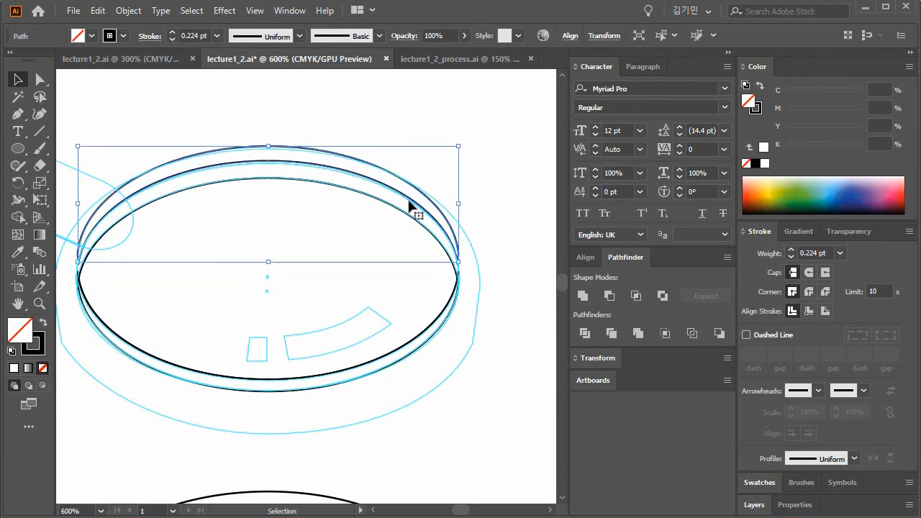
pyautogui.click(389, 207)
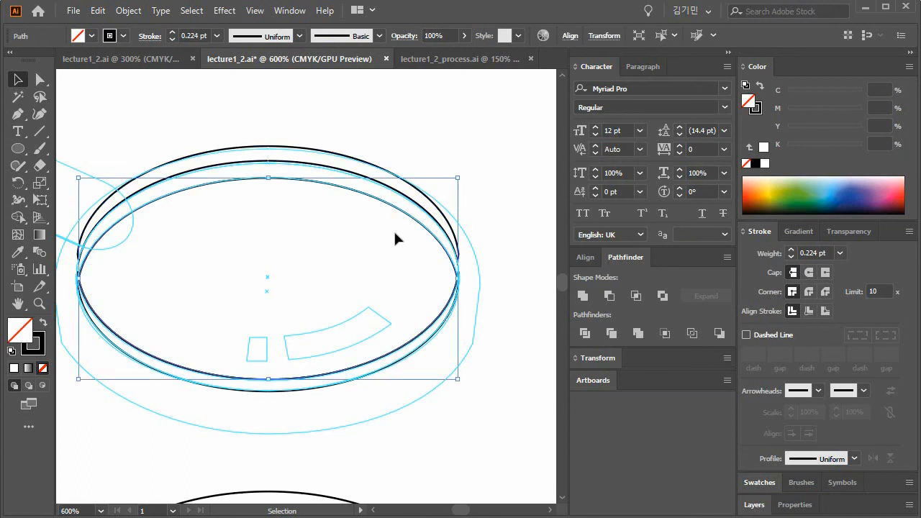
pyautogui.click(393, 229)
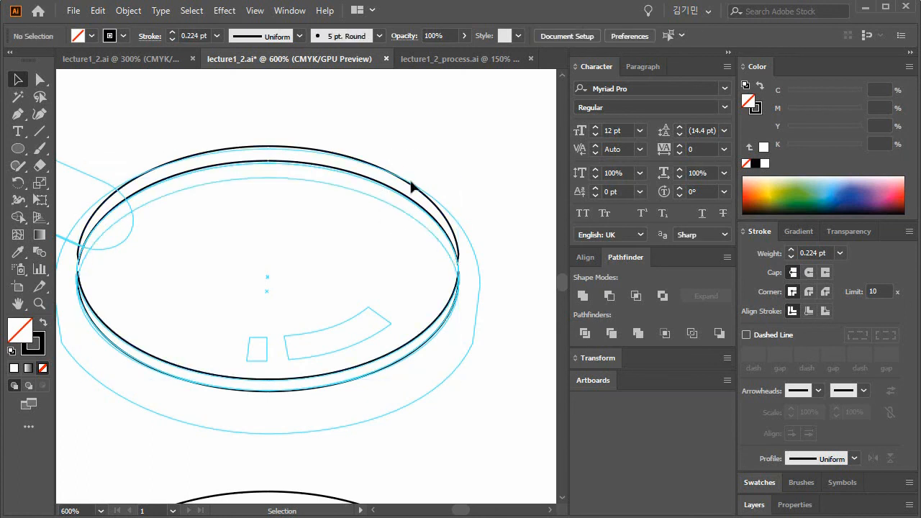
pyautogui.click(419, 216)
pyautogui.click(429, 248)
pyautogui.click(358, 190)
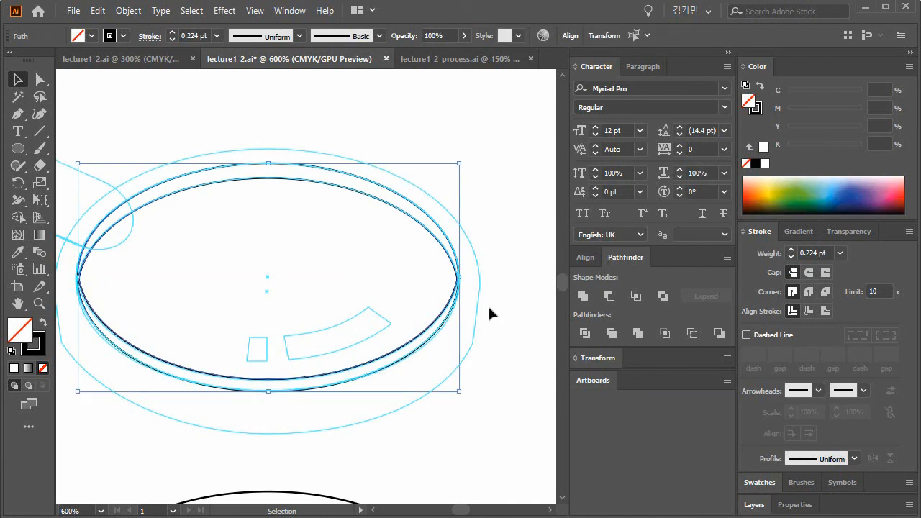
pyautogui.click(726, 53)
pyautogui.click(523, 379)
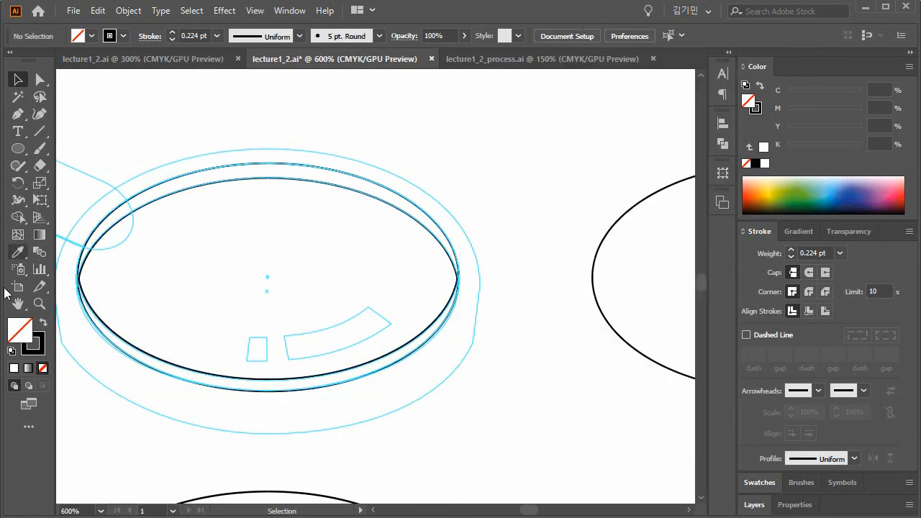
# - Trace the long curved highlight guide inside the lens with the Pen tool as a closed four-cornered path
pyautogui.click(40, 303)
pyautogui.click(354, 374)
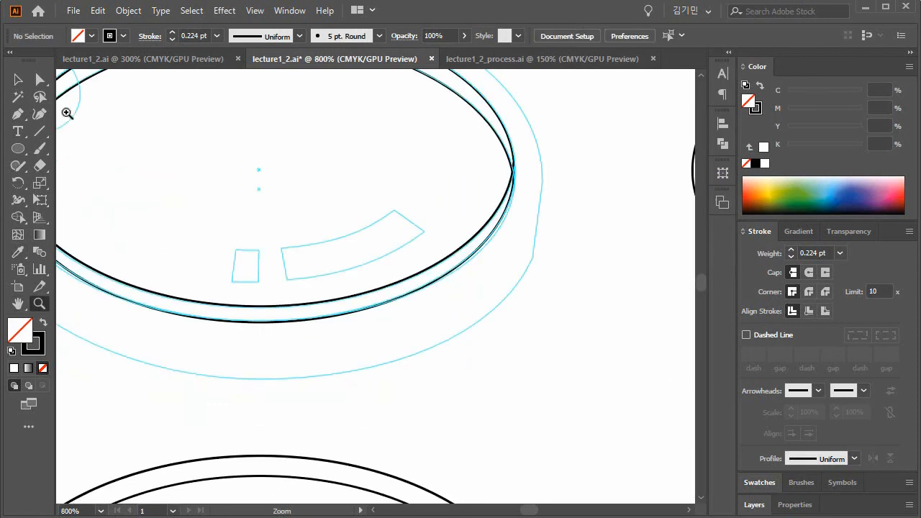
pyautogui.click(17, 113)
pyautogui.click(281, 248)
pyautogui.keyDown('ctrl'); pyautogui.click(358, 230); pyautogui.keyUp('ctrl')
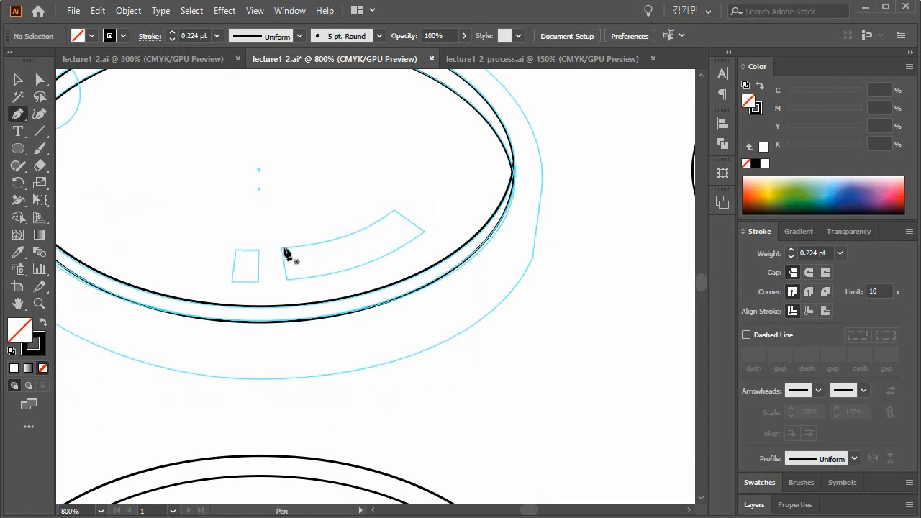
pyautogui.click(281, 248)
pyautogui.moveTo(395, 210); pyautogui.dragTo(445, 174)
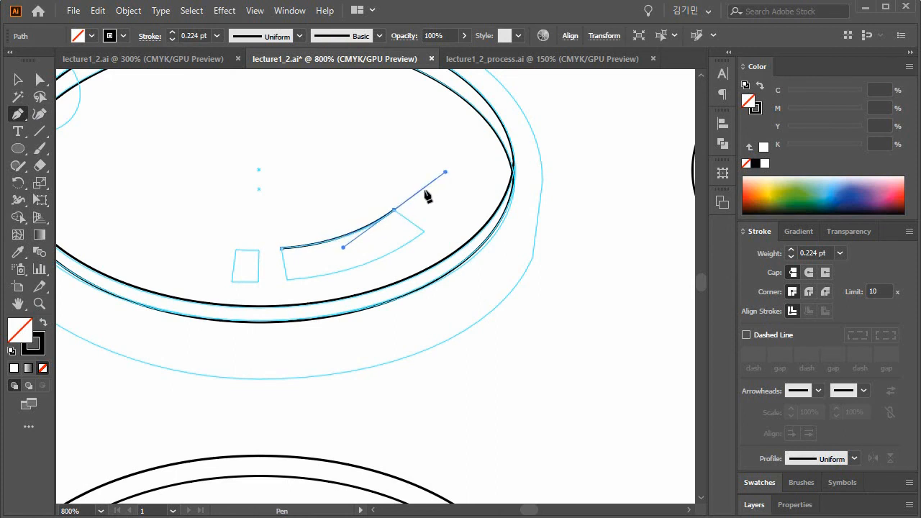
pyautogui.moveTo(394, 210); pyautogui.dragTo(424, 231)
pyautogui.click(423, 231)
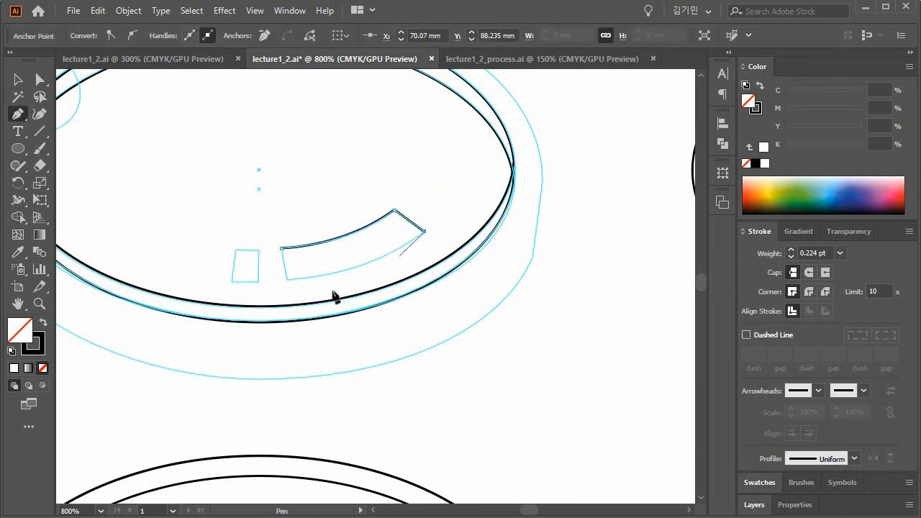
pyautogui.moveTo(288, 280); pyautogui.dragTo(205, 284)
pyautogui.click(289, 279)
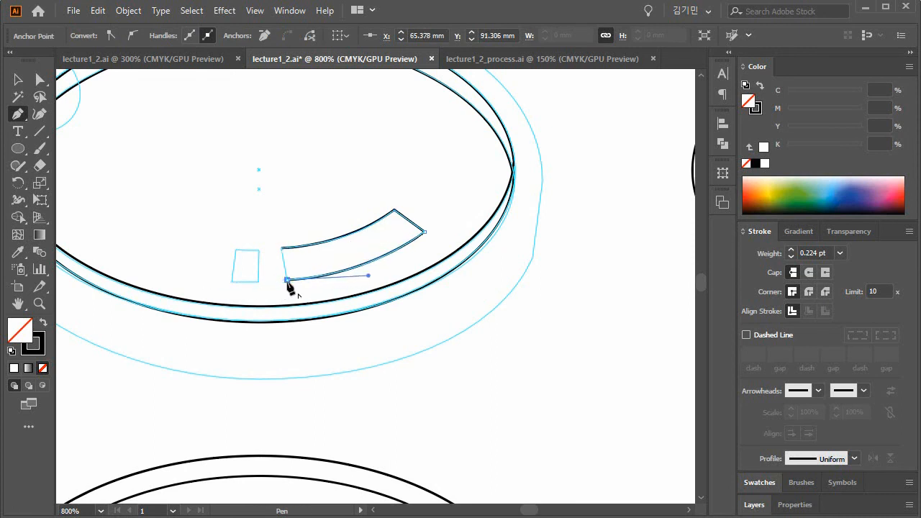
pyautogui.click(280, 249)
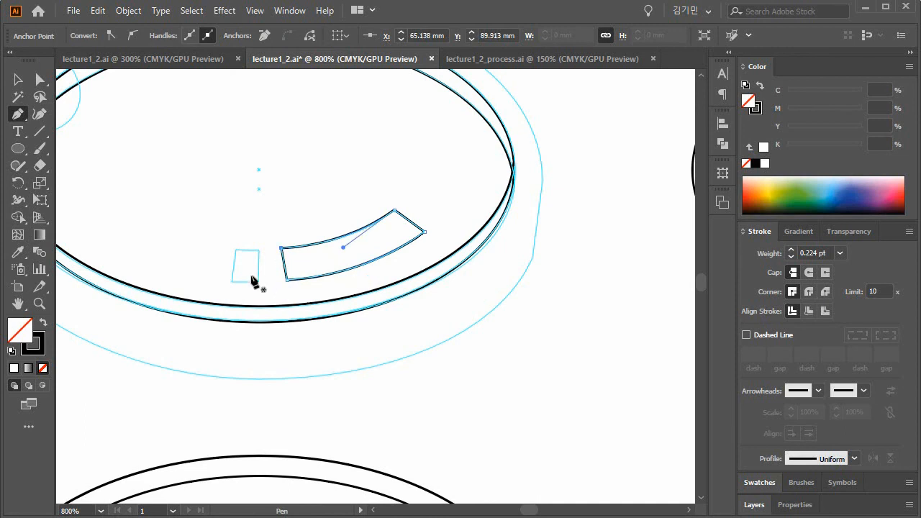
# - Trace the small highlight guide inside the lens with the Pen tool as a closed four-cornered path and deselect it
pyautogui.click(259, 249)
pyautogui.click(235, 250)
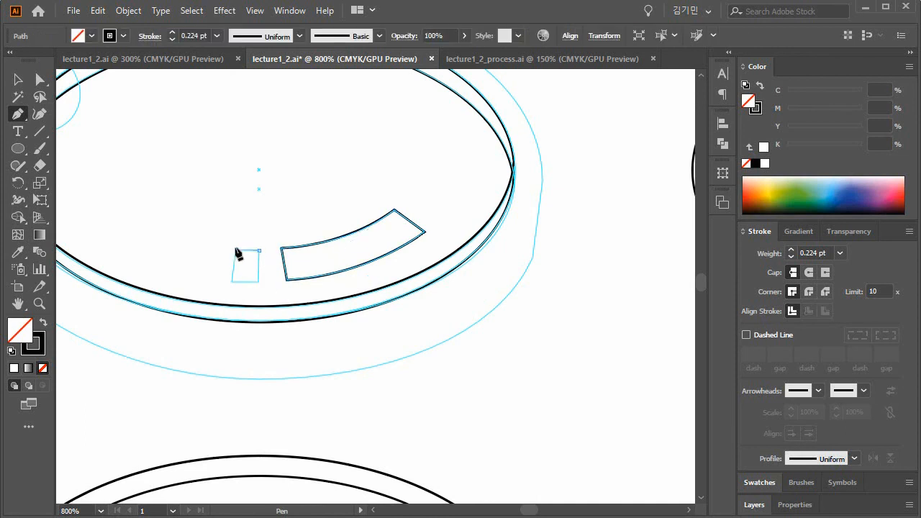
pyautogui.click(231, 282)
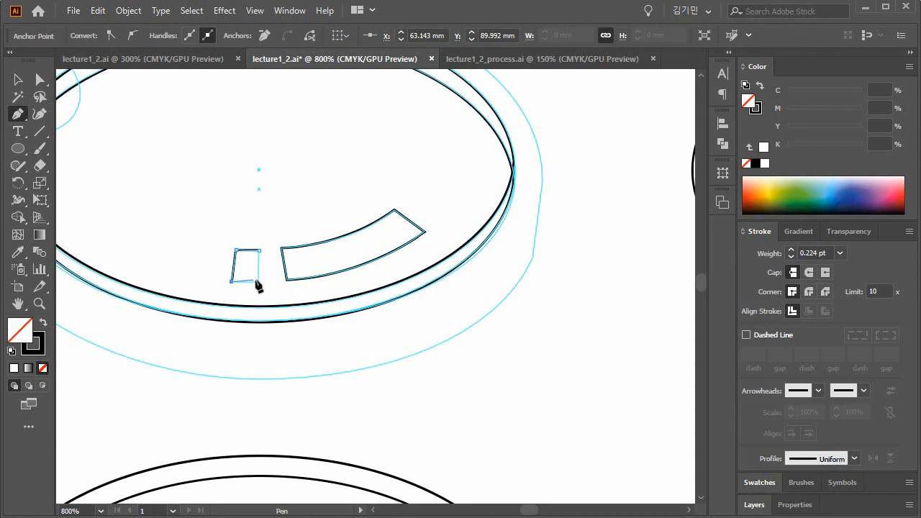
pyautogui.click(259, 282)
pyautogui.click(259, 250)
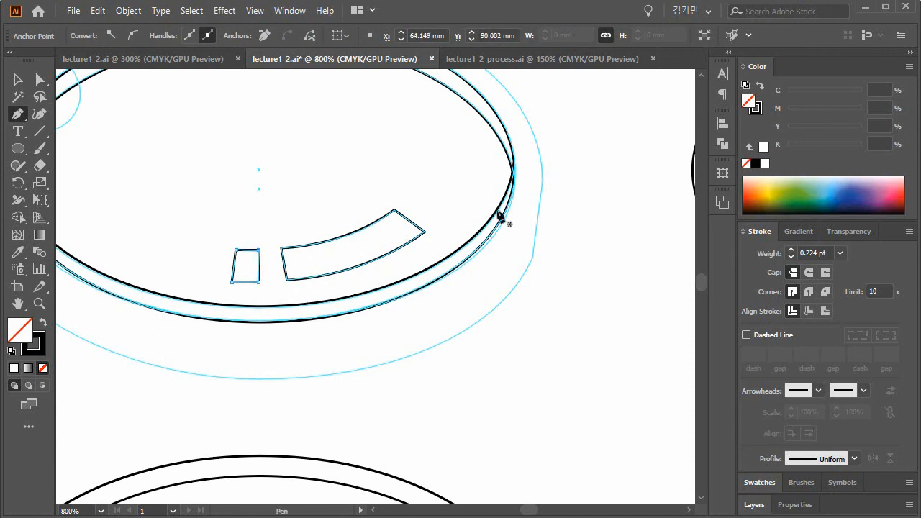
pyautogui.keyDown('ctrl'); pyautogui.click(555, 286); pyautogui.keyUp('ctrl')
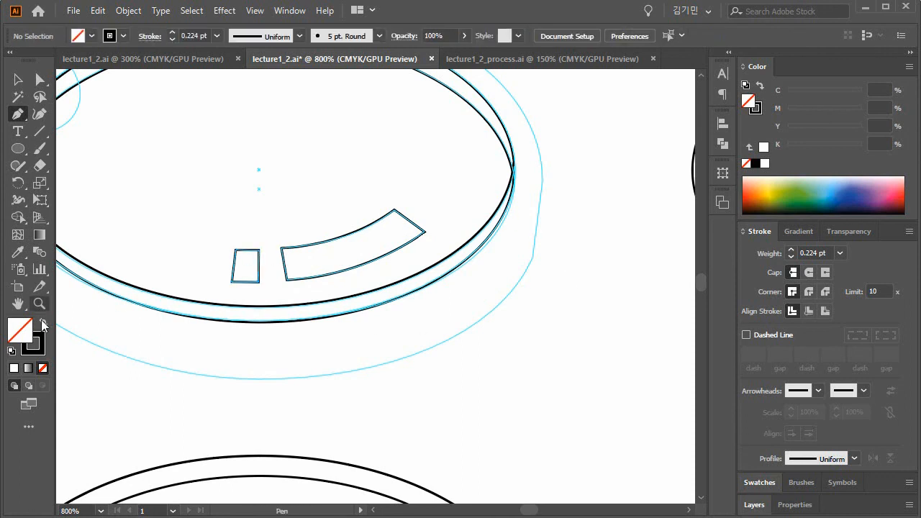
# - Hide the guides so that only the traced magnifying glass shapes show
pyautogui.doubleClick(19, 303)
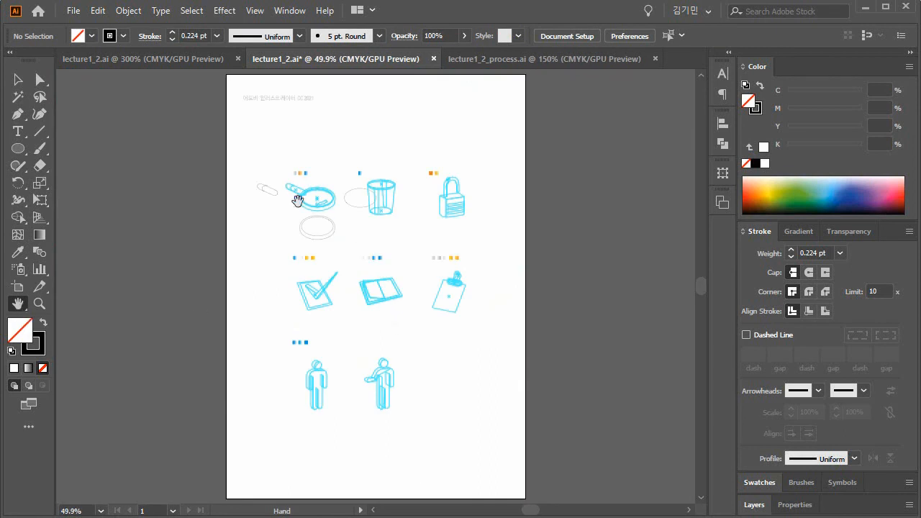
pyautogui.click(39, 303)
pyautogui.click(345, 218)
pyautogui.click(376, 317)
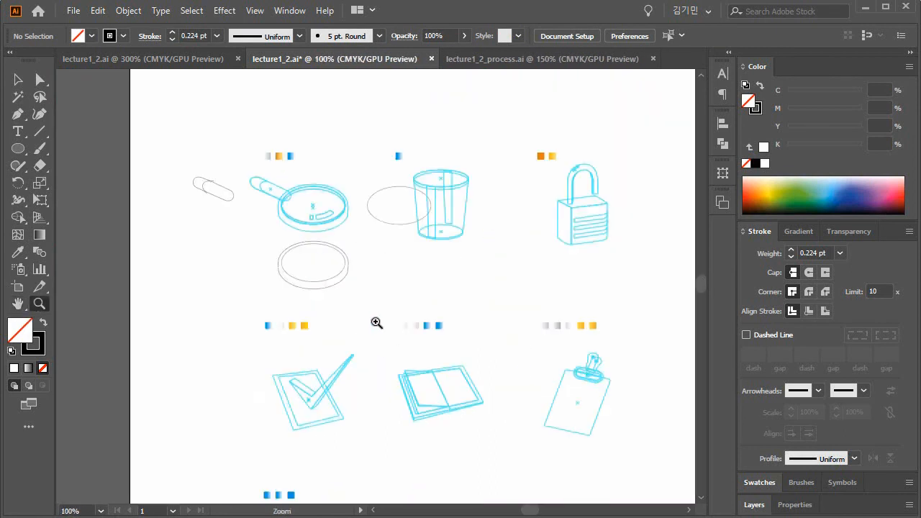
pyautogui.click(380, 258)
pyautogui.click(345, 255)
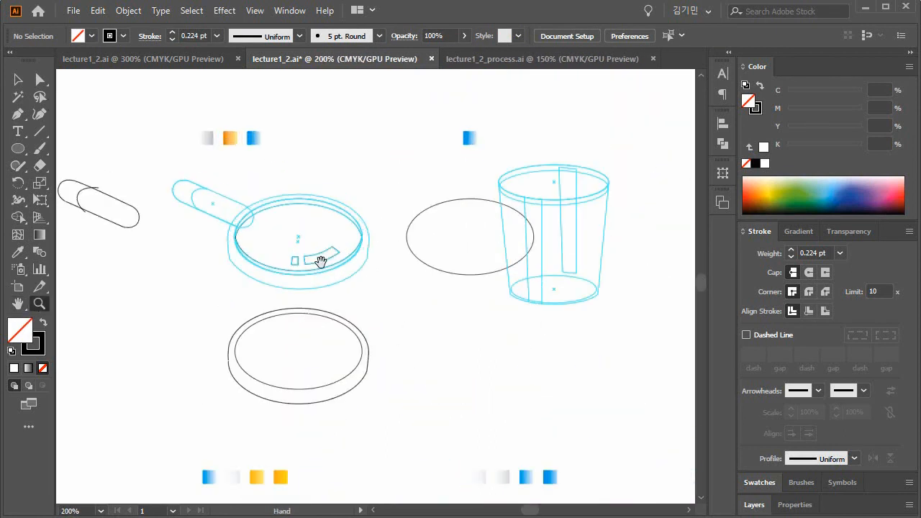
pyautogui.moveTo(323, 261); pyautogui.dragTo(387, 264)
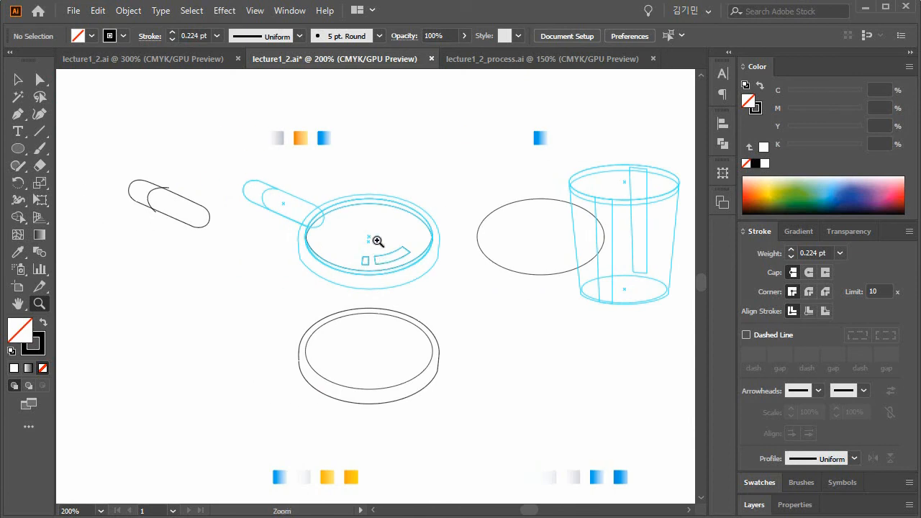
pyautogui.hotkey('ctrl', ';')
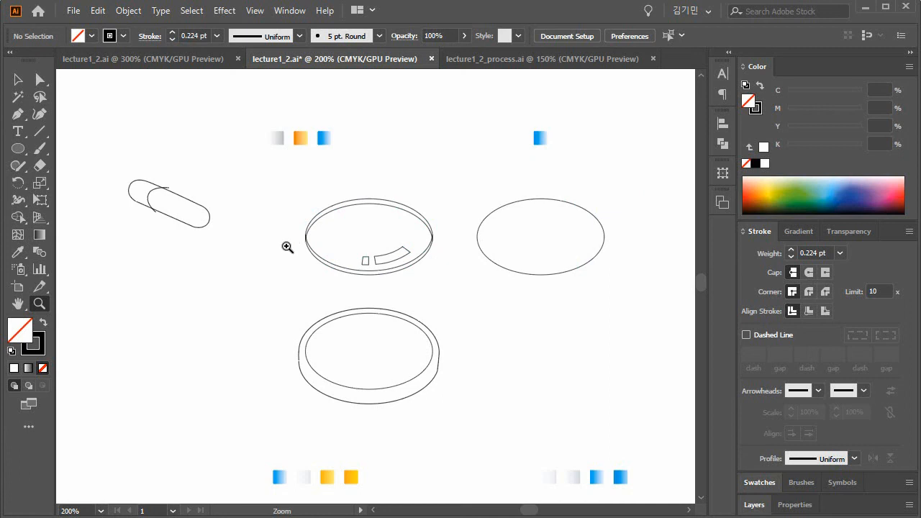
# - Examine the traced handle, lens rim, highlight and frame paths in Outline view and return to the normal preview
pyautogui.click(160, 204)
pyautogui.click(378, 275)
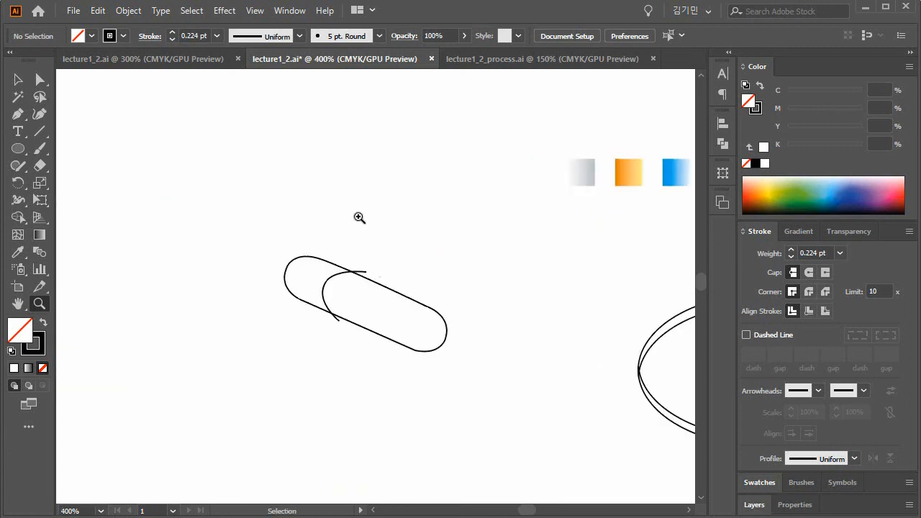
pyautogui.hotkey('ctrl', 'y')
pyautogui.click(365, 309)
pyautogui.click(373, 276)
pyautogui.hotkey('ctrl', '1')
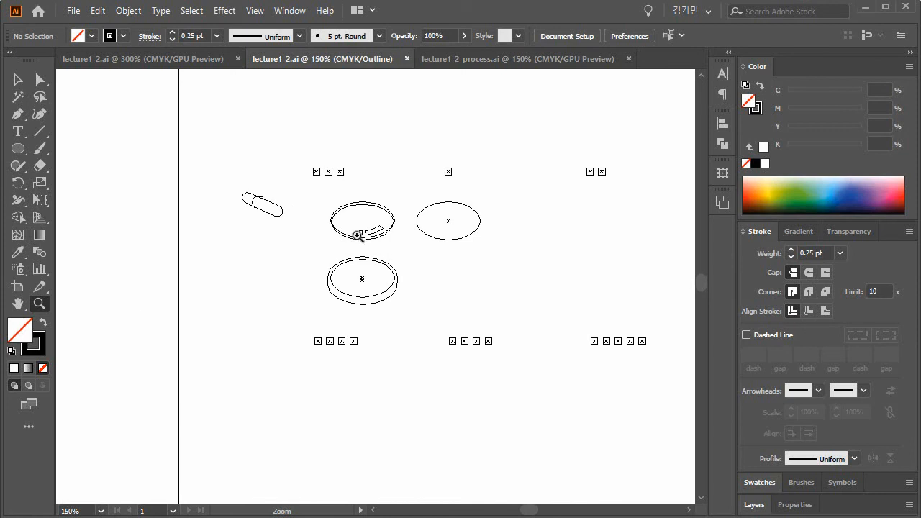
pyautogui.click(383, 254)
pyautogui.click(375, 270)
pyautogui.click(382, 274)
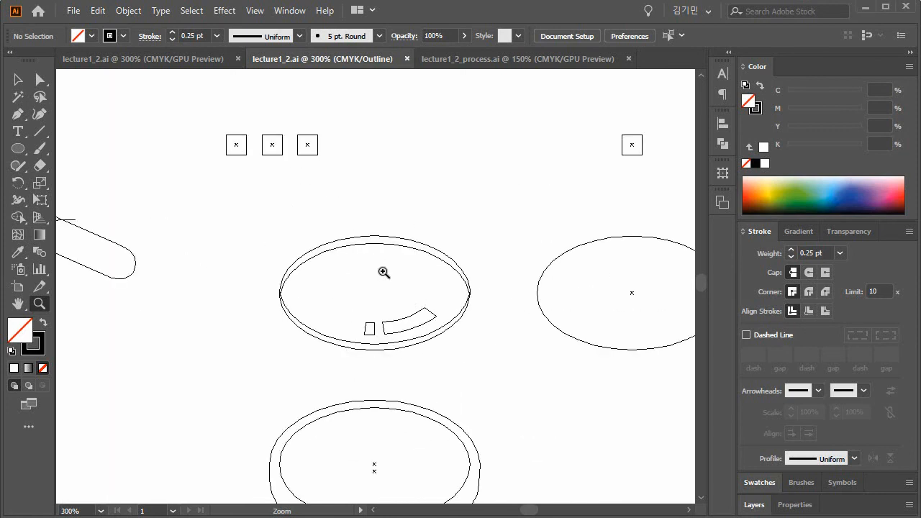
pyautogui.moveTo(348, 284); pyautogui.dragTo(444, 242)
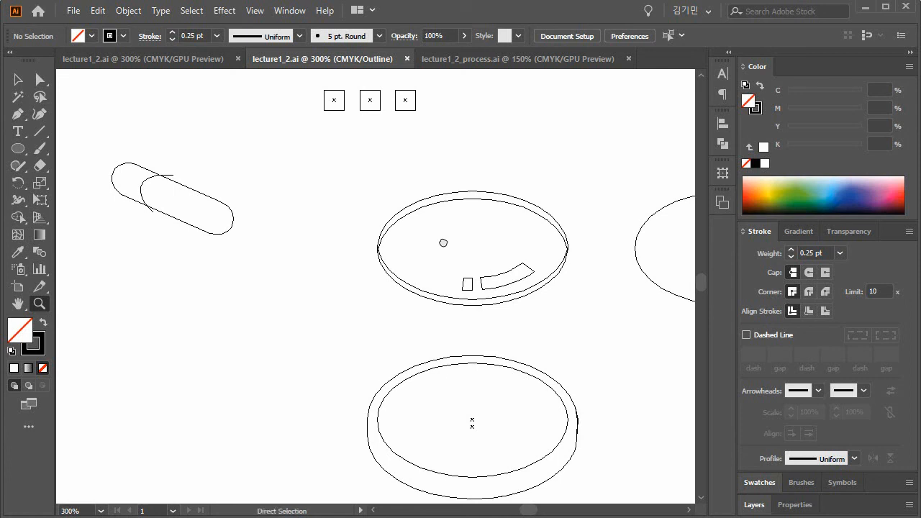
pyautogui.hotkey('ctrl', '-')
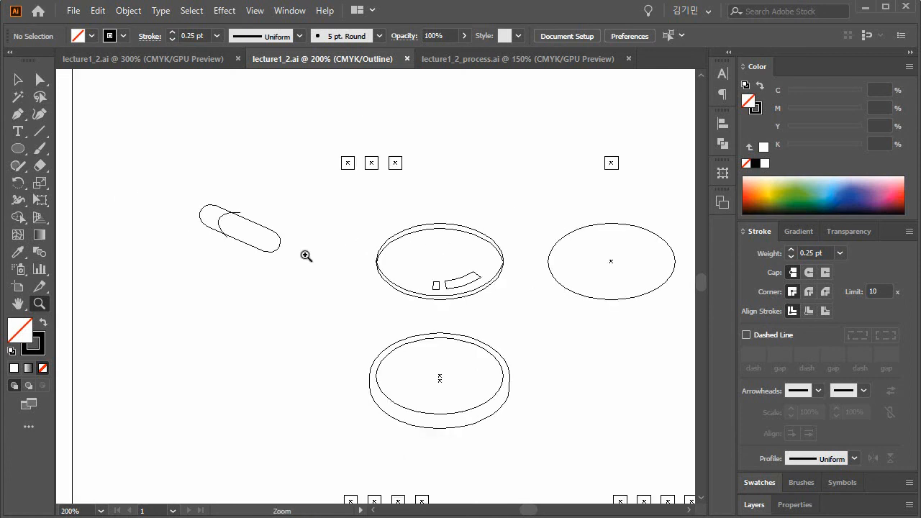
pyautogui.click(233, 264)
pyautogui.click(17, 81)
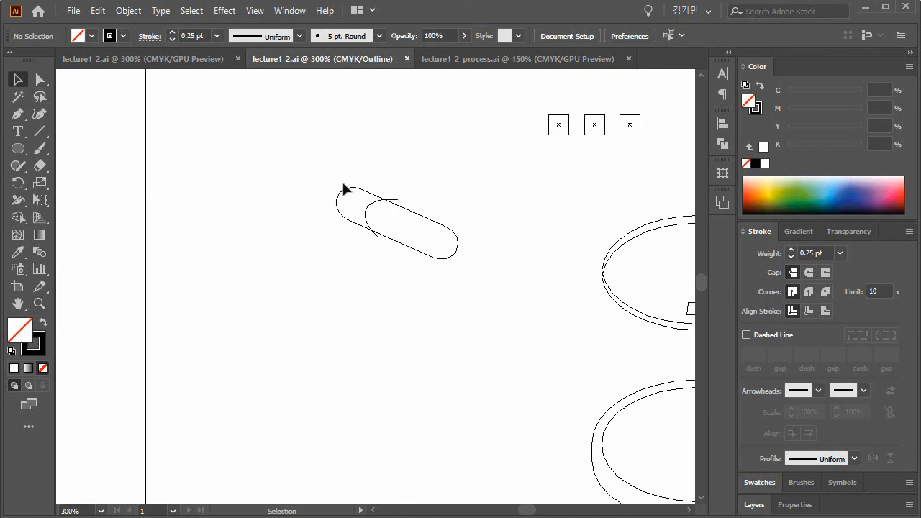
pyautogui.press('a')
pyautogui.hotkey('ctrl', 'y')
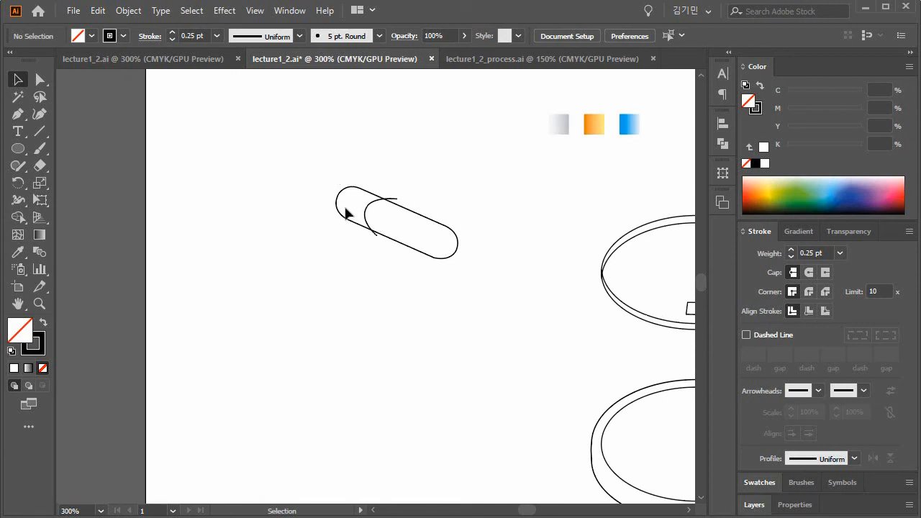
# - Duplicate the long rounded handle outline in front and move the copy straight down below the original
pyautogui.click(410, 252)
pyautogui.press('a')
pyautogui.hotkey('ctrl', 'c')
pyautogui.hotkey('ctrl', 'f')
pyautogui.hotkey('shift', 'Down')
# - Split the upper handle outline along its curved line with Pathfinder Divide and ungroup the pieces
pyautogui.moveTo(310, 151); pyautogui.dragTo(420, 238)
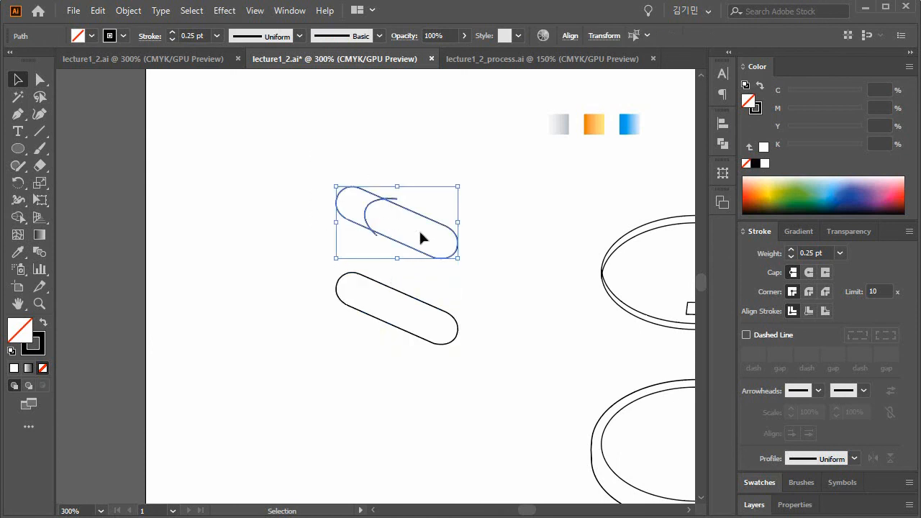
pyautogui.click(910, 52)
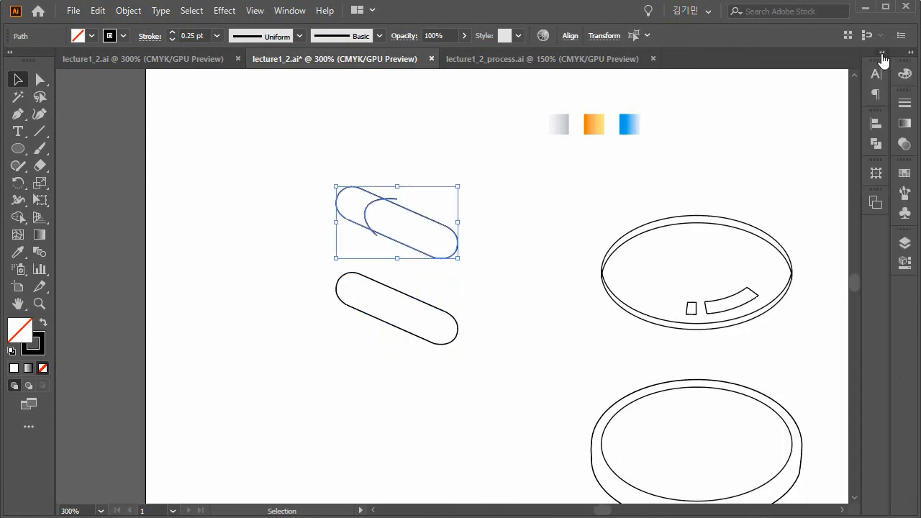
pyautogui.click(881, 53)
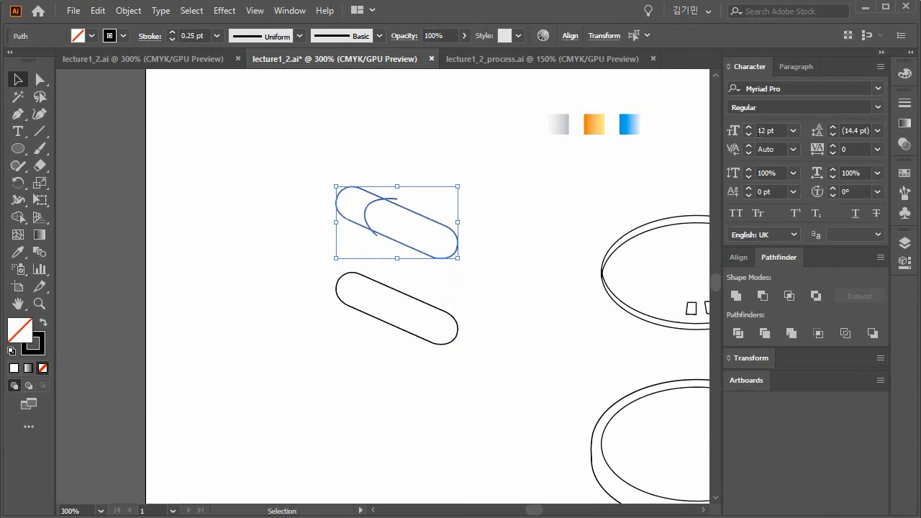
pyautogui.click(742, 331)
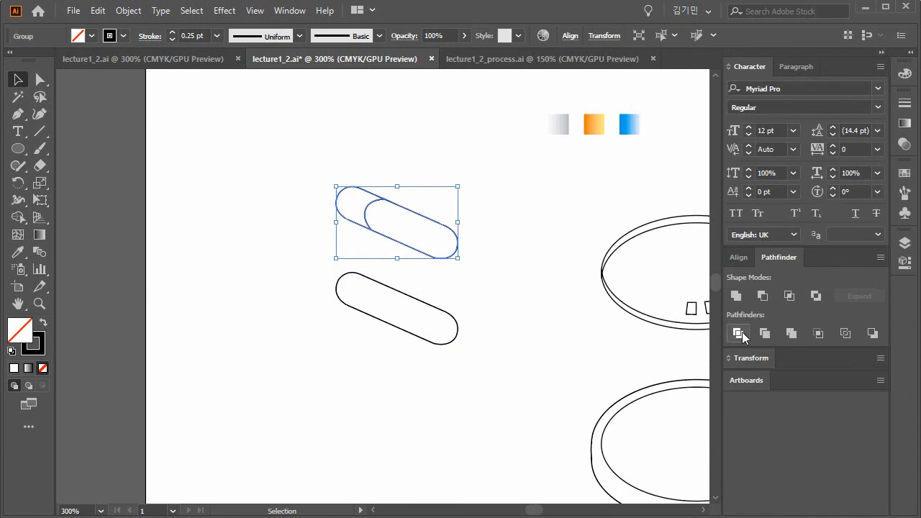
pyautogui.rightClick(420, 215)
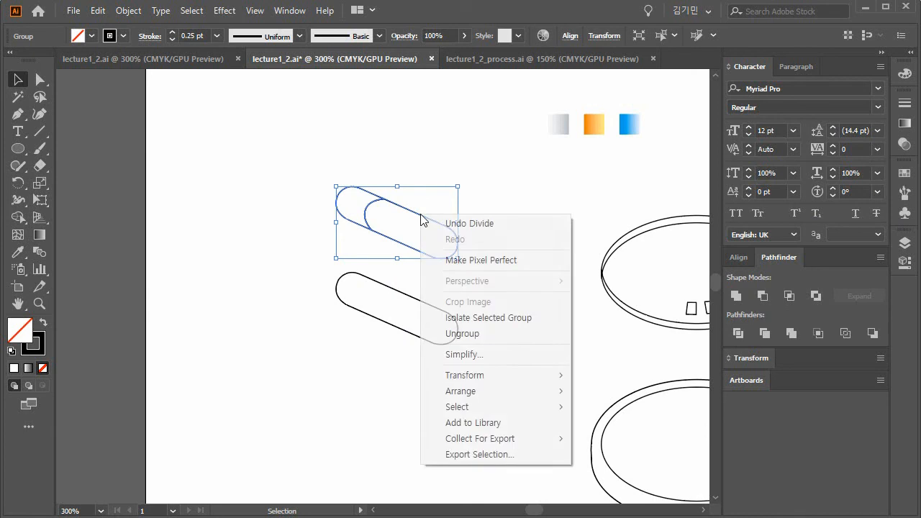
pyautogui.click(469, 334)
# - Delete the long lower piece of the divided handle and move the remaining end cap down onto the duplicated handle outline
pyautogui.moveTo(511, 267); pyautogui.dragTo(439, 204)
pyautogui.press('Delete')
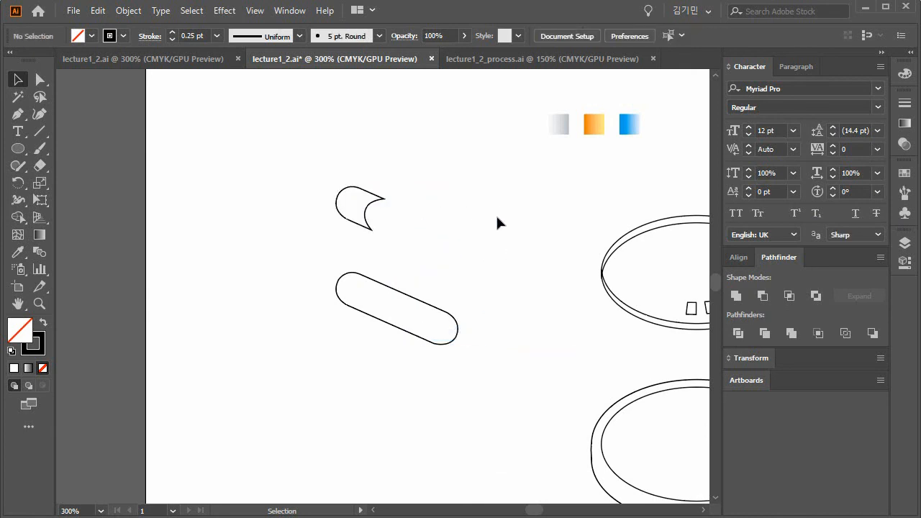
pyautogui.moveTo(322, 168); pyautogui.dragTo(319, 169)
pyautogui.hotkey('shift', 'Down')
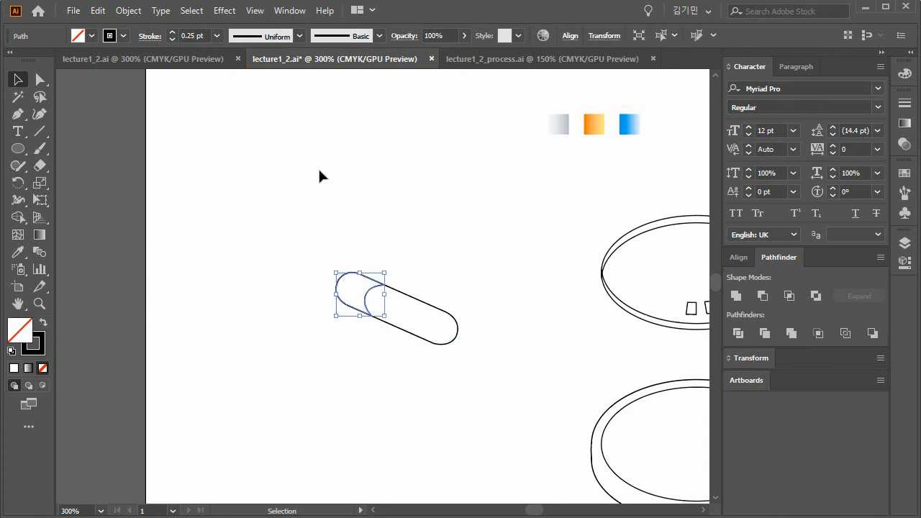
# - Select the end cap together with the full handle outline and move both back up to the handle's original height
pyautogui.moveTo(466, 292); pyautogui.dragTo(381, 284)
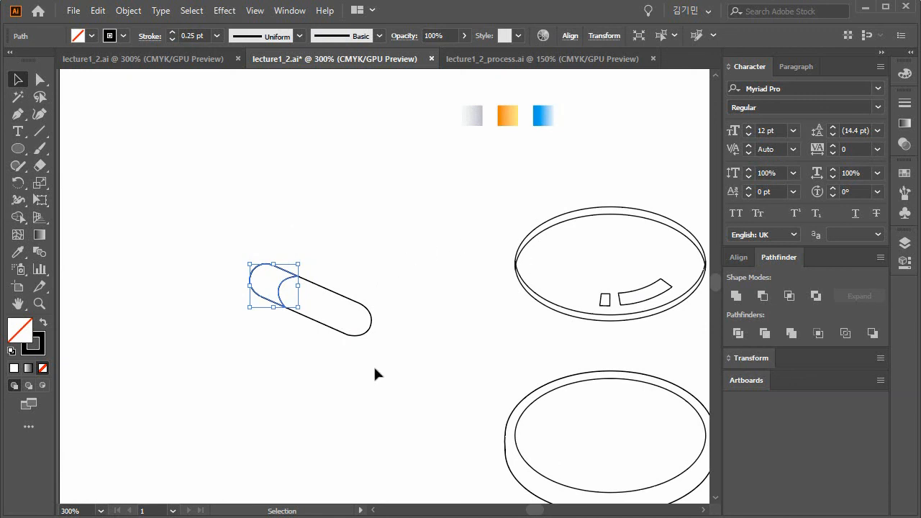
pyautogui.keyDown('shift'); pyautogui.click(338, 329); pyautogui.keyUp('shift')
pyautogui.hotkey('shift', 'Up')
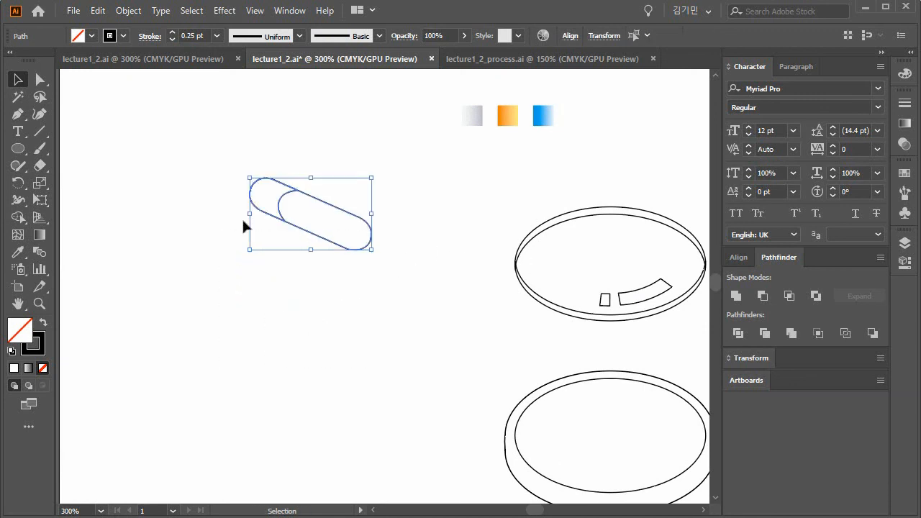
# - Shift the upper lens rim crescent aside to check it, and return it to its place with the guides shown again
pyautogui.click(622, 208)
pyautogui.hotkey('shift', 'Left')
pyautogui.hotkey('shift', 'Left')
pyautogui.hotkey('shift', 'Up')
pyautogui.hotkey('shift', 'Down')
pyautogui.press('a')
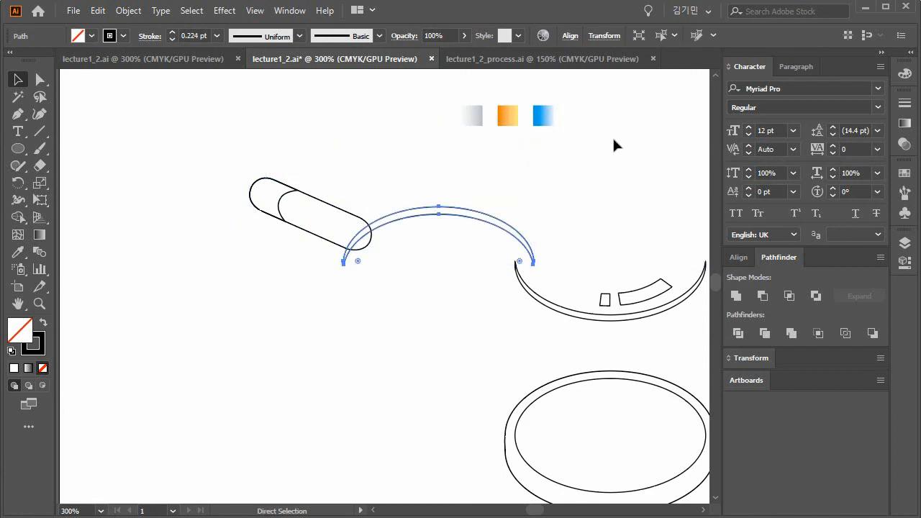
pyautogui.press('v')
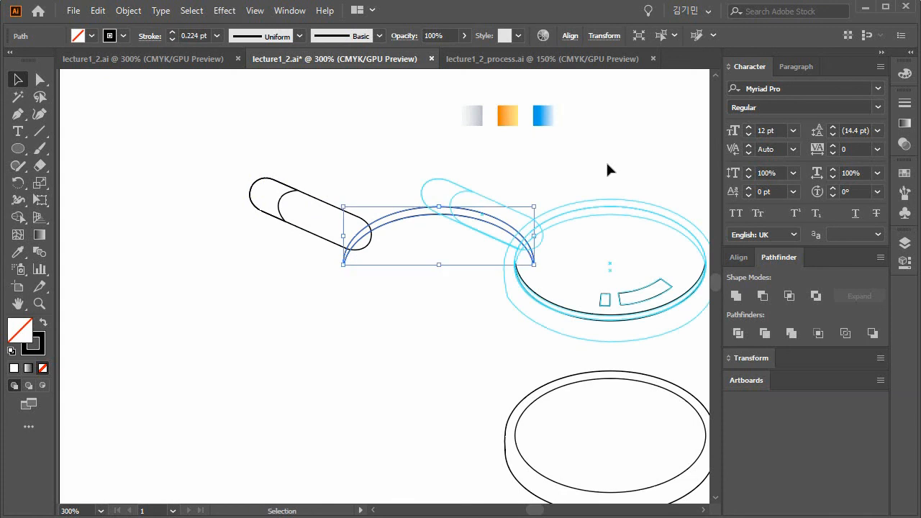
pyautogui.hotkey('shift', 'Right')
pyautogui.hotkey('shift', 'Right')
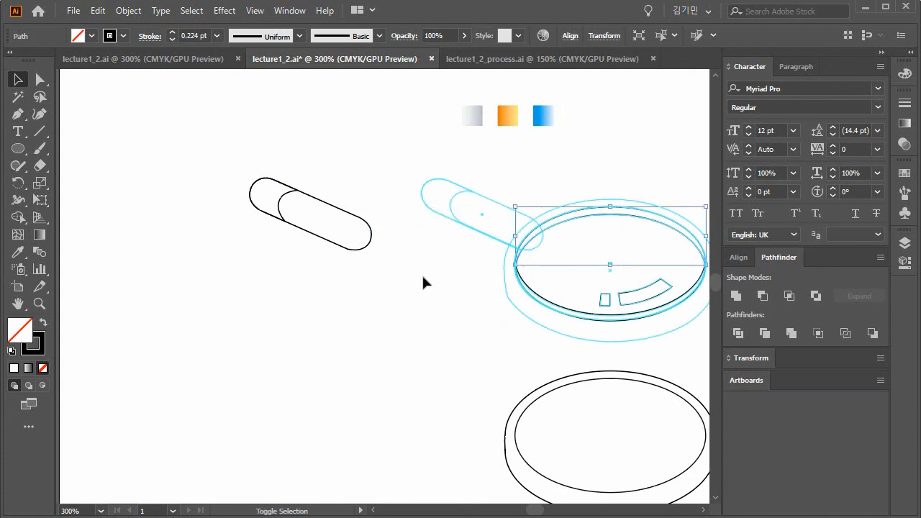
# - Move the handle outline and its end cap right onto the handle guide and deselect them
pyautogui.click(374, 241)
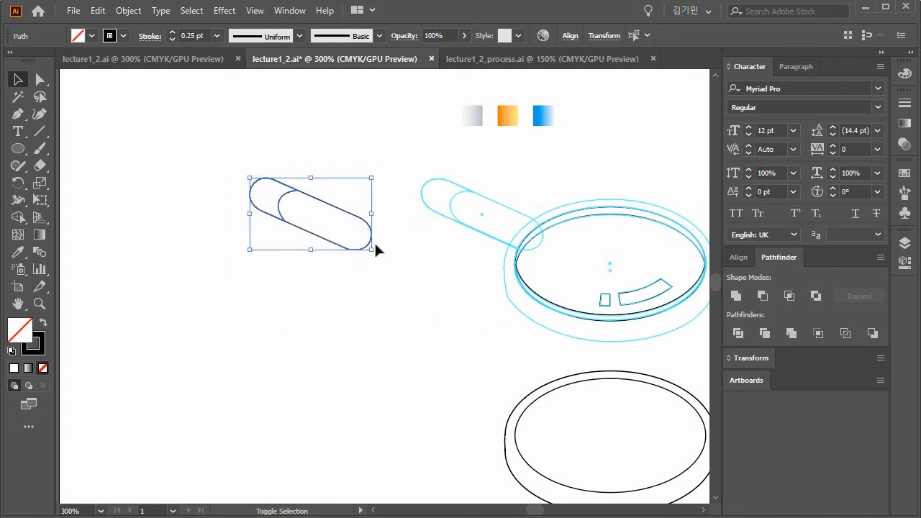
pyautogui.hotkey('shift', 'Right')
pyautogui.hotkey('shift', 'Right')
pyautogui.press('space')
pyautogui.moveTo(329, 322); pyautogui.dragTo(98, 312)
pyautogui.moveTo(500, 401); pyautogui.dragTo(411, 378)
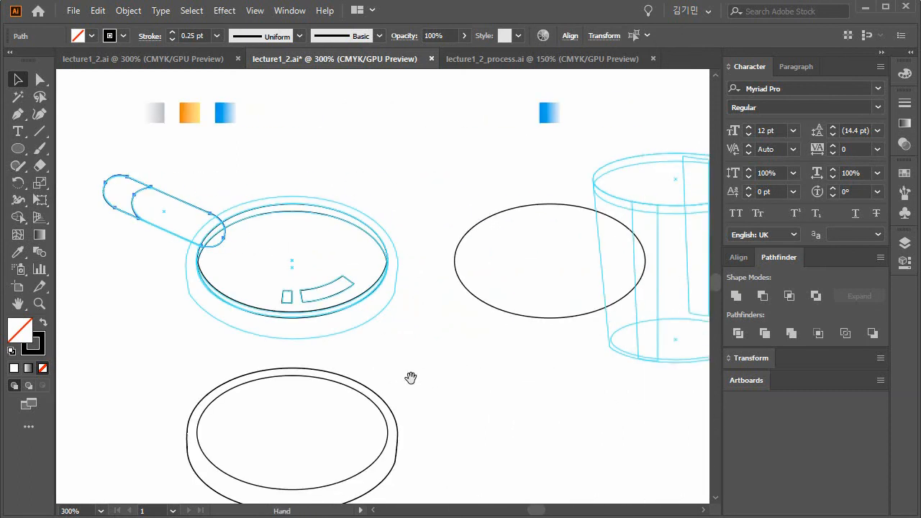
pyautogui.click(501, 311)
pyautogui.press('space')
pyautogui.moveTo(605, 369)
pyautogui.mouseDown()
pyautogui.moveTo(397, 382)
pyautogui.moveTo(608, 376)
pyautogui.mouseUp()
# - Move the inner ellipse out of the lower frame outline to the right, directly beneath the separate lens ellipse
pyautogui.click(382, 426)
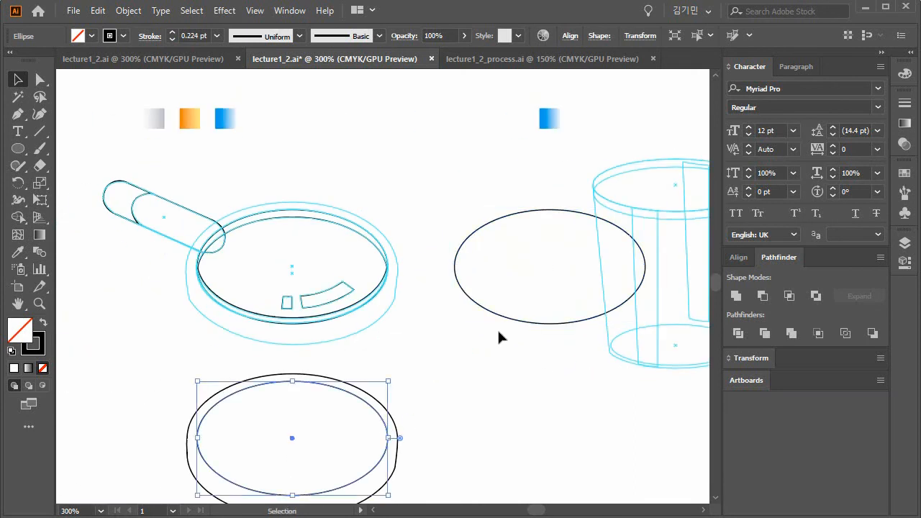
pyautogui.hotkey('shift', 'Right')
pyautogui.hotkey('shift', 'Right')
pyautogui.hotkey('shift', 'Right')
pyautogui.press('space')
pyautogui.moveTo(432, 360); pyautogui.dragTo(462, 371)
pyautogui.press('space')
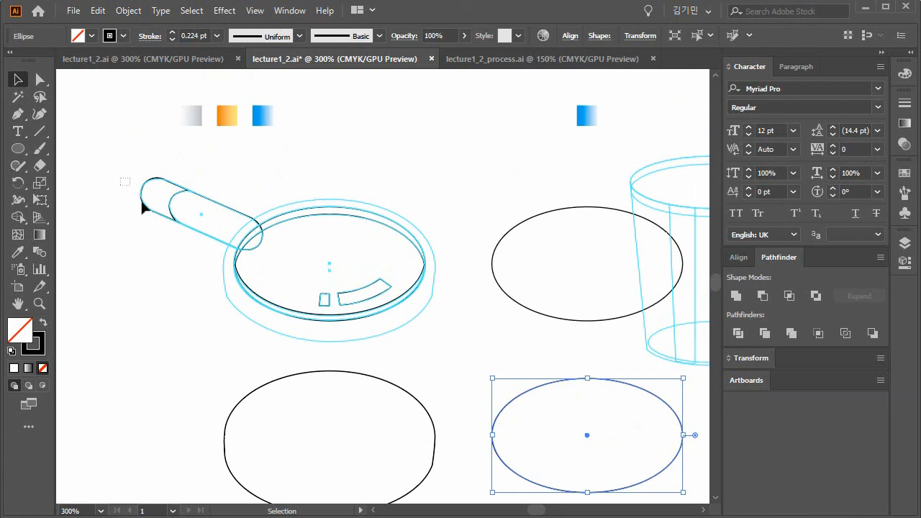
# - Fill the full handle outline with the grey sample gradient and angle it along the handle, light at the outer end and dark towards the lens
pyautogui.click(142, 205)
pyautogui.click(156, 299)
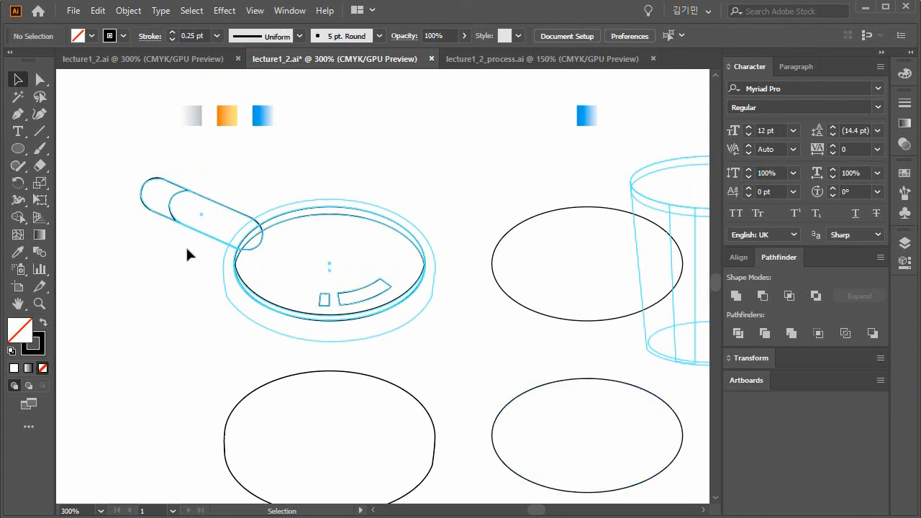
pyautogui.click(201, 238)
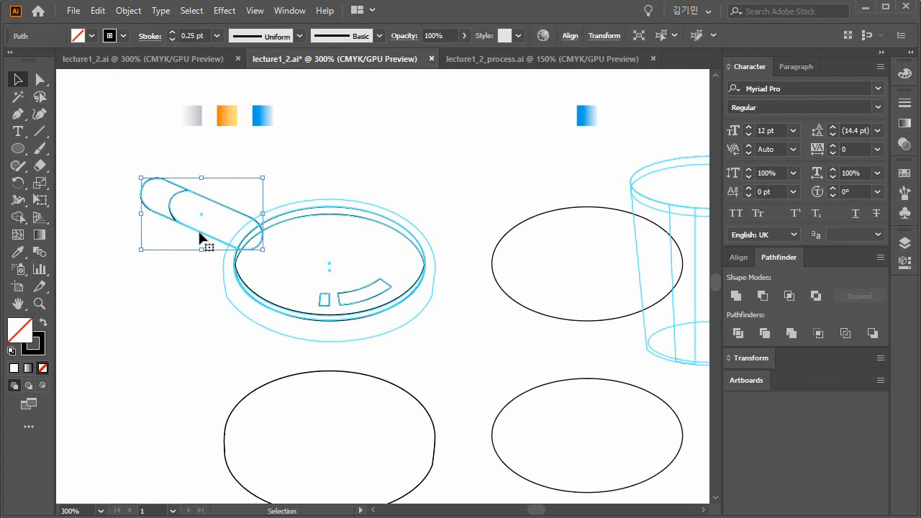
pyautogui.press('i')
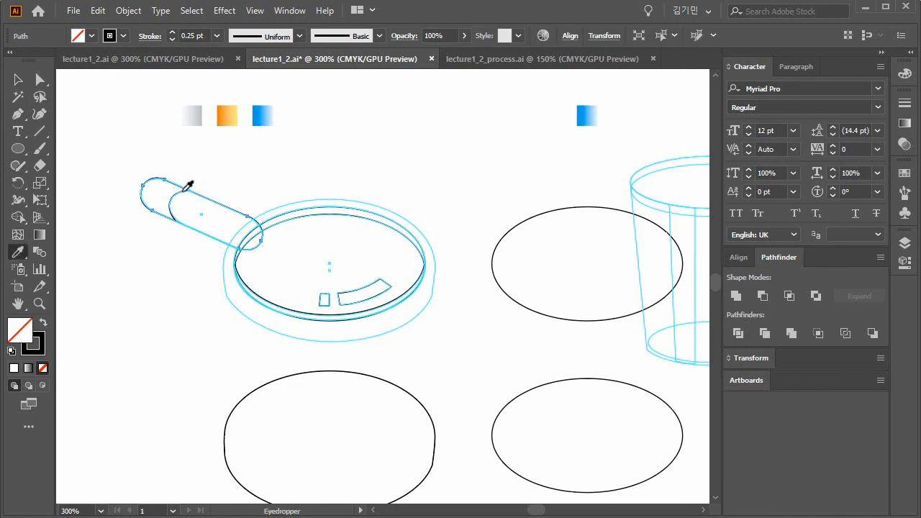
pyautogui.click(195, 112)
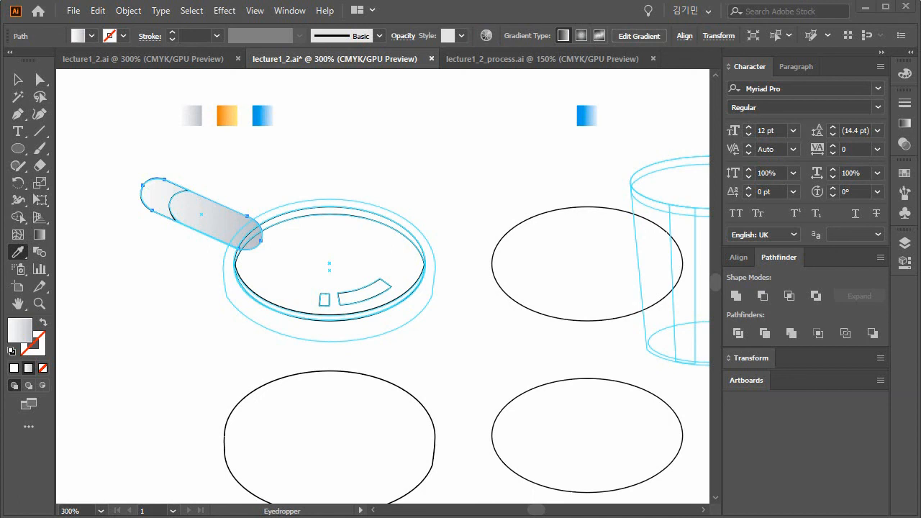
pyautogui.press('g')
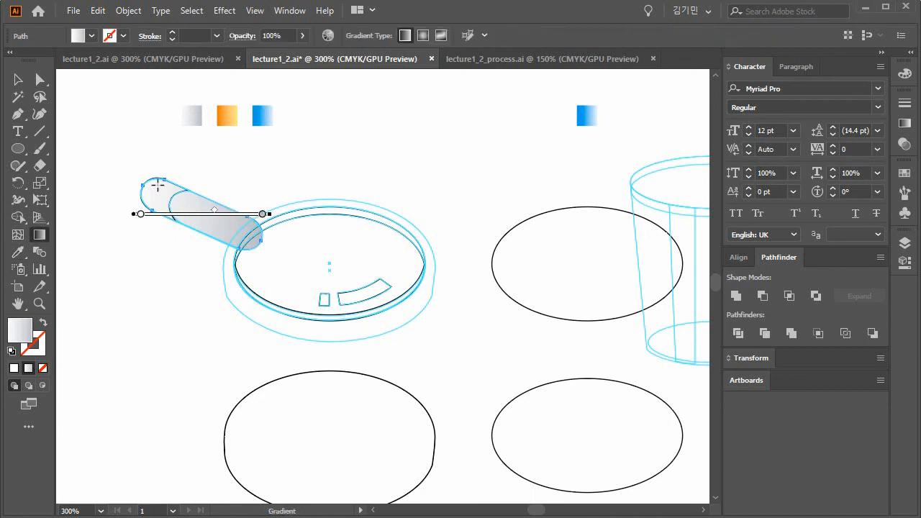
pyautogui.moveTo(154, 192)
pyautogui.mouseDown()
pyautogui.moveTo(285, 244)
pyautogui.moveTo(278, 249)
pyautogui.mouseUp()
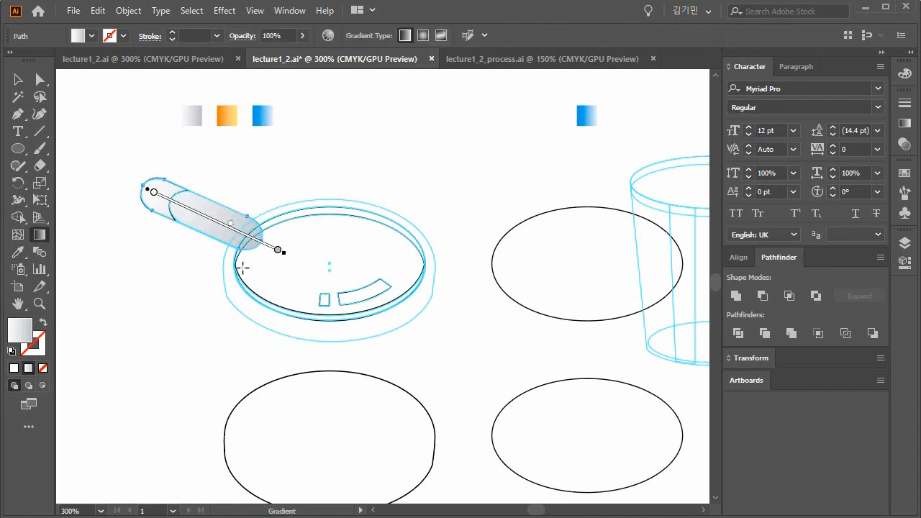
# - Fill the handle's end cap with the grey sample gradient, reversed along the handle so its outer end is darker, and hide the guides
pyautogui.press('v')
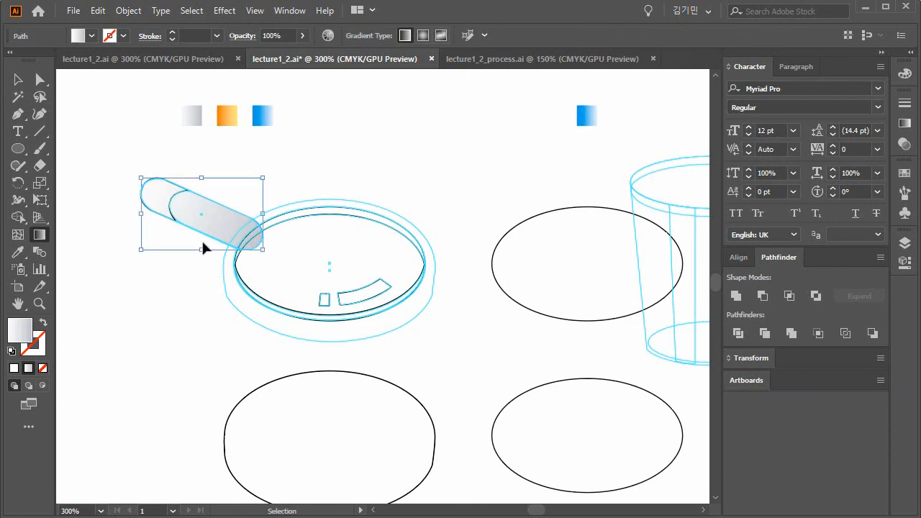
pyautogui.keyDown('ctrl'); pyautogui.click(170, 209); pyautogui.keyUp('ctrl')
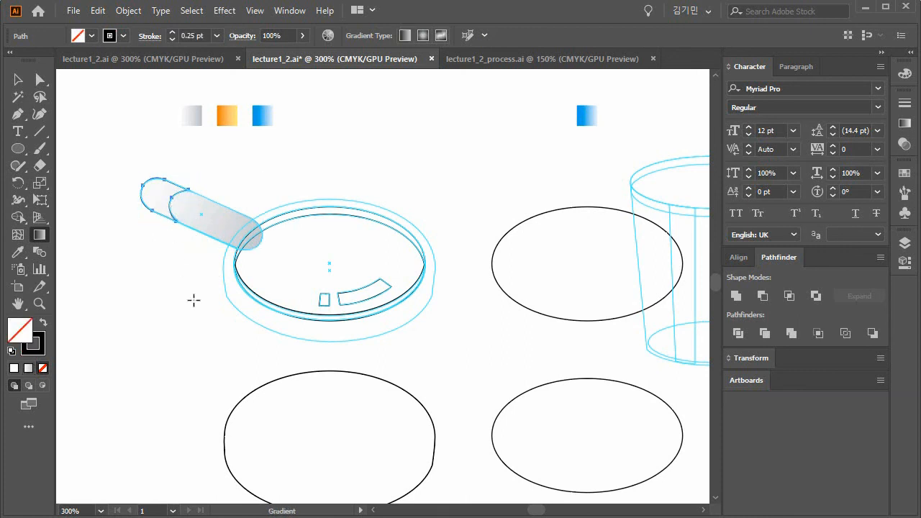
pyautogui.press('i')
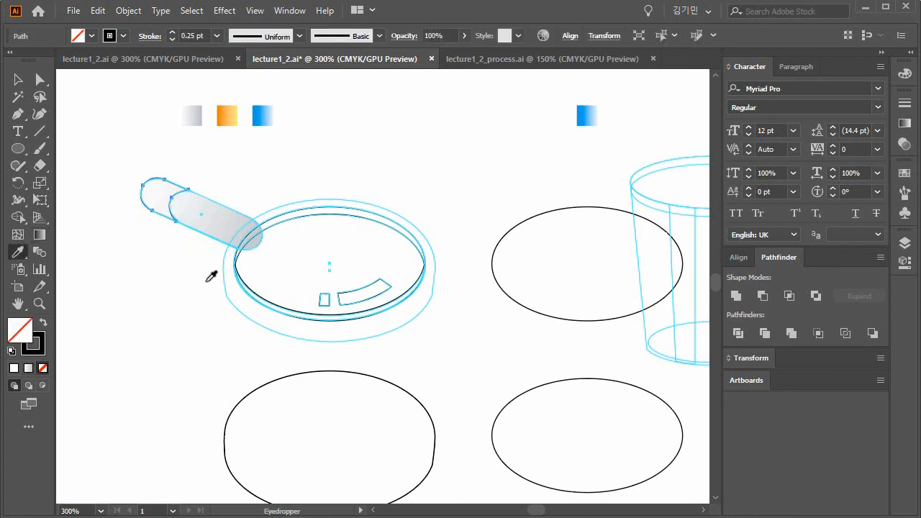
pyautogui.click(195, 115)
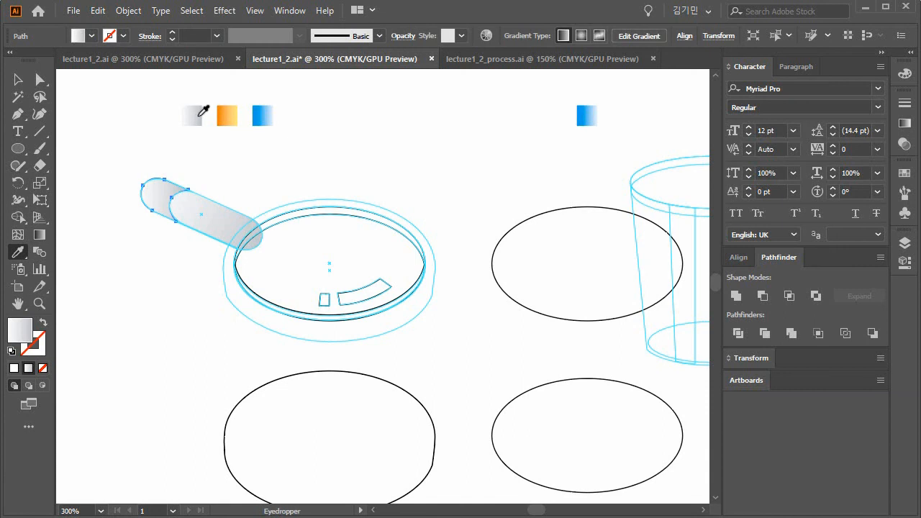
pyautogui.press('g')
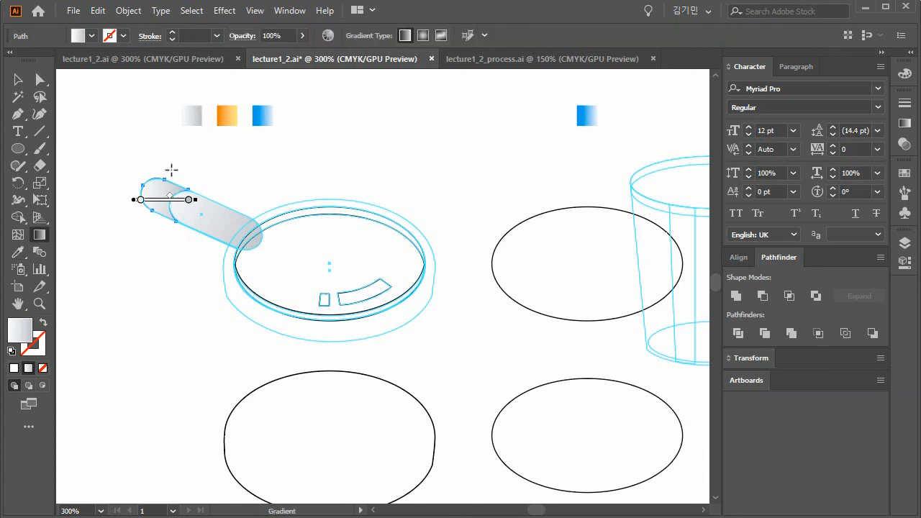
pyautogui.moveTo(226, 192)
pyautogui.mouseDown()
pyautogui.moveTo(142, 168)
pyautogui.moveTo(149, 169)
pyautogui.mouseUp()
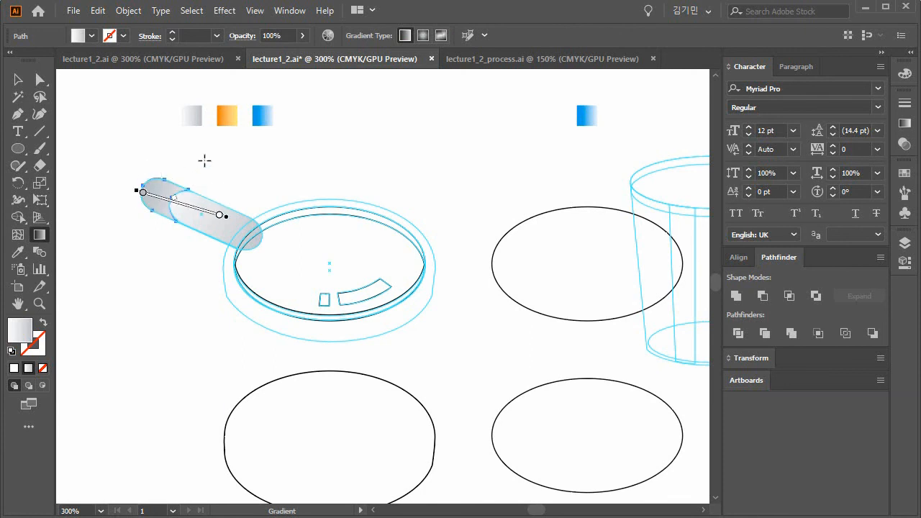
pyautogui.press('v')
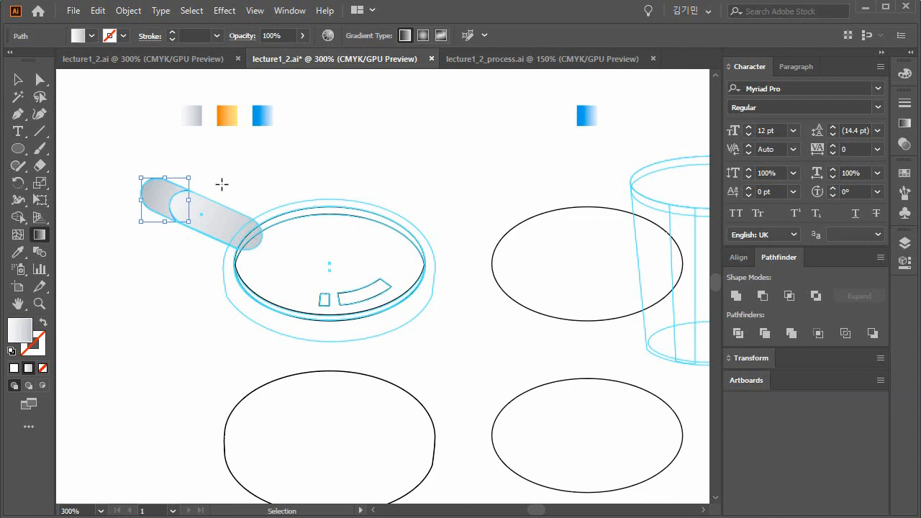
pyautogui.press('g')
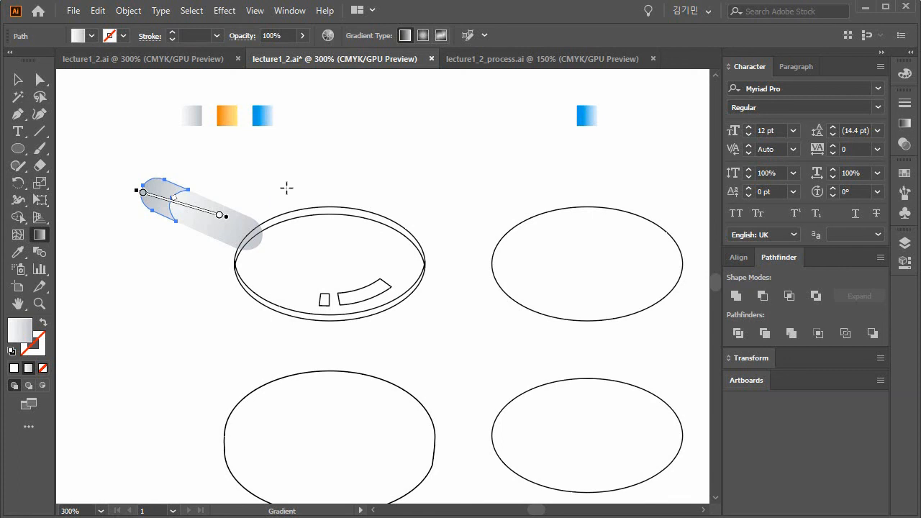
# - Fill the upper lens rim crescent with the orange sample gradient and shift the gradient's yellow end inward from the rim's edge
pyautogui.press('v')
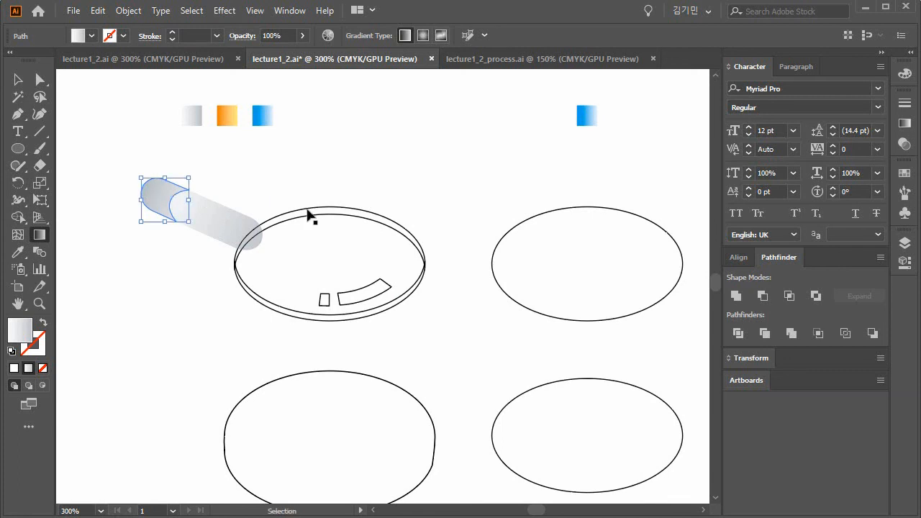
pyautogui.click(309, 209)
pyautogui.press('g')
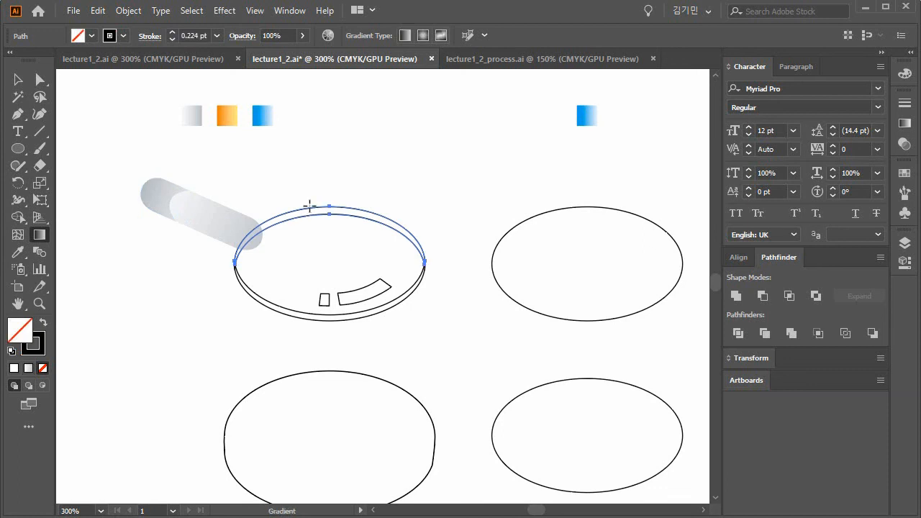
pyautogui.press('i')
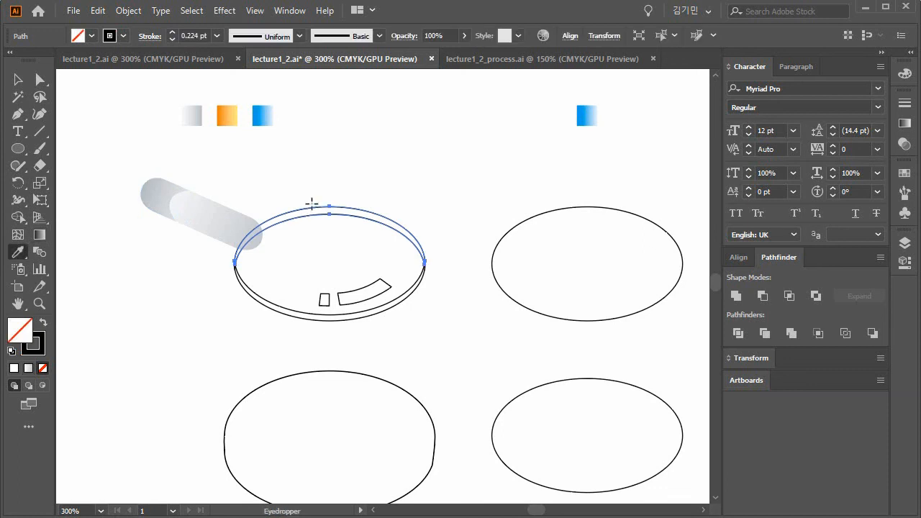
pyautogui.click(223, 114)
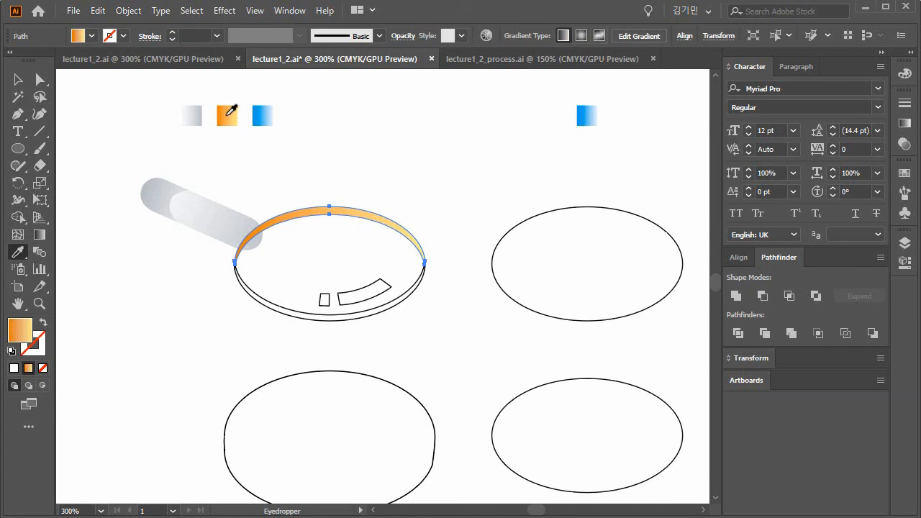
pyautogui.press('g')
pyautogui.moveTo(424, 194)
pyautogui.mouseDown()
pyautogui.moveTo(227, 197)
pyautogui.moveTo(410, 181)
pyautogui.moveTo(351, 186)
pyautogui.mouseUp()
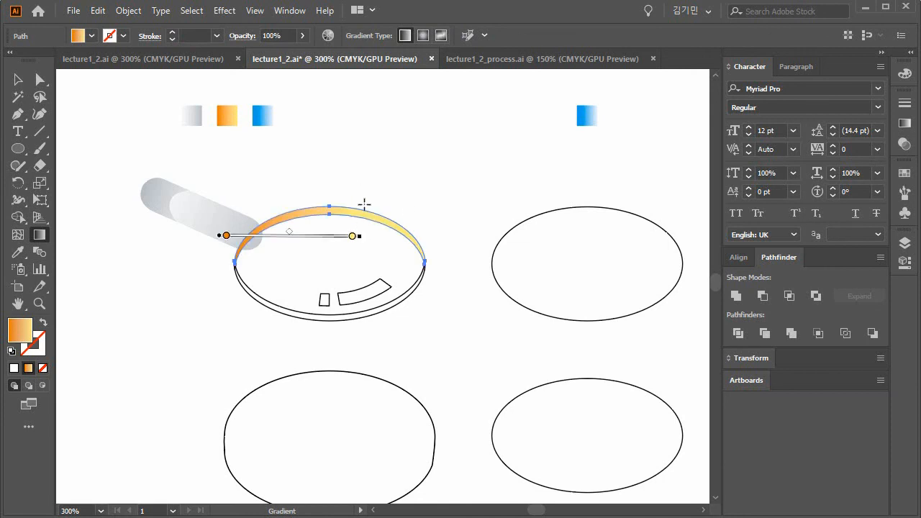
# - Fill the lower lens rim crescent with the orange sample gradient and shift the gradient horizontally outward past the rim's orange side
pyautogui.press('v')
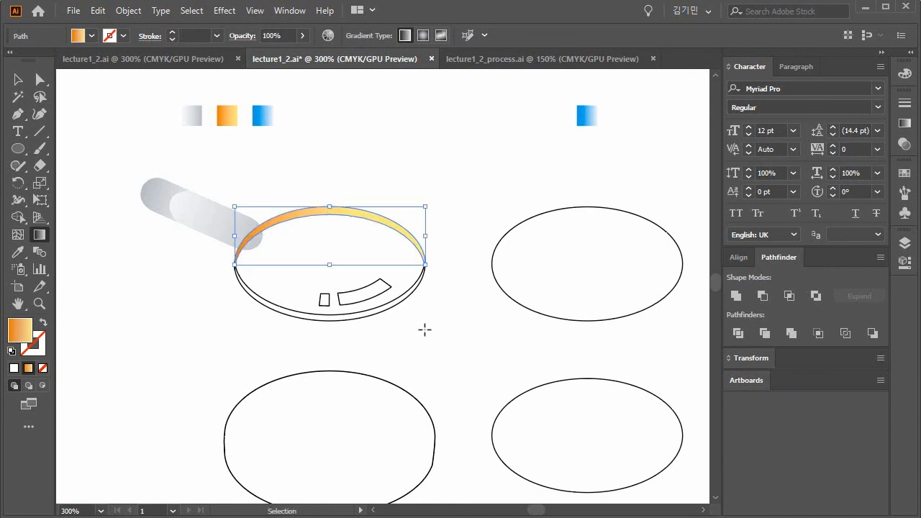
pyautogui.click(410, 291)
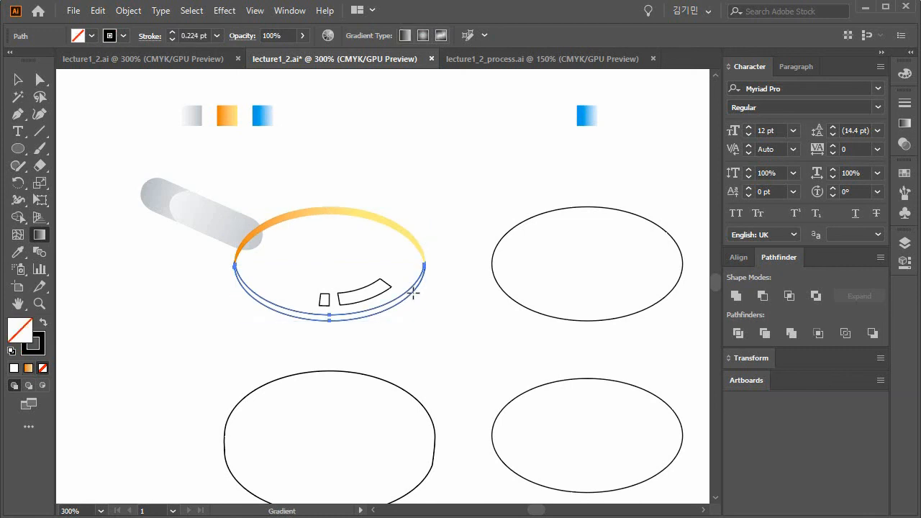
pyautogui.press('g')
pyautogui.press('i')
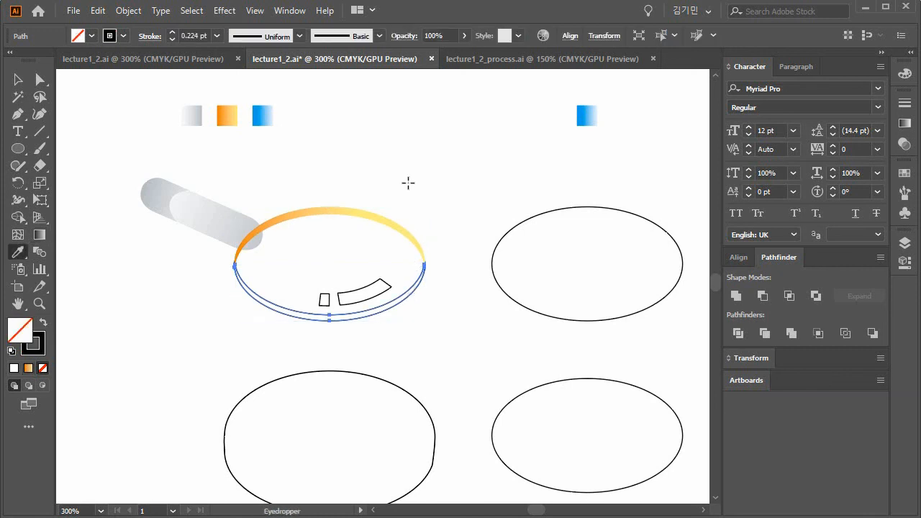
pyautogui.click(238, 115)
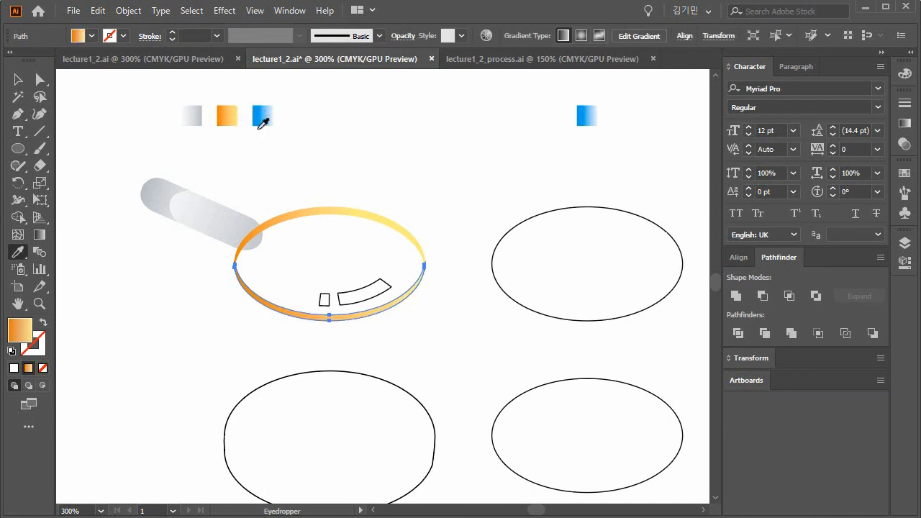
pyautogui.press('g')
pyautogui.moveTo(426, 330)
pyautogui.mouseDown()
pyautogui.moveTo(190, 318)
pyautogui.moveTo(405, 323)
pyautogui.moveTo(389, 324)
pyautogui.mouseUp()
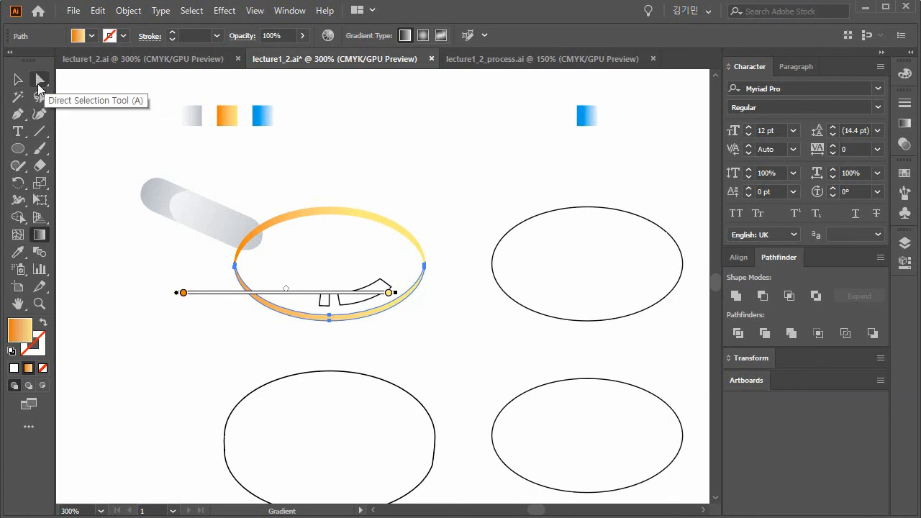
# - Give both lens highlight shapes and the upper separate lens ellipse a white fill with no stroke, and deselect them
pyautogui.press('v')
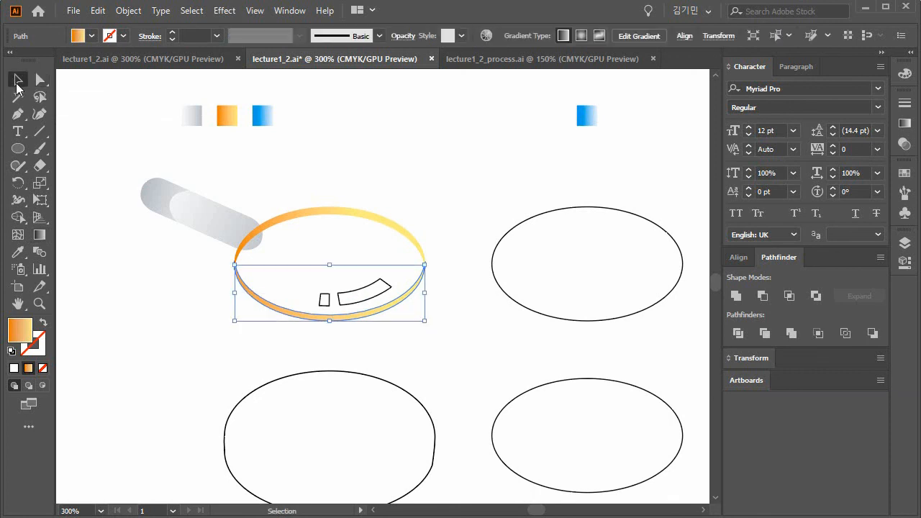
pyautogui.click(360, 295)
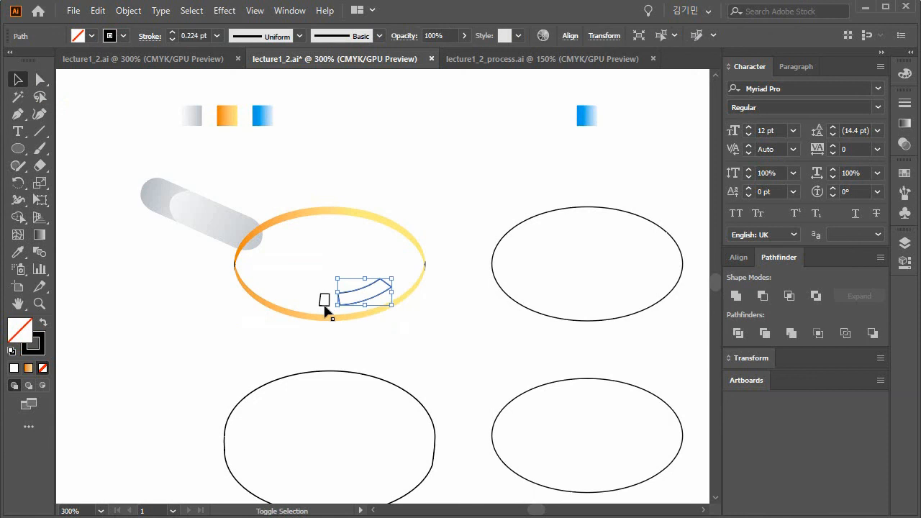
pyautogui.keyDown('shift'); pyautogui.click(601, 319); pyautogui.keyUp('shift')
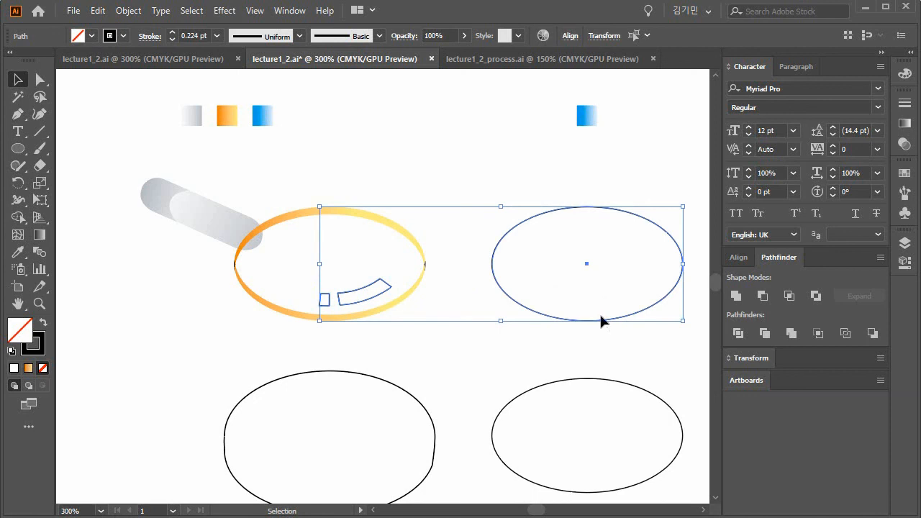
pyautogui.click(911, 56)
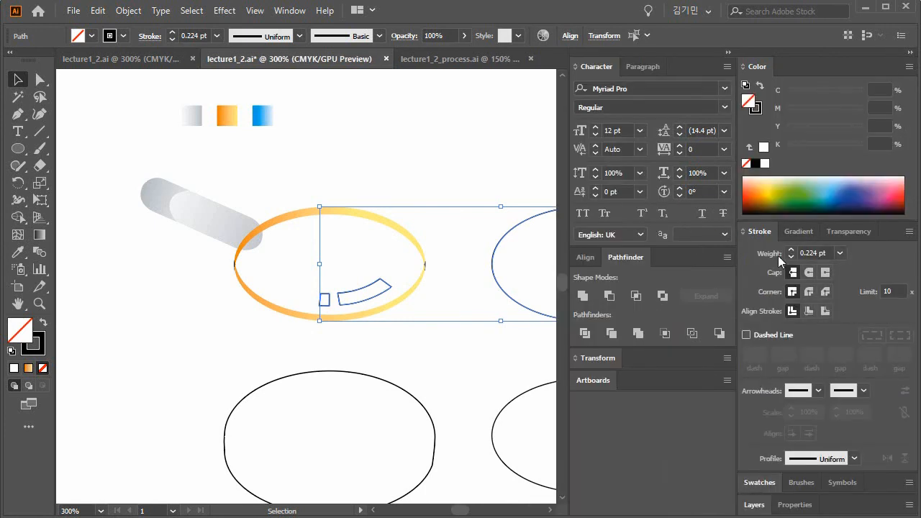
pyautogui.click(764, 163)
pyautogui.click(758, 112)
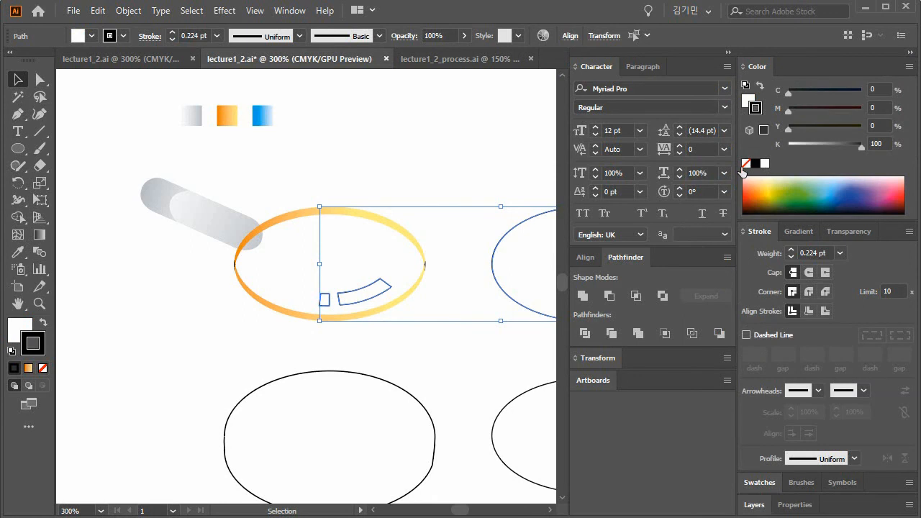
pyautogui.click(746, 163)
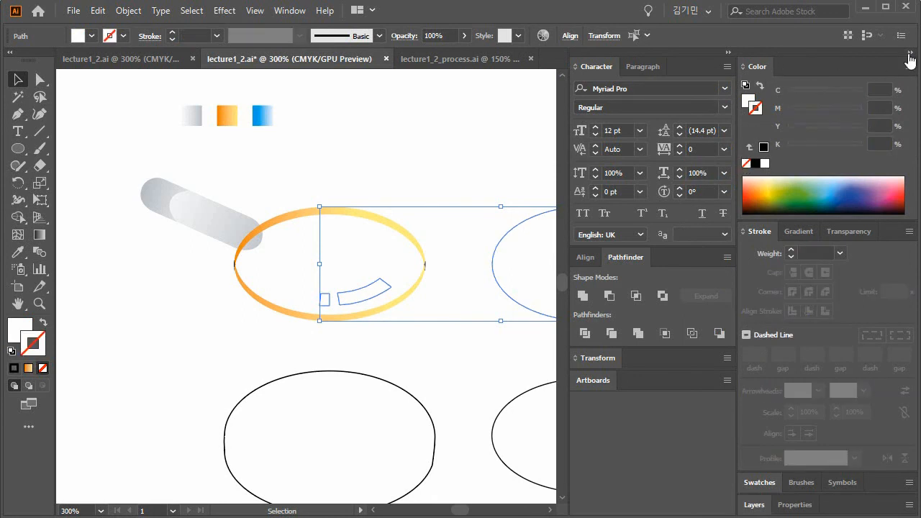
pyautogui.click(729, 55)
pyautogui.click(500, 154)
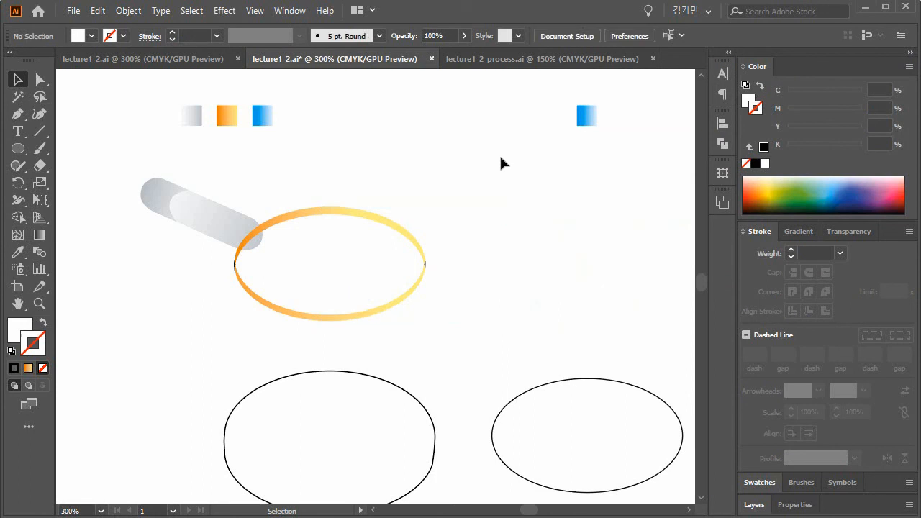
# - Delete the small black leftover sliver where the two rim crescents meet at the lens's yellow end
pyautogui.click(558, 264)
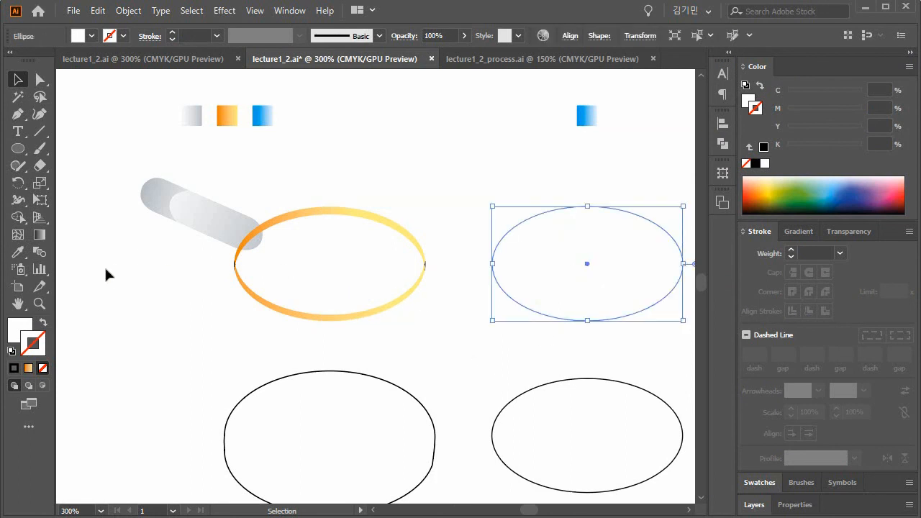
pyautogui.click(39, 303)
pyautogui.click(461, 306)
pyautogui.click(327, 259)
pyautogui.click(408, 232)
pyautogui.click(338, 297)
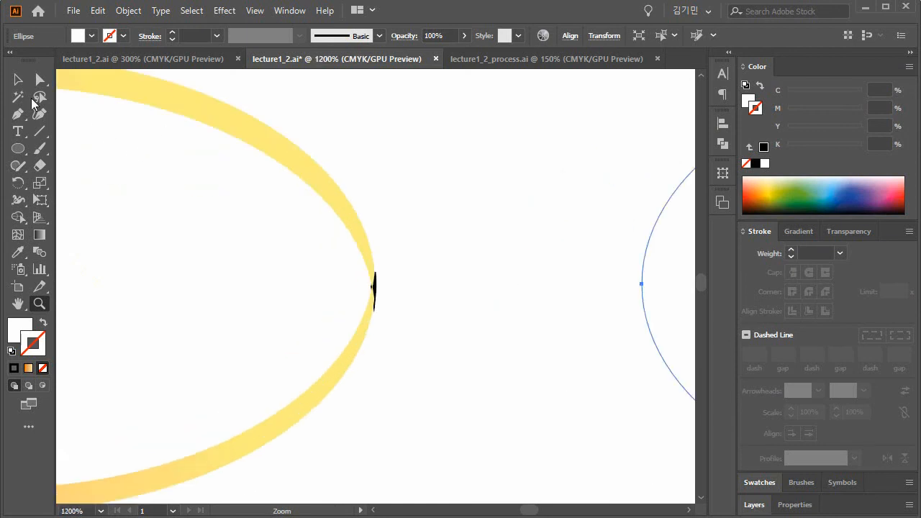
pyautogui.click(18, 81)
pyautogui.click(376, 289)
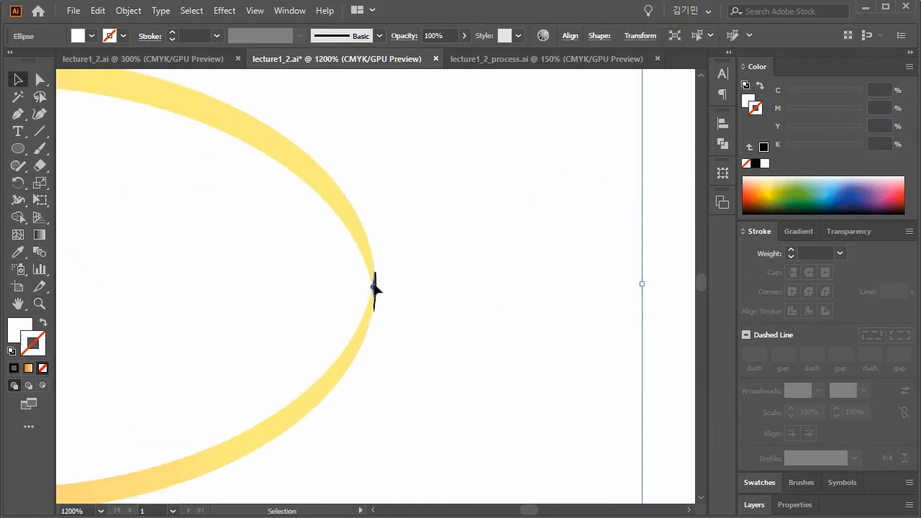
pyautogui.press('space')
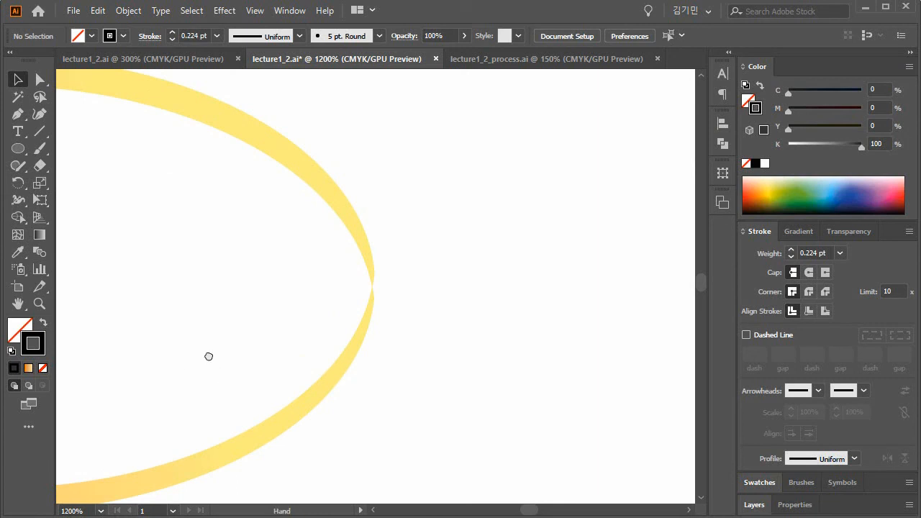
# - Delete the small black leftover sliver where the two rim crescents meet at the lens's orange end
pyautogui.moveTo(191, 365); pyautogui.dragTo(600, 294)
pyautogui.moveTo(148, 290); pyautogui.dragTo(374, 318)
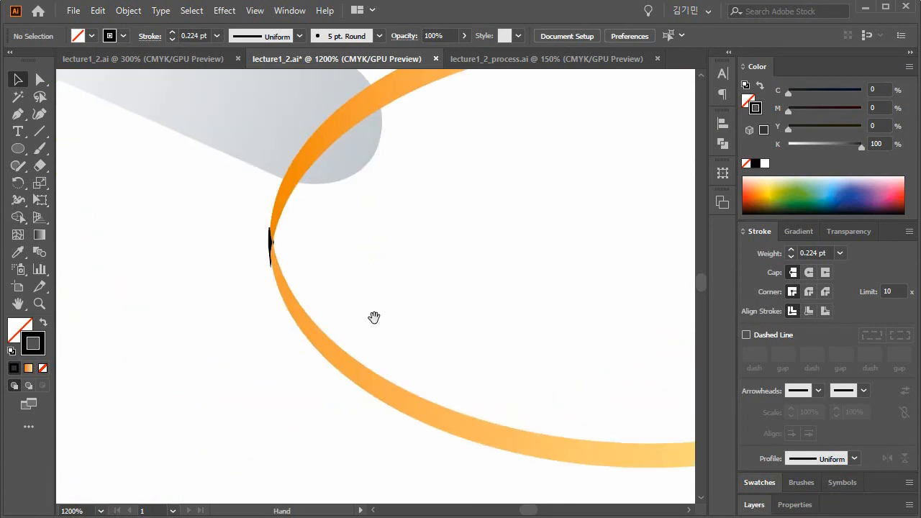
pyautogui.click(271, 246)
pyautogui.press('Delete')
pyautogui.press('space')
pyautogui.moveTo(359, 319); pyautogui.dragTo(8, 312)
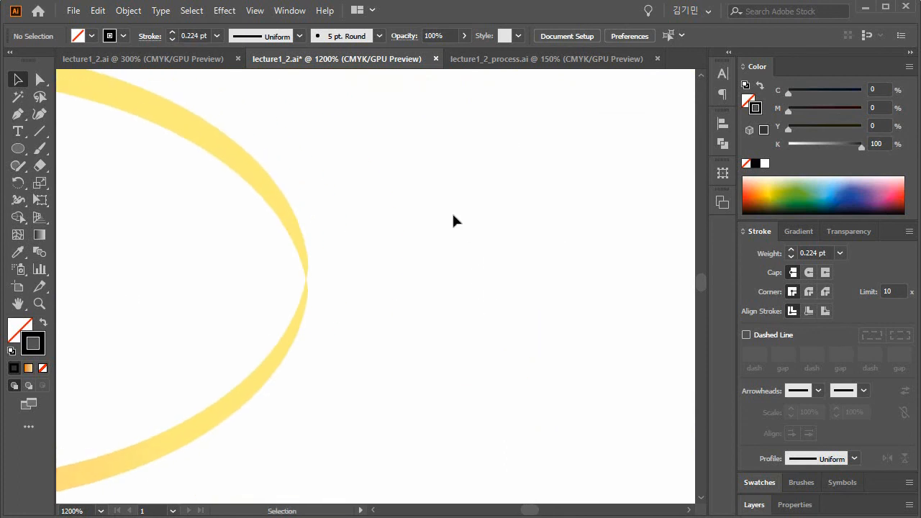
# - Move the separate white lens ellipse horizontally in large nudges onto the magnifying glass so it fits the outer edge of the rim crescents
pyautogui.hotkey('ctrl', '-')
pyautogui.hotkey('ctrl', '-')
pyautogui.hotkey('ctrl', '-')
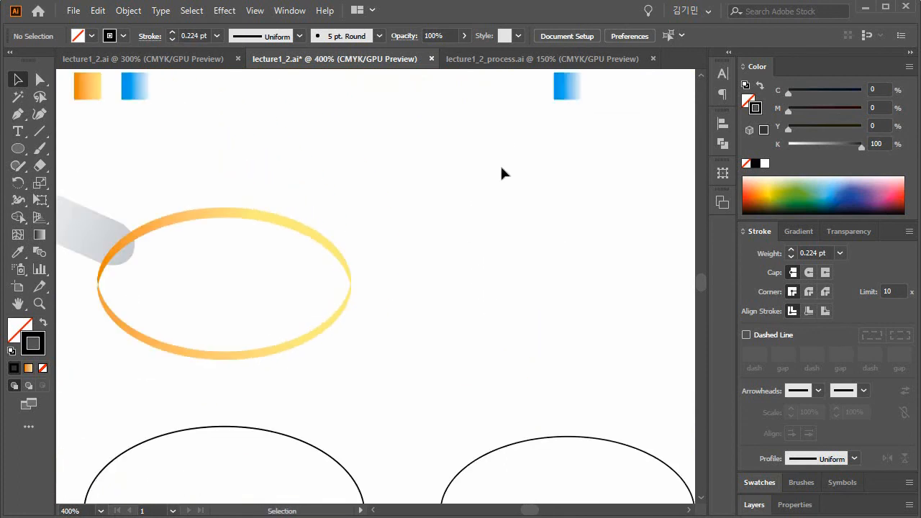
pyautogui.moveTo(624, 374); pyautogui.dragTo(624, 373)
pyautogui.hotkey('shift', 'Left')
pyautogui.hotkey('shift', 'Left')
pyautogui.hotkey('shift', 'Left')
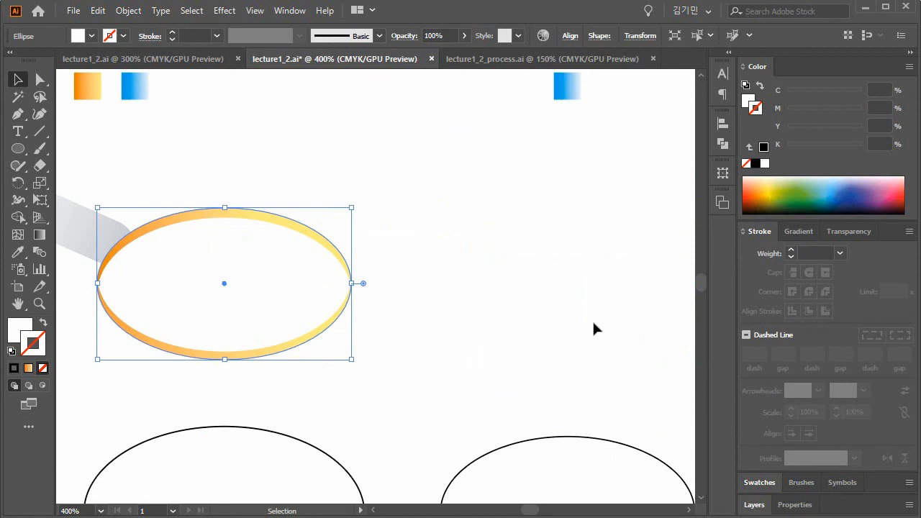
pyautogui.press('space')
pyautogui.moveTo(569, 310); pyautogui.dragTo(753, 271)
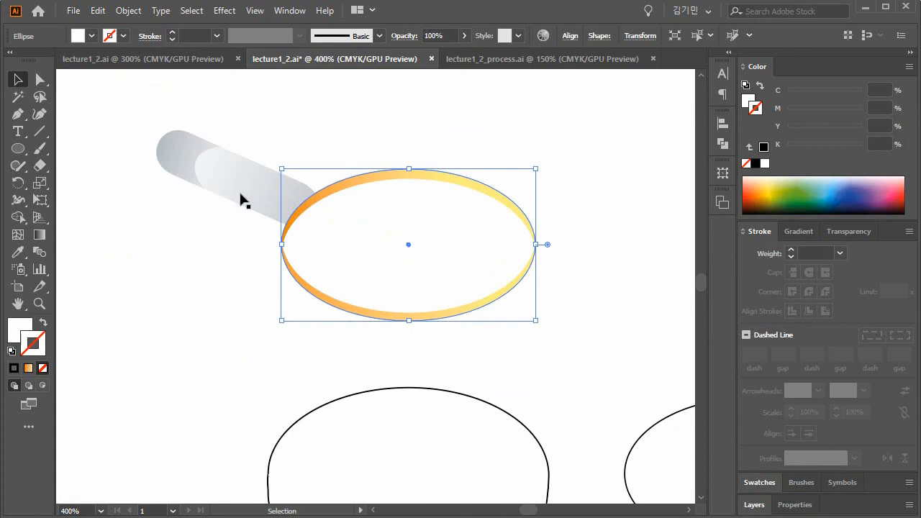
pyautogui.hotkey('ctrl', 'z')
pyautogui.hotkey('ctrl', 'shift', 'z')
# - Fill the separate frame outline below the magnifying glass with the orange sample gradient and no stroke
pyautogui.press('space')
pyautogui.moveTo(449, 343); pyautogui.dragTo(429, 267)
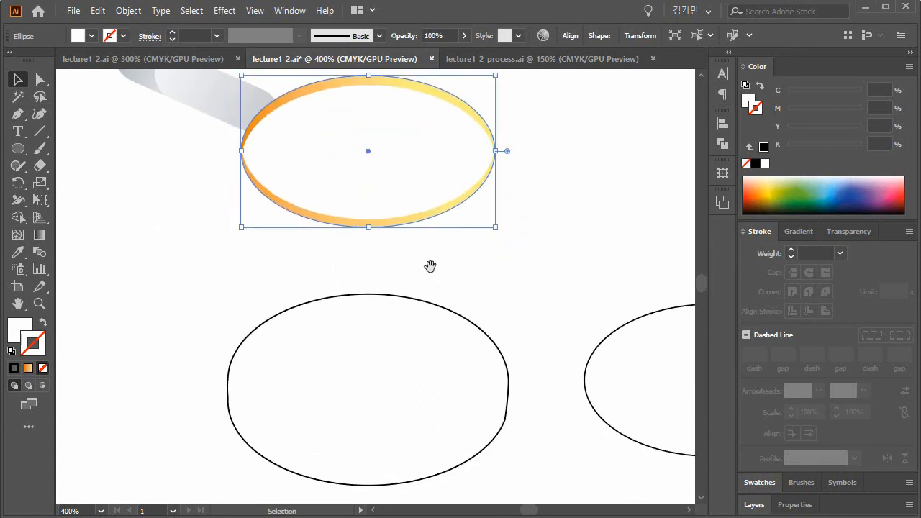
pyautogui.click(443, 312)
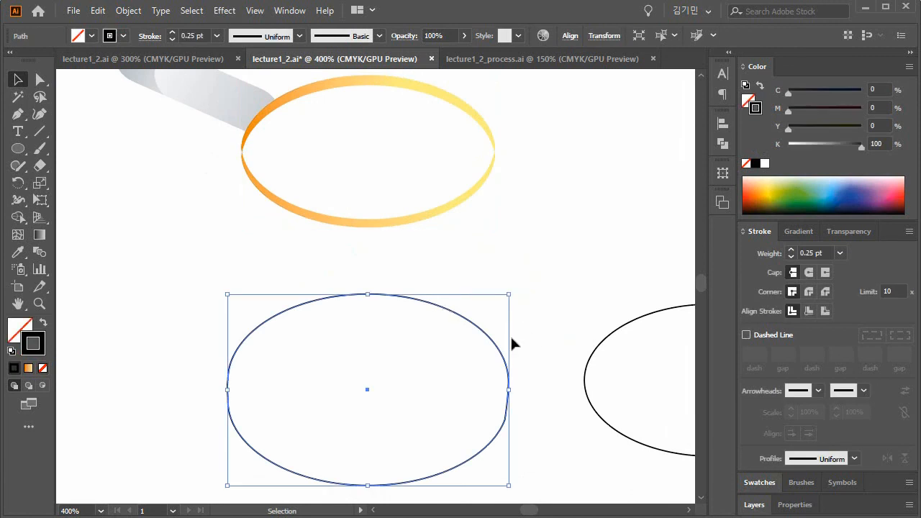
pyautogui.press('space')
pyautogui.moveTo(578, 248); pyautogui.dragTo(522, 360)
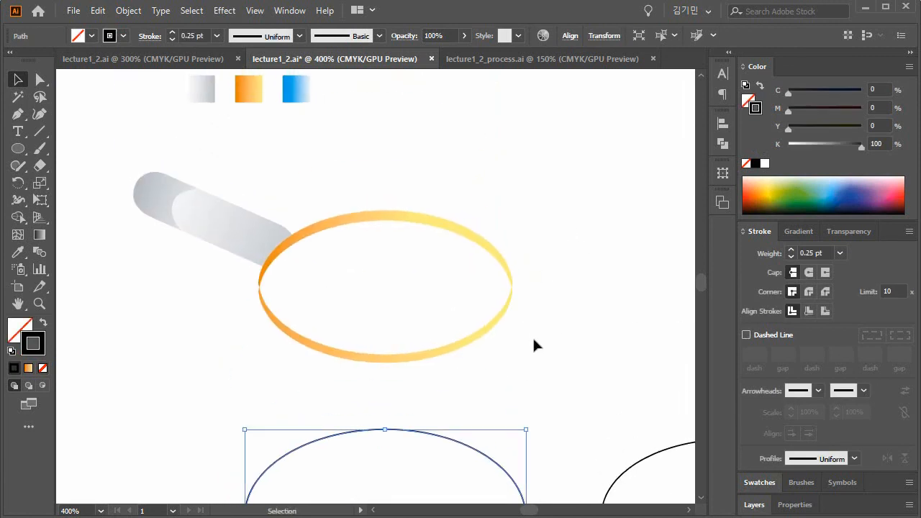
pyautogui.press('i')
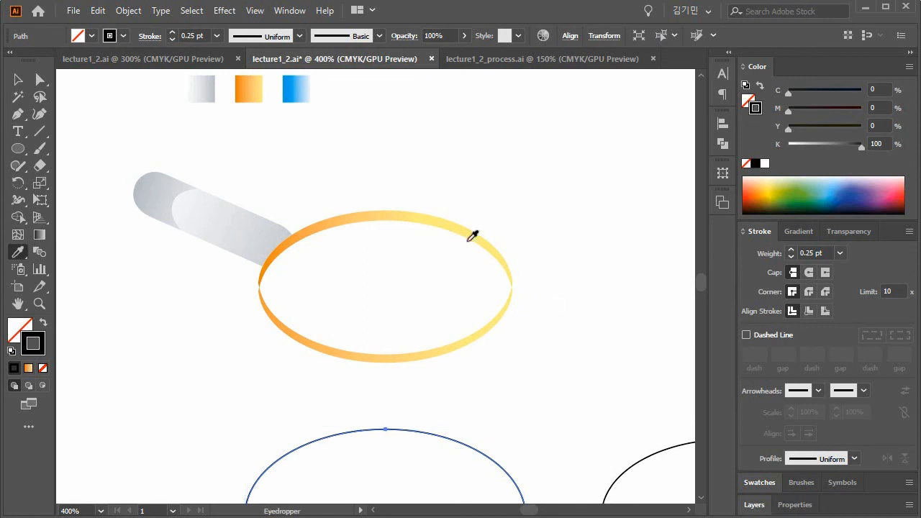
pyautogui.click(248, 90)
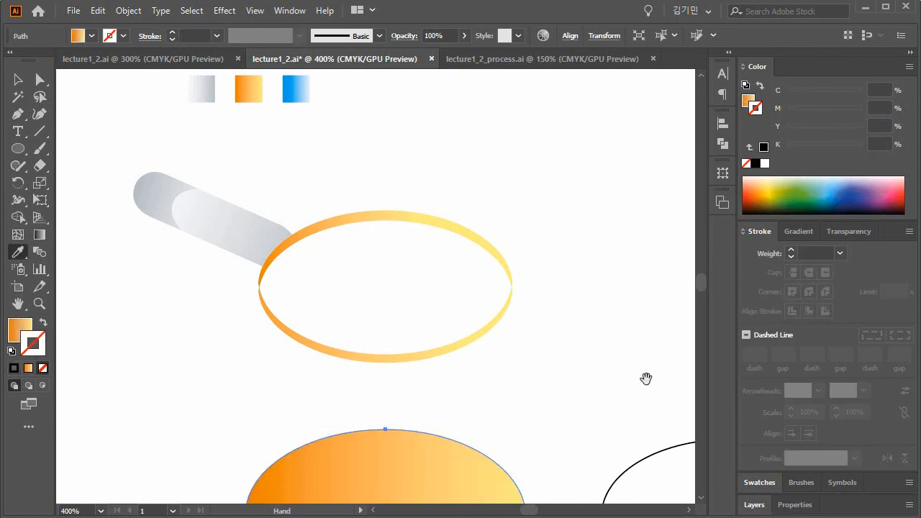
# - Redraw the frame's gradient diagonally so orange starts at its lower right and yellow ends at its upper left
pyautogui.moveTo(645, 380); pyautogui.dragTo(621, 206)
pyautogui.press('g')
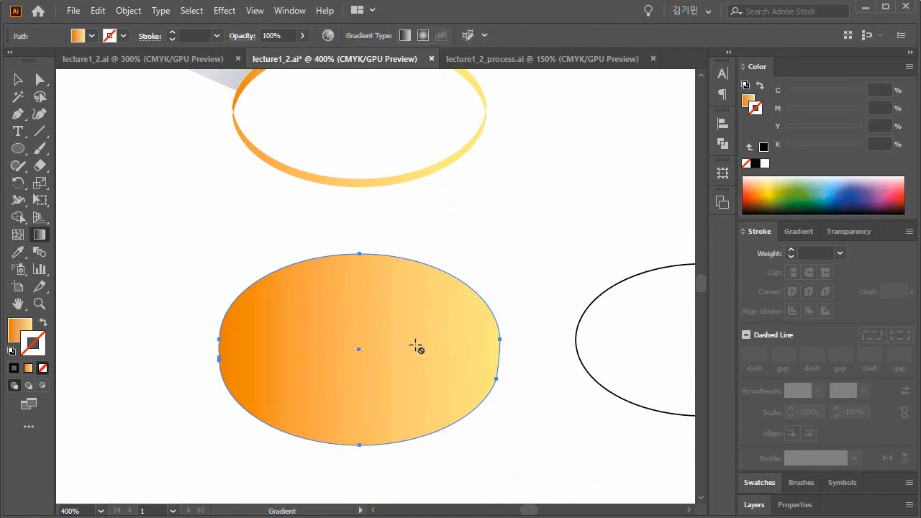
pyautogui.click(19, 328)
pyautogui.moveTo(490, 433)
pyautogui.mouseDown()
pyautogui.moveTo(295, 317)
pyautogui.moveTo(221, 284)
pyautogui.moveTo(229, 280)
pyautogui.mouseUp()
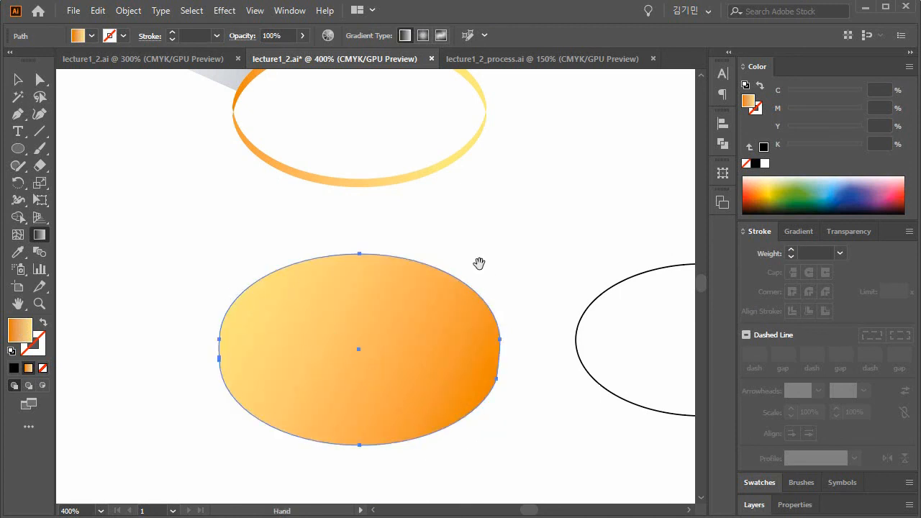
pyautogui.click(20, 79)
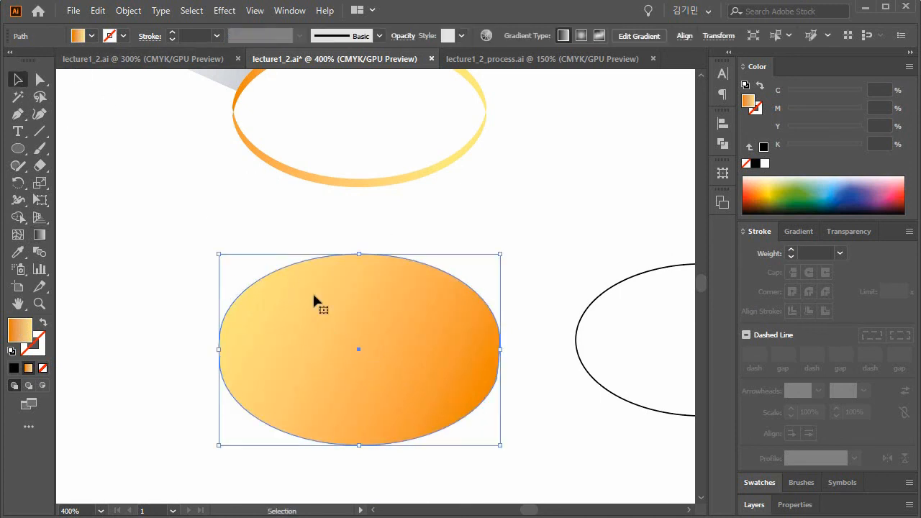
# - Move the orange frame shape straight up in large nudges until it surrounds the lens rim
pyautogui.scroll(2, 380, 298)
pyautogui.hotkey('shift', 'Up')
pyautogui.hotkey('shift', 'Up')
pyautogui.hotkey('shift', 'Up')
pyautogui.hotkey('shift', 'Up')
pyautogui.hotkey('shift', 'Up')
pyautogui.hotkey('shift', 'Up')
pyautogui.hotkey('shift', 'Up')
pyautogui.hotkey('shift', 'Up')
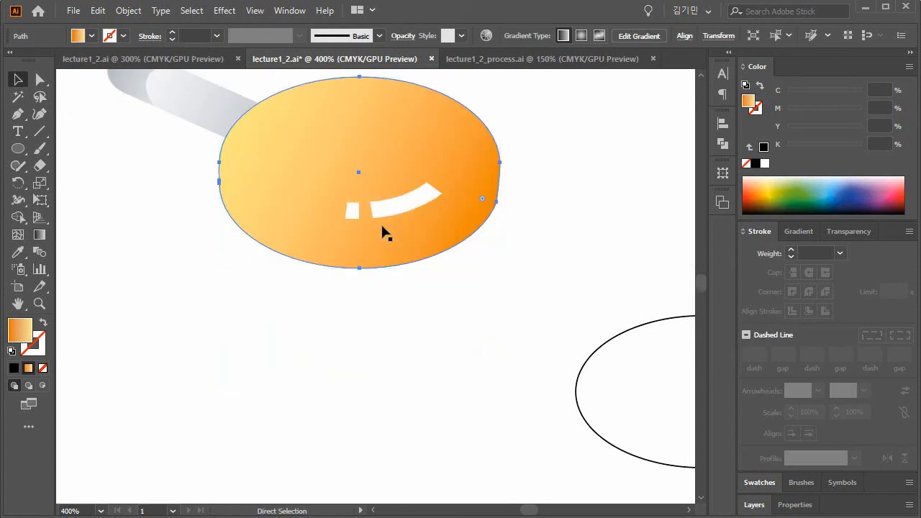
# - Send the orange frame shape backward until both rim crescents and the white lens ellipse lie in front of it, and deselect it
pyautogui.hotkey('ctrl', '[')
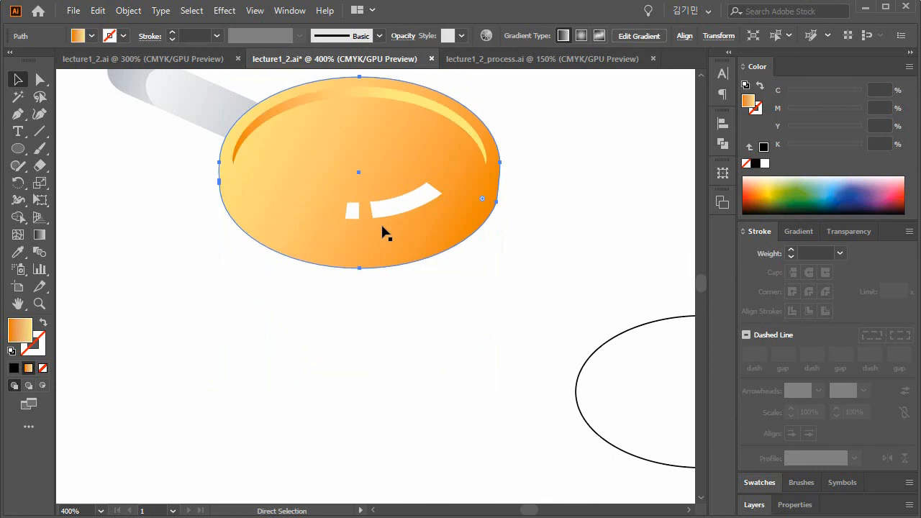
pyautogui.hotkey('ctrl', '[')
pyautogui.hotkey('ctrl', '[')
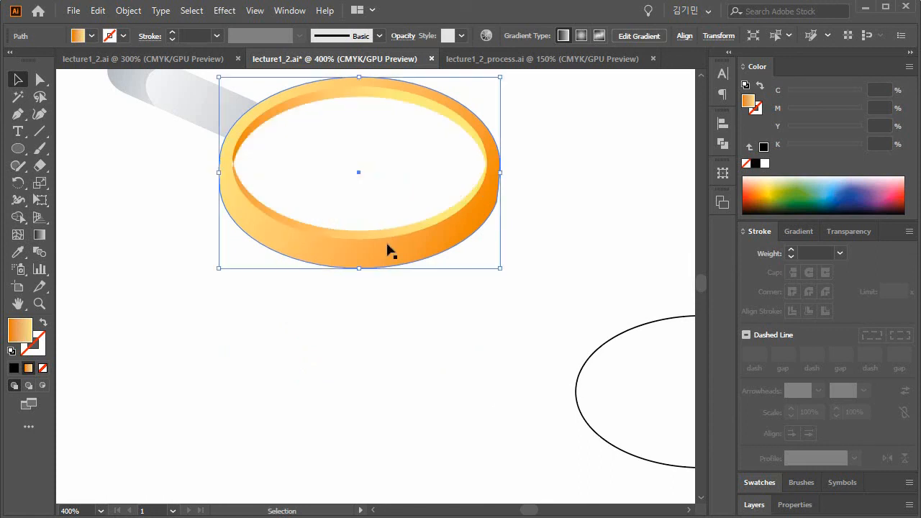
pyautogui.click(439, 346)
# - Fill the remaining outlined lens ellipse with the blue sample gradient and no stroke
pyautogui.moveTo(484, 326); pyautogui.dragTo(384, 375)
pyautogui.moveTo(509, 338); pyautogui.dragTo(636, 416)
pyautogui.moveTo(568, 238); pyautogui.dragTo(562, 311)
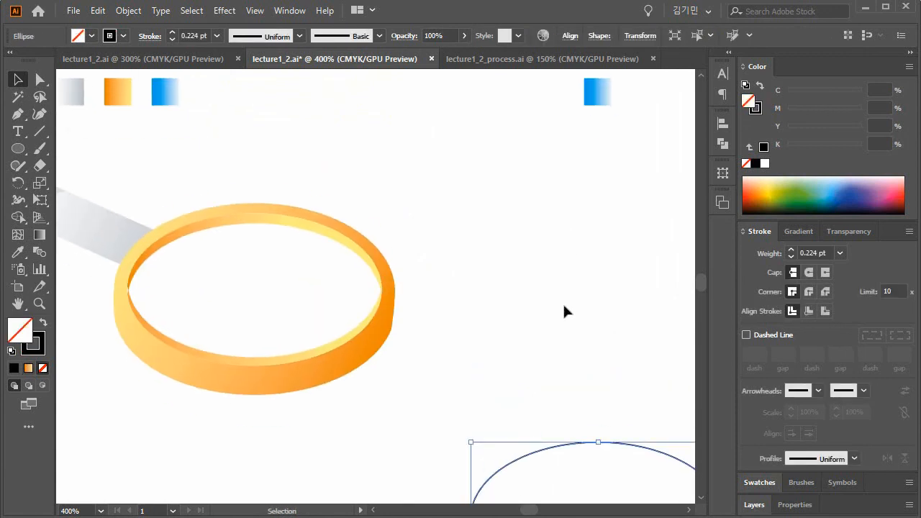
pyautogui.press('i')
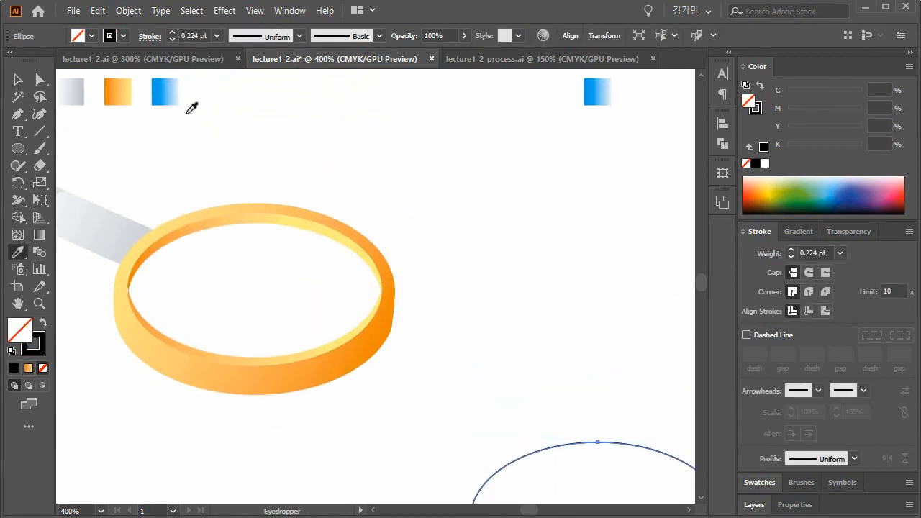
pyautogui.click(171, 90)
pyautogui.moveTo(576, 354); pyautogui.dragTo(536, 209)
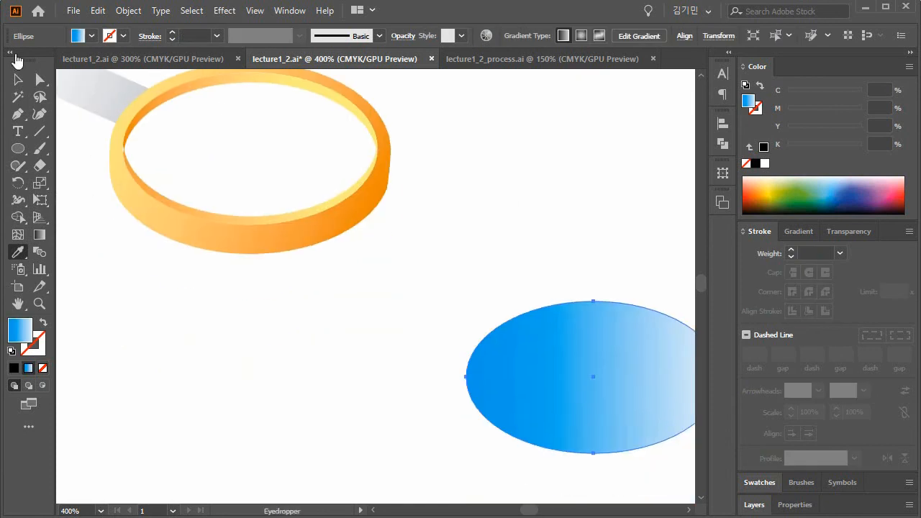
# - Move the blue lens ellipse left and up in large nudges until it sits inside the orange frame
pyautogui.press('v')
pyautogui.hotkey('shift', 'Left')
pyautogui.hotkey('shift', 'Left')
pyautogui.hotkey('shift', 'Left')
pyautogui.hotkey('shift', 'Left')
pyautogui.hotkey('shift', 'Left')
pyautogui.hotkey('shift', 'Left')
pyautogui.hotkey('shift', 'Left')
pyautogui.hotkey('shift', 'Left')
pyautogui.hotkey('shift', 'Left')
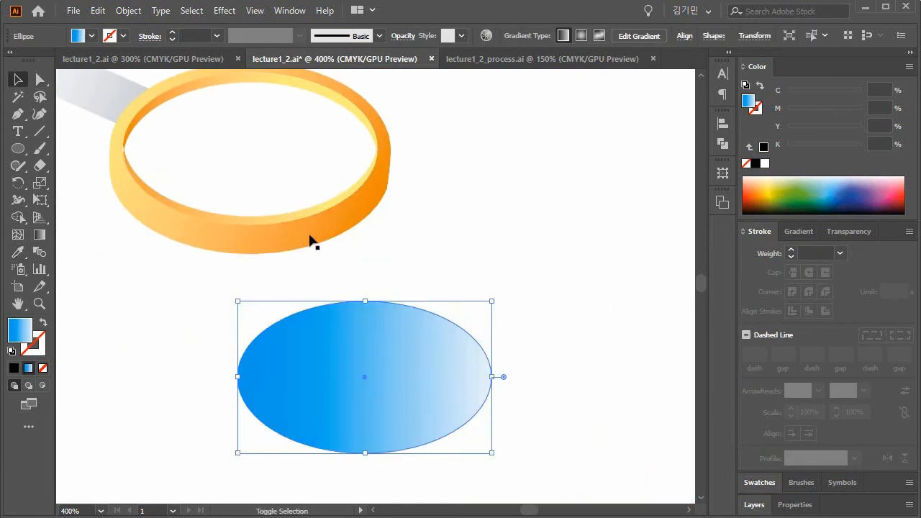
pyautogui.hotkey('shift', 'Up')
pyautogui.hotkey('shift', 'Up')
pyautogui.hotkey('shift', 'Up')
pyautogui.hotkey('shift', 'Up')
pyautogui.hotkey('shift', 'Up')
pyautogui.hotkey('shift', 'Up')
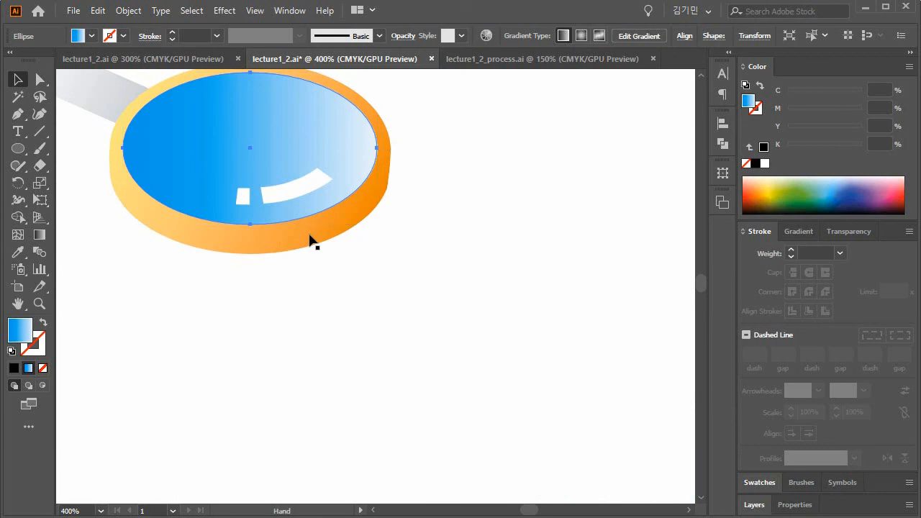
# - Set the blue lens ellipse's opacity to 50% and deselect it
pyautogui.moveTo(395, 254); pyautogui.dragTo(507, 365)
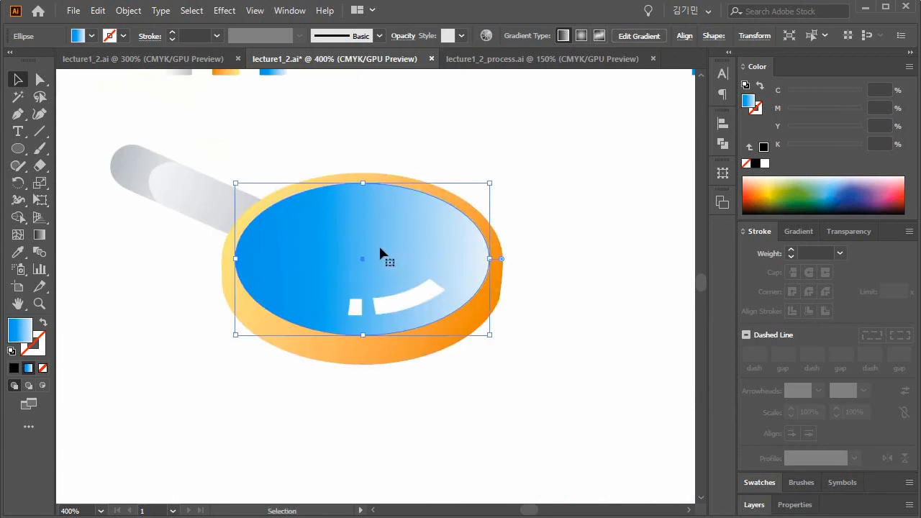
pyautogui.click(847, 233)
pyautogui.click(851, 349)
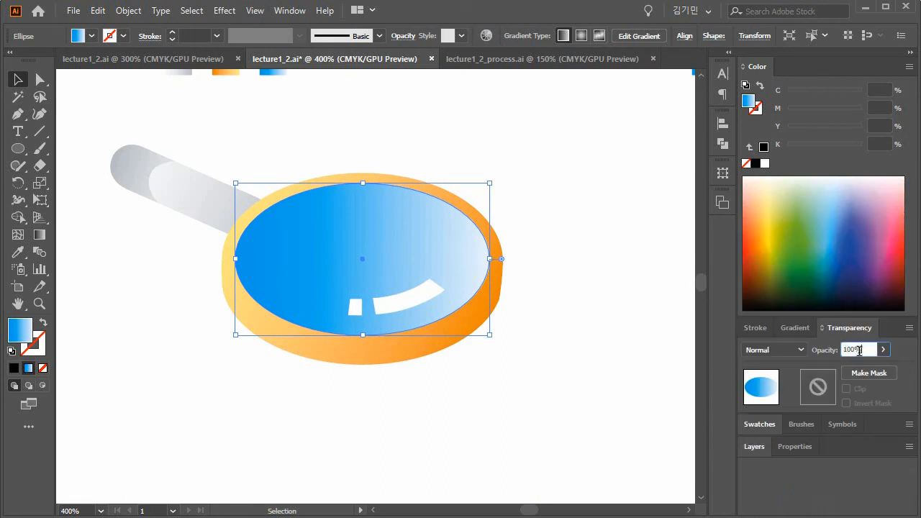
pyautogui.write('50')
pyautogui.press('Return')
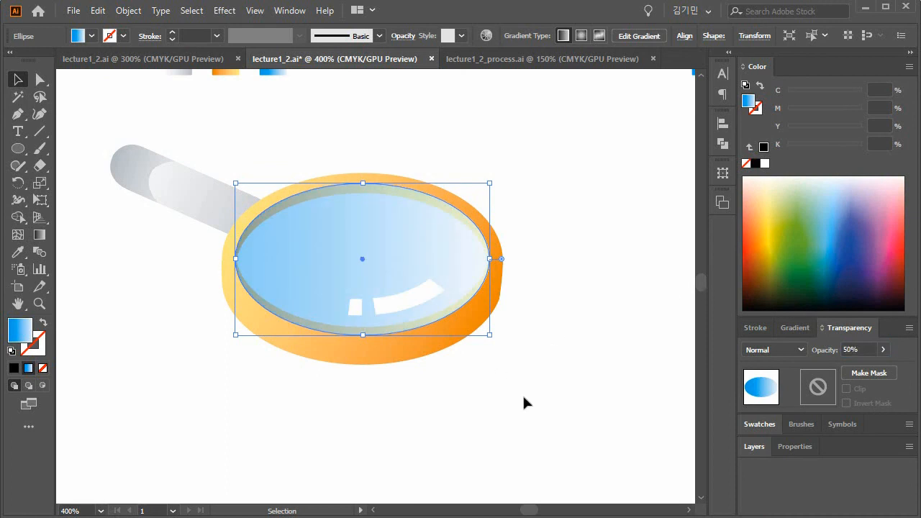
pyautogui.click(525, 417)
# - Set the opacity of both white lens highlight shapes to 60% and deselect them
pyautogui.click(413, 303)
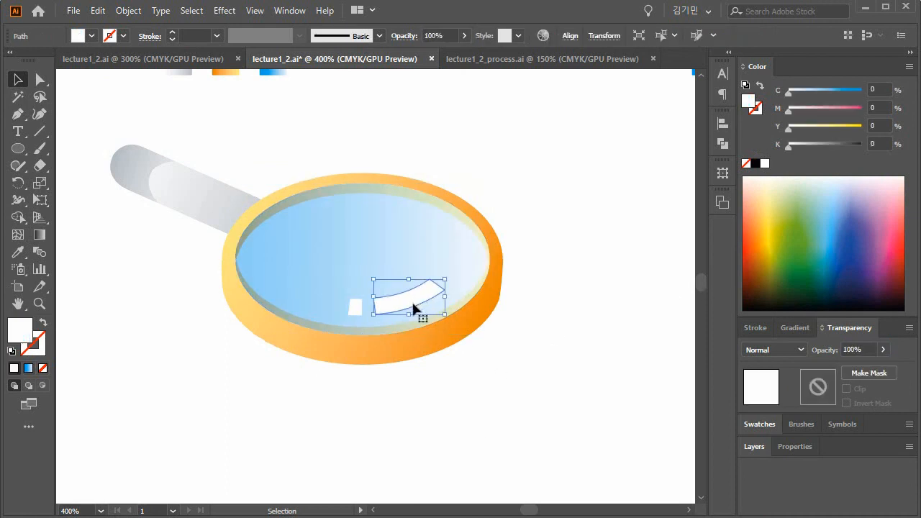
pyautogui.keyDown('shift'); pyautogui.click(354, 308); pyautogui.keyUp('shift')
pyautogui.click(852, 350)
pyautogui.write('60')
pyautogui.press('Return')
pyautogui.click(528, 400)
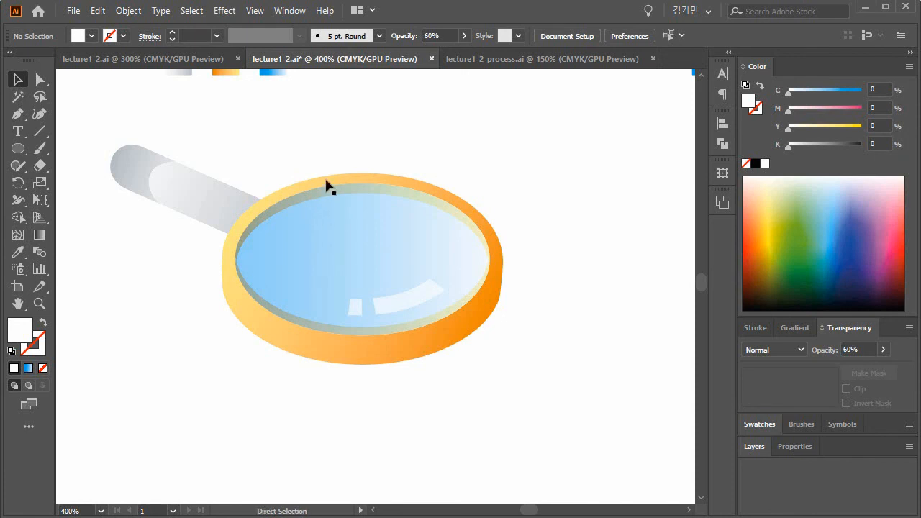
# - Select the upper rim crescent in outline view, bring it in front of the blue lens, and deselect it in preview
pyautogui.hotkey('ctrl', 'y')
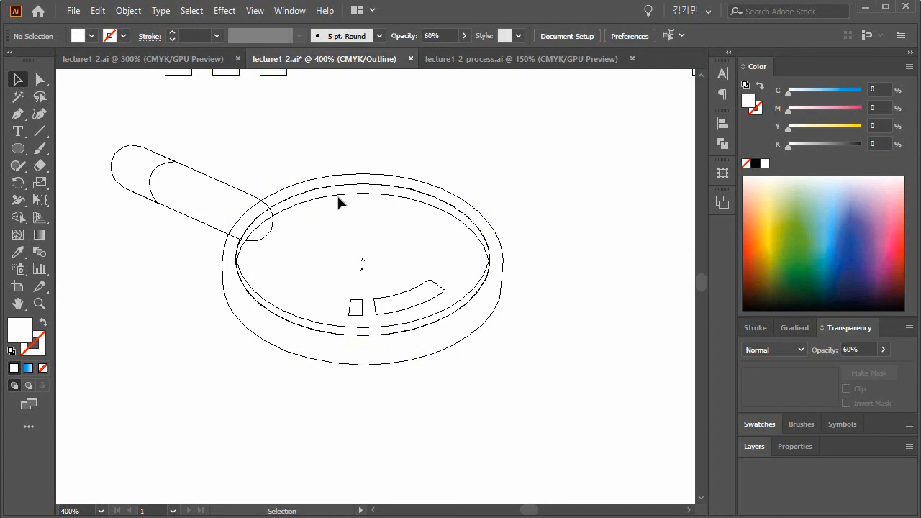
pyautogui.click(341, 195)
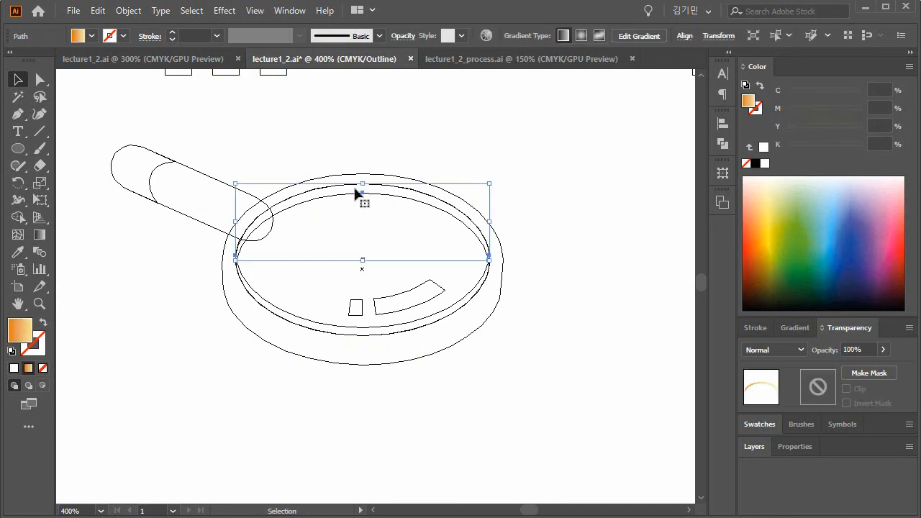
pyautogui.hotkey('ctrl', 'y')
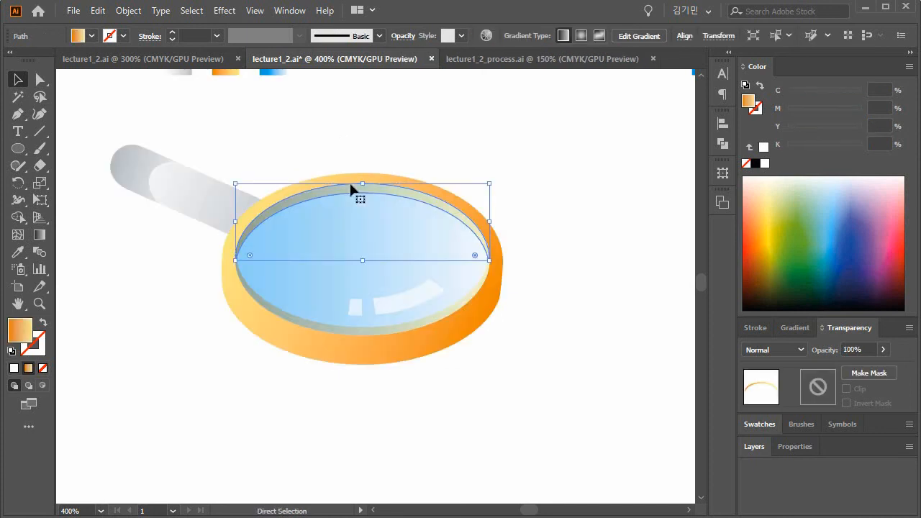
pyautogui.click(565, 370)
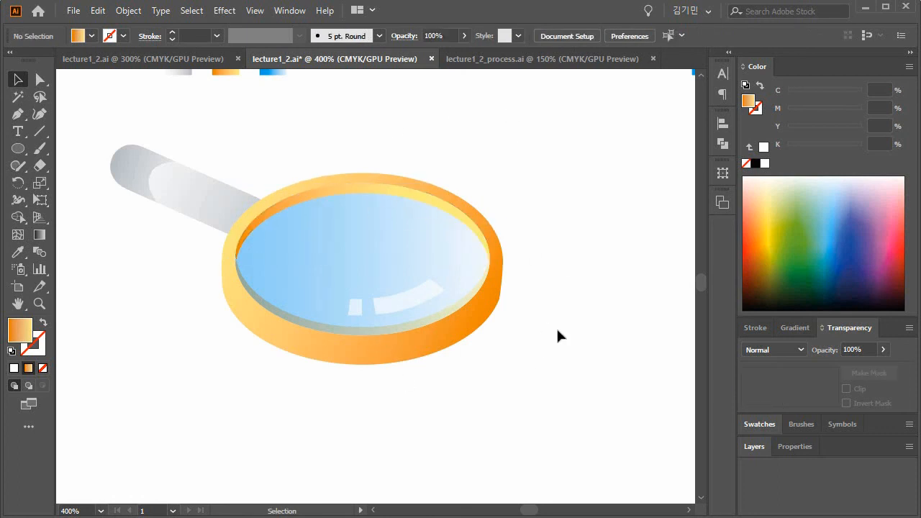
# - Select all the shapes of the finished magnifying glass and group them
pyautogui.doubleClick(18, 303)
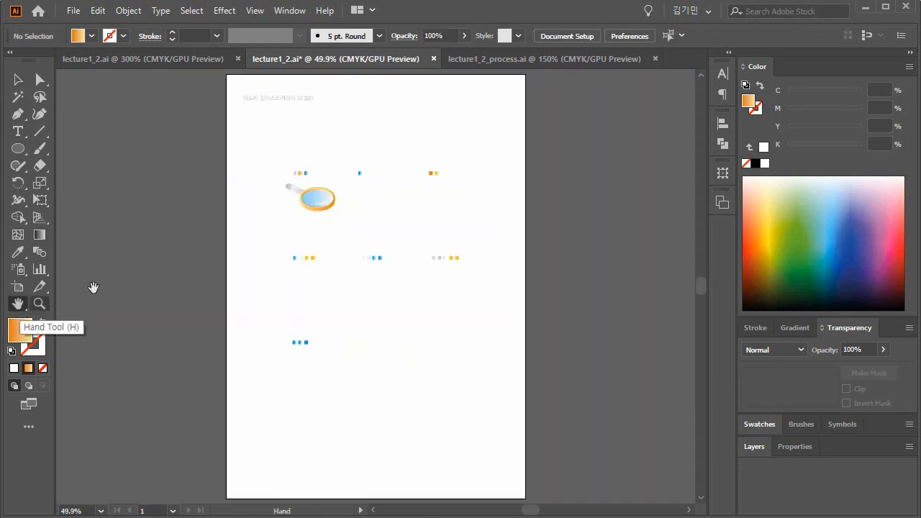
pyautogui.click(40, 303)
pyautogui.click(317, 209)
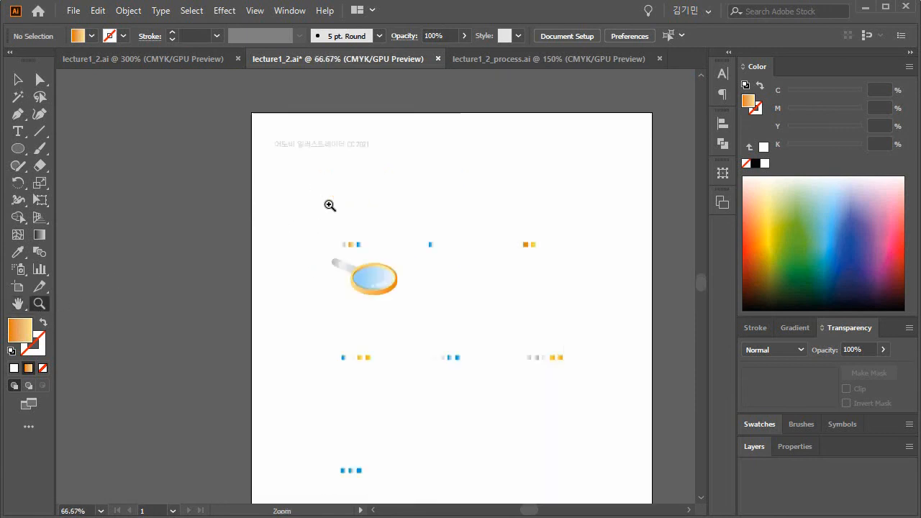
pyautogui.click(408, 294)
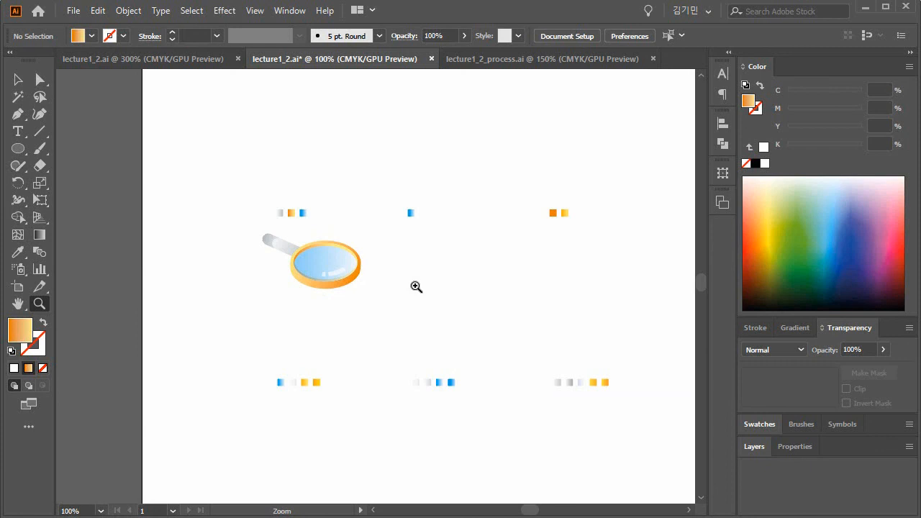
pyautogui.click(18, 79)
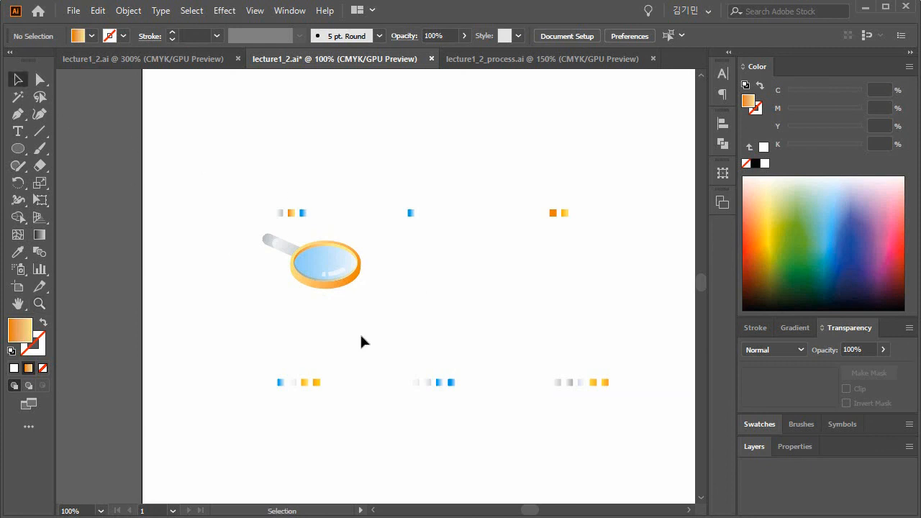
pyautogui.moveTo(267, 246); pyautogui.dragTo(229, 227)
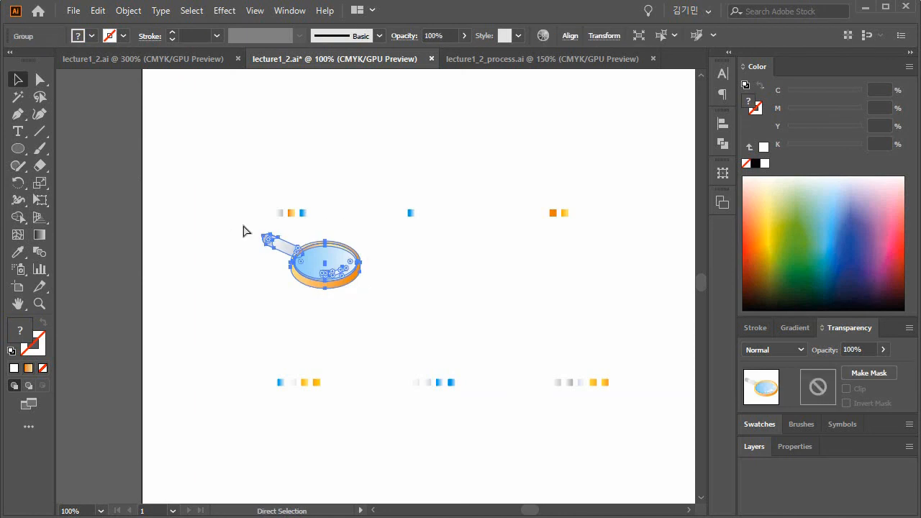
# - Check that the magnifying glass selects as a single group and deselect it
pyautogui.click(374, 315)
pyautogui.click(348, 273)
pyautogui.click(431, 295)
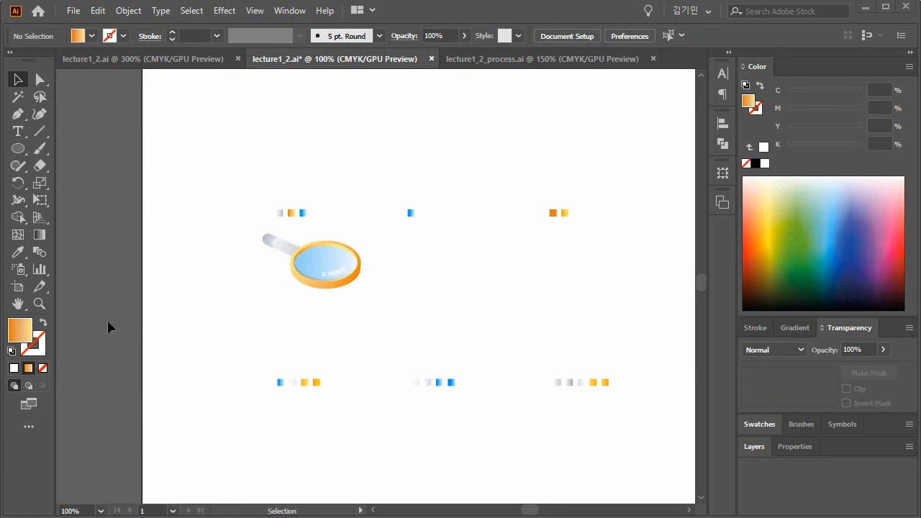
# - Show the guides and draw an ellipse with default white fill and black stroke over the trash bin guide's upper rim
pyautogui.click(40, 303)
pyautogui.click(468, 249)
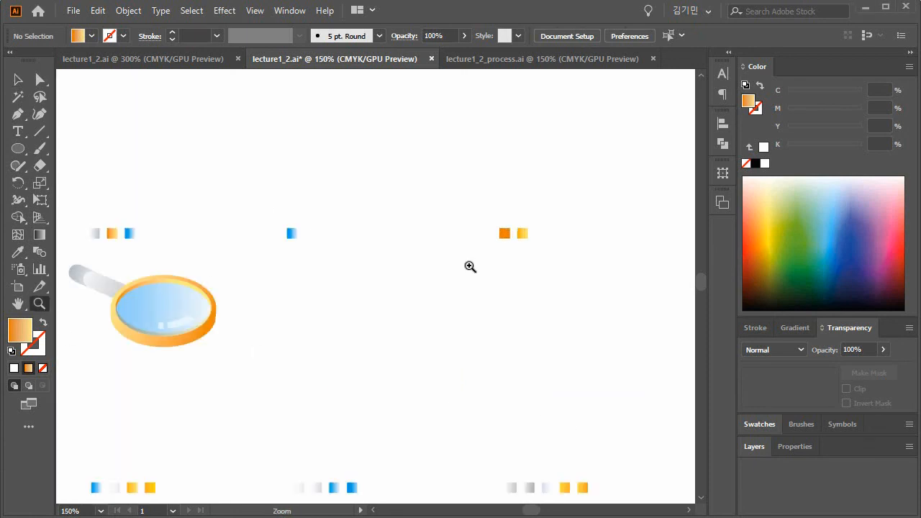
pyautogui.click(393, 328)
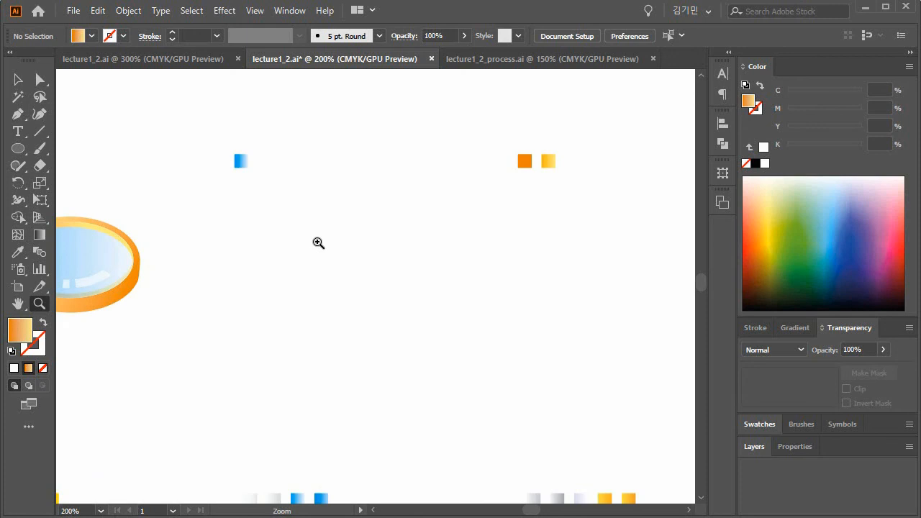
pyautogui.press('ctrl')
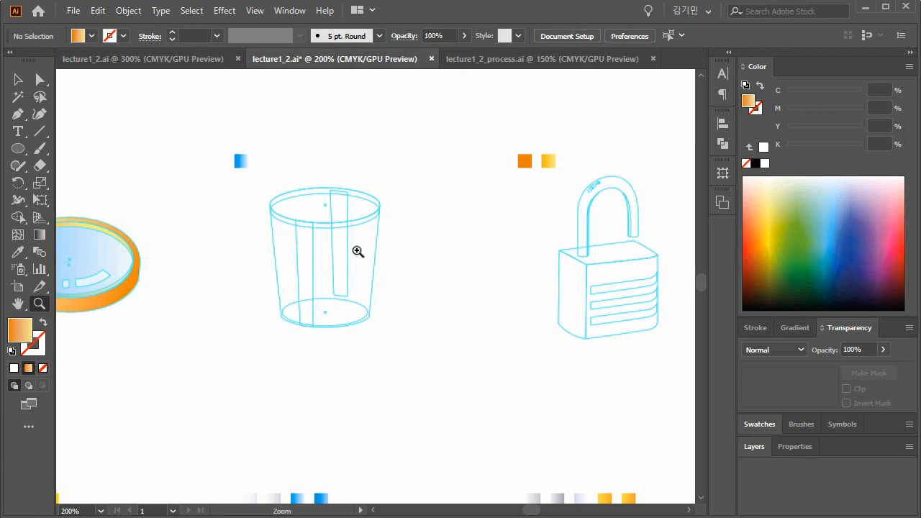
pyautogui.click(357, 251)
pyautogui.click(324, 289)
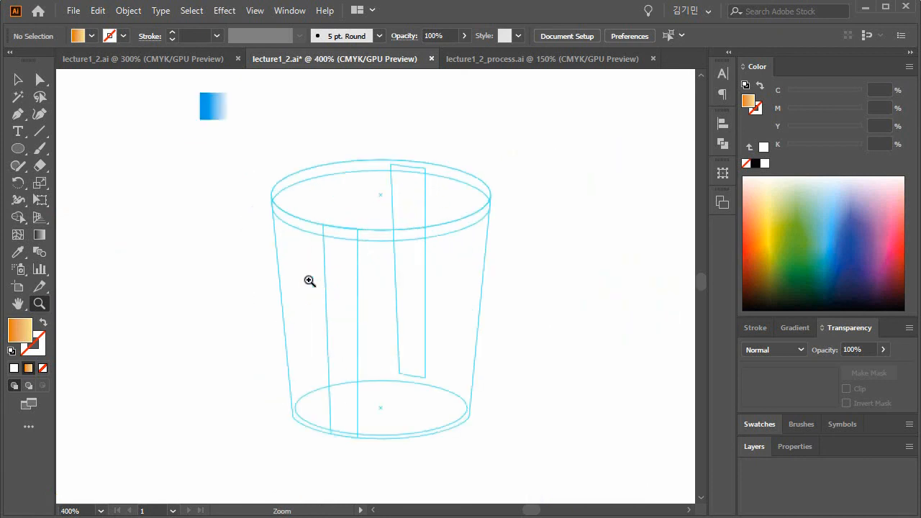
pyautogui.click(18, 148)
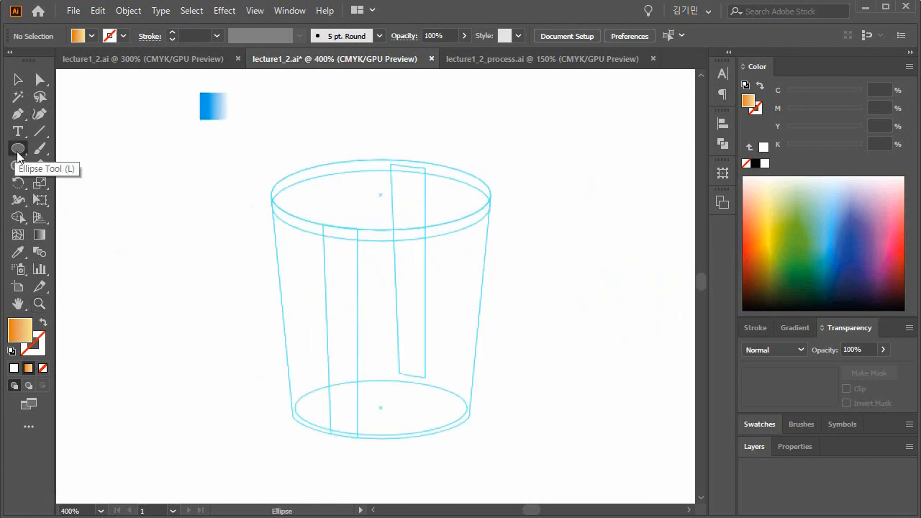
pyautogui.click(11, 351)
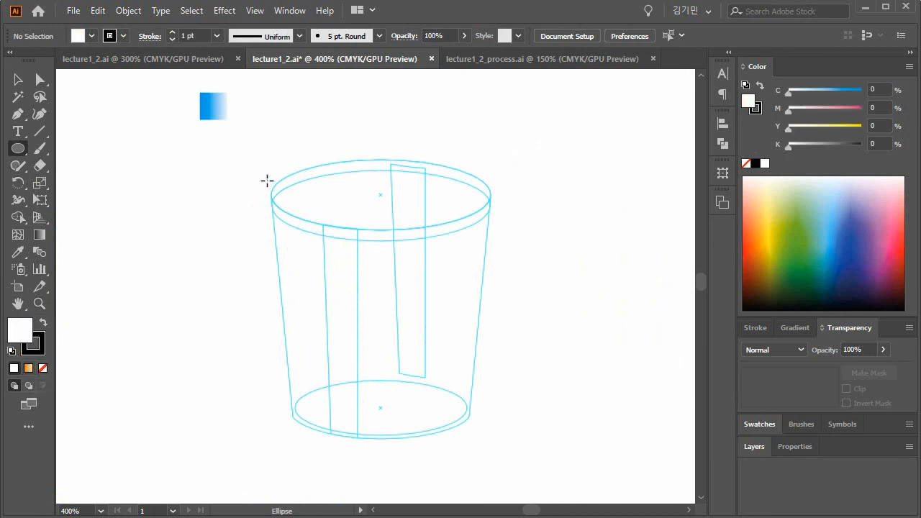
pyautogui.moveTo(278, 157)
pyautogui.mouseDown()
pyautogui.moveTo(438, 218)
pyautogui.moveTo(457, 236)
pyautogui.moveTo(488, 229)
pyautogui.mouseUp()
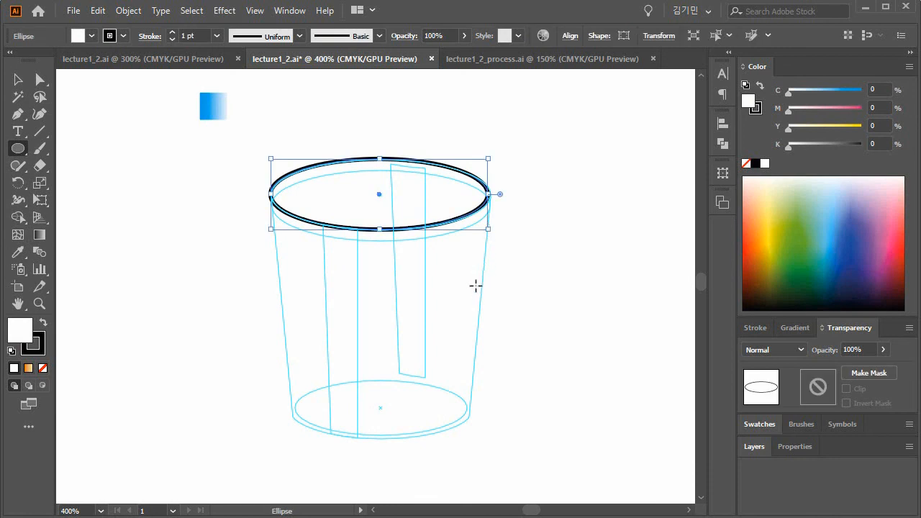
# - Set the rim ellipse's stroke weight to 0.25 pt and deselect it
pyautogui.click(18, 79)
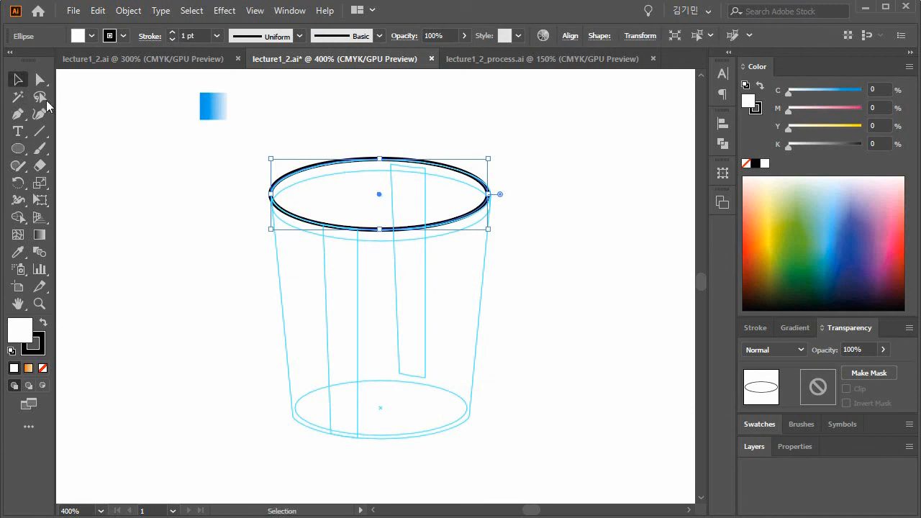
pyautogui.click(756, 328)
pyautogui.click(838, 254)
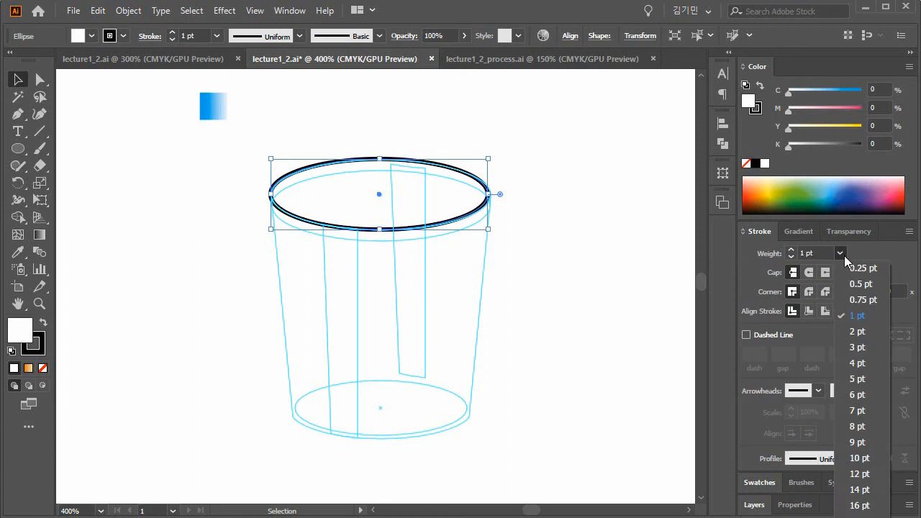
pyautogui.click(837, 268)
pyautogui.click(529, 252)
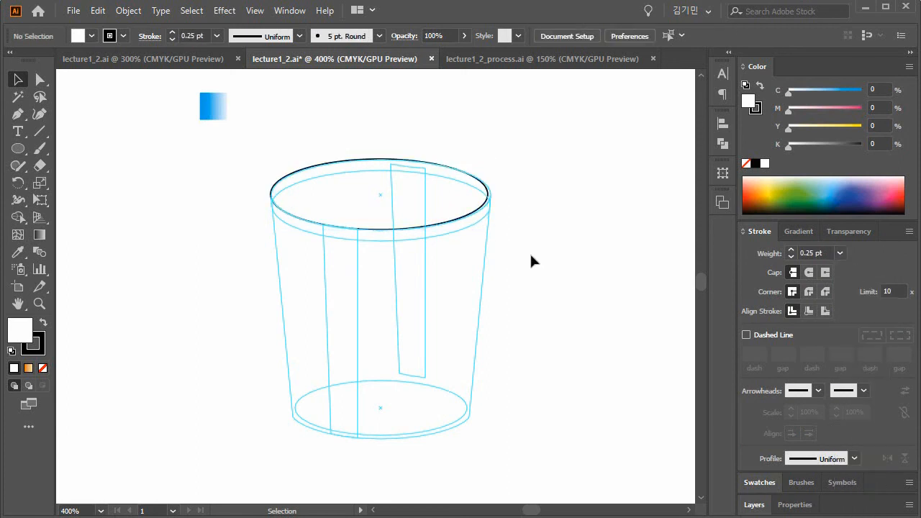
# - Duplicate the rim ellipse slightly lower onto the second rim guide and remove the fill from both ellipses
pyautogui.click(464, 223)
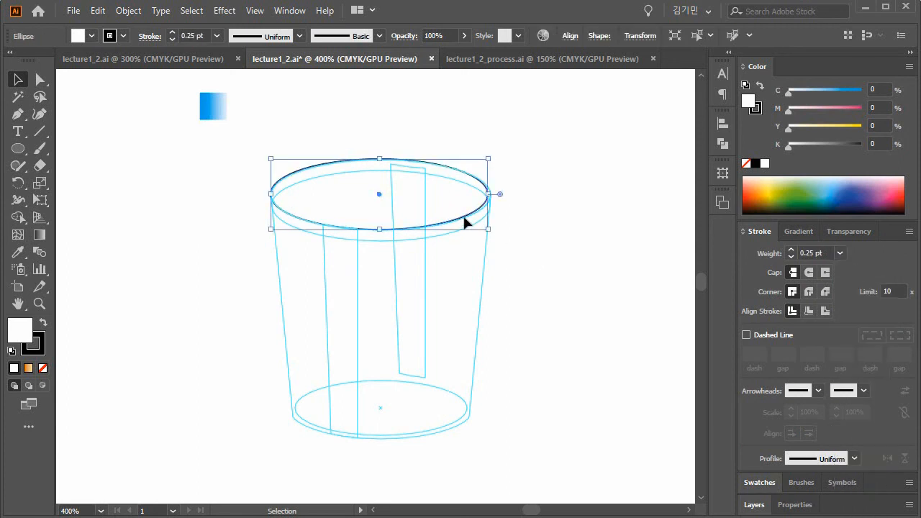
pyautogui.moveTo(464, 225); pyautogui.dragTo(468, 229)
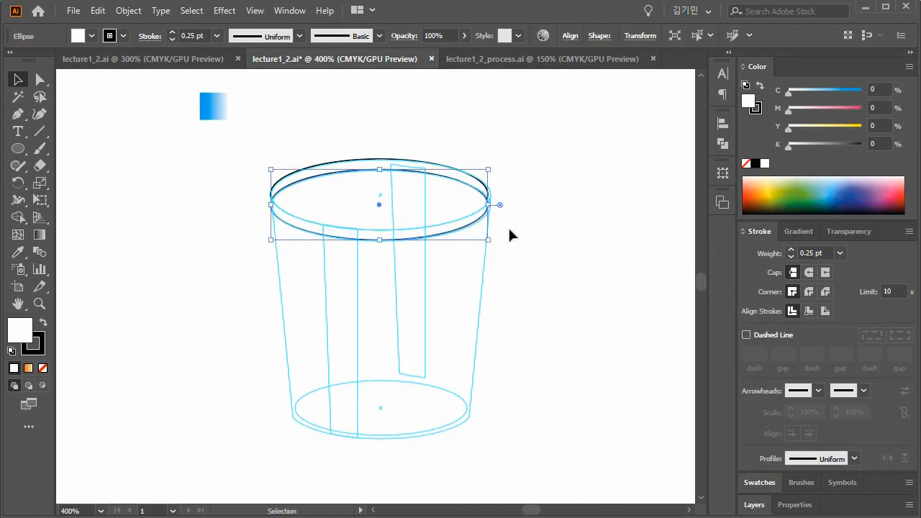
pyautogui.moveTo(530, 283); pyautogui.dragTo(378, 141)
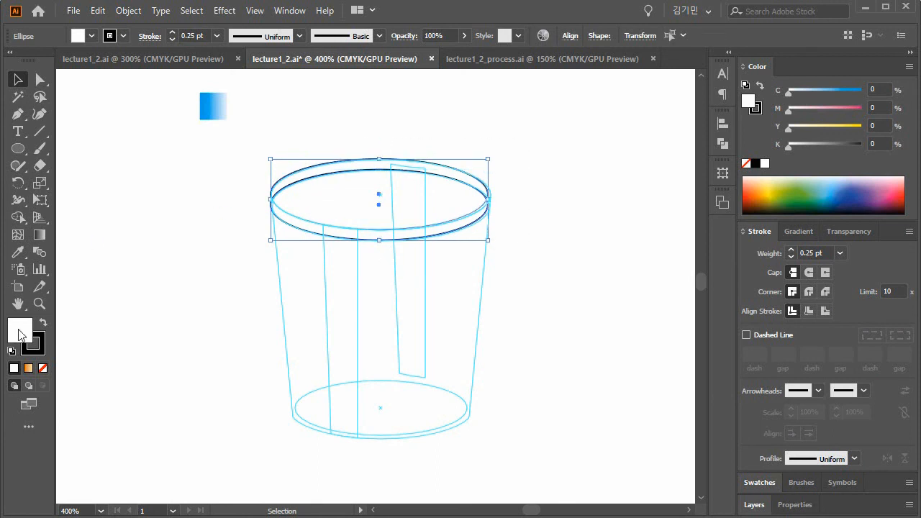
pyautogui.click(43, 368)
pyautogui.click(221, 281)
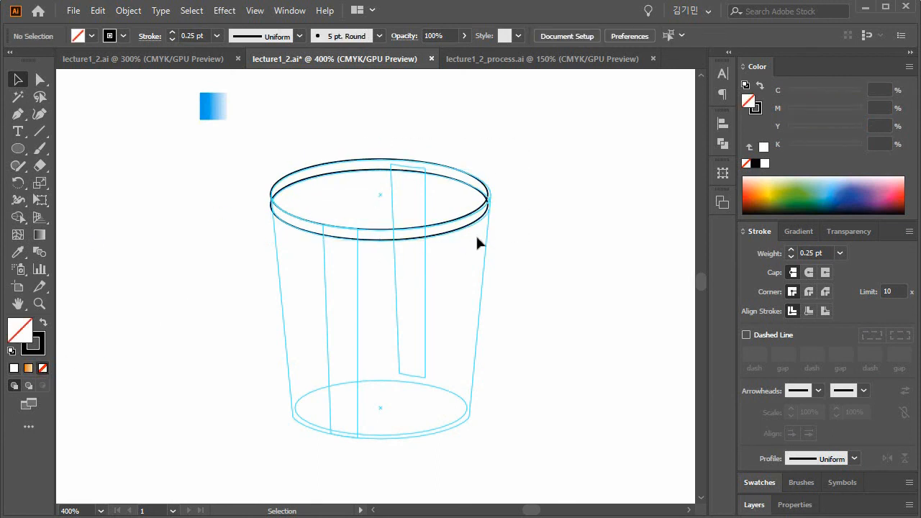
# - Copy the lower rim ellipse down to the bin's base and scale it to fit the outer base guide
pyautogui.moveTo(473, 230)
pyautogui.mouseDown()
pyautogui.moveTo(471, 429)
pyautogui.moveTo(487, 438)
pyautogui.moveTo(418, 441)
pyautogui.mouseUp()
pyautogui.click(472, 446)
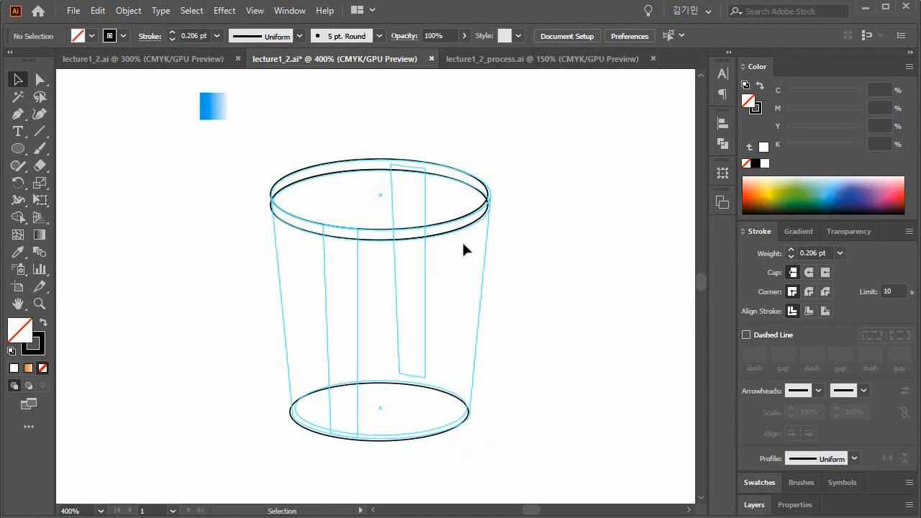
pyautogui.click(488, 194)
pyautogui.click(461, 429)
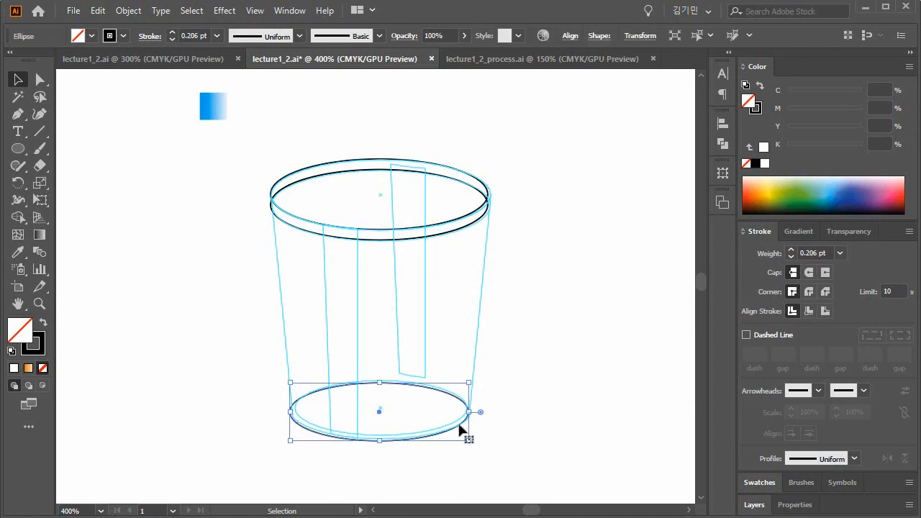
pyautogui.click(486, 422)
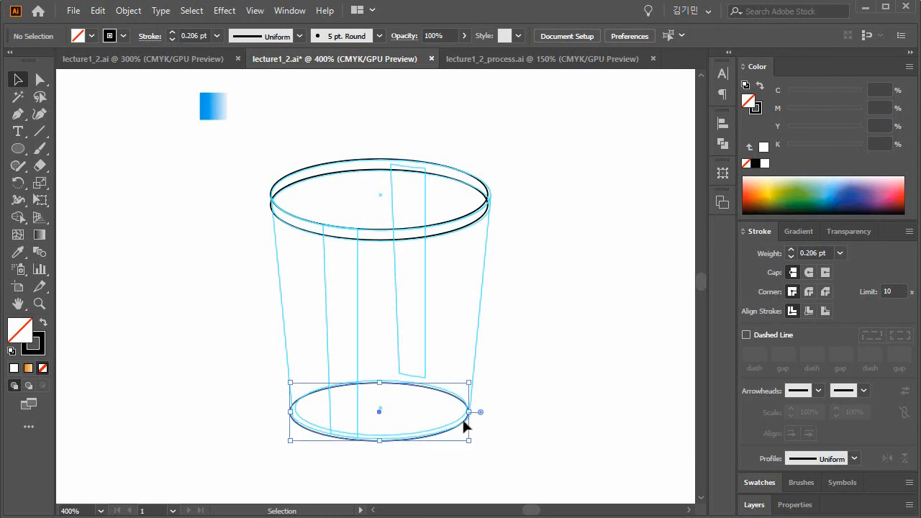
# - Duplicate the base ellipse in place, scale the copy down to fit the inner base guide, and deselect it
pyautogui.click(462, 417)
pyautogui.press('ctrl')
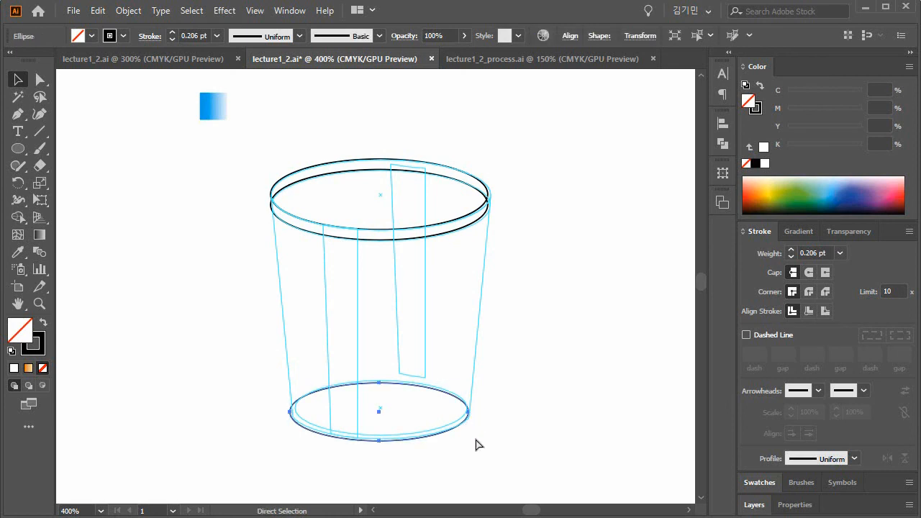
pyautogui.moveTo(469, 442)
pyautogui.mouseDown()
pyautogui.moveTo(472, 433)
pyautogui.moveTo(452, 428)
pyautogui.mouseUp()
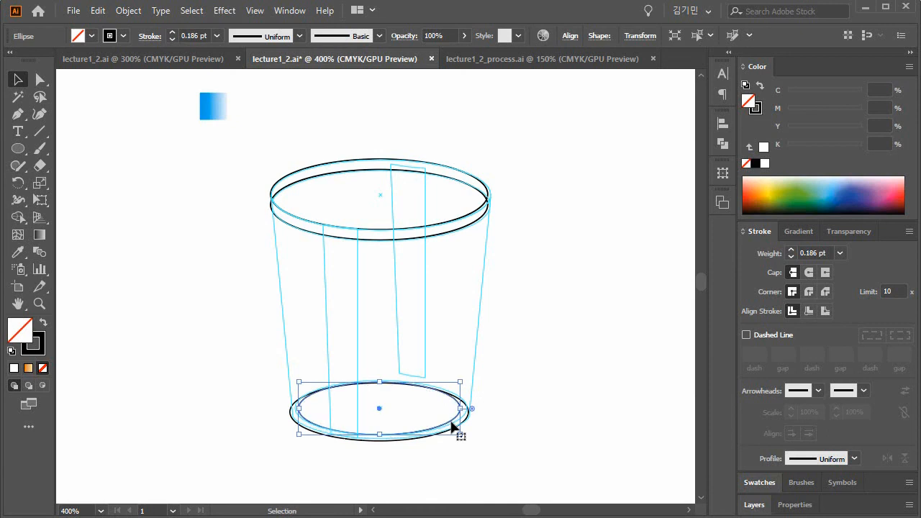
pyautogui.click(495, 437)
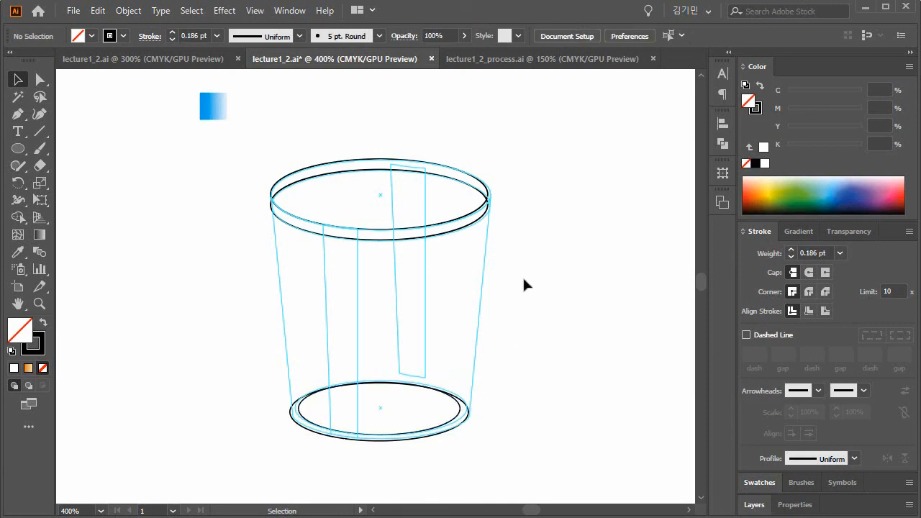
# - Examine the separate bin parts in lecture1_2_process.ai and return to lecture1_2.ai
pyautogui.click(467, 427)
pyautogui.click(497, 63)
pyautogui.moveTo(545, 249); pyautogui.dragTo(528, 137)
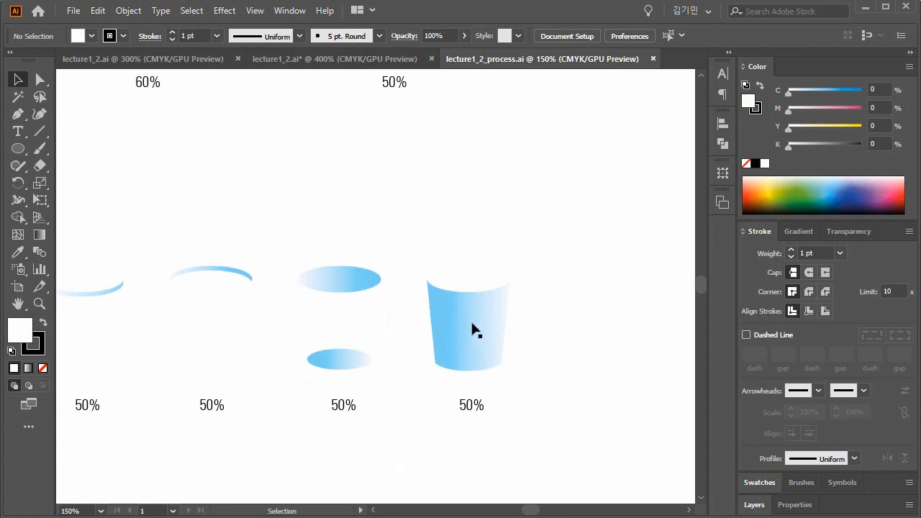
pyautogui.click(345, 59)
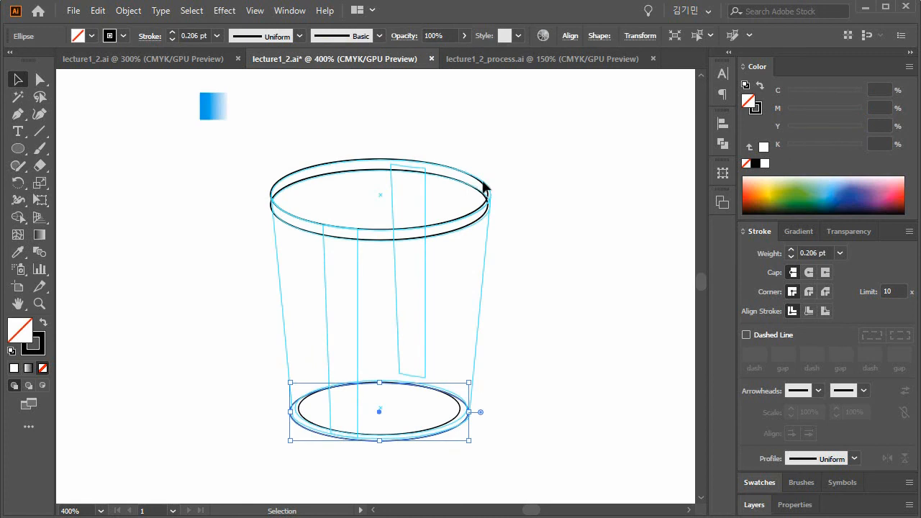
# - Paste a copy of the bin's uppermost rim ellipse in place and move it well to the right of the bin
pyautogui.click(484, 186)
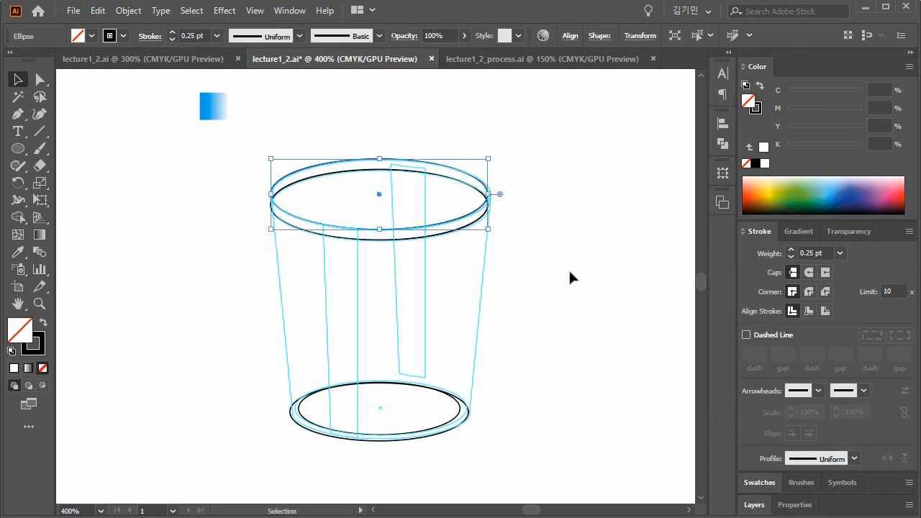
pyautogui.press('a')
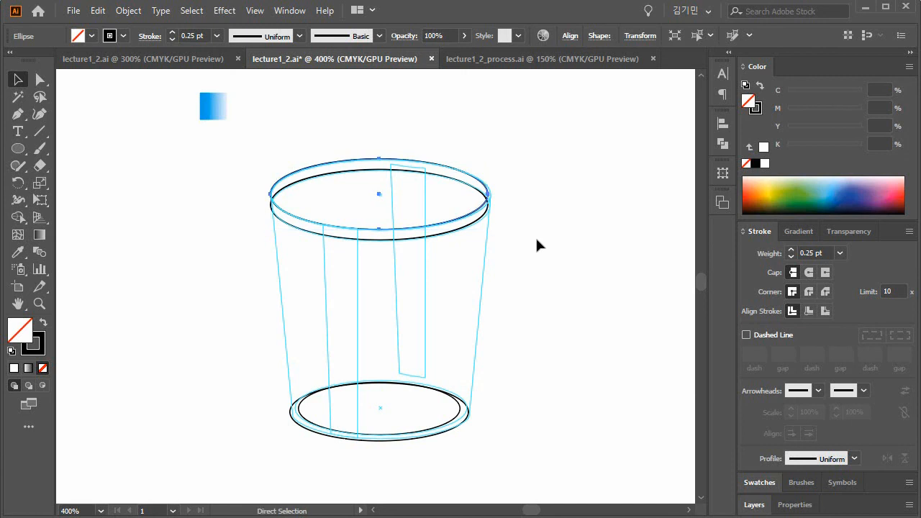
pyautogui.hotkey('ctrl', 'f')
pyautogui.hotkey('shift', 'Right')
pyautogui.hotkey('shift', 'Right')
pyautogui.hotkey('shift', 'Right')
pyautogui.hotkey('shift', 'Right')
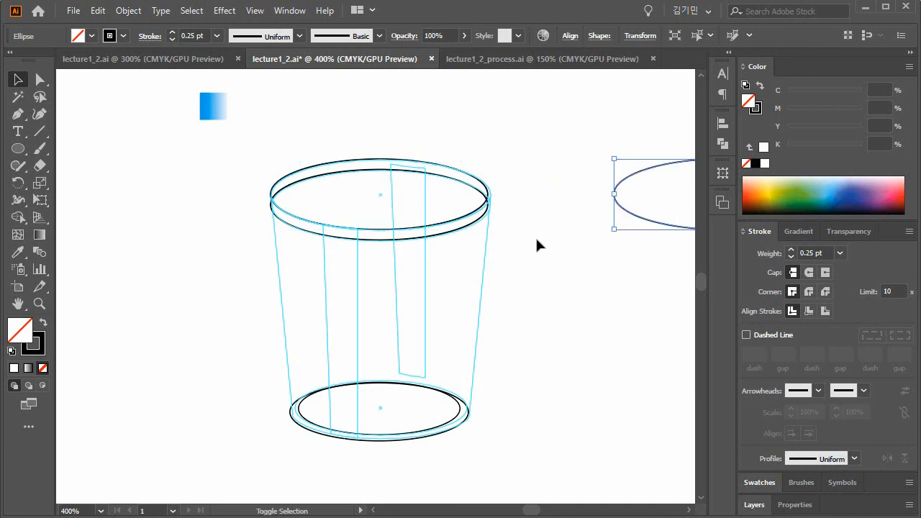
# - Move the uppermost rim ellipse and the outer base ellipse together to the right, clear of the bin, and deselect them
pyautogui.click(437, 168)
pyautogui.click(436, 168)
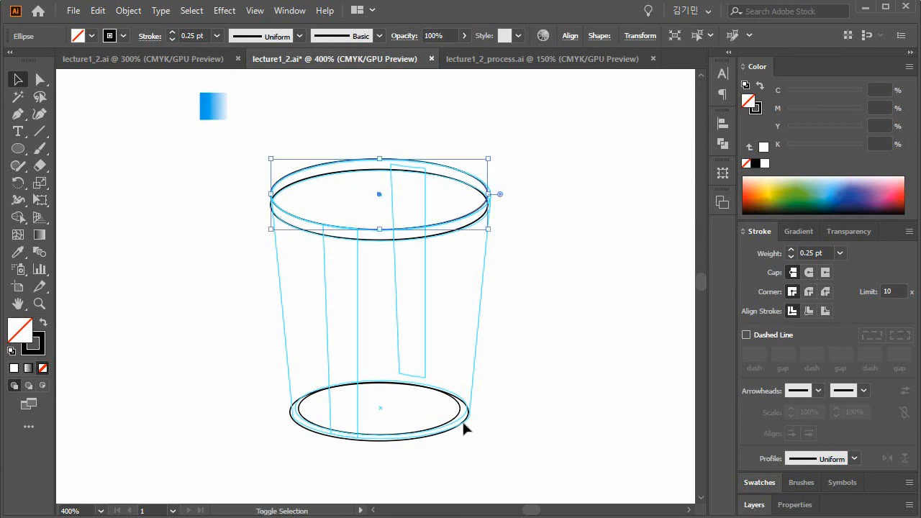
pyautogui.keyDown('shift'); pyautogui.click(463, 427); pyautogui.keyUp('shift')
pyautogui.hotkey('ctrl', 'c')
pyautogui.hotkey('shift', 'Right')
pyautogui.hotkey('shift', 'Right')
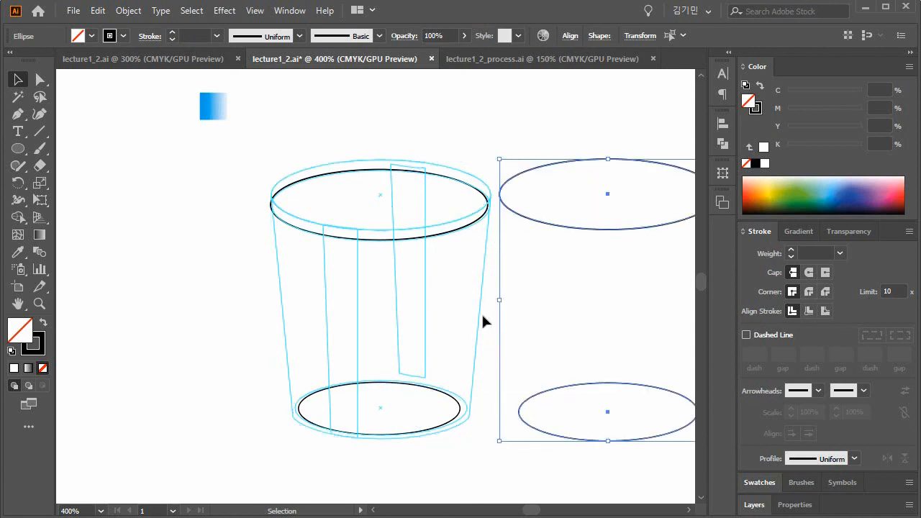
pyautogui.click(502, 308)
# - Paste a copy of the moved rim ellipse in place, shift it back onto the bin's upper rim, and deselect it
pyautogui.click(640, 228)
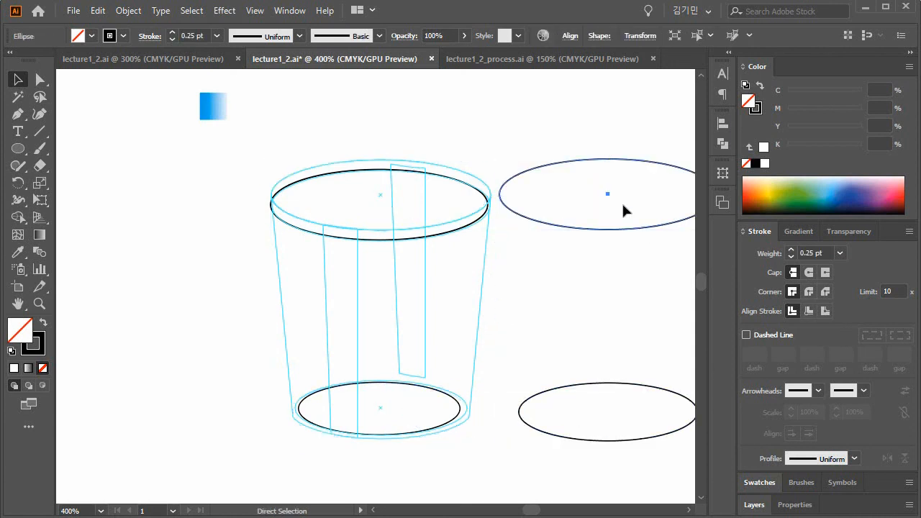
pyautogui.hotkey('ctrl', 'c')
pyautogui.hotkey('ctrl', 'f')
pyautogui.hotkey('shift', 'Left')
pyautogui.hotkey('shift', 'Left')
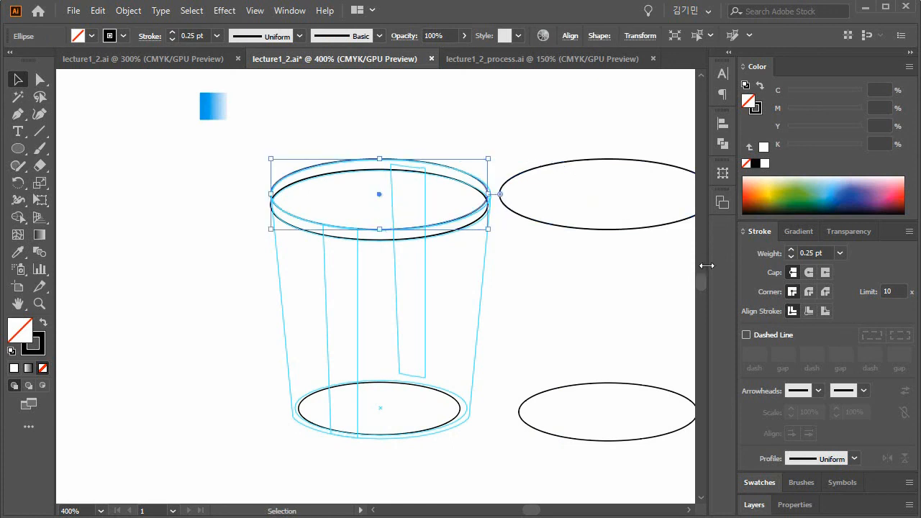
pyautogui.click(625, 302)
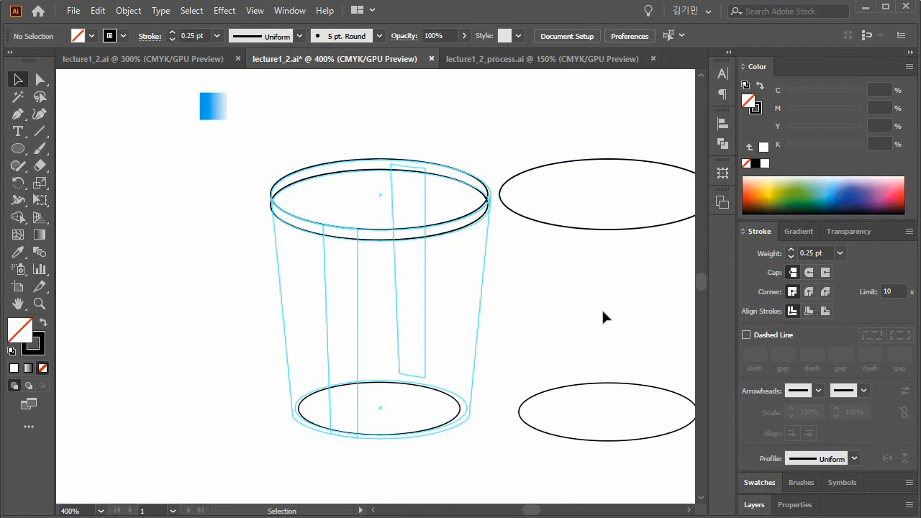
# - Delete the lower anchor of the separated rim ellipse and the upper anchor of the separated base ellipse, leaving two open arcs
pyautogui.press('space')
pyautogui.moveTo(555, 310)
pyautogui.mouseDown()
pyautogui.moveTo(312, 316)
pyautogui.moveTo(341, 314)
pyautogui.mouseUp()
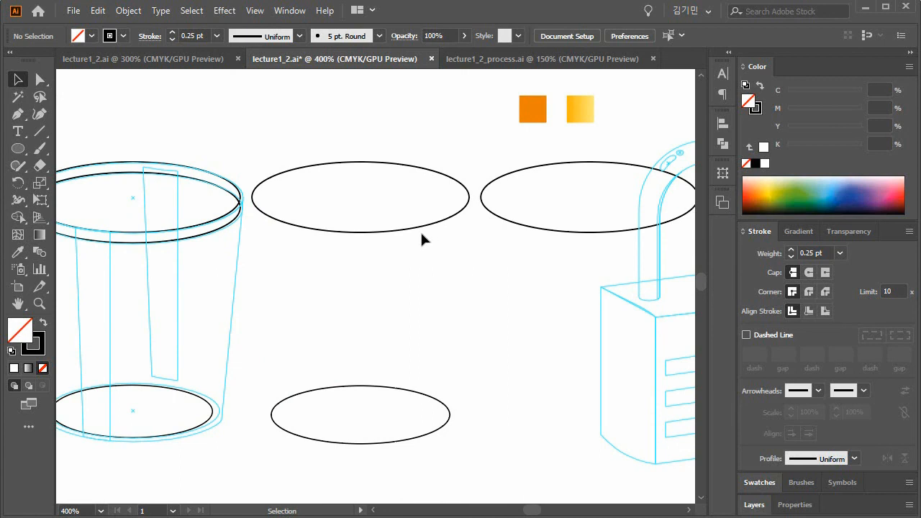
pyautogui.click(359, 232)
pyautogui.click(39, 79)
pyautogui.moveTo(373, 259); pyautogui.dragTo(342, 199)
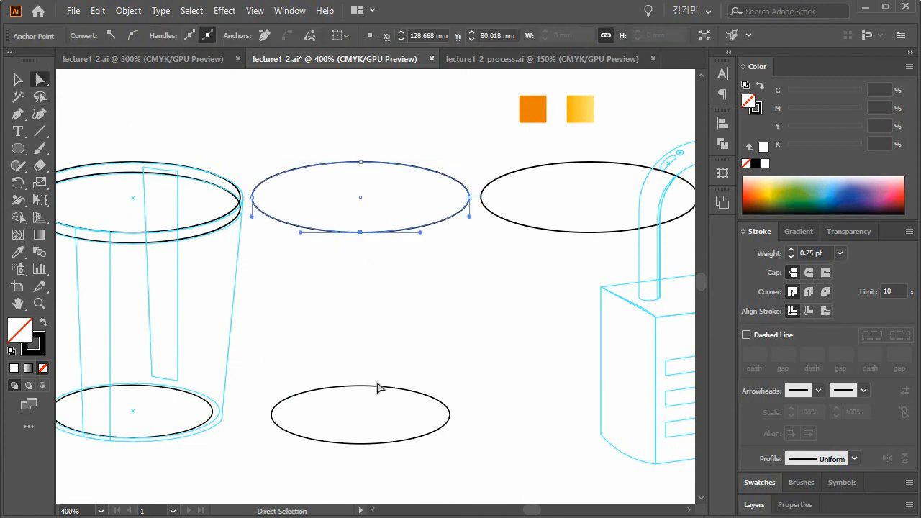
pyautogui.press('Delete')
pyautogui.moveTo(349, 362); pyautogui.dragTo(374, 412)
pyautogui.press('Delete')
pyautogui.click(276, 228)
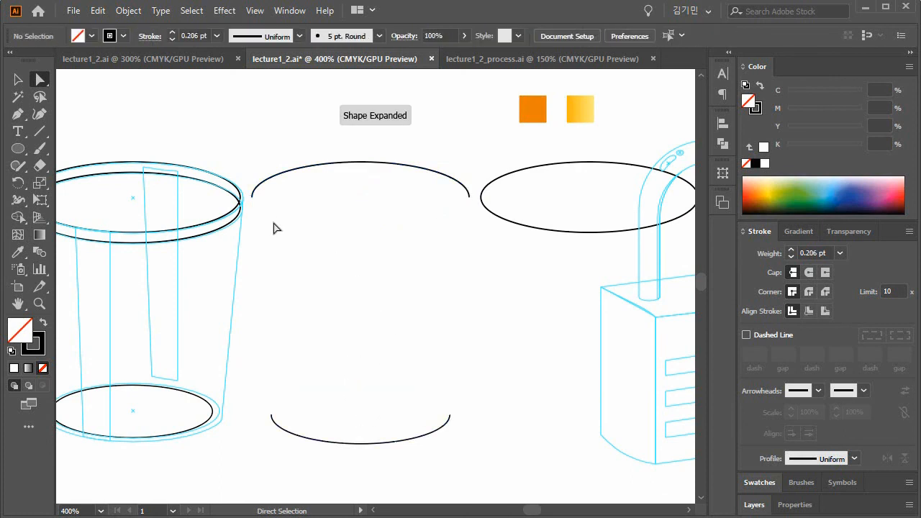
# - Join the two separated arcs at their left ends and at their right ends into a closed bin body outline, and deselect it
pyautogui.click(251, 199)
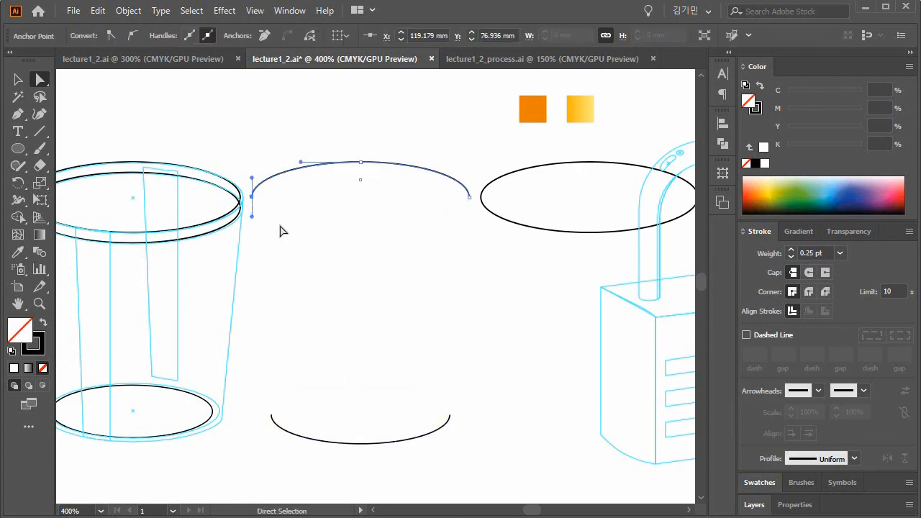
pyautogui.keyDown('shift'); pyautogui.click(272, 416); pyautogui.keyUp('shift')
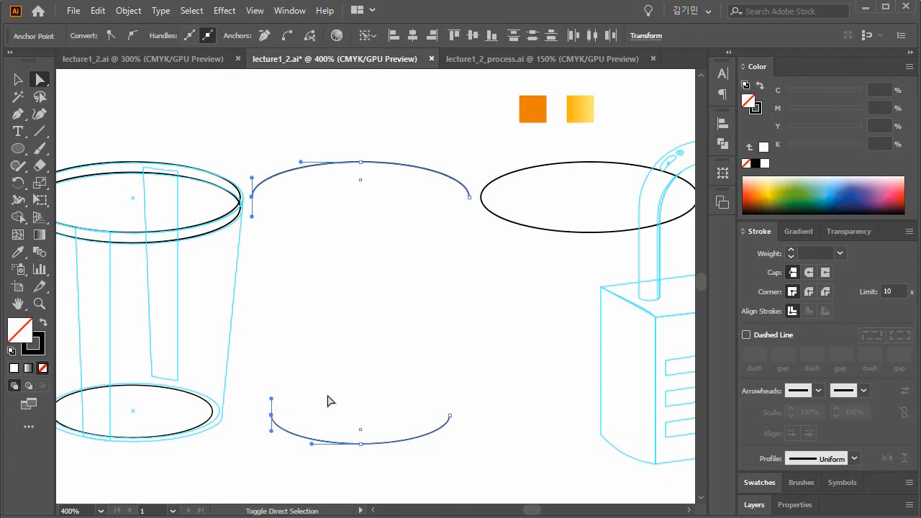
pyautogui.hotkey('ctrl', 'j')
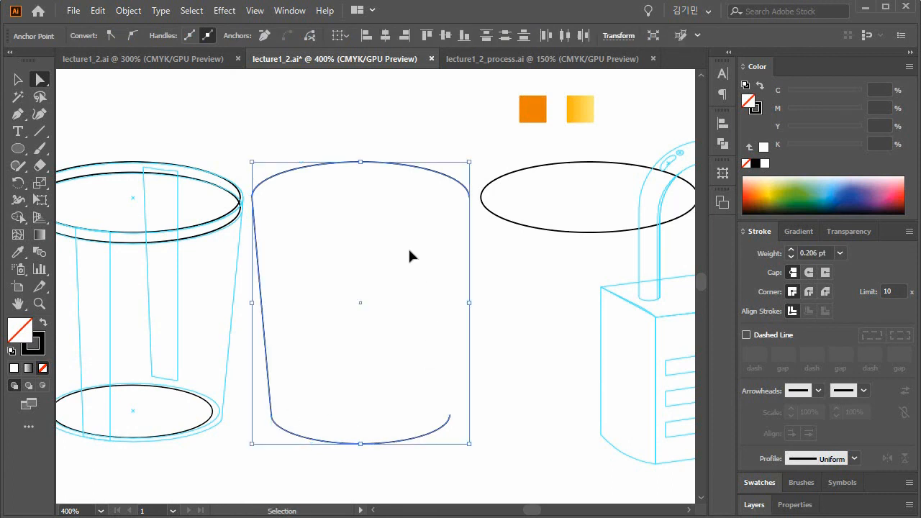
pyautogui.click(469, 196)
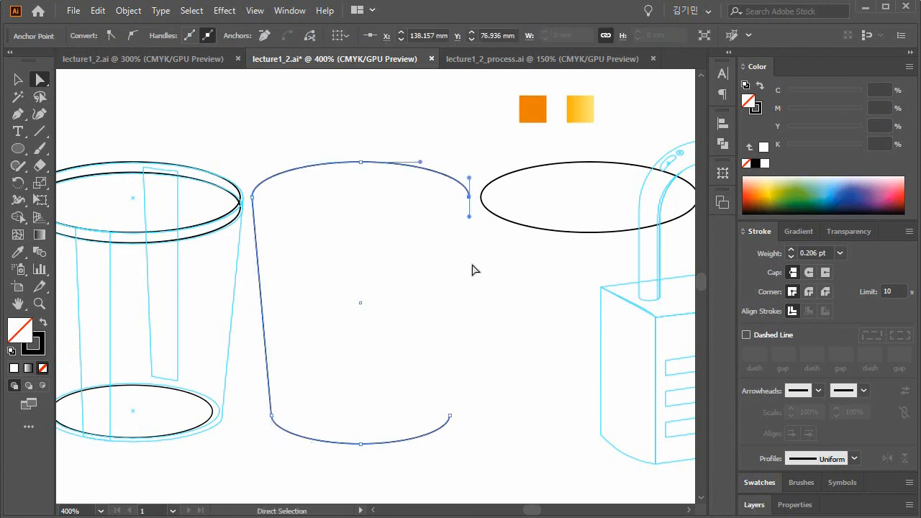
pyautogui.keyDown('shift'); pyautogui.click(450, 418); pyautogui.keyUp('shift')
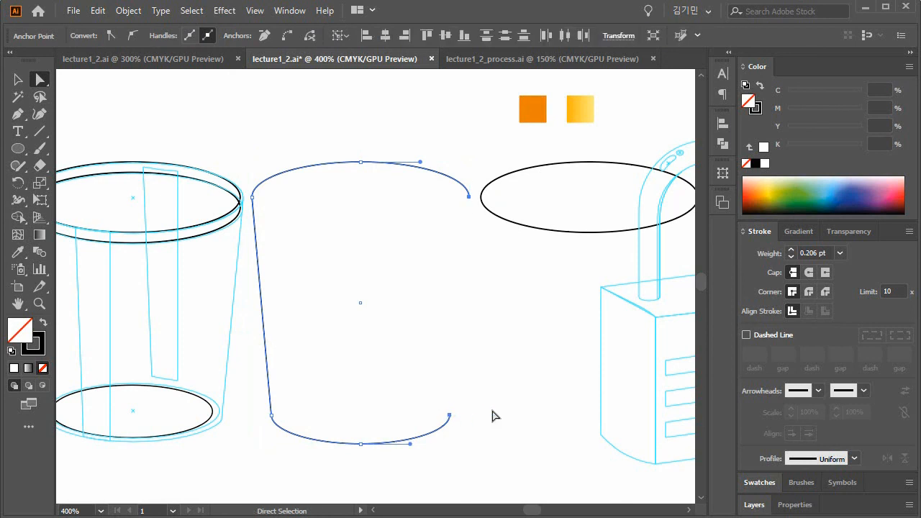
pyautogui.hotkey('ctrl', 'j')
pyautogui.click(548, 307)
pyautogui.moveTo(497, 336); pyautogui.dragTo(580, 314)
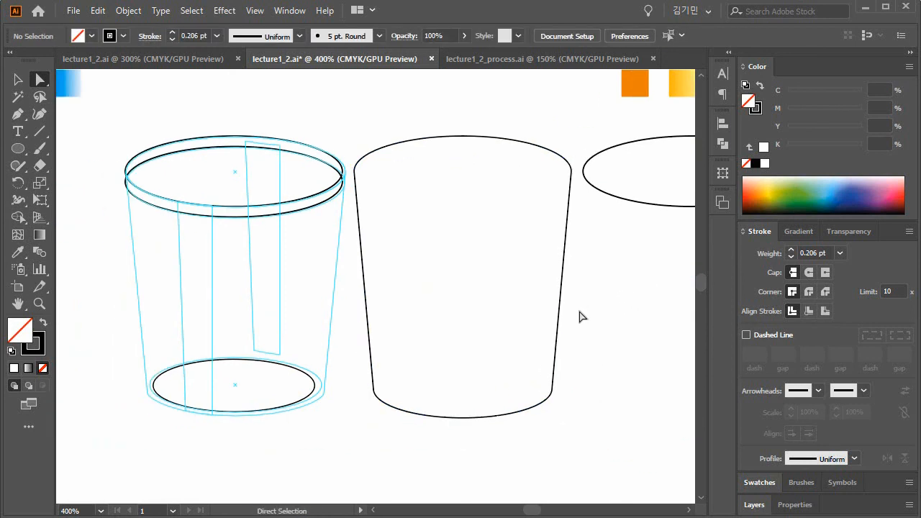
# - Split the two overlapping rim ellipses on the traced bin with Pathfinder Divide, ungroup the pieces and deselect them
pyautogui.press('space')
pyautogui.moveTo(581, 316); pyautogui.dragTo(664, 323)
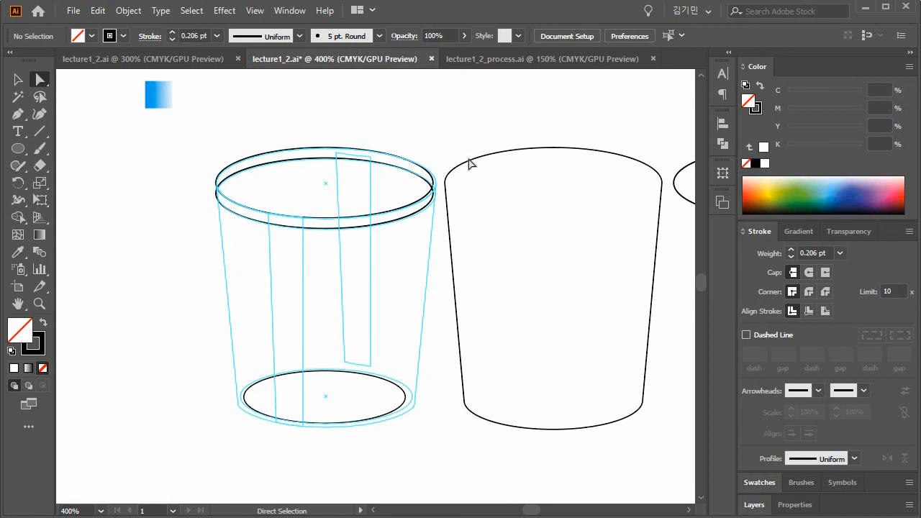
pyautogui.click(18, 79)
pyautogui.moveTo(328, 262); pyautogui.dragTo(344, 265)
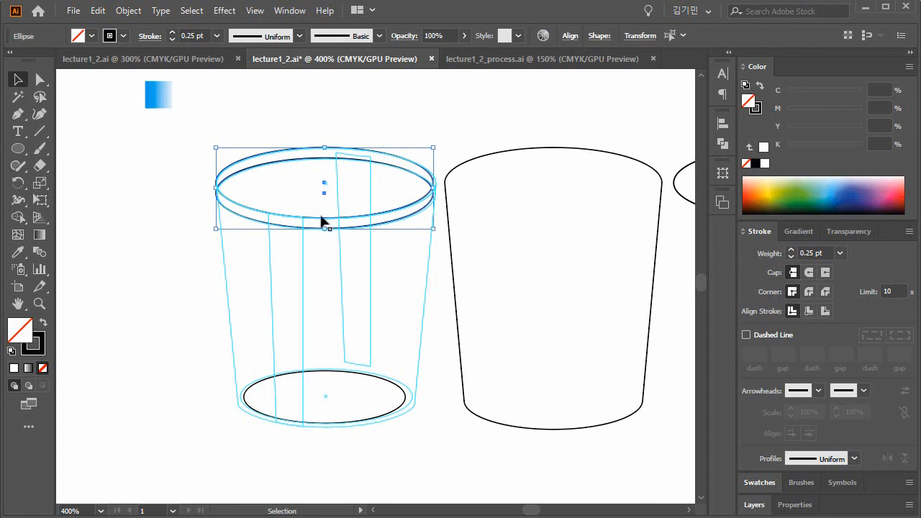
pyautogui.click(728, 54)
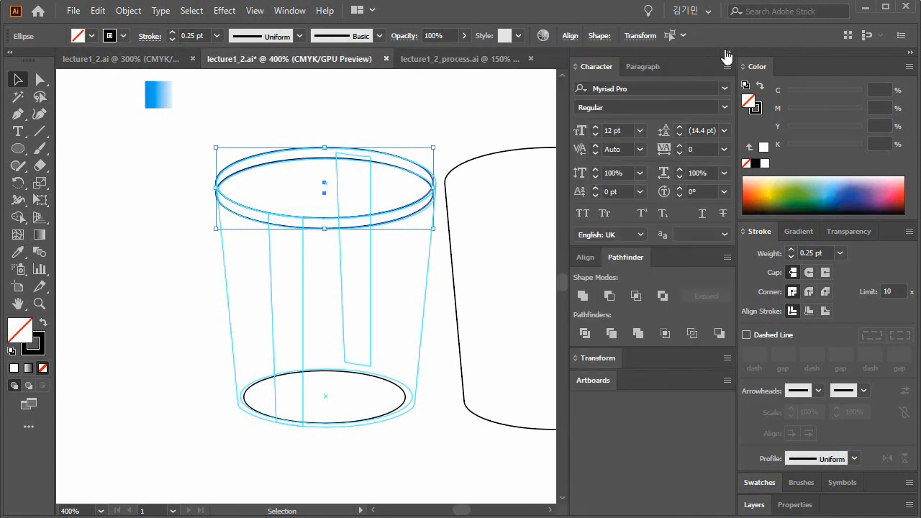
pyautogui.click(584, 333)
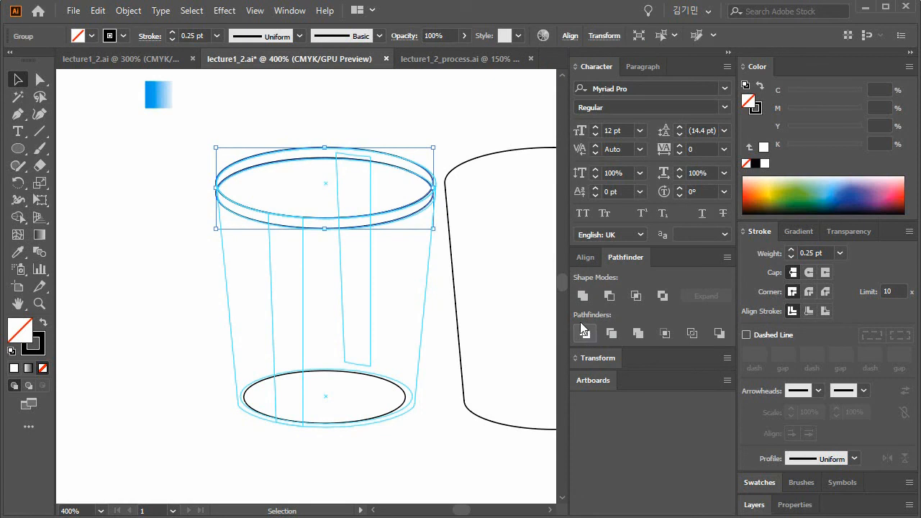
pyautogui.rightClick(408, 165)
pyautogui.click(447, 280)
pyautogui.click(256, 323)
# - Move the upper crescent of the divided rim straight to the right onto the upper edge of the bin body
pyautogui.moveTo(320, 341); pyautogui.dragTo(254, 345)
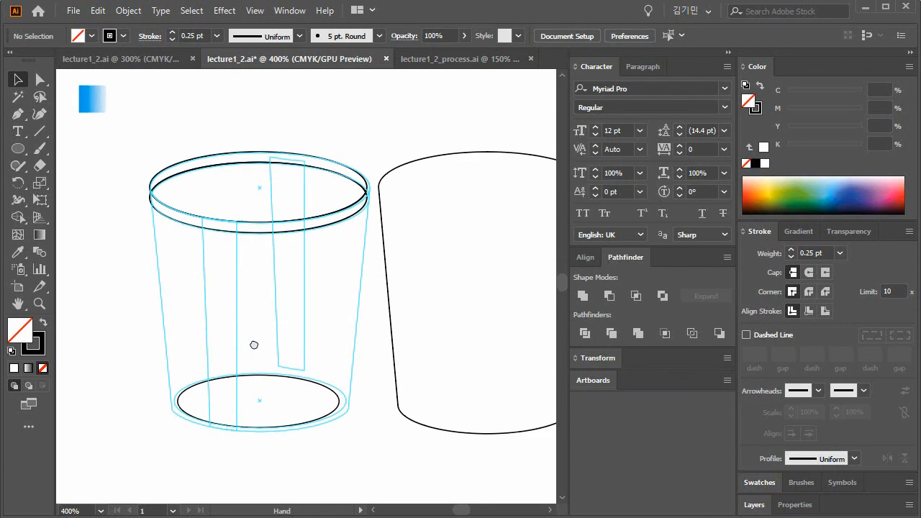
pyautogui.click(291, 160)
pyautogui.hotkey('shift', 'Right')
pyautogui.hotkey('shift', 'Right')
pyautogui.hotkey('shift', 'Right')
pyautogui.hotkey('shift', 'Right')
pyautogui.hotkey('shift', 'Right')
pyautogui.hotkey('shift', 'Right')
pyautogui.hotkey('shift', 'Right')
pyautogui.hotkey('shift', 'Right')
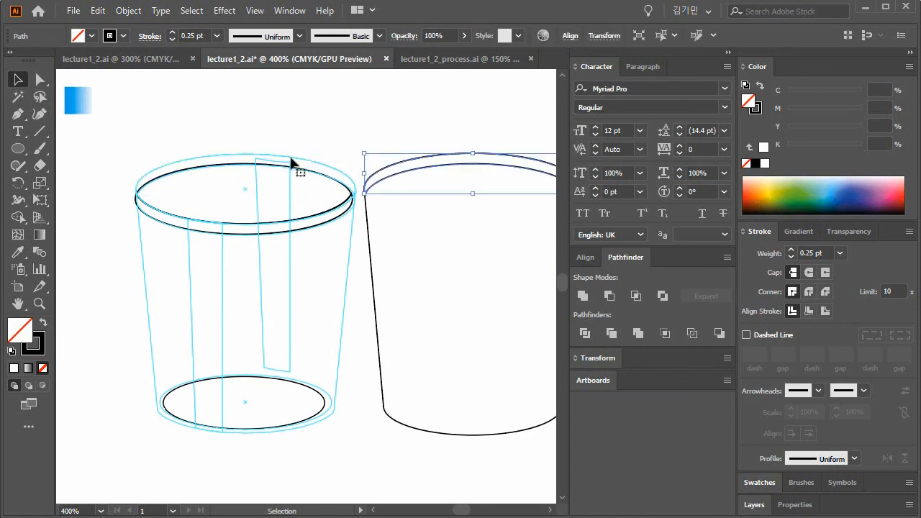
# - Move the lower crescent of the divided rim straight to the right to complete the rim ring on the bin body, and deselect it
pyautogui.click(308, 228)
pyautogui.hotkey('shift', 'Right')
pyautogui.hotkey('shift', 'Right')
pyautogui.hotkey('shift', 'Right')
pyautogui.hotkey('shift', 'Right')
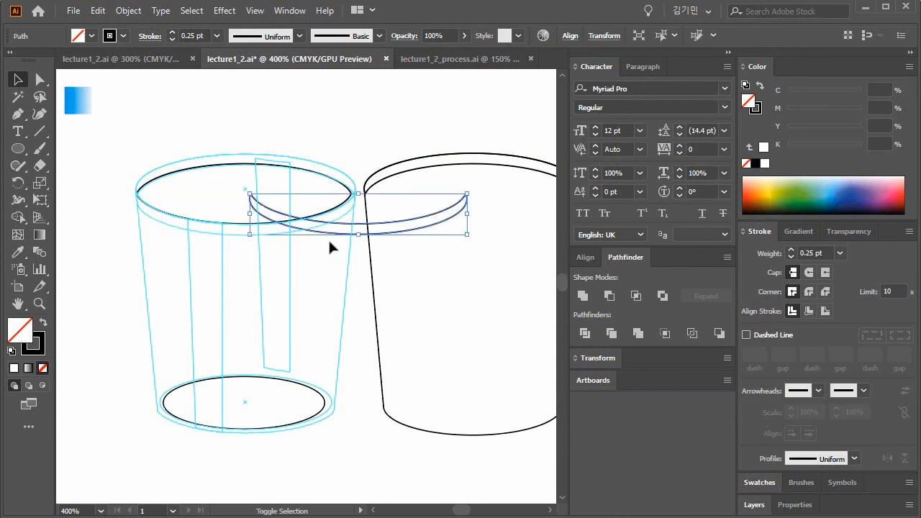
pyautogui.hotkey('shift', 'Right')
pyautogui.hotkey('shift', 'Right')
pyautogui.hotkey('shift', 'Right')
pyautogui.hotkey('shift', 'Right')
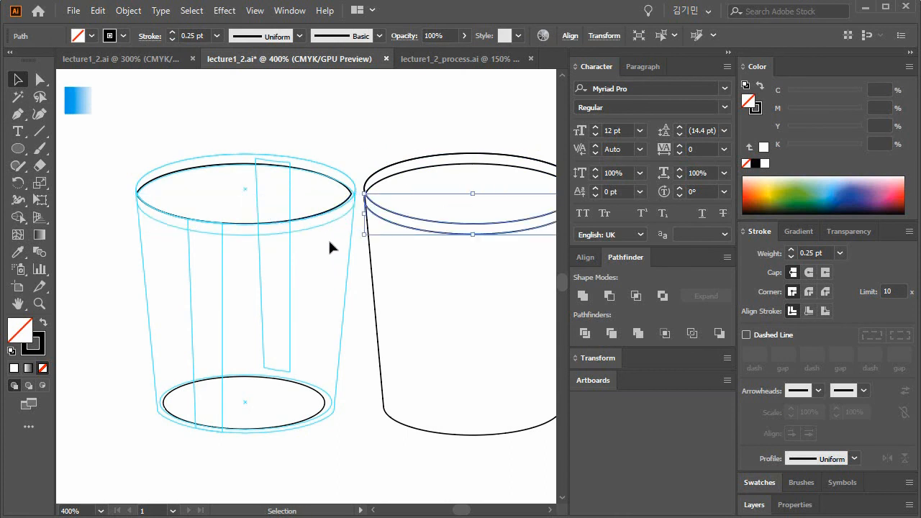
pyautogui.click(455, 453)
# - Move the inner base ellipse straight to the right, past the bin body, until it sits centred below the separate rim ellipse
pyautogui.press('space')
pyautogui.moveTo(353, 440); pyautogui.dragTo(407, 446)
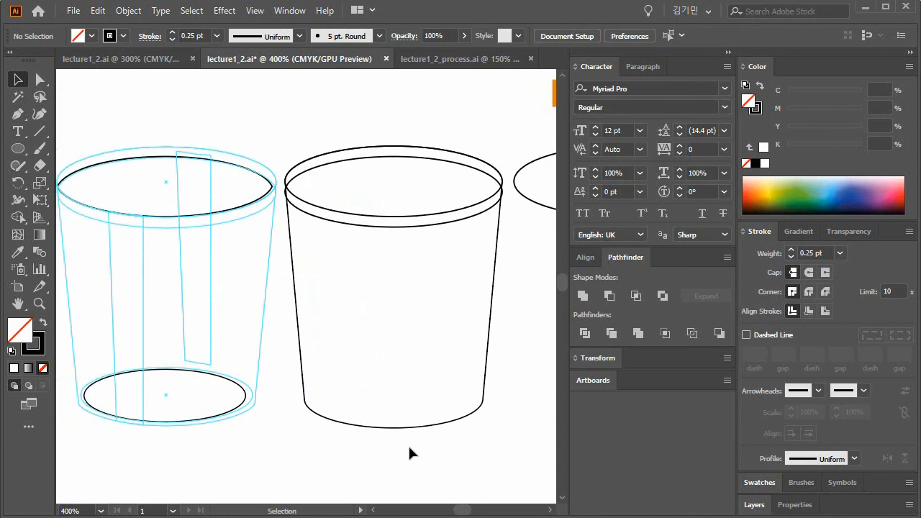
pyautogui.moveTo(321, 453); pyautogui.dragTo(249, 452)
pyautogui.moveTo(253, 242); pyautogui.dragTo(260, 240)
pyautogui.moveTo(300, 413); pyautogui.dragTo(405, 411)
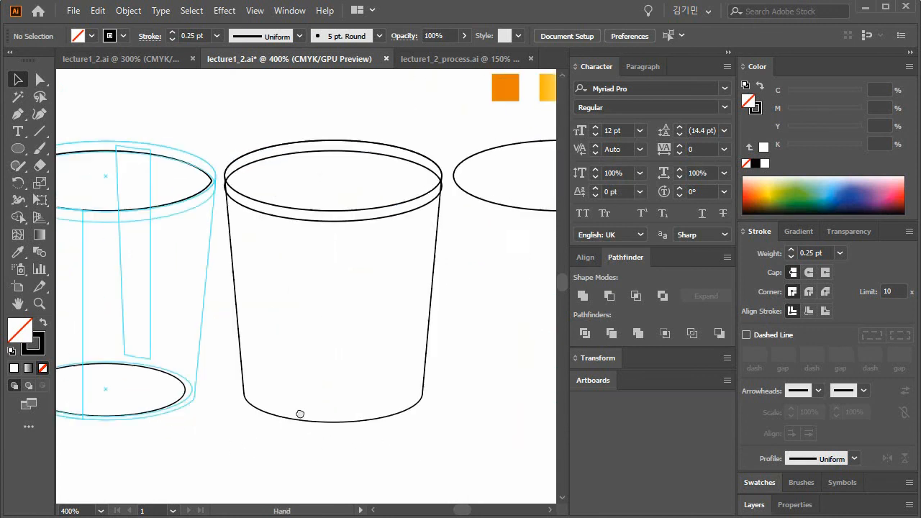
pyautogui.click(178, 401)
pyautogui.hotkey('shift', 'Right')
pyautogui.hotkey('shift', 'Right')
pyautogui.hotkey('shift', 'Right')
pyautogui.hotkey('shift', 'Right')
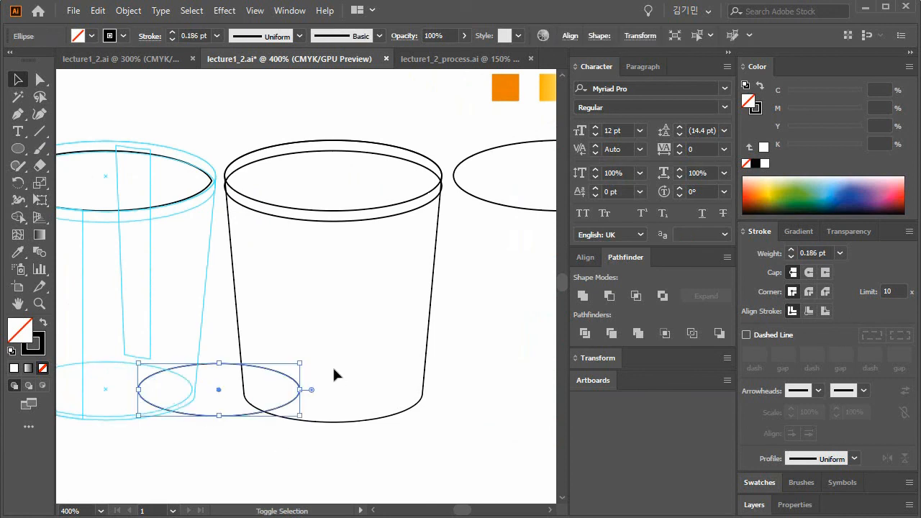
pyautogui.hotkey('shift', 'Right')
pyautogui.hotkey('shift', 'Right')
pyautogui.hotkey('shift', 'Right')
pyautogui.hotkey('shift', 'Right')
pyautogui.hotkey('shift', 'Right')
pyautogui.hotkey('shift', 'Right')
pyautogui.hotkey('shift', 'Right')
pyautogui.hotkey('shift', 'Right')
pyautogui.hotkey('shift', 'Right')
pyautogui.hotkey('shift', 'Right')
pyautogui.hotkey('shift', 'Right')
pyautogui.hotkey('shift', 'Right')
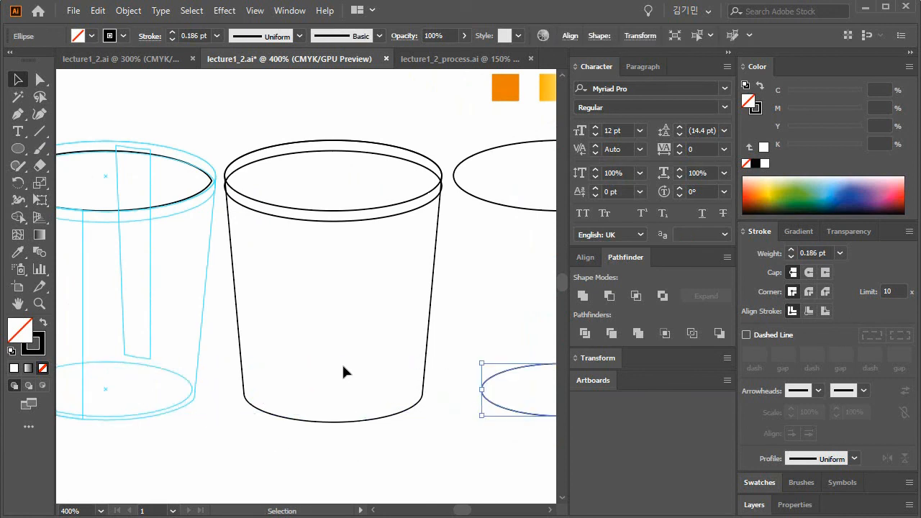
pyautogui.moveTo(358, 352)
pyautogui.mouseDown()
pyautogui.moveTo(500, 349)
pyautogui.moveTo(221, 332)
pyautogui.mouseUp()
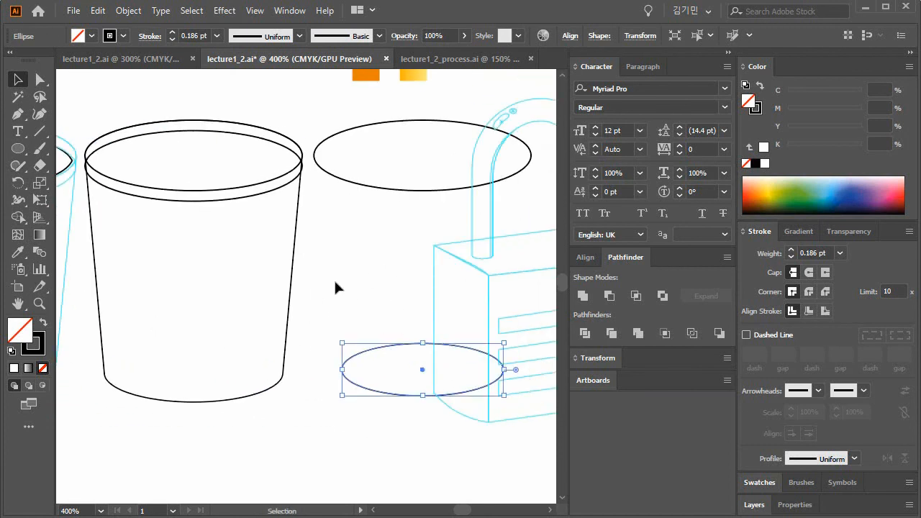
# - Hide the blue tracing guides around the bin shapes and deselect the base ellipse
pyautogui.click(728, 53)
pyautogui.moveTo(400, 236); pyautogui.dragTo(618, 297)
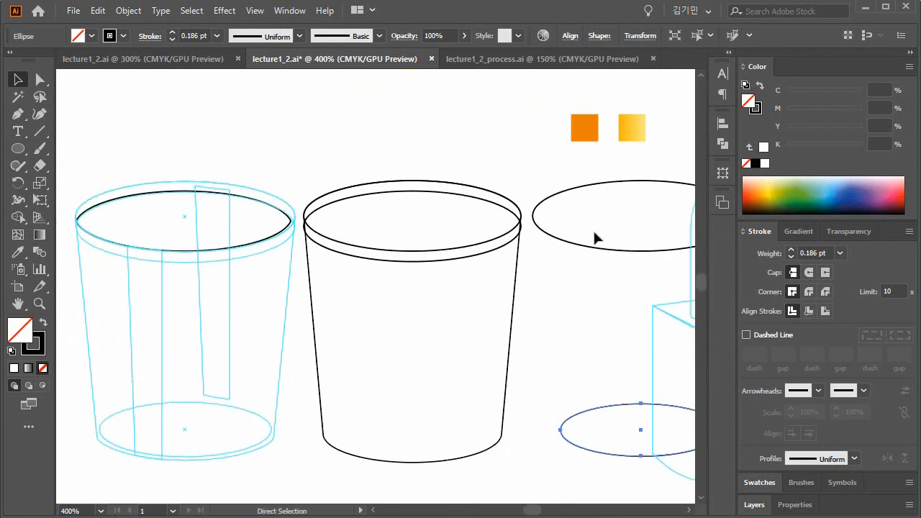
pyautogui.hotkey('ctrl', '-')
pyautogui.moveTo(382, 265); pyautogui.dragTo(582, 290)
pyautogui.press('a')
pyautogui.scroll(2, 371, 266)
pyautogui.press('v')
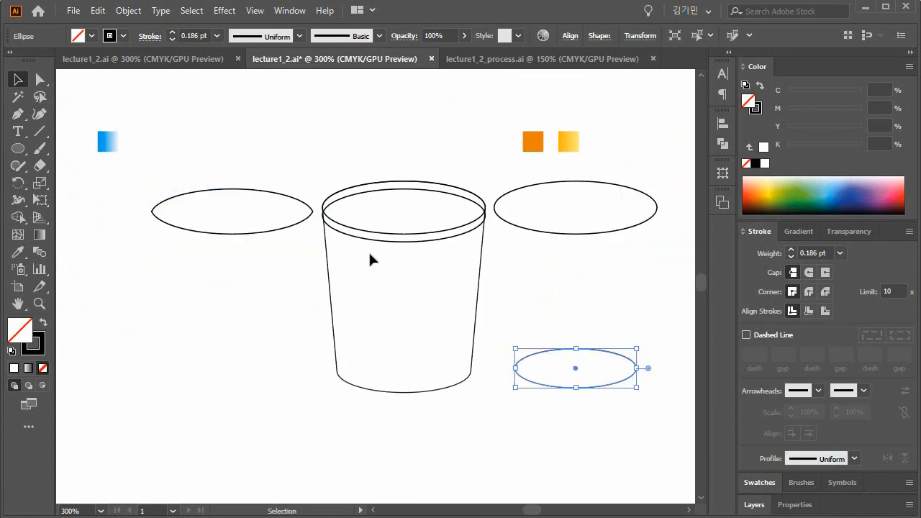
pyautogui.click(579, 287)
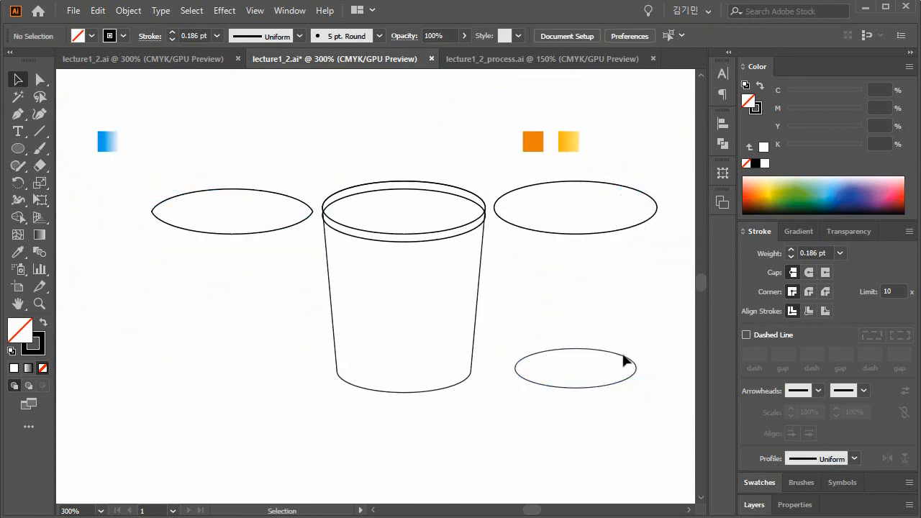
# - Fill all the bin shapes with the blue gradient sampled from the blue swatch square, and deselect them
pyautogui.moveTo(630, 424); pyautogui.dragTo(208, 216)
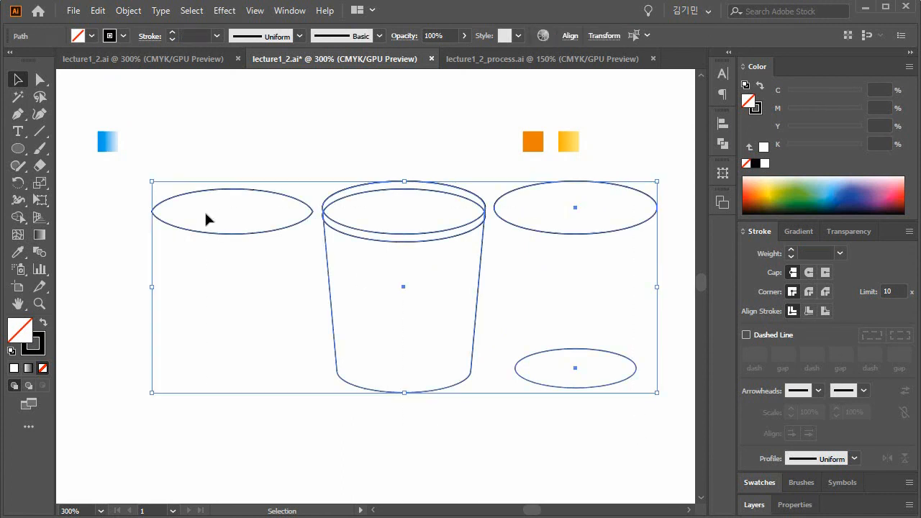
pyautogui.press('i')
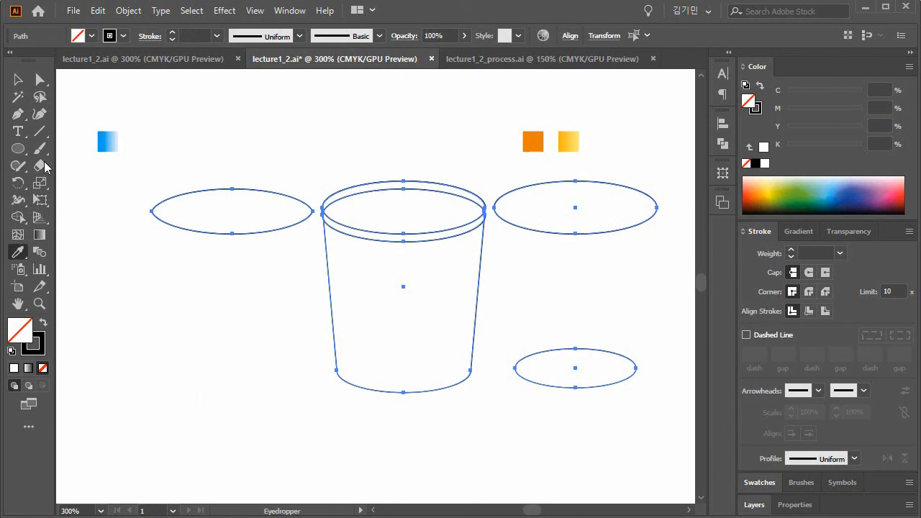
pyautogui.click(109, 139)
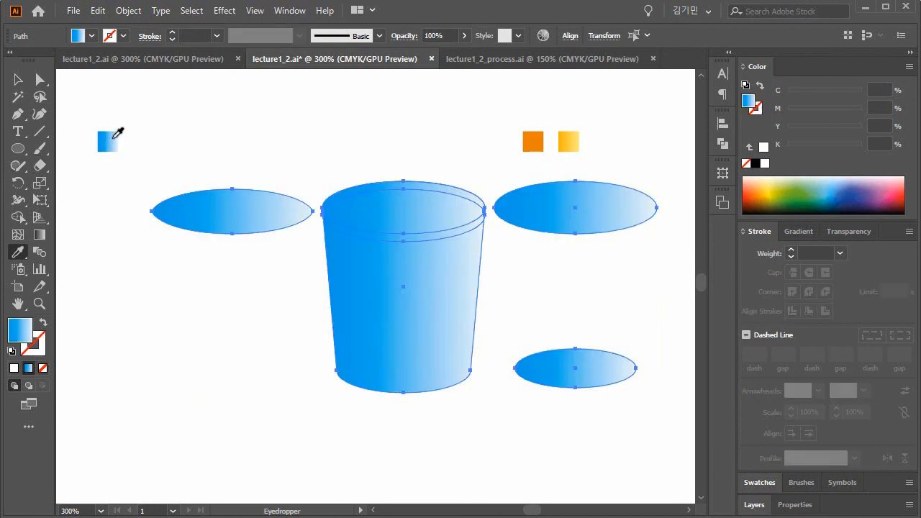
pyautogui.press('v')
pyautogui.click(252, 331)
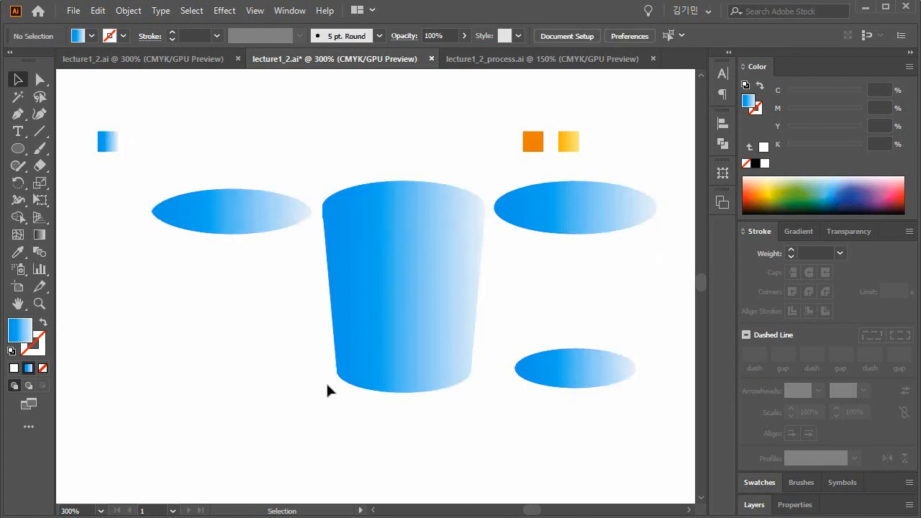
# - Move the bin body straight to the right, clear of the rim ring and the separate full ellipse
pyautogui.click(415, 350)
pyautogui.moveTo(418, 330); pyautogui.dragTo(418, 376)
pyautogui.hotkey('ctrl', 'z')
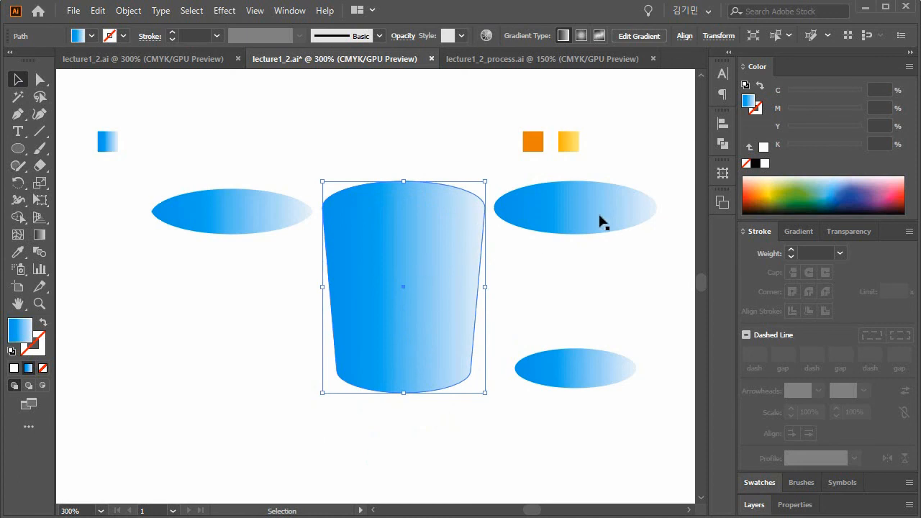
pyautogui.moveTo(452, 292); pyautogui.dragTo(327, 295)
pyautogui.hotkey('shift', 'Right')
pyautogui.hotkey('shift', 'Right')
pyautogui.hotkey('shift', 'Right')
pyautogui.hotkey('shift', 'Right')
pyautogui.hotkey('shift', 'Right')
pyautogui.hotkey('shift', 'Right')
pyautogui.hotkey('shift', 'Right')
pyautogui.hotkey('shift', 'Right')
pyautogui.hotkey('shift', 'Right')
pyautogui.hotkey('shift', 'Right')
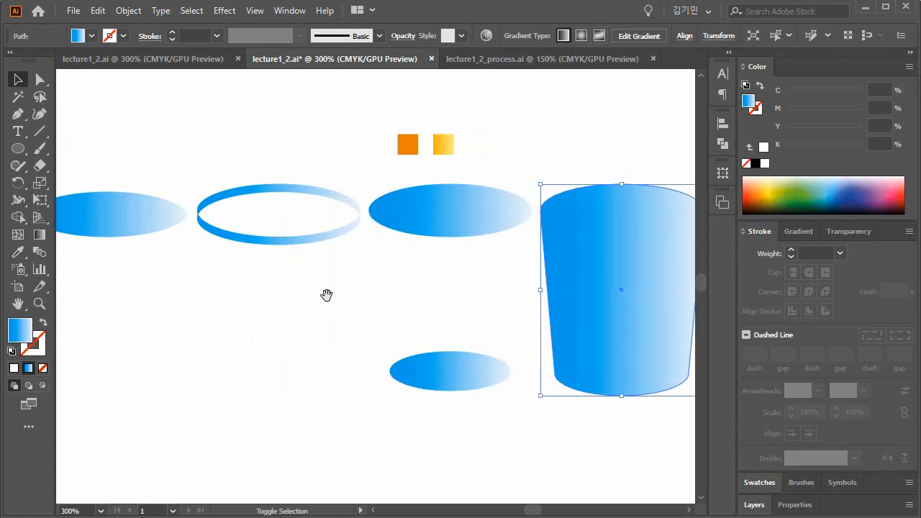
# - Place a copy of the full rim ellipse over the upper end of the moved bin body, leaving the original ellipse where it is
pyautogui.keyDown('ctrl'); pyautogui.click(447, 229); pyautogui.keyUp('ctrl')
pyautogui.hotkey('shift', 'Right')
pyautogui.hotkey('shift', 'Right')
pyautogui.hotkey('shift', 'Right')
pyautogui.hotkey('shift', 'Right')
pyautogui.hotkey('shift', 'Right')
pyautogui.hotkey('shift', 'Right')
pyautogui.hotkey('shift', 'Right')
pyautogui.hotkey('shift', 'Right')
pyautogui.moveTo(470, 292); pyautogui.dragTo(353, 294)
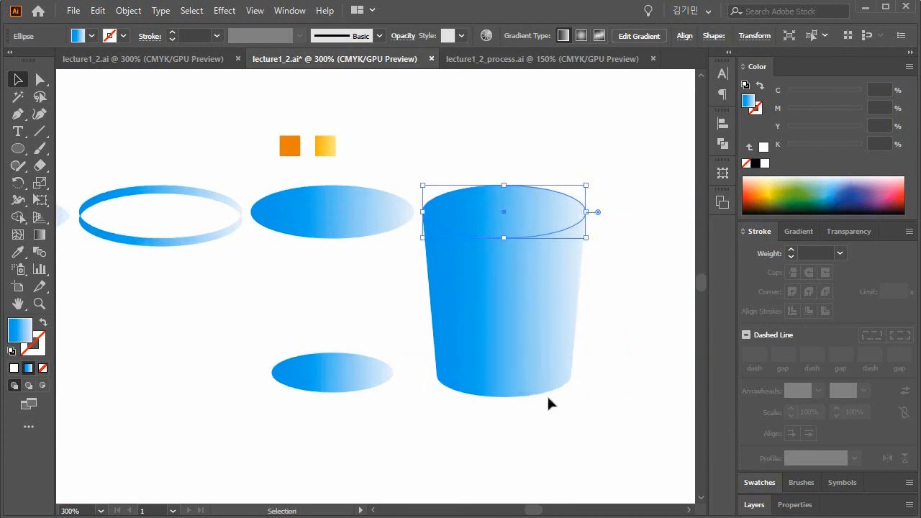
# - Try to subtract the overlaid ellipse from the bin body with Minus Front, and undo the operation
pyautogui.moveTo(520, 179); pyautogui.dragTo(520, 177)
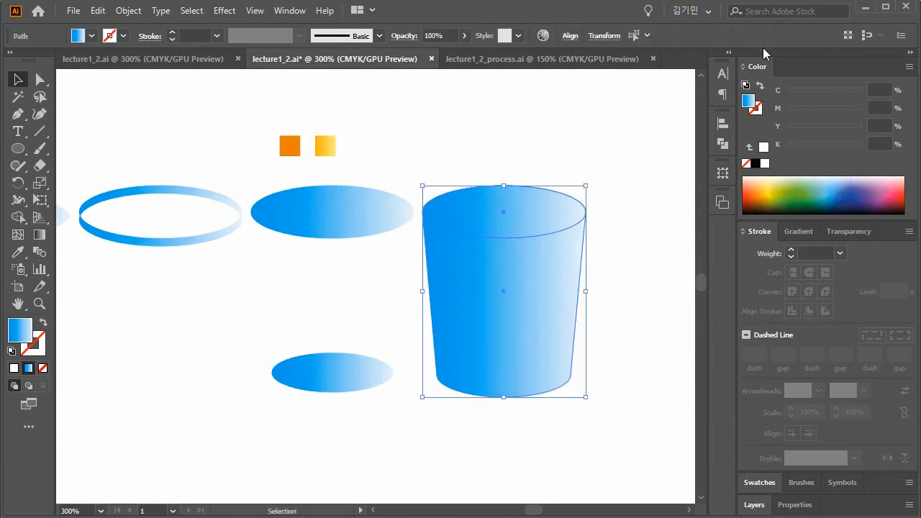
pyautogui.click(729, 53)
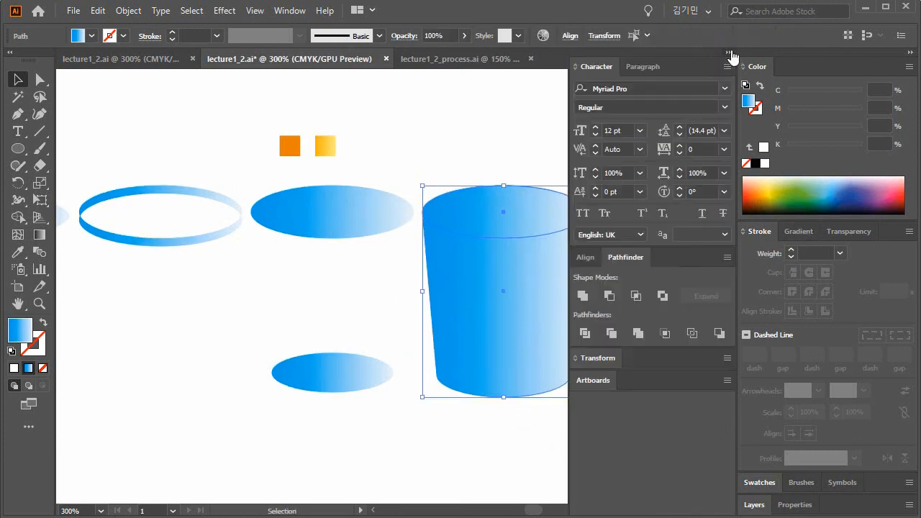
pyautogui.click(610, 297)
pyautogui.hotkey('ctrl', 'z')
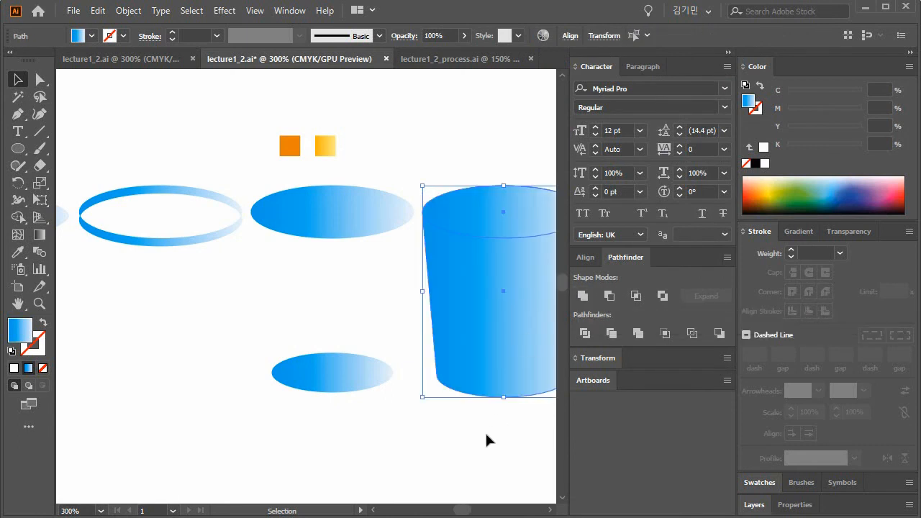
# - Select the overlaid ellipse and the bin body together and cut the ellipse out of the body with Minus Front
pyautogui.click(490, 425)
pyautogui.click(493, 210)
pyautogui.keyDown('ctrl'); pyautogui.click(493, 210); pyautogui.keyUp('ctrl')
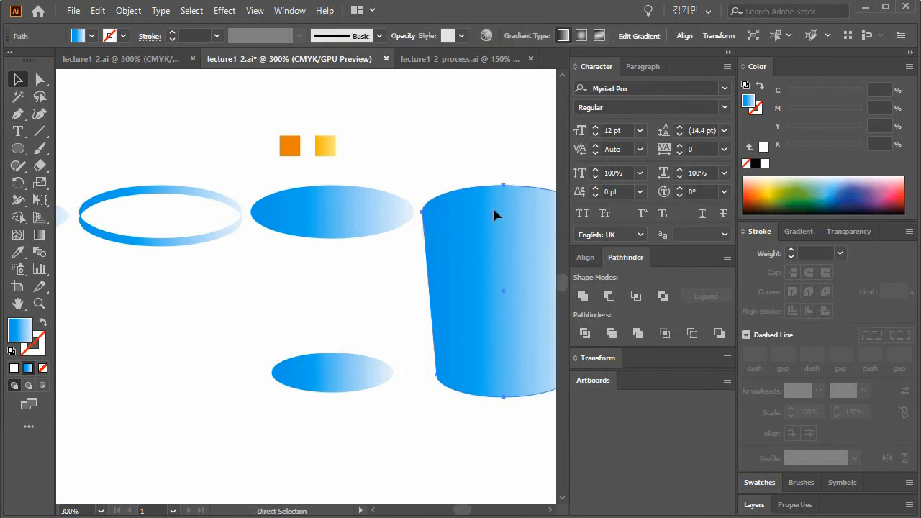
pyautogui.click(471, 230)
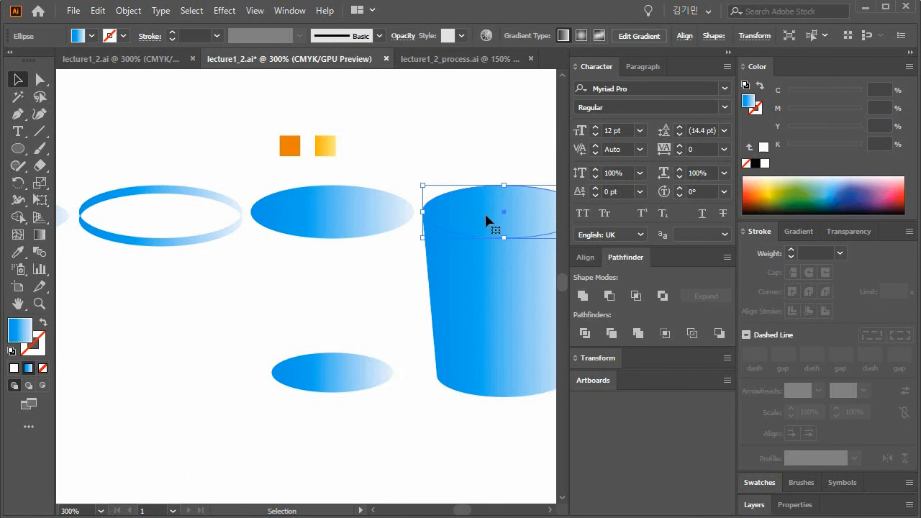
pyautogui.keyDown('shift'); pyautogui.click(532, 386); pyautogui.keyUp('shift')
pyautogui.click(614, 295)
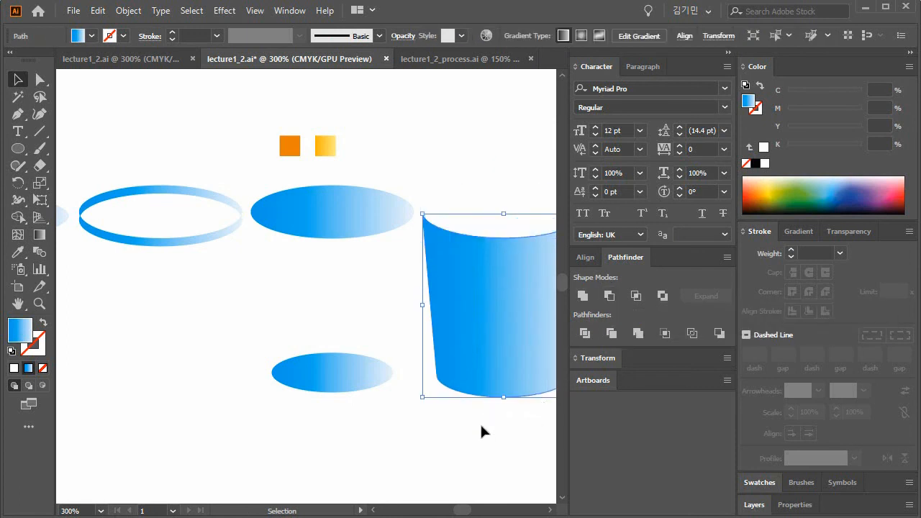
# - Redraw the bin body's gradient horizontally, starting the blue just outside its left edge and ending the light tint near its right edge
pyautogui.click(479, 419)
pyautogui.click(727, 54)
pyautogui.moveTo(637, 366); pyautogui.dragTo(688, 363)
pyautogui.moveTo(592, 429); pyautogui.dragTo(629, 430)
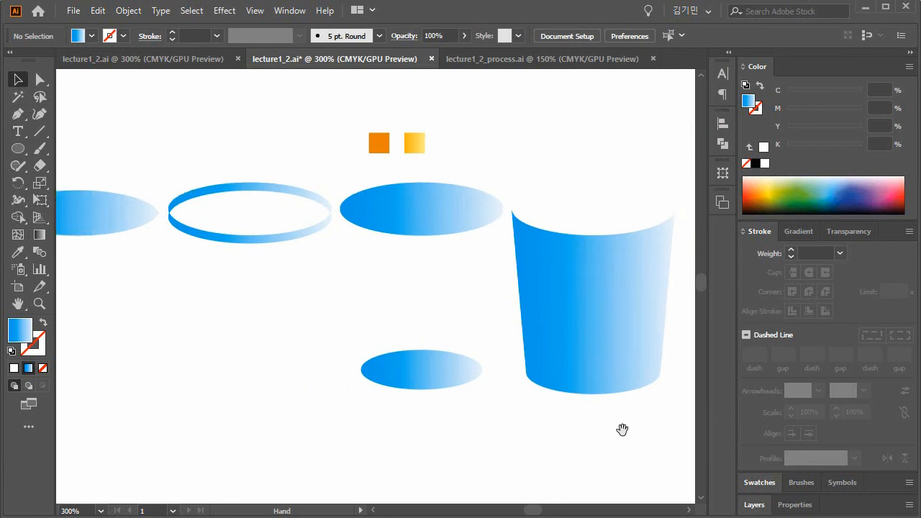
pyautogui.click(605, 329)
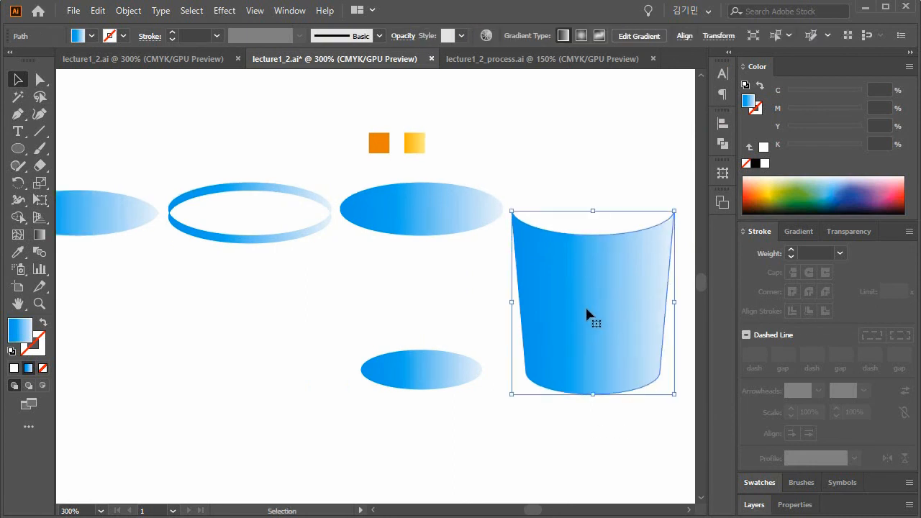
pyautogui.press('g')
pyautogui.moveTo(496, 261); pyautogui.dragTo(659, 261)
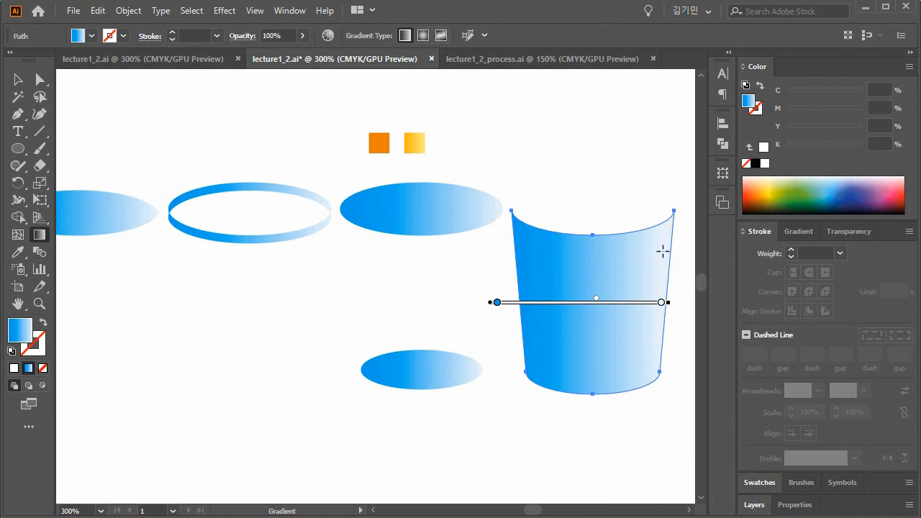
# - Set the bin body's opacity to 50%
pyautogui.click(848, 231)
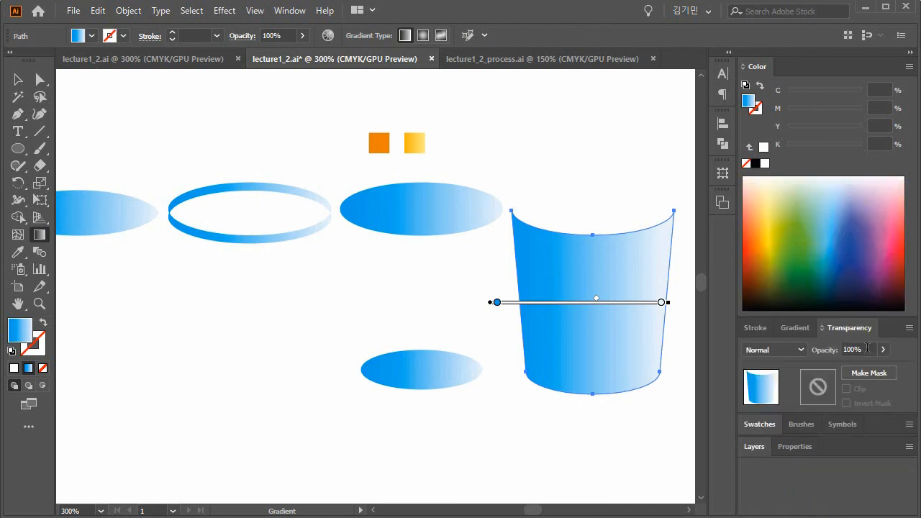
pyautogui.write('50')
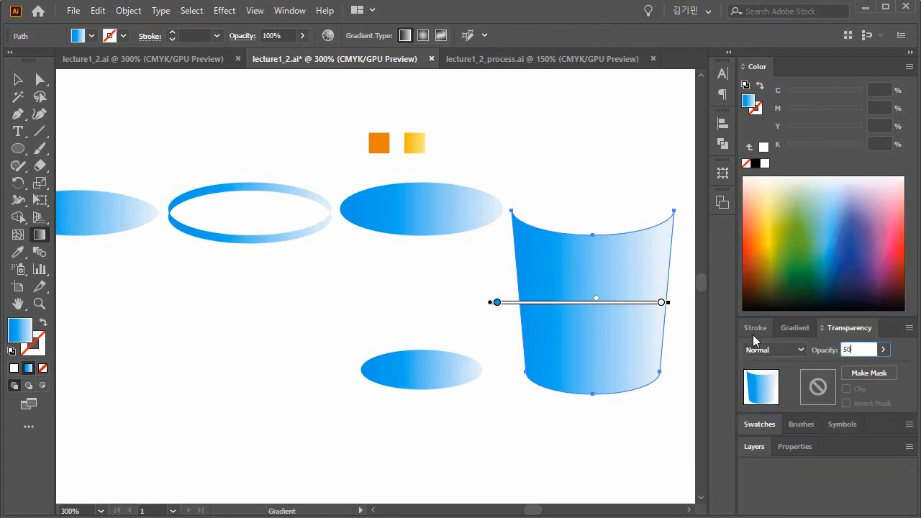
pyautogui.press('Return')
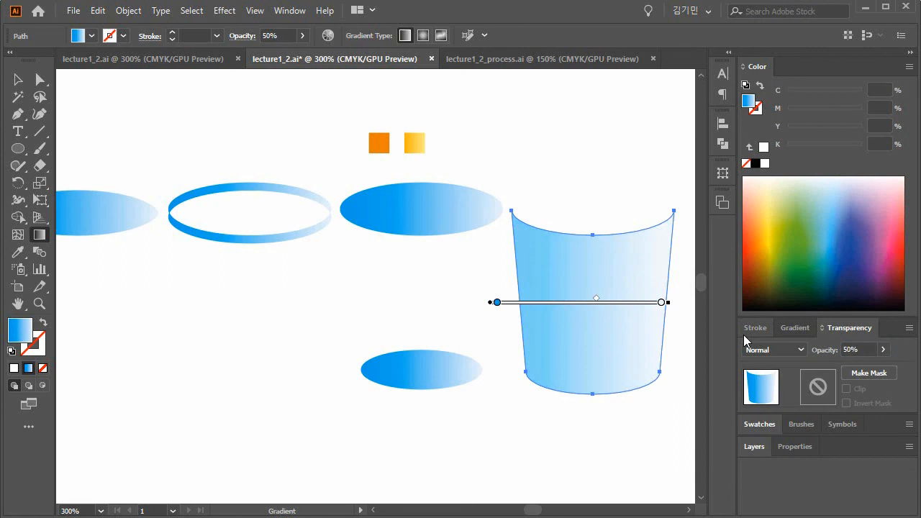
# - Reverse the opening ellipse's gradient so blue starts at its right side, and shift the base ellipse's gradient slightly to the left
pyautogui.keyDown('ctrl'); pyautogui.click(420, 214); pyautogui.keyUp('ctrl')
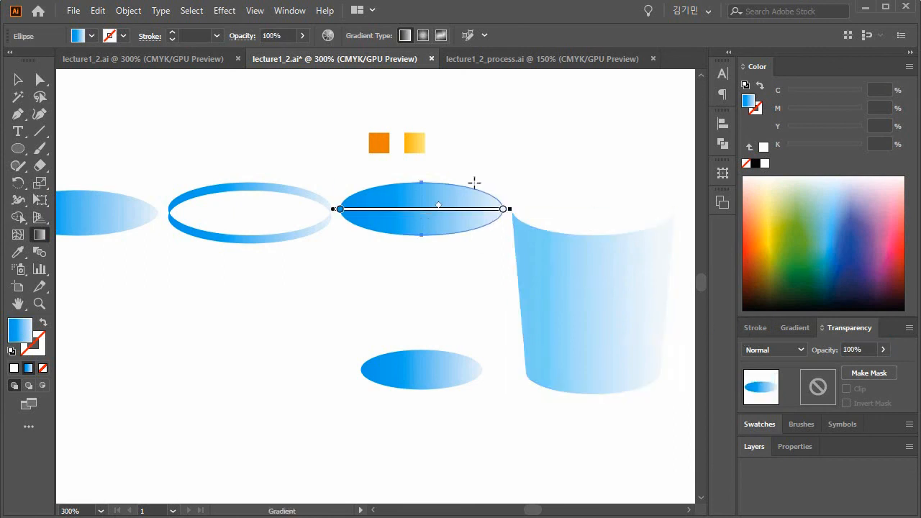
pyautogui.moveTo(528, 187); pyautogui.dragTo(349, 200)
pyautogui.press('ctrl')
pyautogui.keyDown('ctrl'); pyautogui.click(395, 369); pyautogui.keyUp('ctrl')
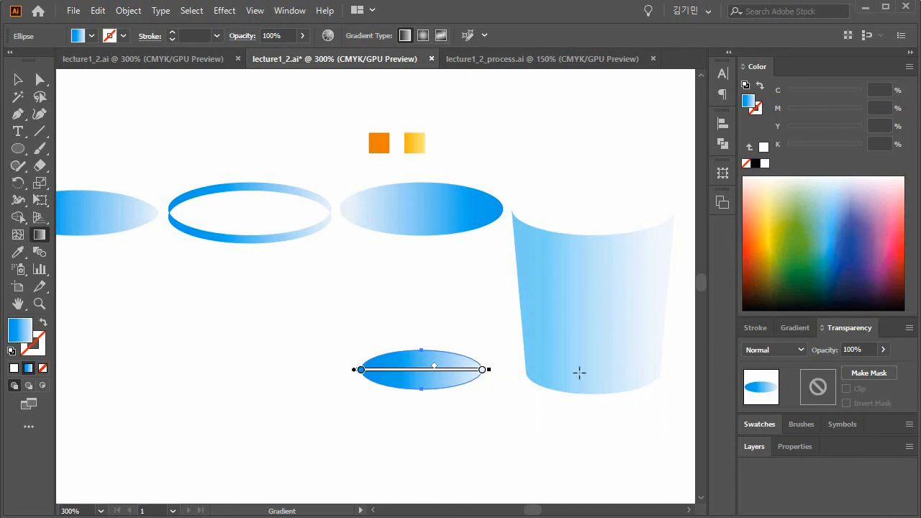
pyautogui.moveTo(352, 348); pyautogui.dragTo(472, 351)
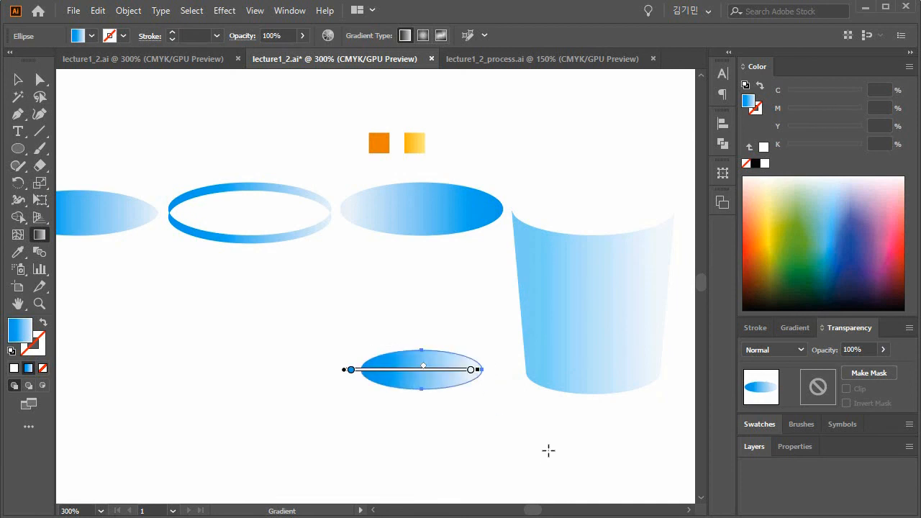
# - Select the opening ellipse and the base ellipse together and set their opacity to 50%
pyautogui.press('v')
pyautogui.click(467, 272)
pyautogui.click(444, 208)
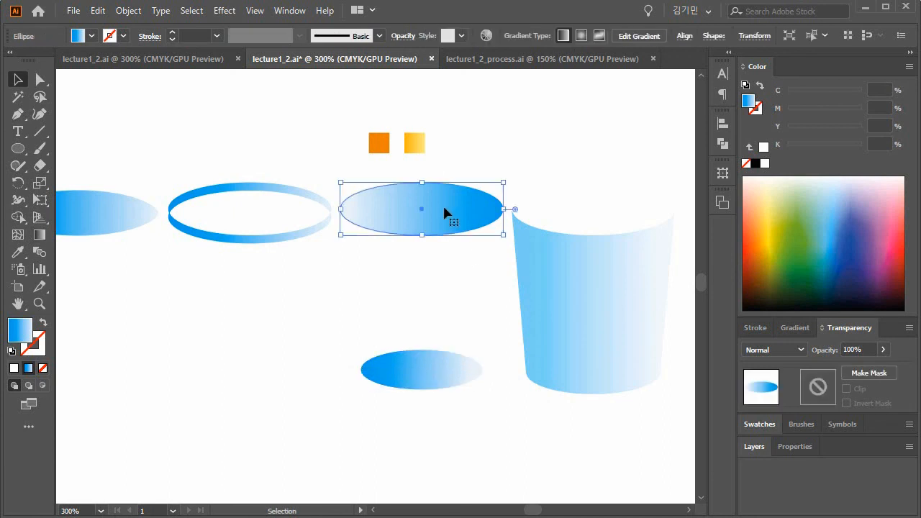
pyautogui.keyDown('shift'); pyautogui.click(451, 372); pyautogui.keyUp('shift')
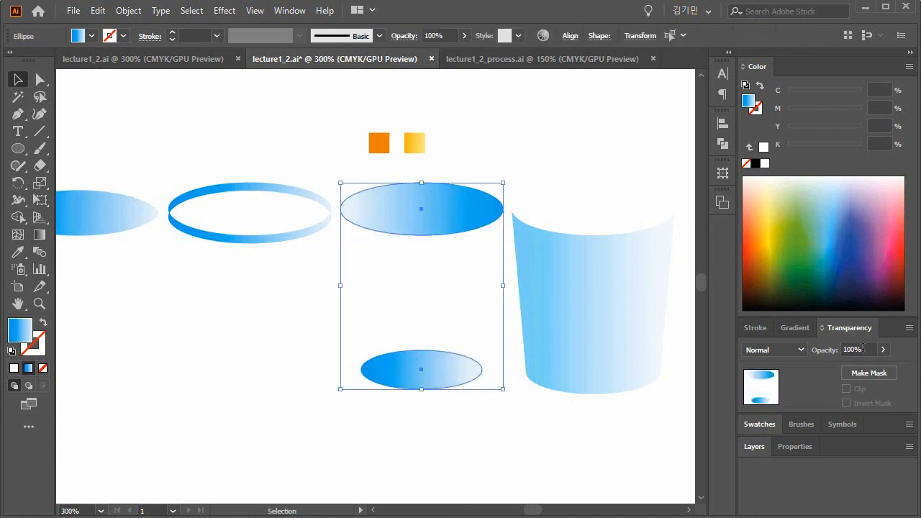
pyautogui.write('50')
pyautogui.press('Return')
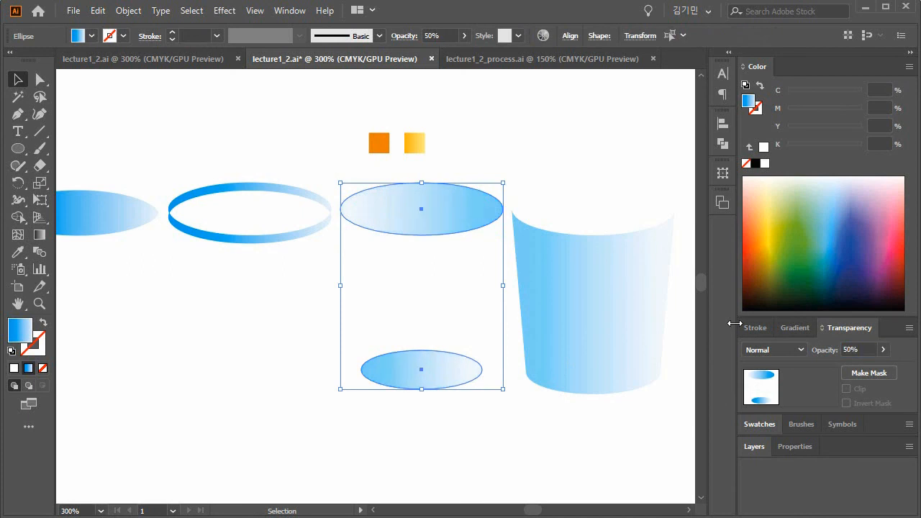
# - Move the opening and base ellipses together straight to the right onto the bin body
pyautogui.click(593, 437)
pyautogui.moveTo(407, 329); pyautogui.dragTo(407, 328)
pyautogui.moveTo(446, 287); pyautogui.dragTo(410, 189)
pyautogui.hotkey('shift', 'Right')
pyautogui.hotkey('shift', 'Right')
pyautogui.hotkey('shift', 'Right')
pyautogui.hotkey('shift', 'Right')
pyautogui.hotkey('shift', 'Right')
pyautogui.hotkey('shift', 'Right')
pyautogui.hotkey('shift', 'Right')
pyautogui.hotkey('shift', 'Right')
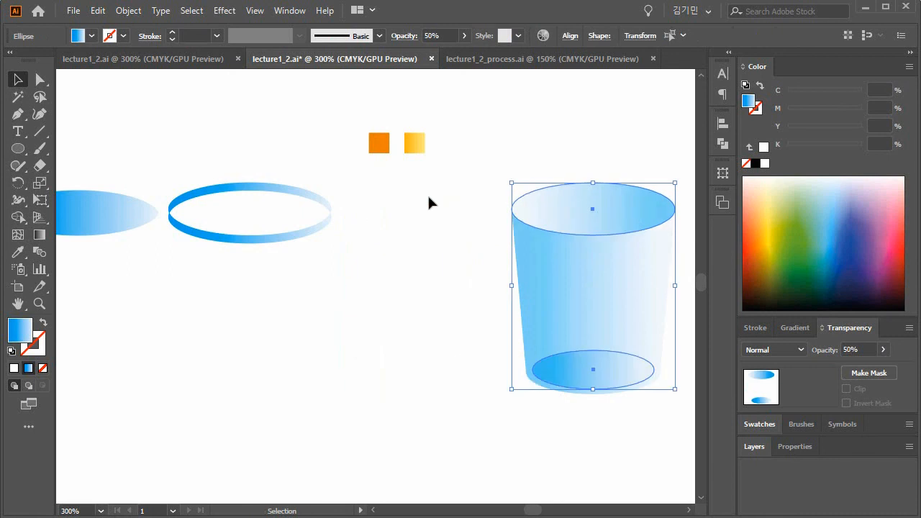
pyautogui.click(630, 492)
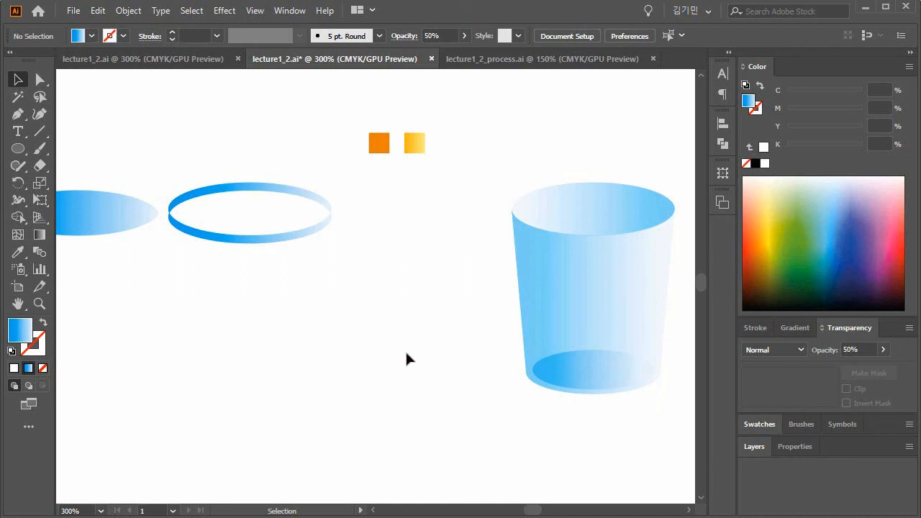
# - Reverse the gradients of the rim ring's back and front halves, starting the blue beyond the ring's right end
pyautogui.click(256, 193)
pyautogui.press('g')
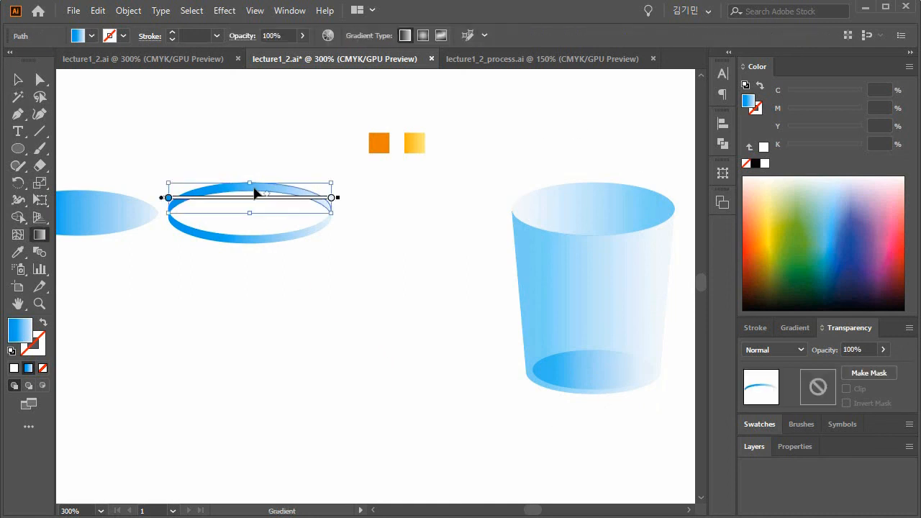
pyautogui.moveTo(323, 170); pyautogui.dragTo(180, 170)
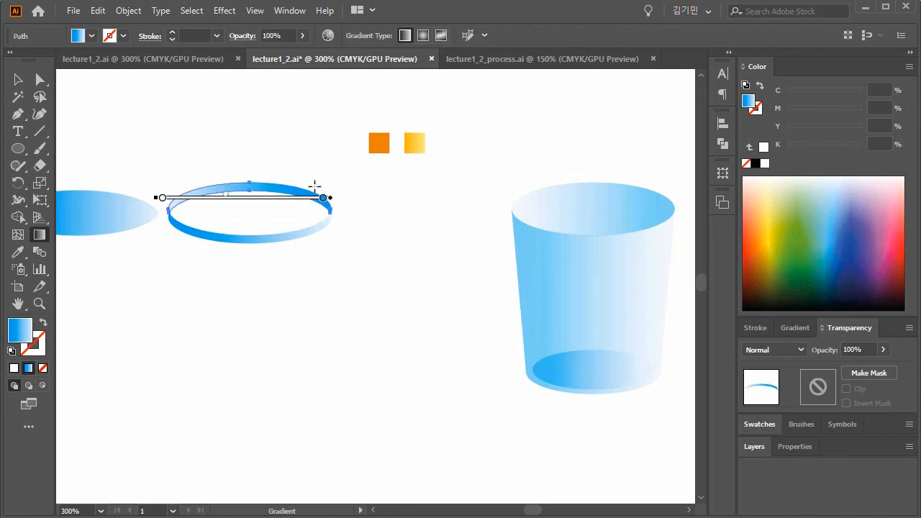
pyautogui.moveTo(386, 179); pyautogui.dragTo(158, 175)
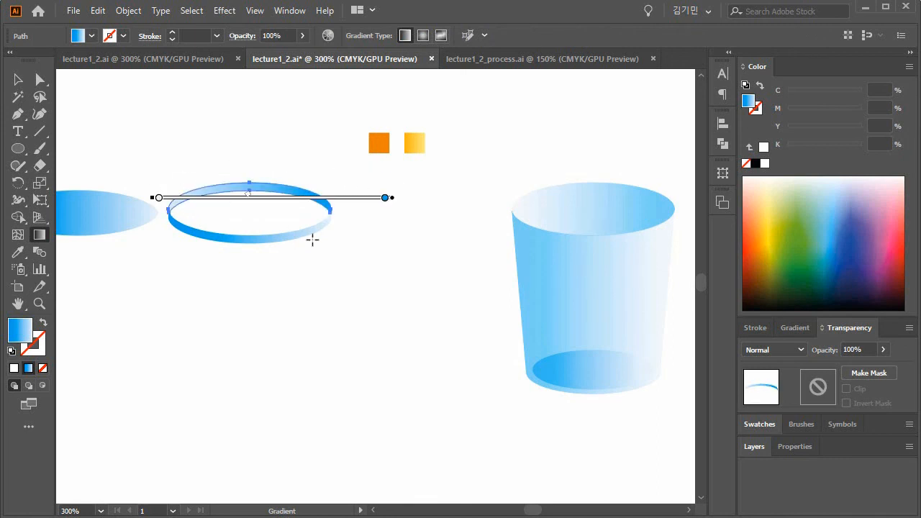
pyautogui.keyDown('ctrl'); pyautogui.click(270, 242); pyautogui.keyUp('ctrl')
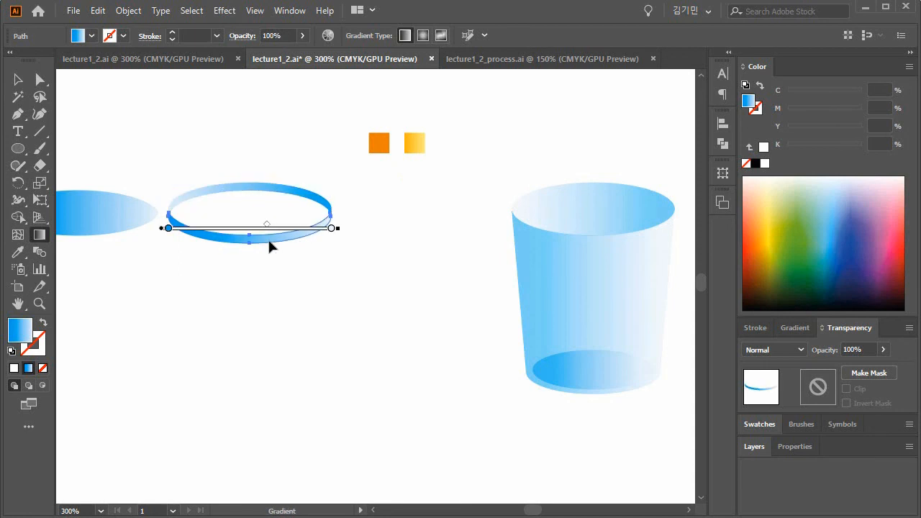
pyautogui.moveTo(375, 264); pyautogui.dragTo(168, 263)
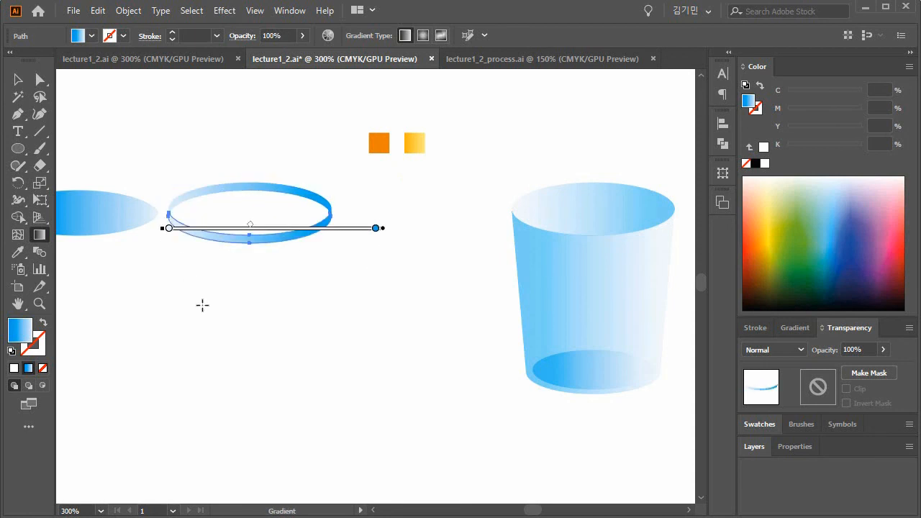
# - Select both halves of the rim ring and set their opacity to 50%
pyautogui.click(18, 79)
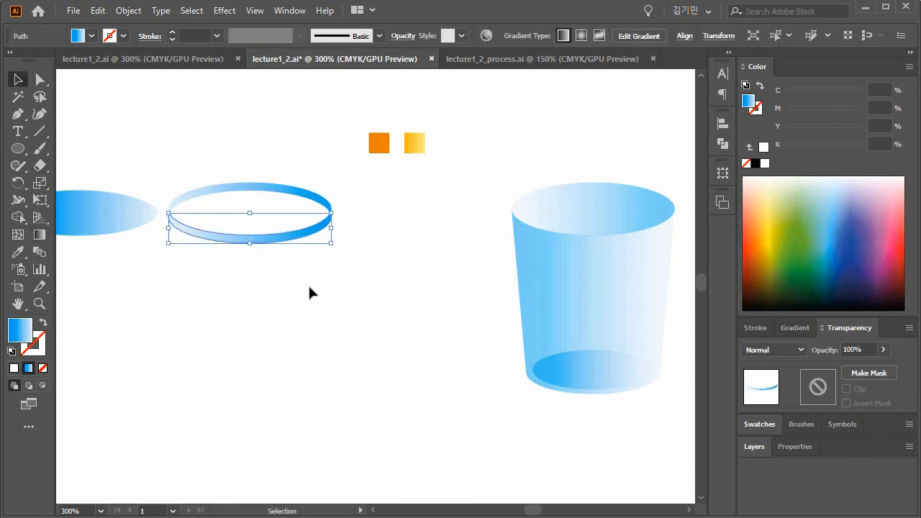
pyautogui.moveTo(314, 299); pyautogui.dragTo(240, 144)
pyautogui.click(859, 349)
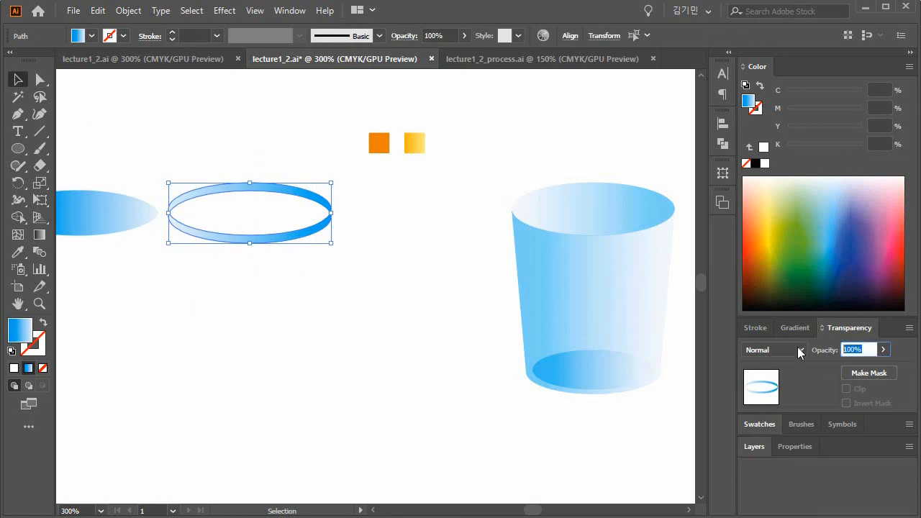
pyautogui.write('50')
pyautogui.press('Return')
# - Move the rim ring straight to the right onto the upper end of the bin
pyautogui.hotkey('shift', 'Right')
pyautogui.hotkey('shift', 'Right')
pyautogui.hotkey('shift', 'Right')
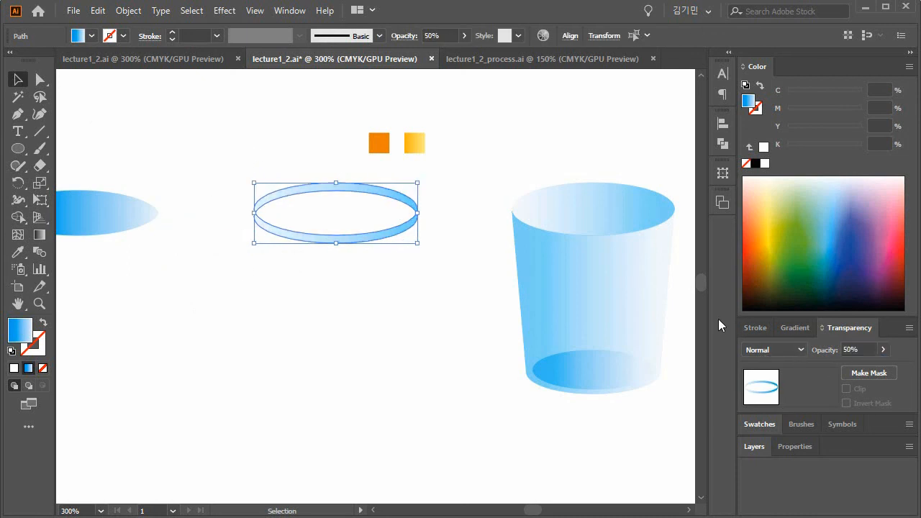
pyautogui.hotkey('shift', 'Right')
pyautogui.hotkey('shift', 'Right')
pyautogui.hotkey('shift', 'Right')
pyautogui.hotkey('shift', 'Right')
pyautogui.hotkey('shift', 'Right')
pyautogui.hotkey('shift', 'Right')
pyautogui.hotkey('shift', 'Right')
pyautogui.hotkey('shift', 'Right')
pyautogui.hotkey('shift', 'Right')
pyautogui.click(395, 333)
# - Bring the bin body to the front of the other bin shapes
pyautogui.press('space')
pyautogui.moveTo(297, 354); pyautogui.dragTo(259, 352)
pyautogui.click(538, 311)
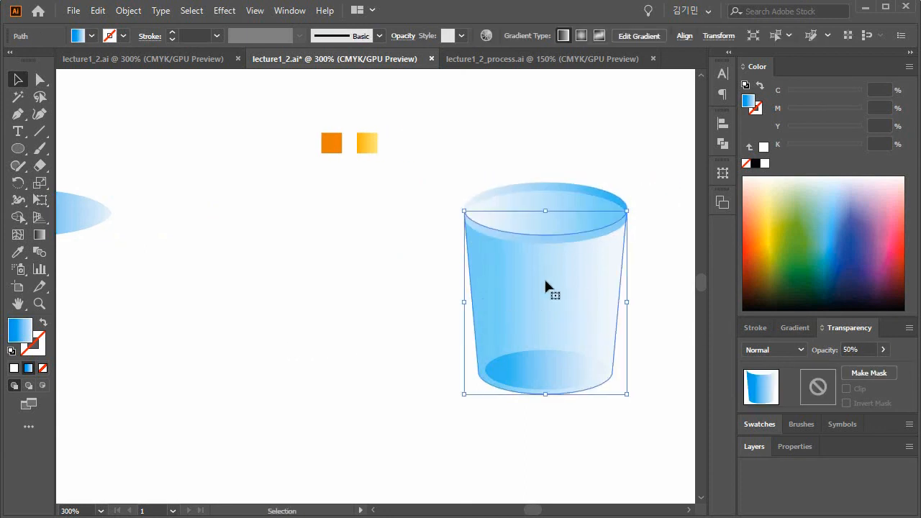
pyautogui.hotkey('ctrl', 'shift', ']')
pyautogui.click(332, 348)
pyautogui.click(510, 308)
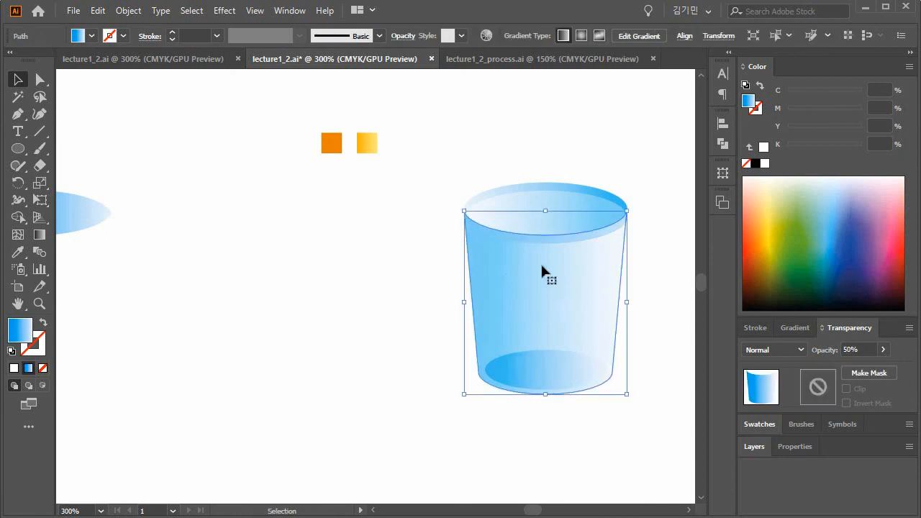
pyautogui.click(292, 359)
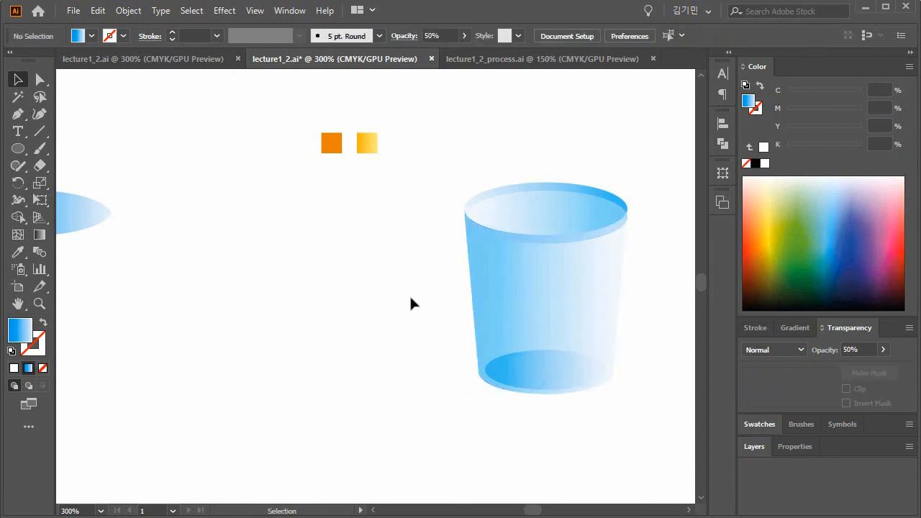
# - Delete the leftover blue ellipse lying apart to the left of the bin
pyautogui.press('space')
pyautogui.moveTo(216, 355); pyautogui.dragTo(367, 398)
pyautogui.click(195, 232)
pyautogui.press('Delete')
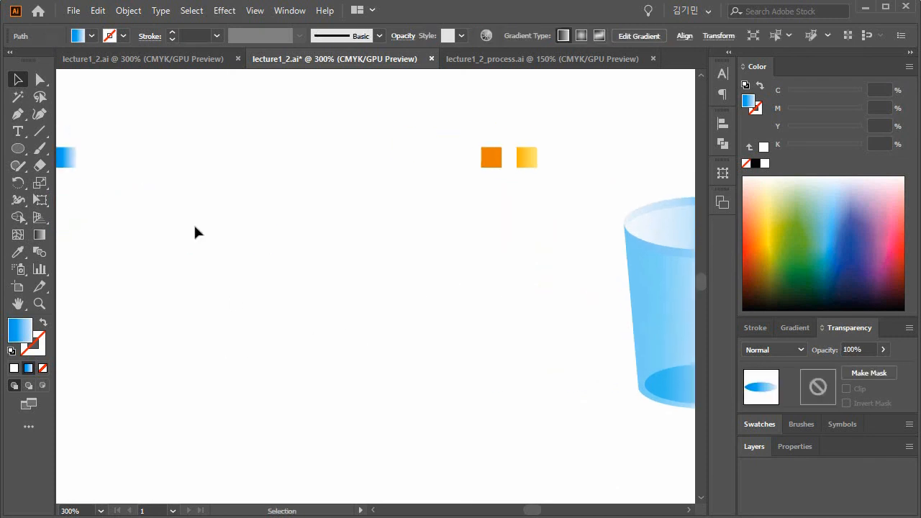
# - Show the guides with the trash bin and padlock outlines
pyautogui.press('space')
pyautogui.moveTo(382, 353)
pyautogui.mouseDown()
pyautogui.moveTo(317, 347)
pyautogui.moveTo(280, 356)
pyautogui.moveTo(480, 357)
pyautogui.moveTo(469, 358)
pyautogui.mouseUp()
pyautogui.press('space')
pyautogui.press('space')
pyautogui.press('ctrl')
pyautogui.hotkey('ctrl', ';')
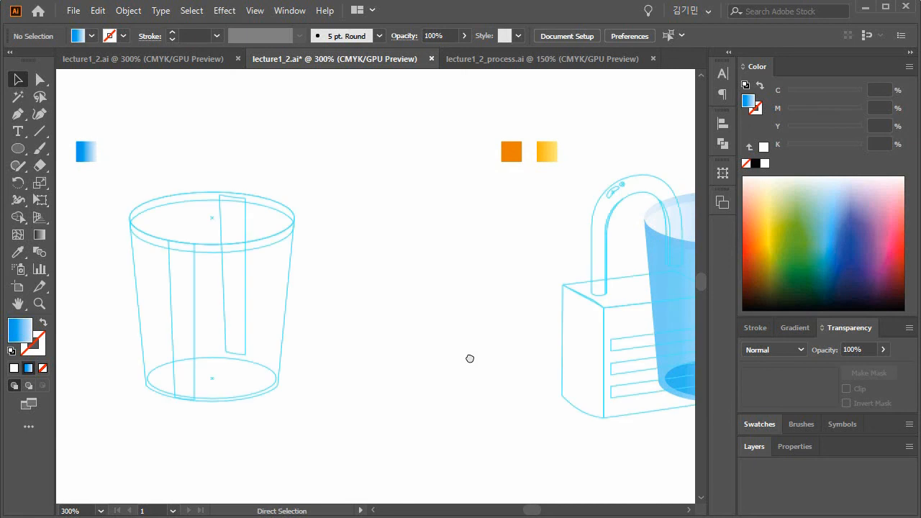
# - Select all the bin shapes and move them straight to the left, between the bin guide and the padlock guide
pyautogui.press('space')
pyautogui.moveTo(471, 317); pyautogui.dragTo(298, 300)
pyautogui.moveTo(635, 434); pyautogui.dragTo(635, 434)
pyautogui.hotkey('shift', 'Left')
pyautogui.hotkey('shift', 'Left')
pyautogui.hotkey('shift', 'Left')
pyautogui.hotkey('shift', 'Left')
pyautogui.hotkey('shift', 'Left')
pyautogui.hotkey('shift', 'Left')
pyautogui.hotkey('shift', 'Left')
pyautogui.hotkey('shift', 'Left')
pyautogui.hotkey('shift', 'Left')
pyautogui.hotkey('shift', 'Left')
pyautogui.hotkey('shift', 'Left')
pyautogui.hotkey('shift', 'Left')
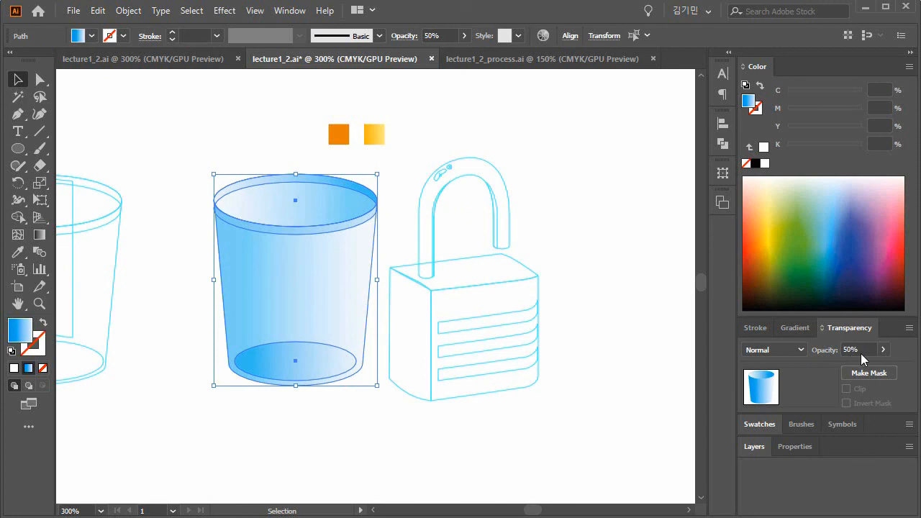
pyautogui.click(565, 387)
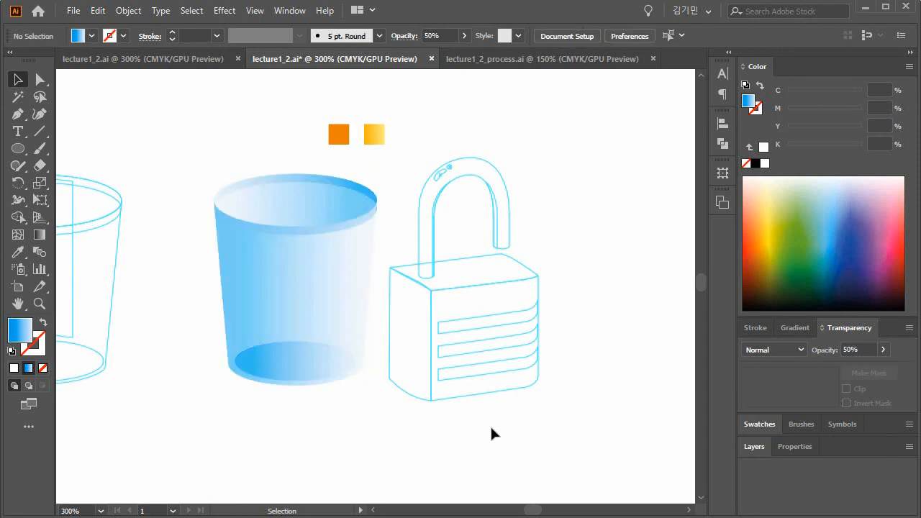
# - Trace the bin guide's front strip as a closed four-point Pen tool shape with default white fill and 1 pt black stroke
pyautogui.hscroll(-5, 559, 441)
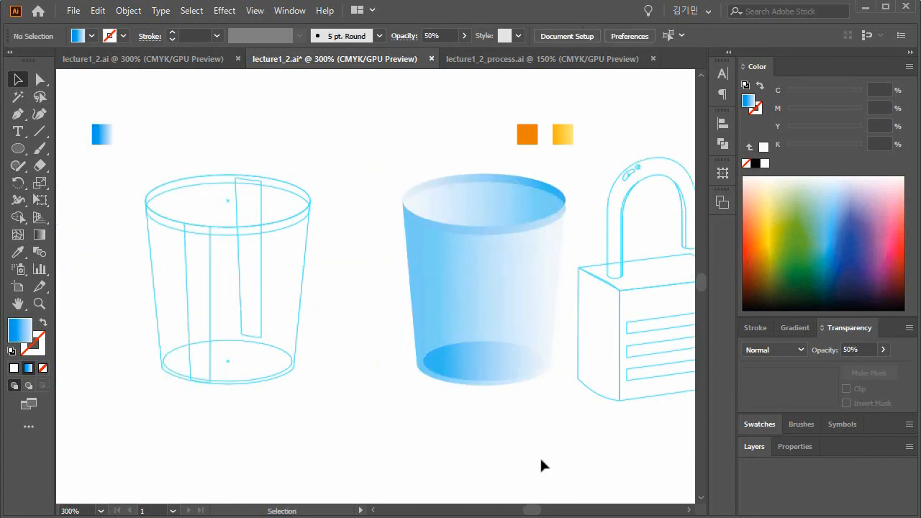
pyautogui.click(42, 307)
pyautogui.click(225, 355)
pyautogui.moveTo(397, 249); pyautogui.dragTo(398, 354)
pyautogui.click(406, 335)
pyautogui.moveTo(395, 319); pyautogui.dragTo(384, 358)
pyautogui.click(18, 114)
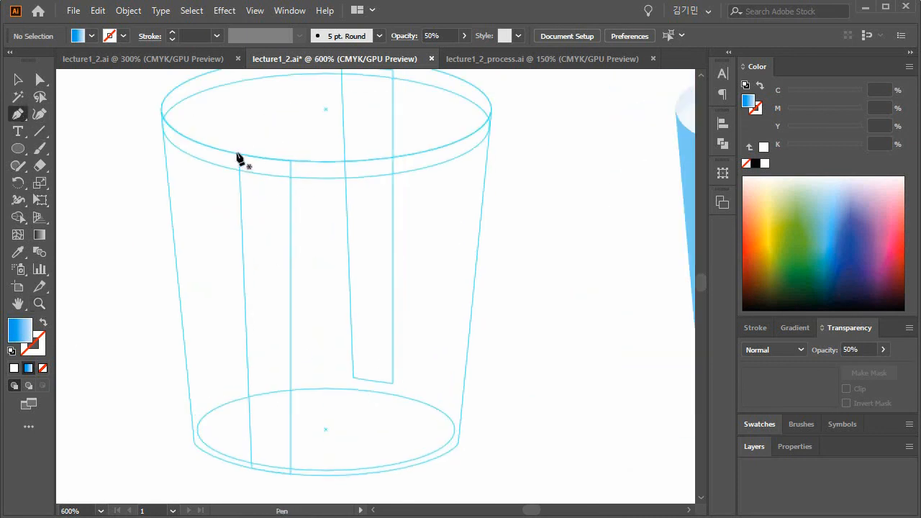
pyautogui.click(11, 350)
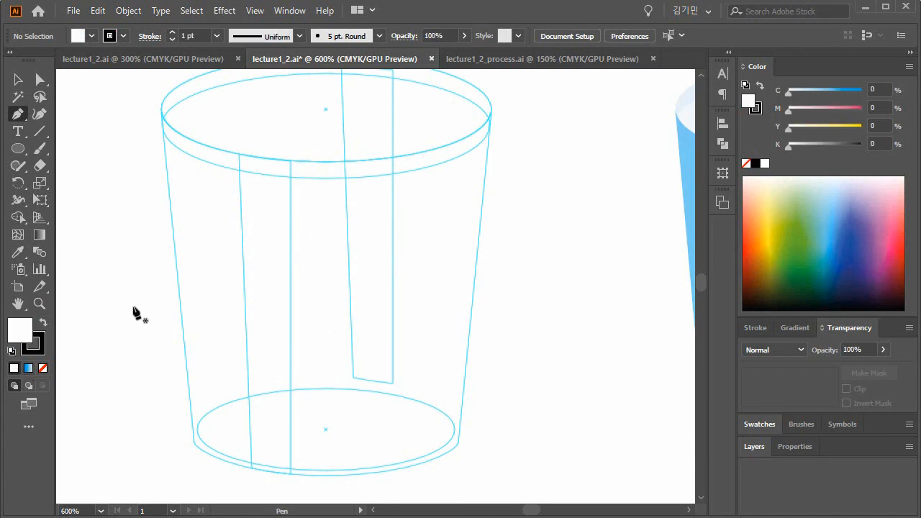
pyautogui.click(238, 154)
pyautogui.click(290, 160)
pyautogui.click(290, 473)
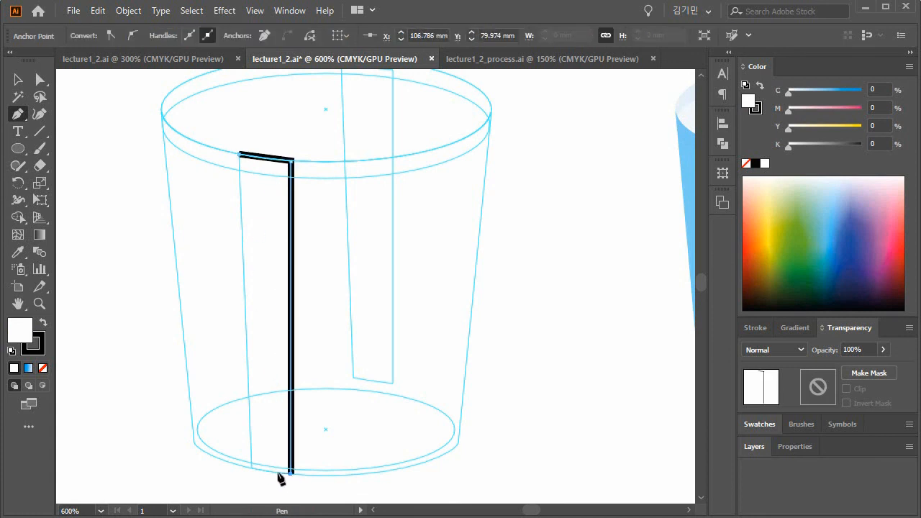
pyautogui.click(251, 470)
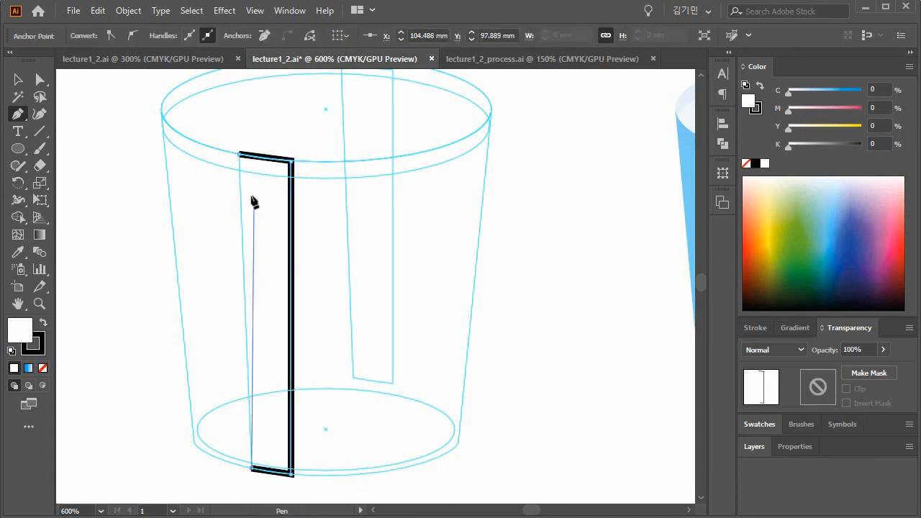
pyautogui.click(239, 155)
pyautogui.scroll(3, 376, 261)
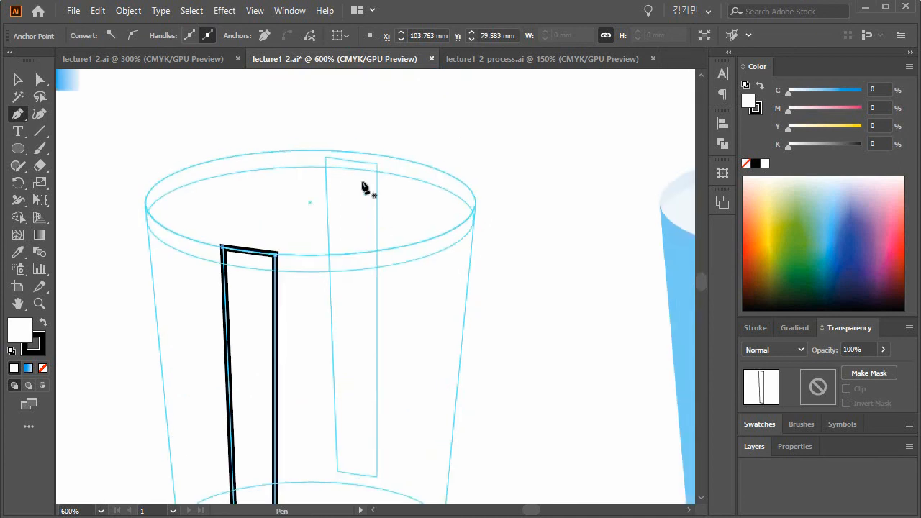
# - Trace the bin guide's back strip as a closed four-point Pen tool shape
pyautogui.click(325, 158)
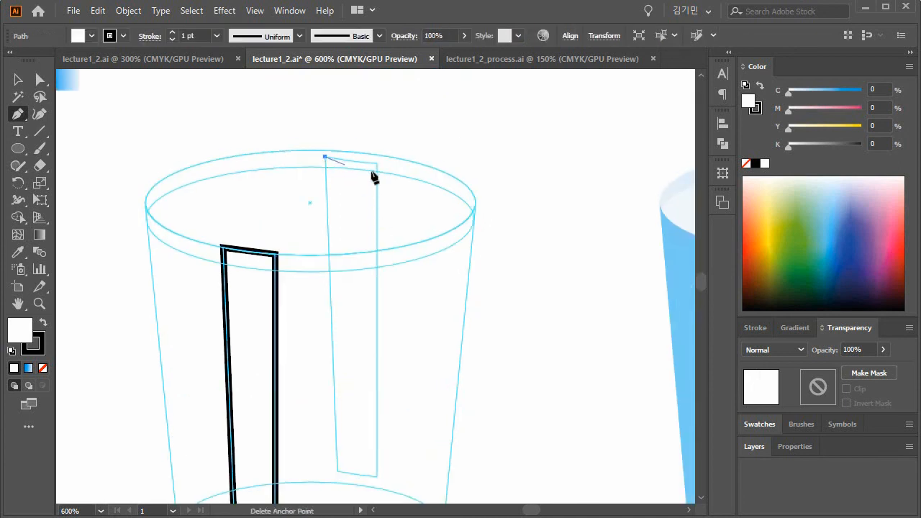
pyautogui.click(376, 164)
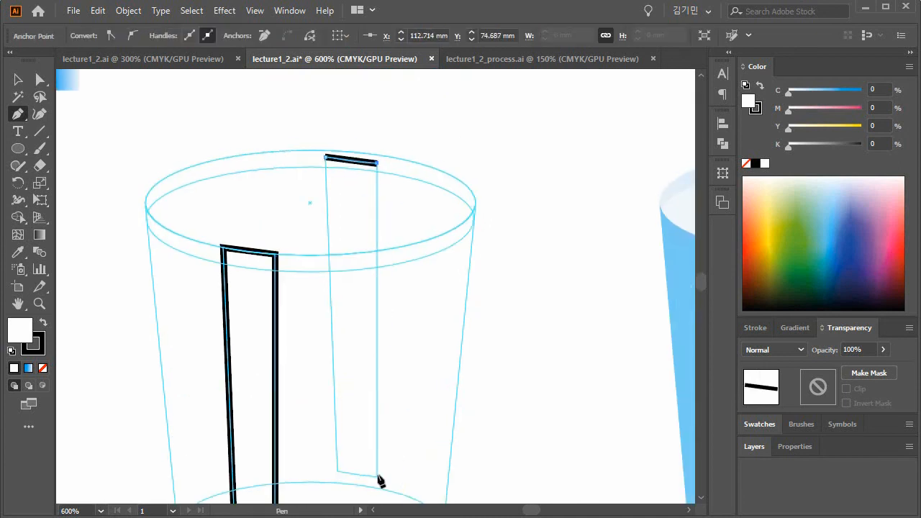
pyautogui.click(375, 476)
pyautogui.click(337, 472)
pyautogui.click(326, 157)
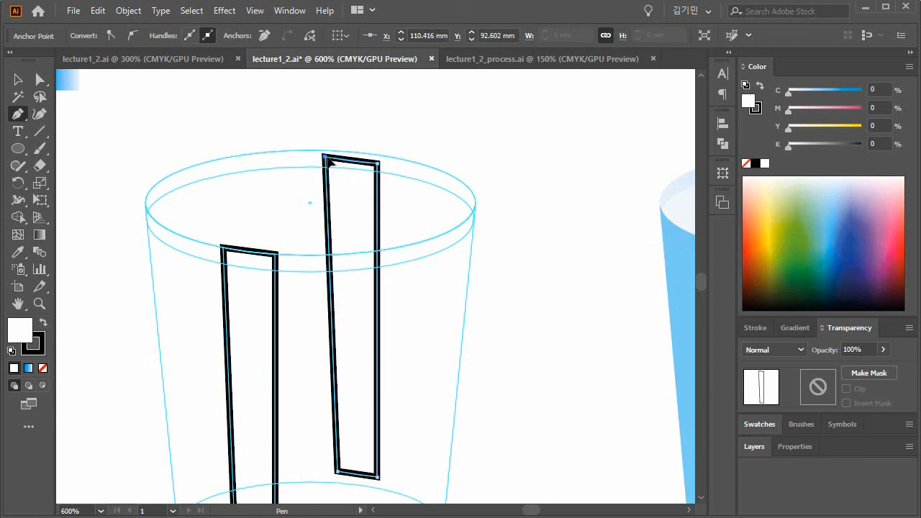
# - Select both traced strips and remove their stroke, leaving only the white fill
pyautogui.click(20, 82)
pyautogui.moveTo(203, 243); pyautogui.dragTo(392, 318)
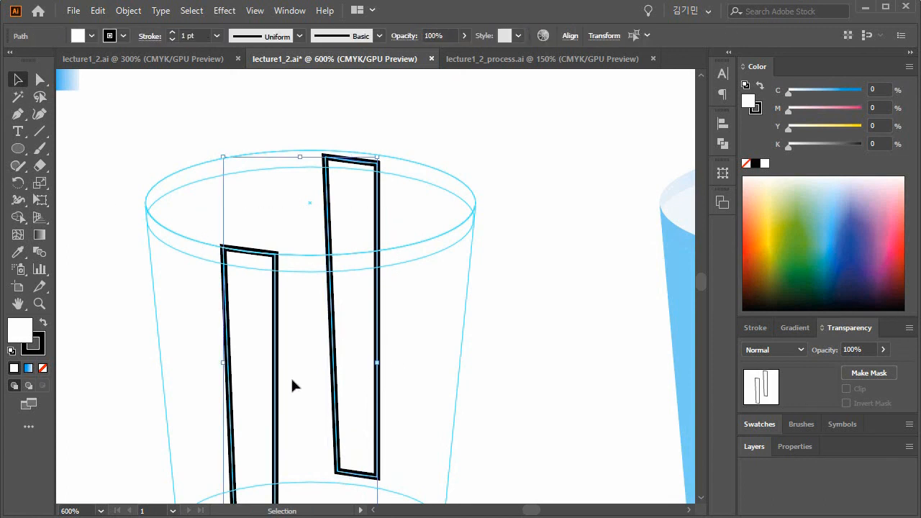
pyautogui.click(42, 368)
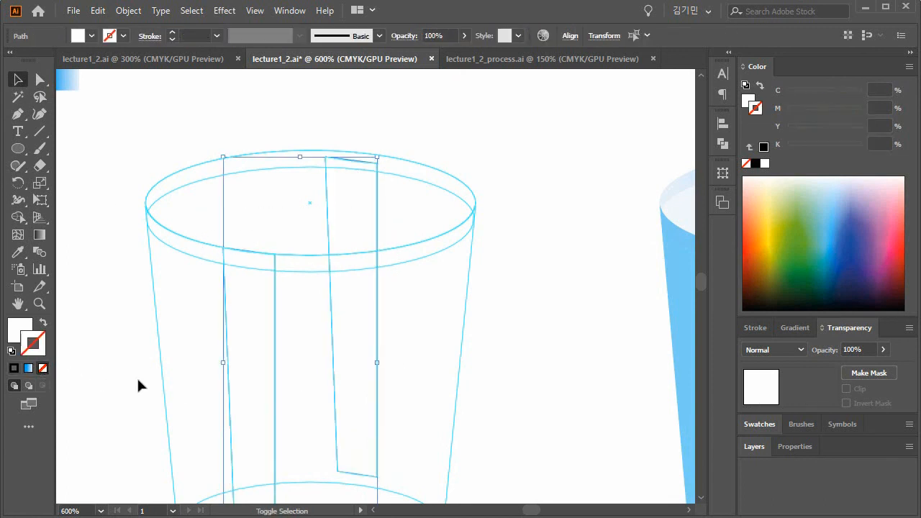
pyautogui.hotkey('ctrl', 'd')
pyautogui.hotkey('ctrl', 'd')
pyautogui.hotkey('ctrl', 'z')
pyautogui.hotkey('ctrl', 'z')
# - Move all the blue gradient bin shapes straight left onto the bin guide, under the white strips, and hide the guides
pyautogui.moveTo(641, 292); pyautogui.dragTo(417, 283)
pyautogui.moveTo(386, 134); pyautogui.dragTo(603, 464)
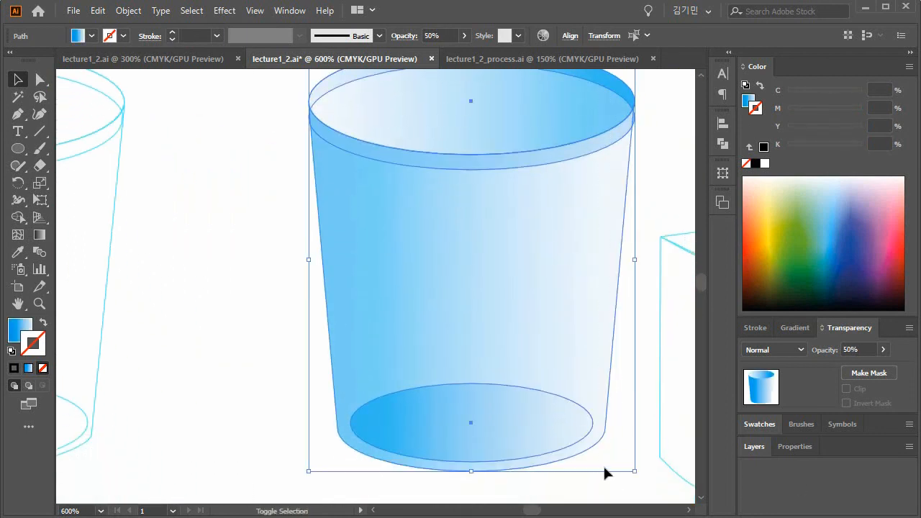
pyautogui.hotkey('shift', 'Left')
pyautogui.hotkey('shift', 'Left')
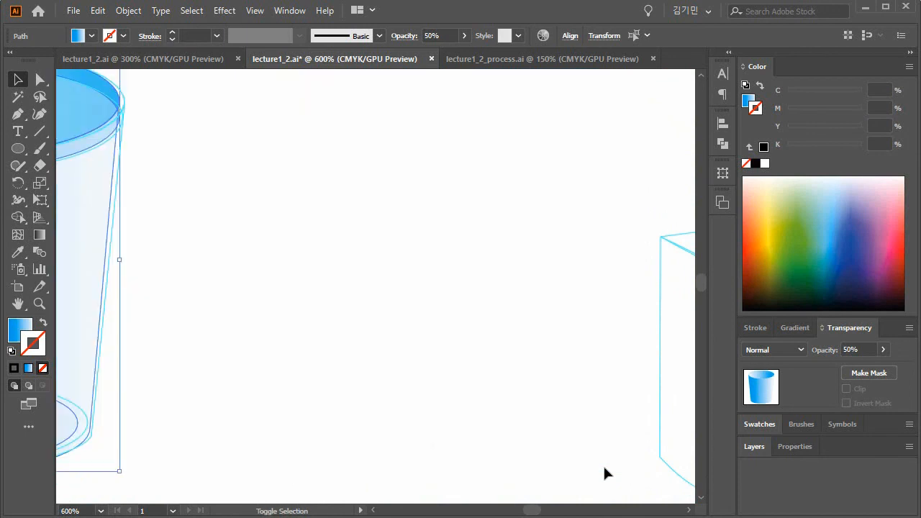
pyautogui.moveTo(304, 363); pyautogui.dragTo(654, 361)
pyautogui.moveTo(466, 311); pyautogui.dragTo(489, 366)
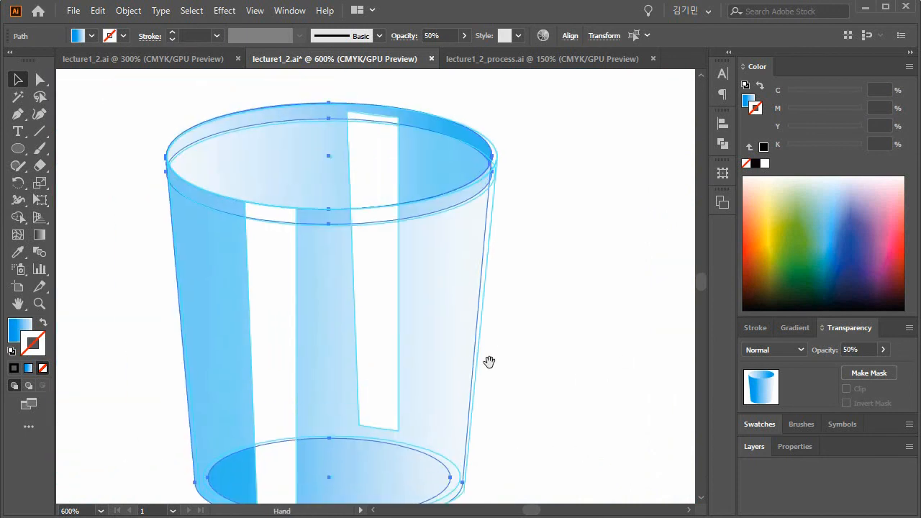
pyautogui.click(618, 235)
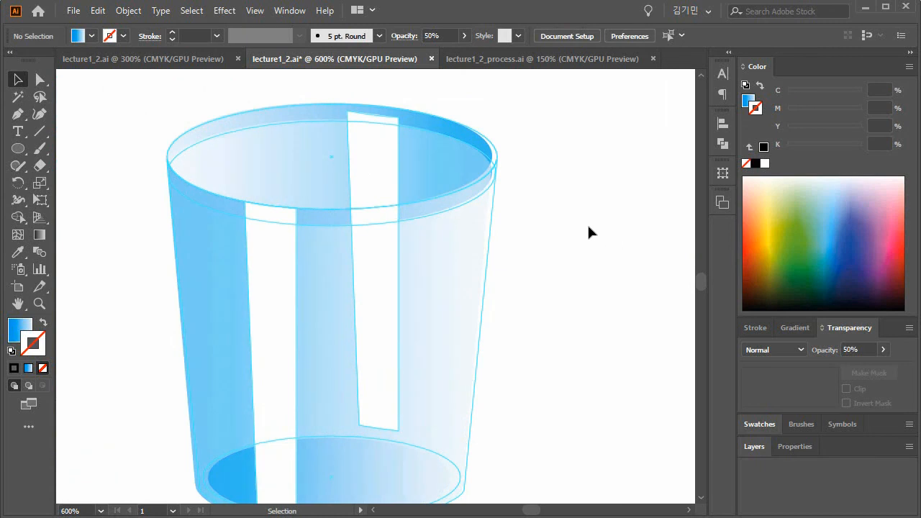
pyautogui.moveTo(551, 240); pyautogui.dragTo(578, 196)
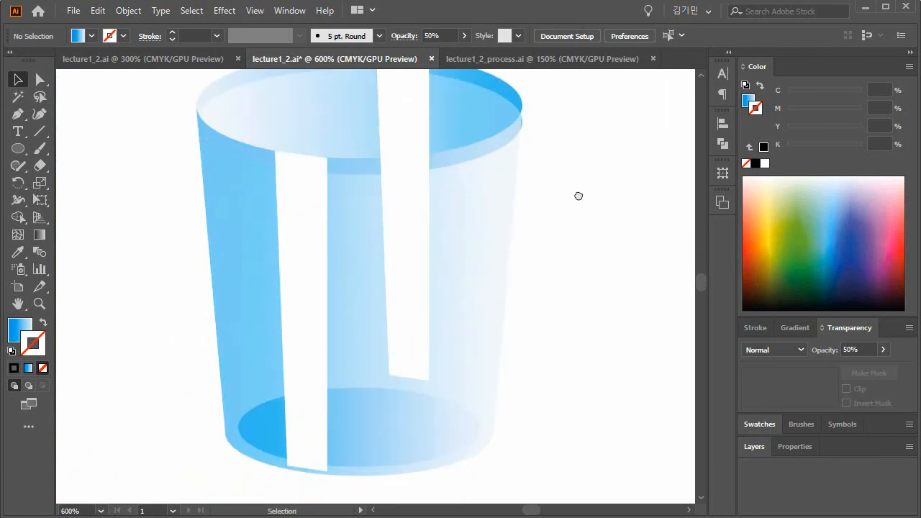
# - Try sending the back white strip backward behind the bin's front body, and bring it to the front again
pyautogui.click(416, 214)
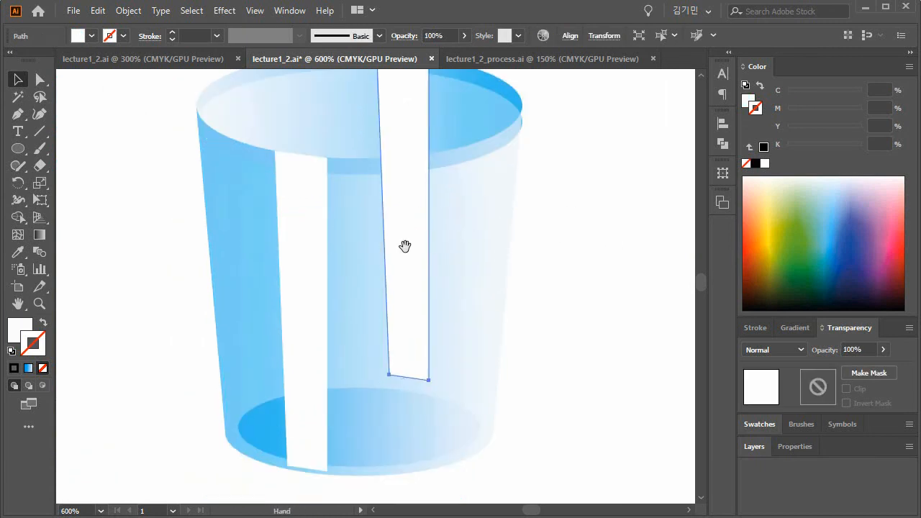
pyautogui.moveTo(405, 245); pyautogui.dragTo(408, 317)
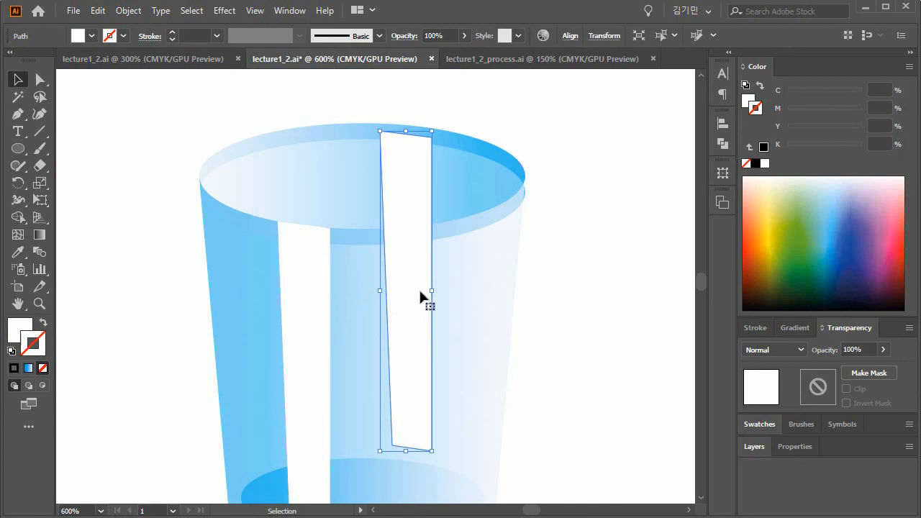
pyautogui.click(297, 311)
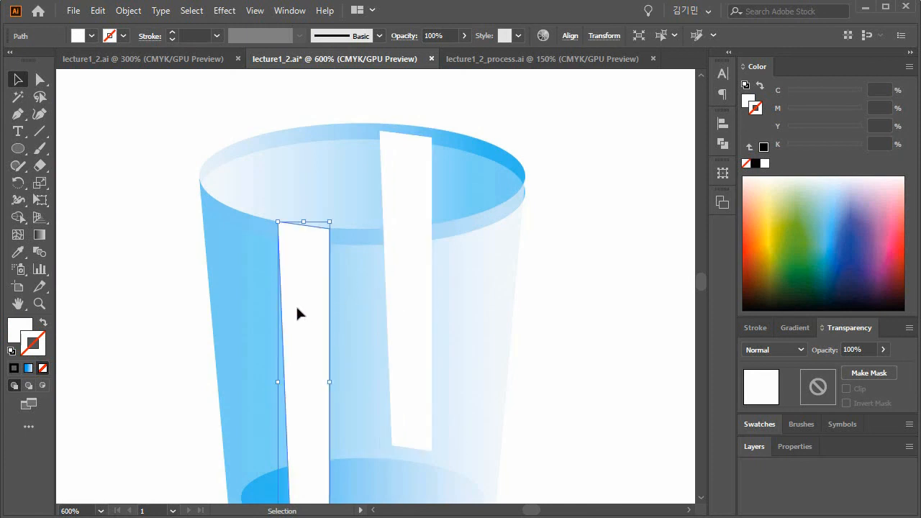
pyautogui.click(397, 206)
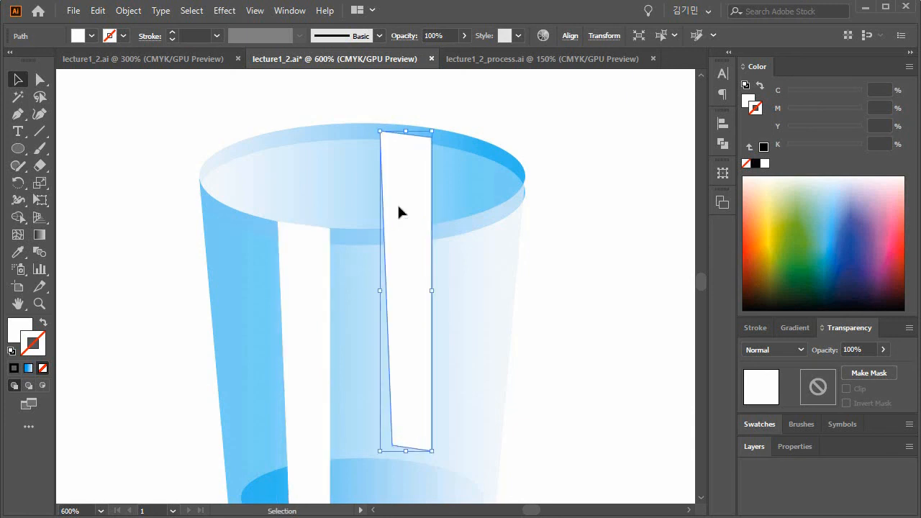
pyautogui.hotkey('ctrl', '[')
pyautogui.hotkey('ctrl', '[')
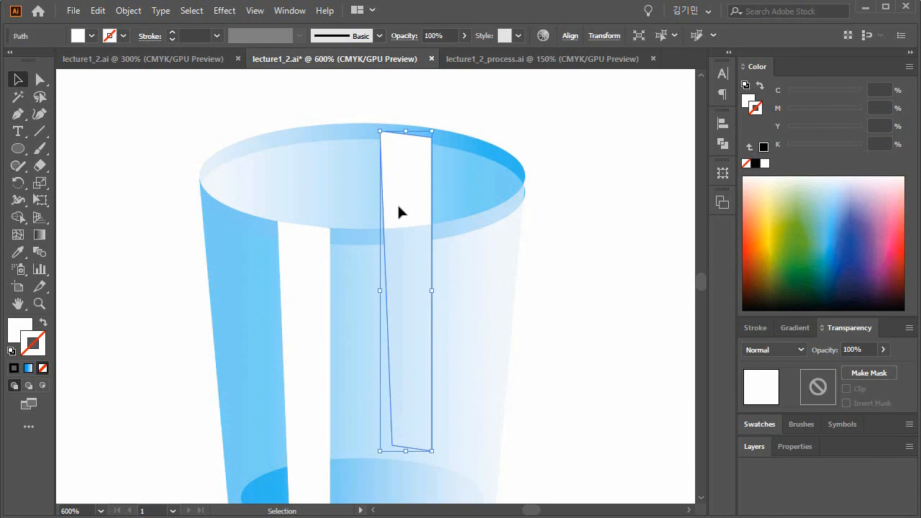
pyautogui.click(623, 296)
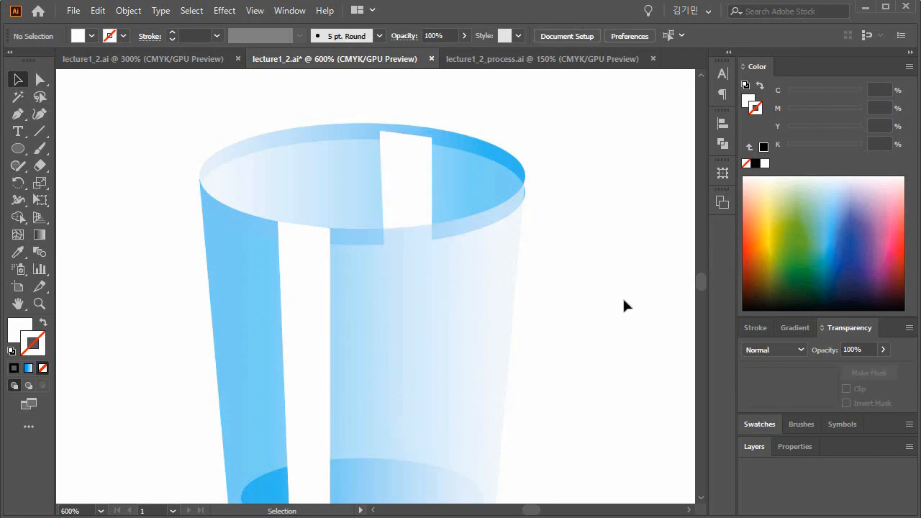
pyautogui.click(399, 194)
pyautogui.hotkey('ctrl', 'shift', ']')
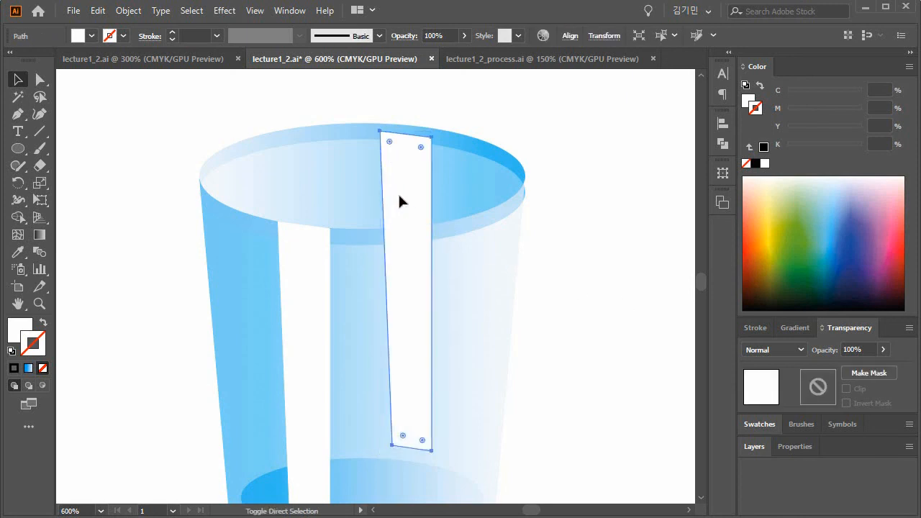
# - Set the opacity of both white strips to 60%
pyautogui.keyDown('shift'); pyautogui.click(322, 315); pyautogui.keyUp('shift')
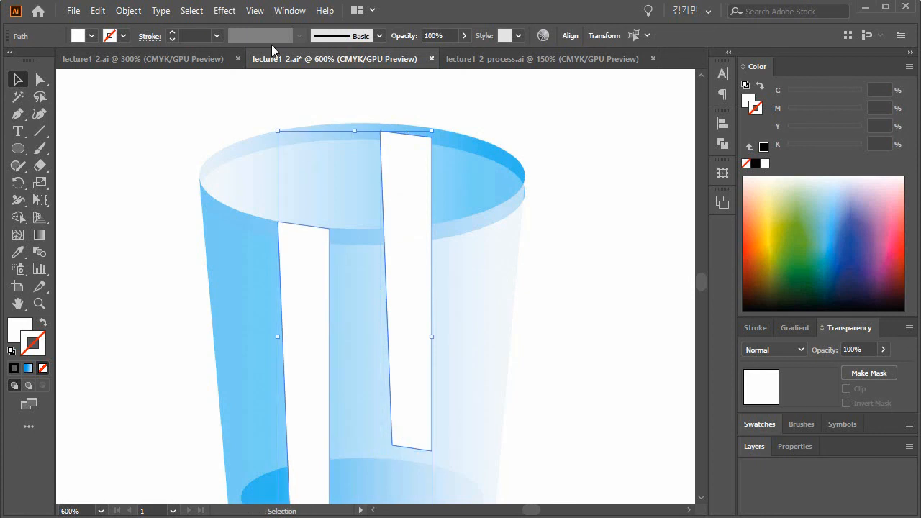
pyautogui.click(852, 350)
pyautogui.write('60')
pyautogui.press('Return')
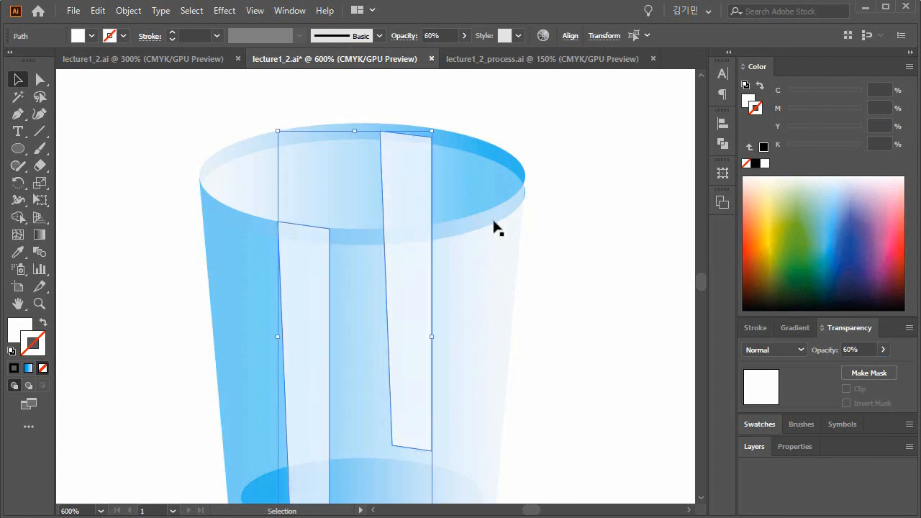
# - Apply a Gaussian Blur effect with a 10 pixel radius to both white strips, with the preview enabled
pyautogui.click(223, 12)
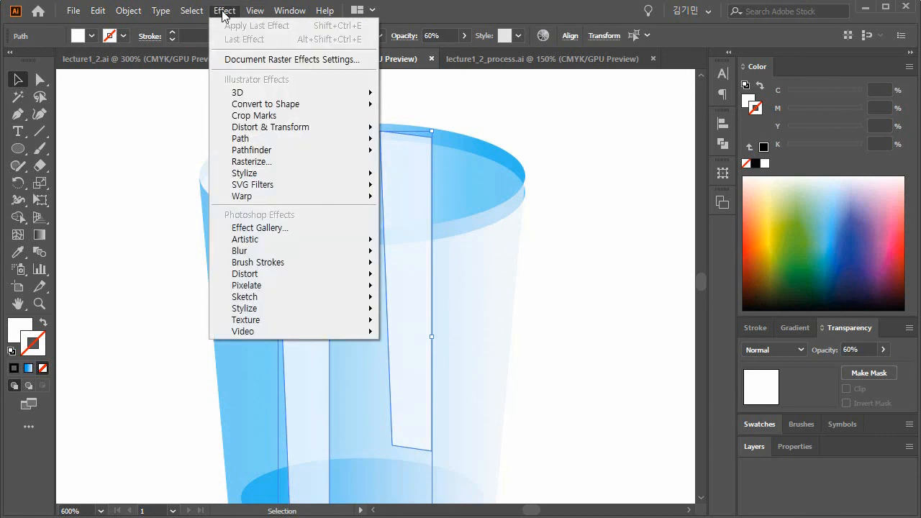
pyautogui.moveTo(336, 255)
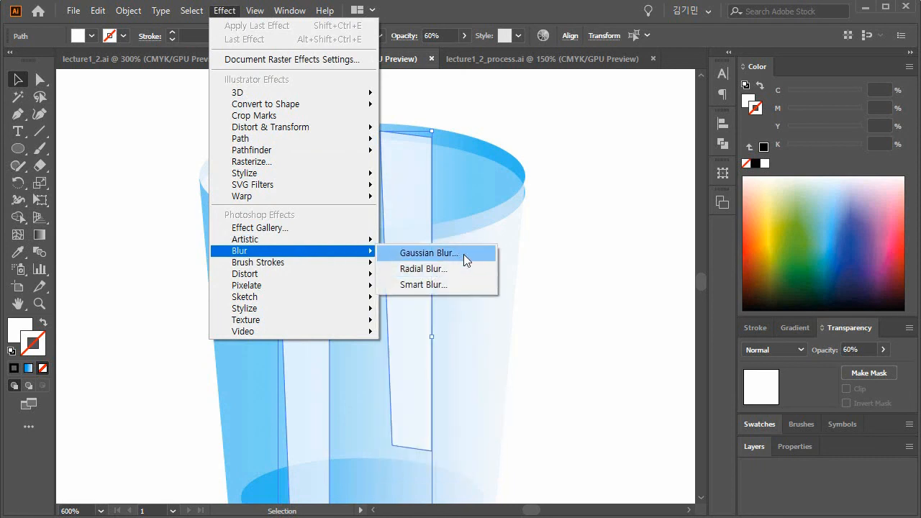
pyautogui.click(463, 254)
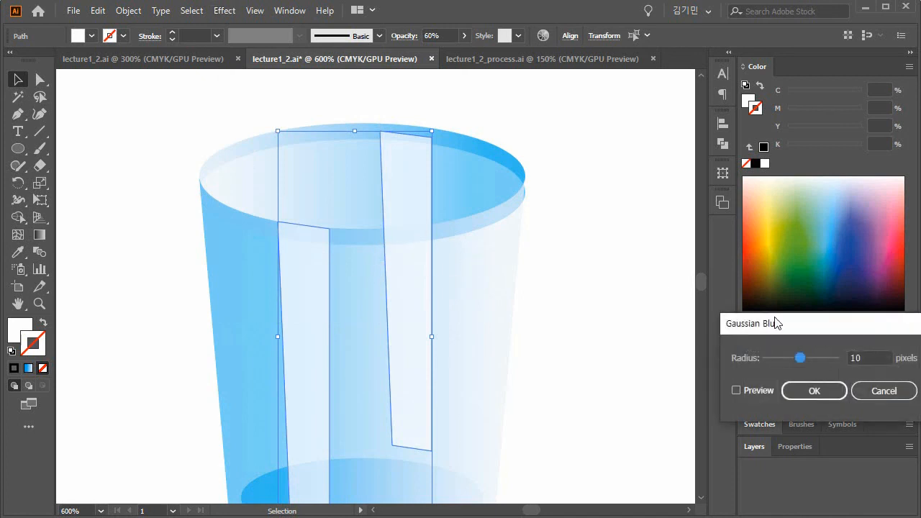
pyautogui.moveTo(784, 323); pyautogui.dragTo(610, 218)
pyautogui.click(555, 289)
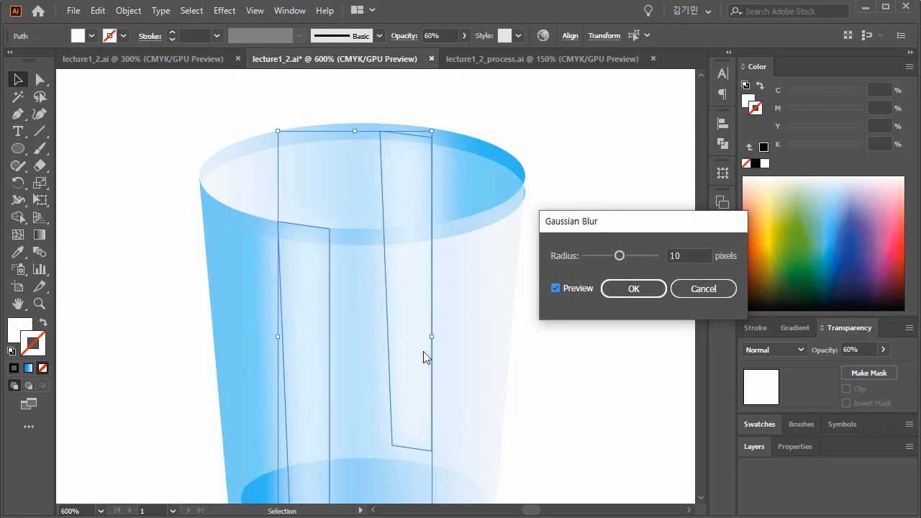
pyautogui.click(637, 287)
pyautogui.click(627, 371)
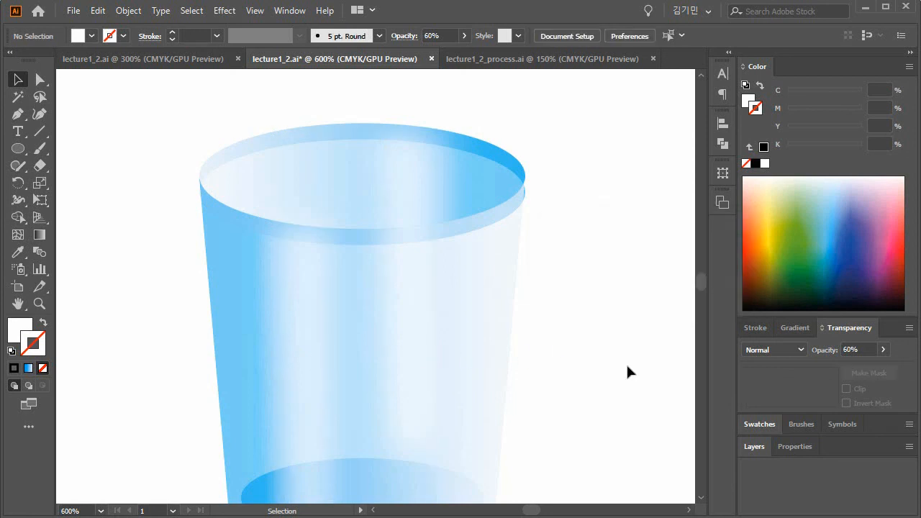
# - Select all the shapes of the trash bin icon, including both blurred highlight strips
pyautogui.doubleClick(20, 304)
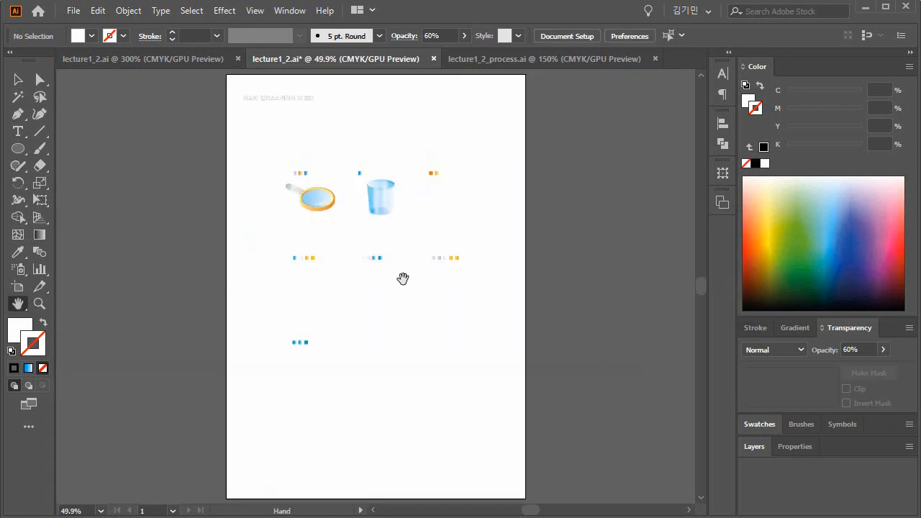
pyautogui.click(39, 304)
pyautogui.click(423, 220)
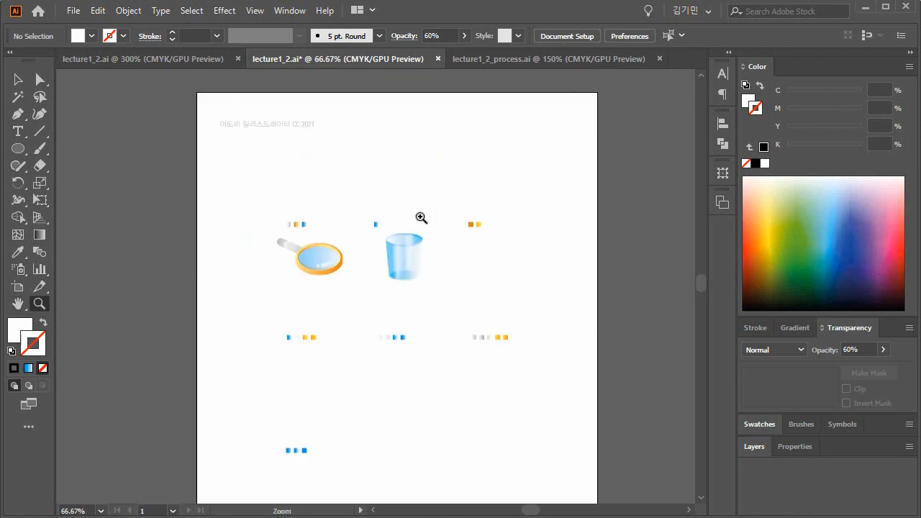
pyautogui.click(428, 269)
pyautogui.click(18, 79)
pyautogui.click(333, 254)
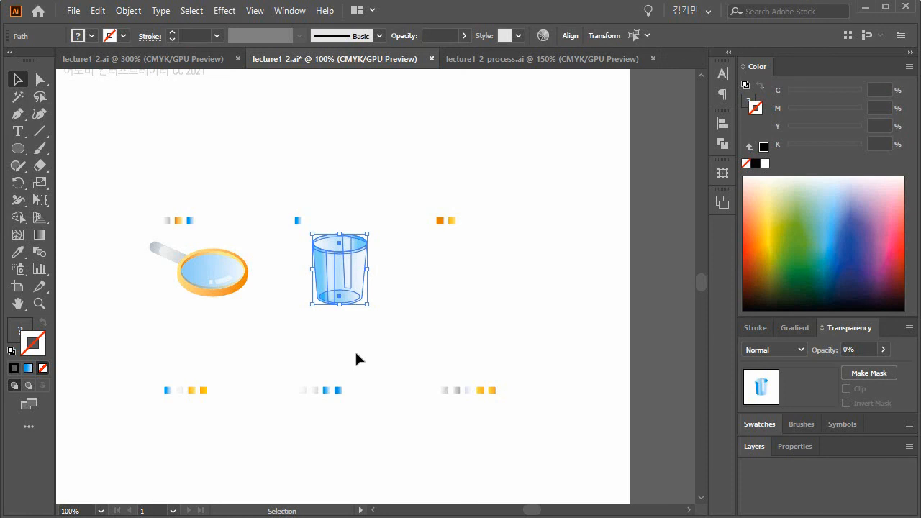
pyautogui.hotkey('ctrl', 'z')
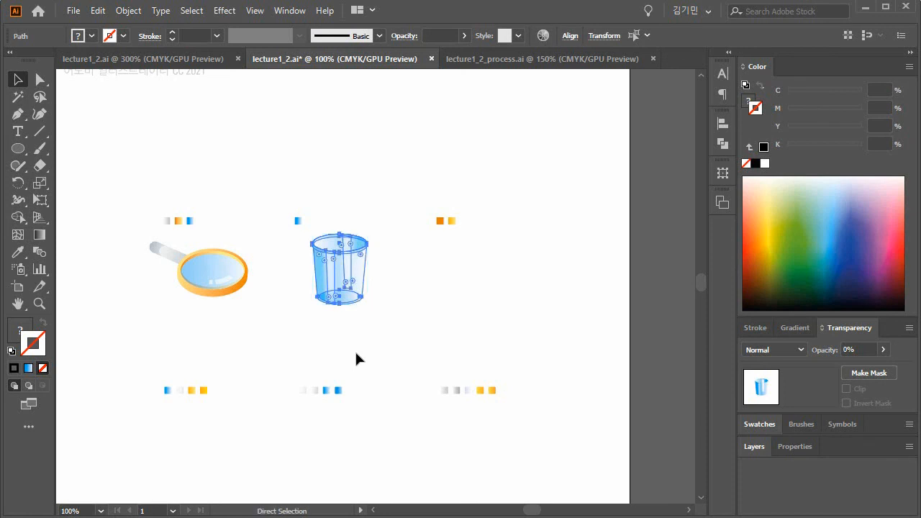